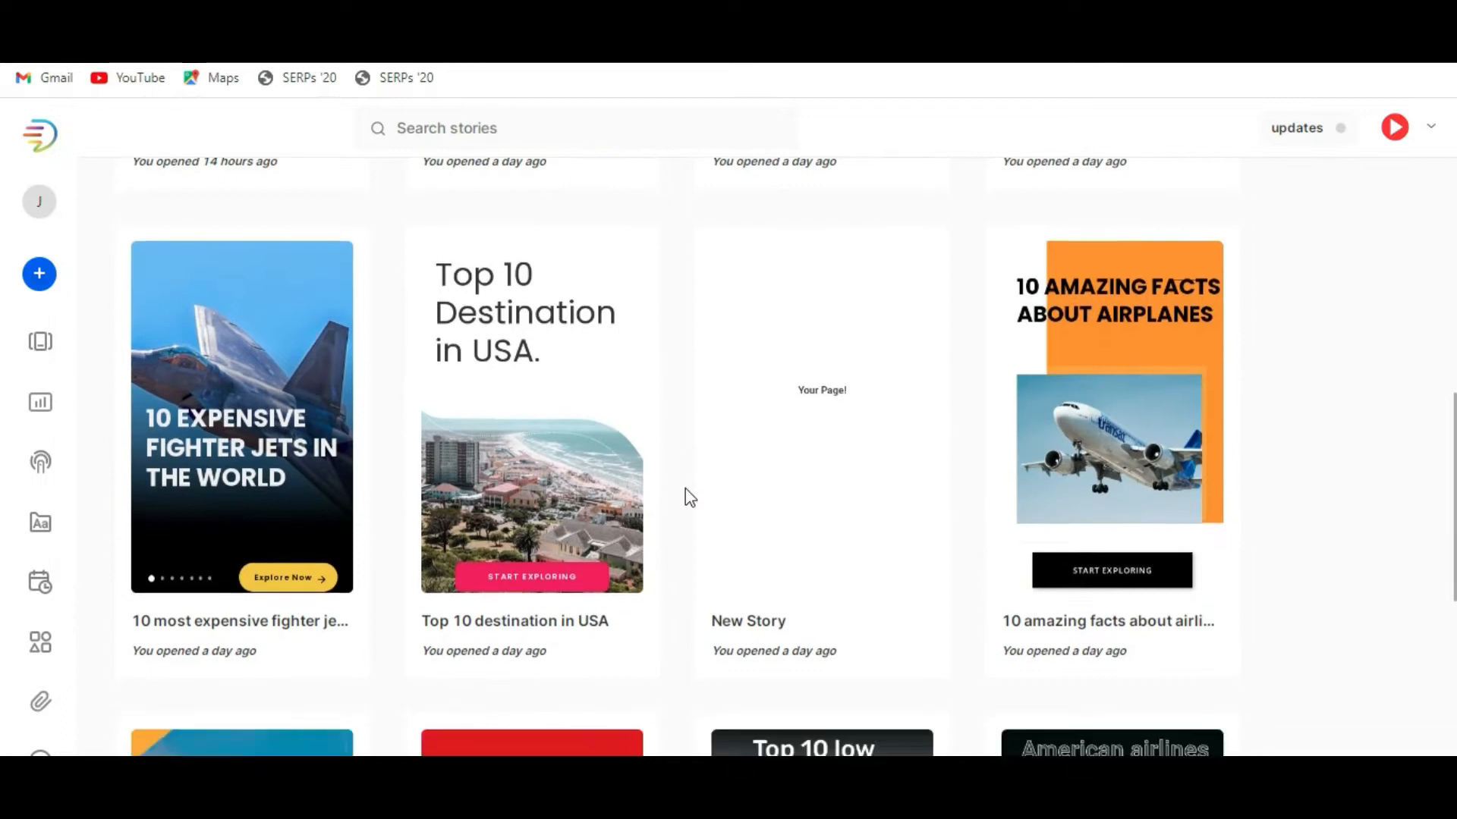
Look through the existing stories on the dashboard.
{"action": "scroll", "coordinate": [688, 497], "scroll_direction": "up", "scroll_amount": 8}
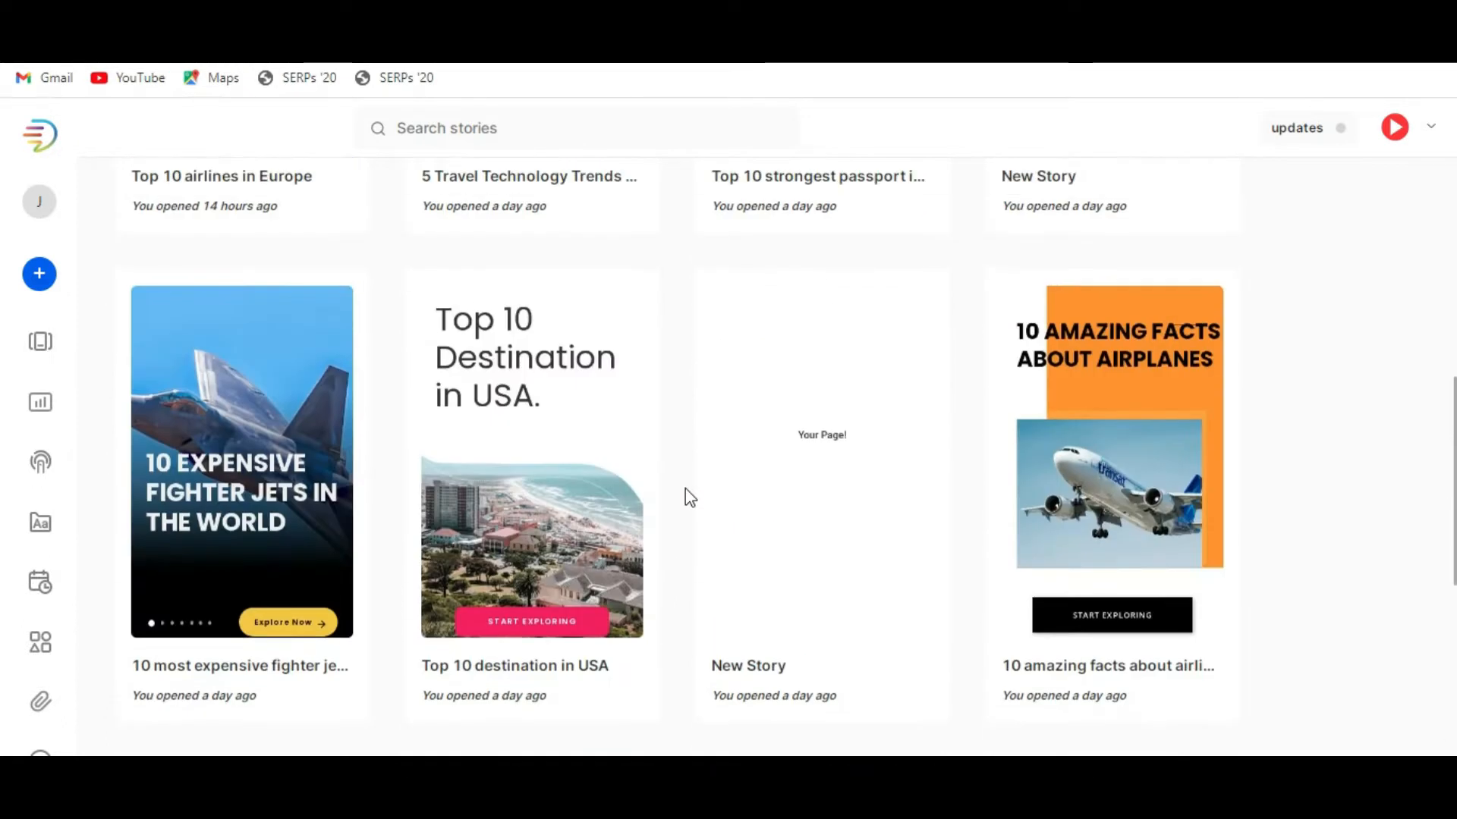
{"action": "scroll", "coordinate": [689, 497], "scroll_direction": "down", "scroll_amount": 8}
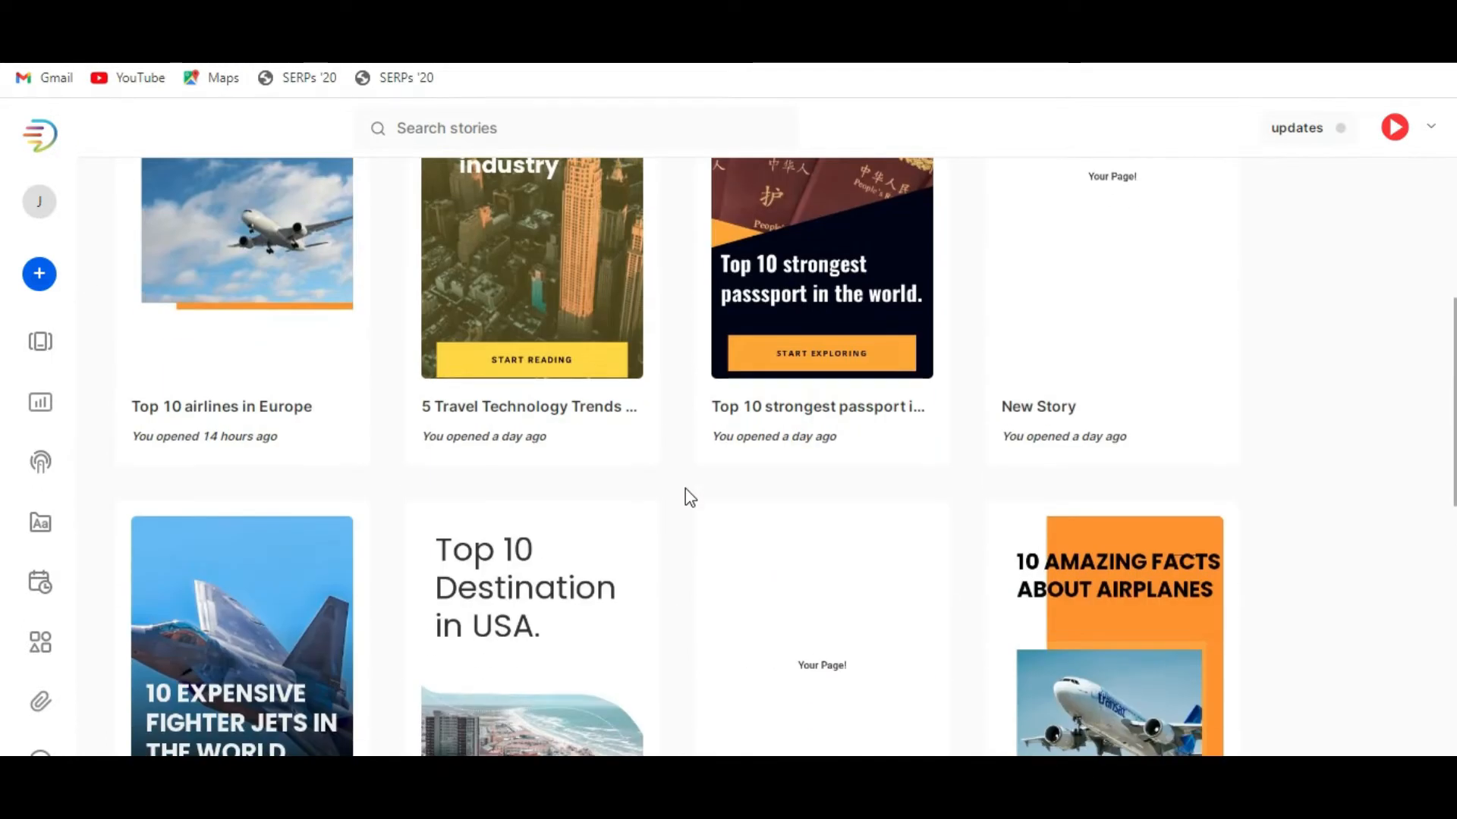
{"action": "scroll", "coordinate": [689, 497], "scroll_direction": "down", "scroll_amount": 2}
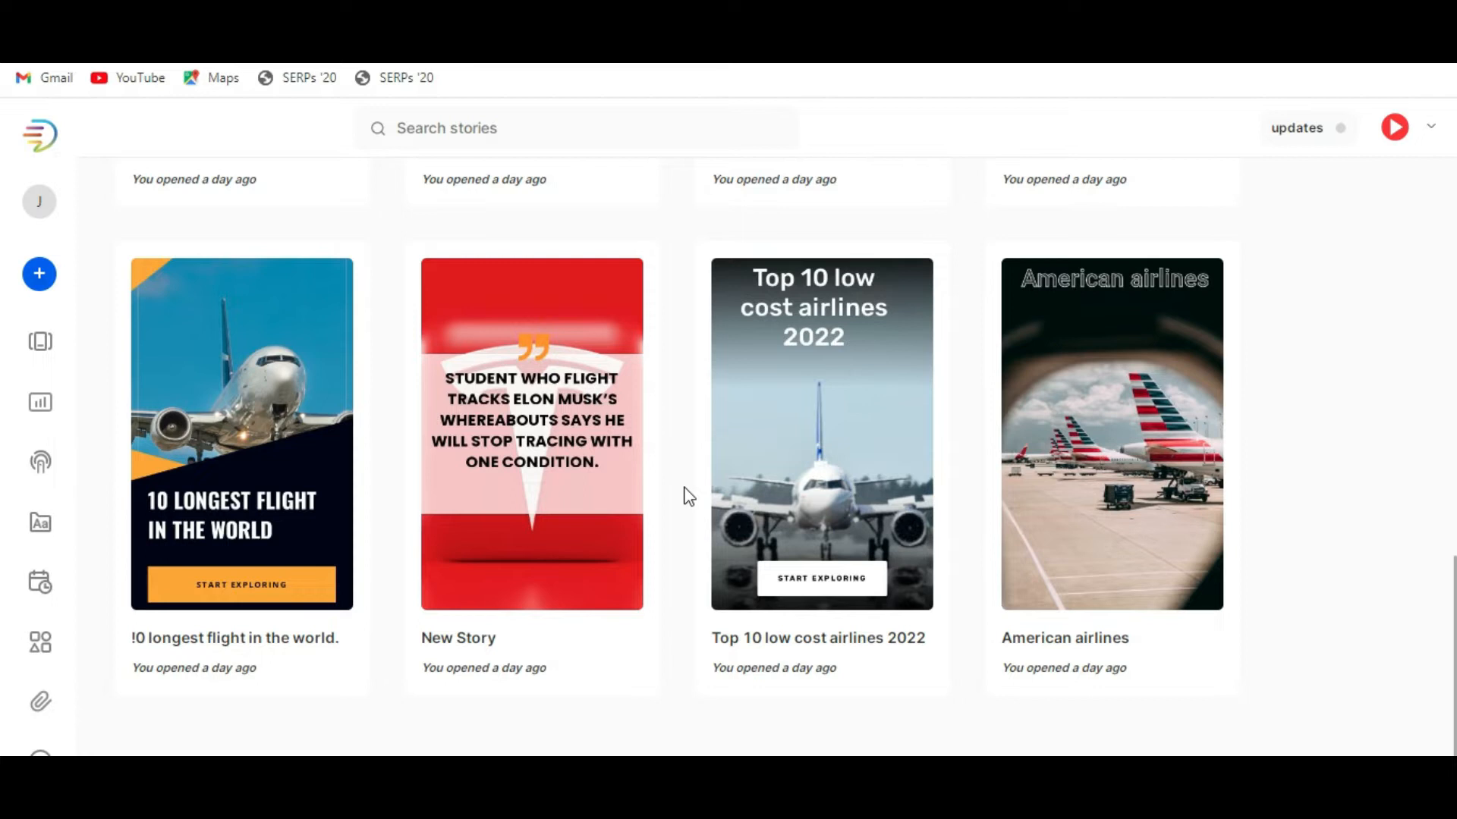
{"action": "scroll", "coordinate": [689, 497], "scroll_direction": "up", "scroll_amount": 9}
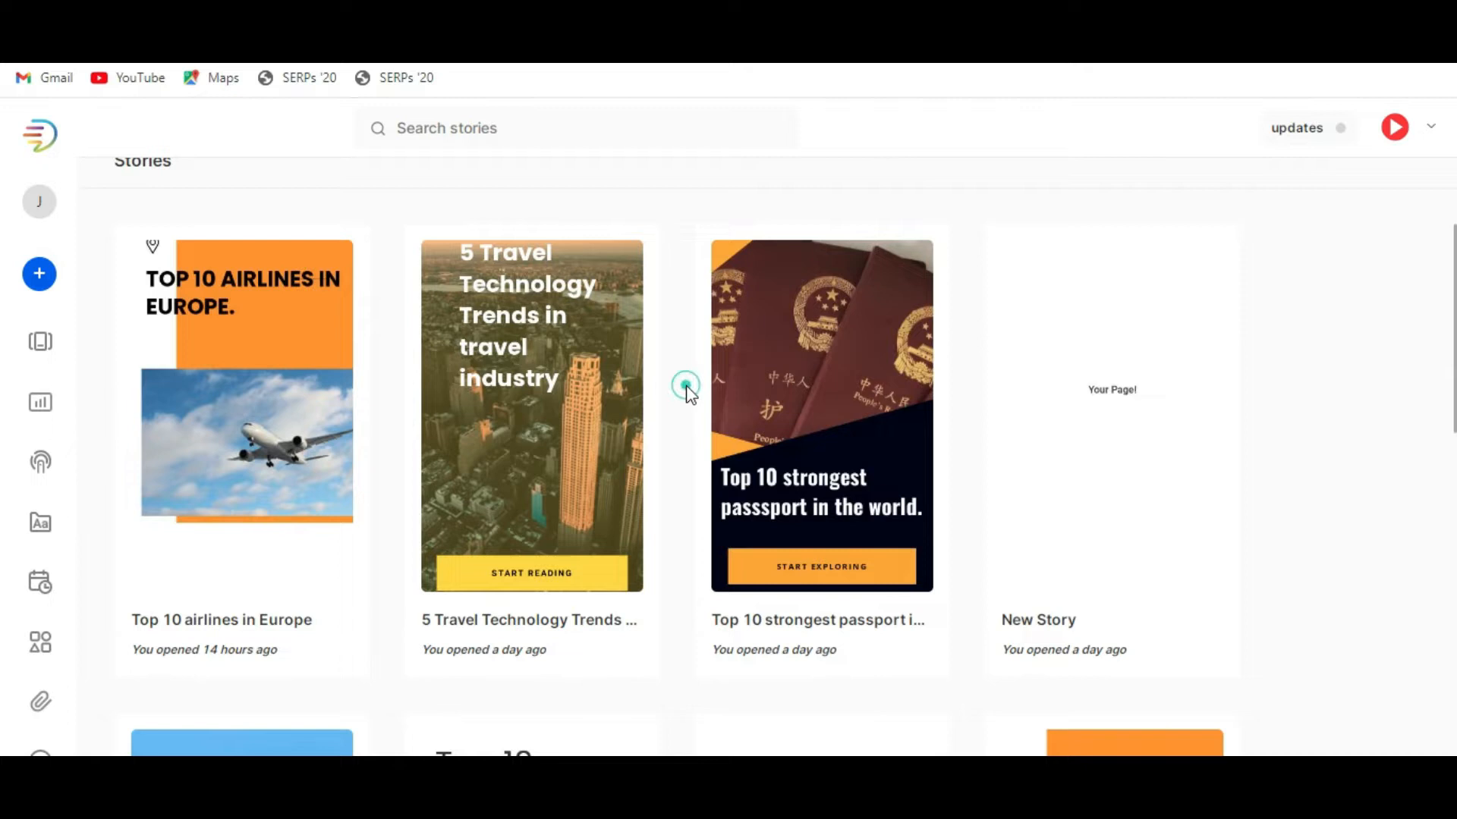
{"action": "scroll", "coordinate": [688, 391], "scroll_direction": "down", "scroll_amount": 2}
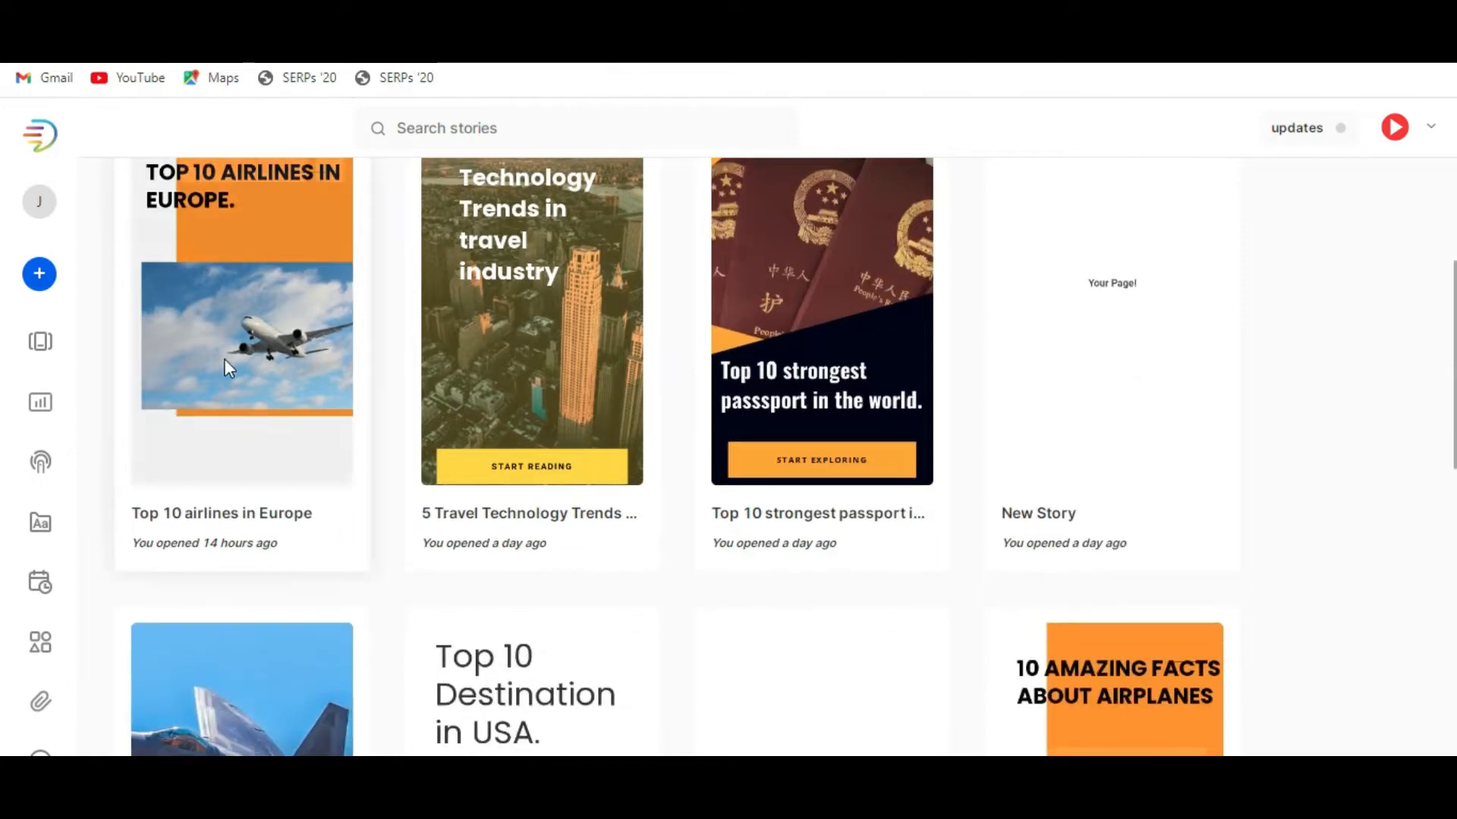
{"action": "scroll", "coordinate": [726, 508], "scroll_direction": "up", "scroll_amount": 5}
Start a new story and name it "top 5 selling aircraft".
{"action": "mouse_move", "coordinate": [57, 289]}
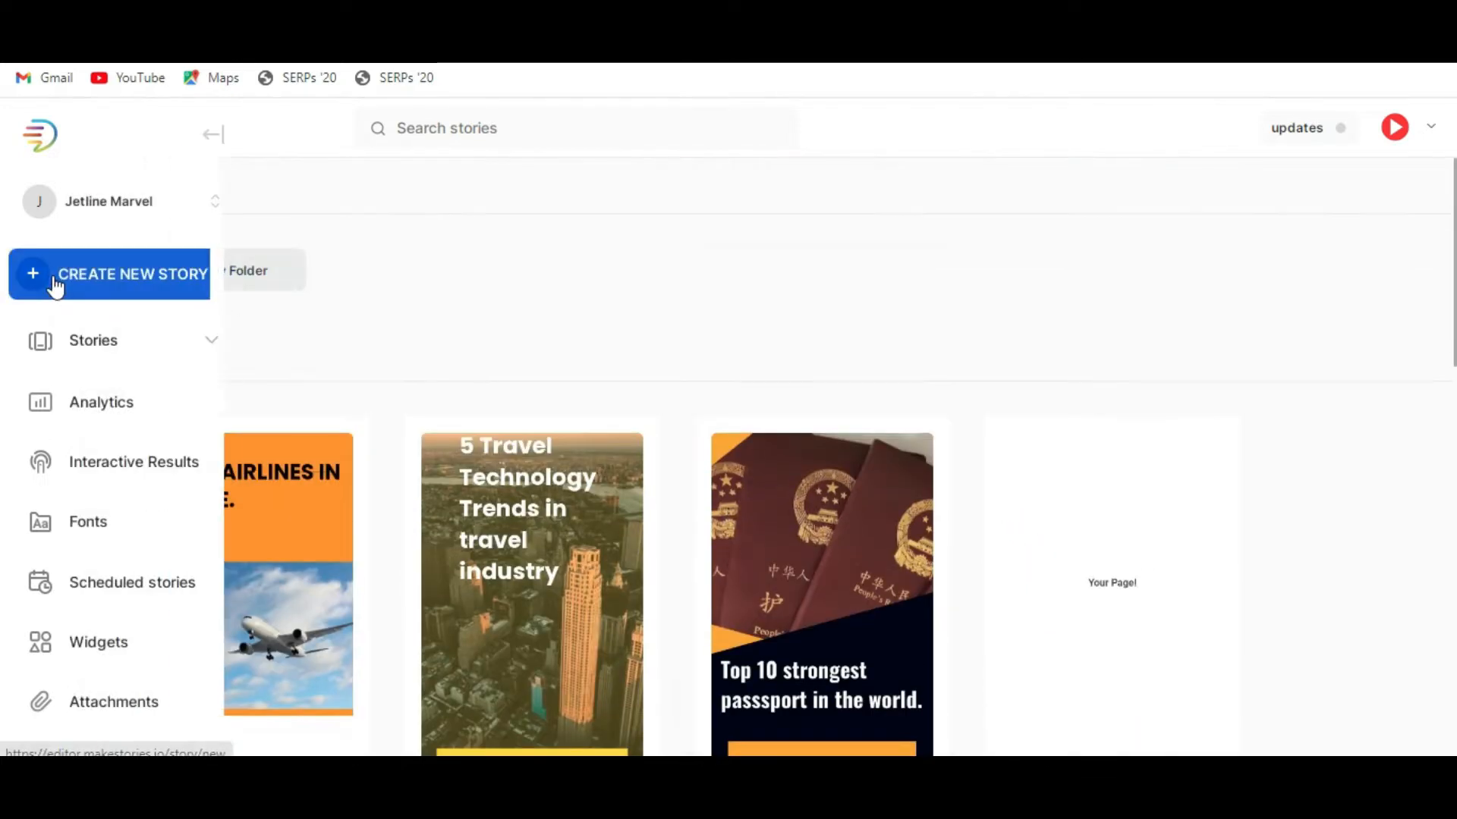
{"action": "left_click", "coordinate": [144, 286]}
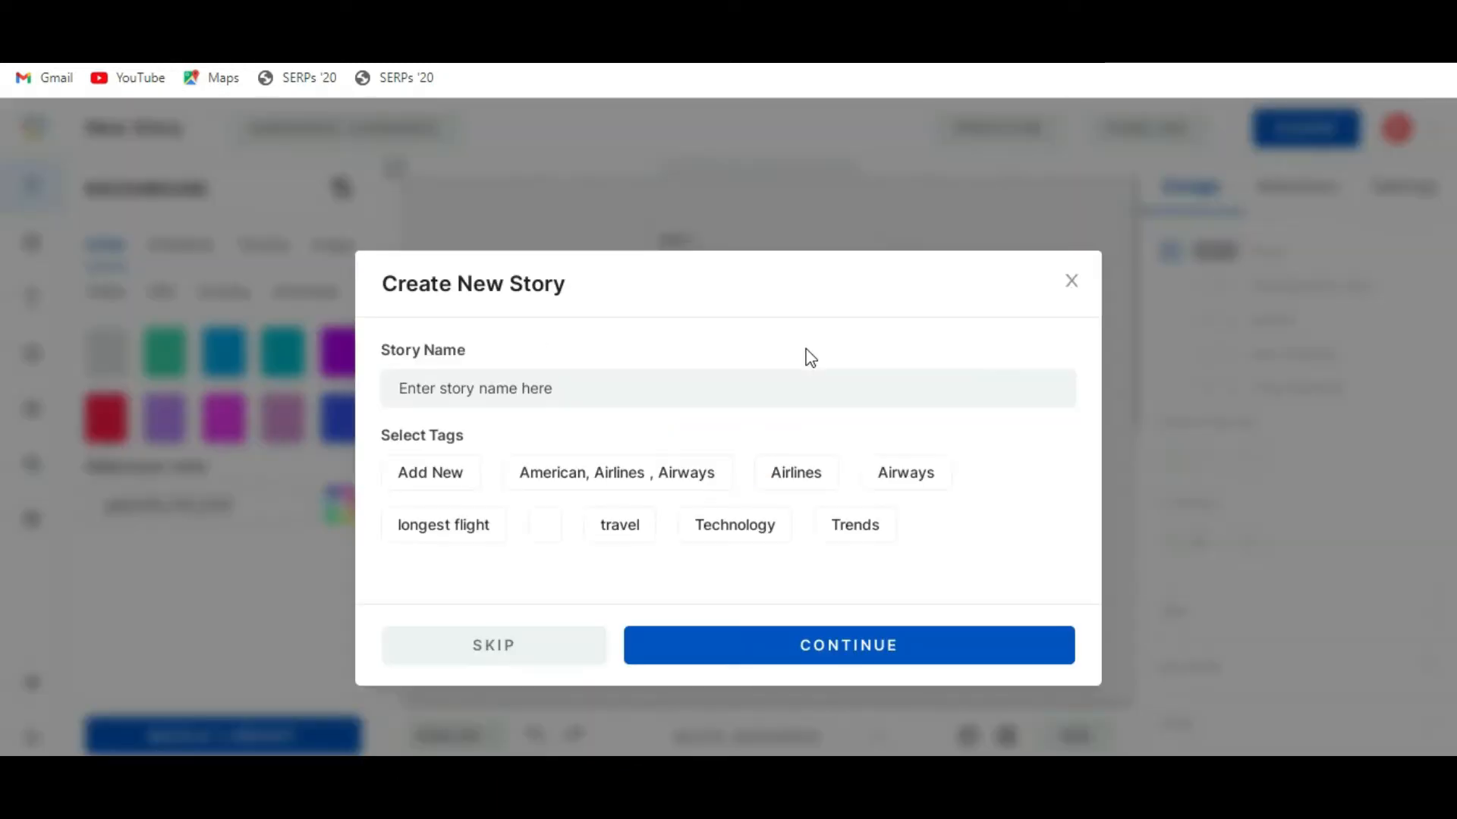
{"action": "left_click", "coordinate": [515, 387]}
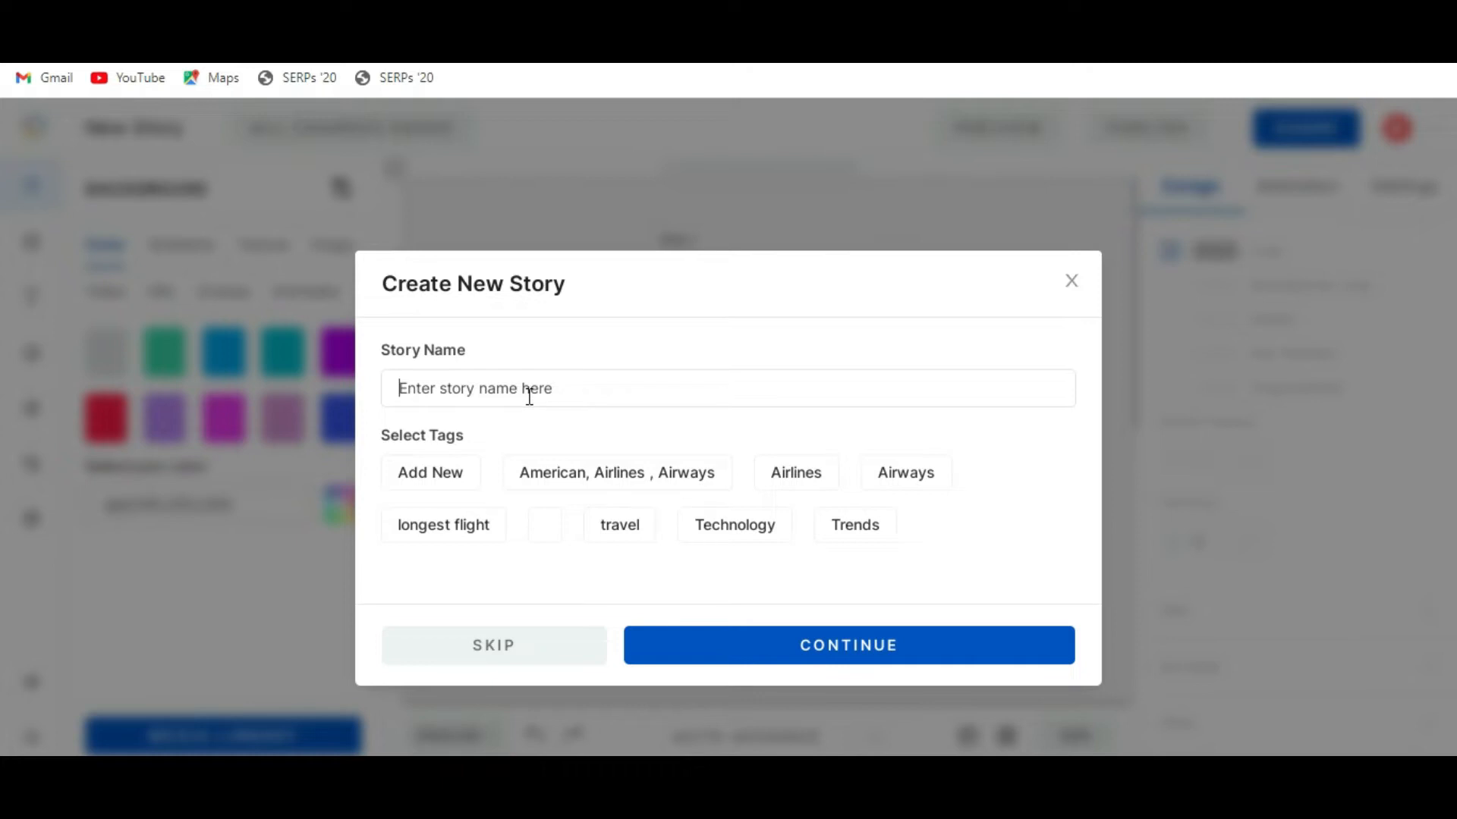
{"action": "type", "text": "5"}
{"action": "key", "text": "BackSpace"}
{"action": "type", "text": "top "}
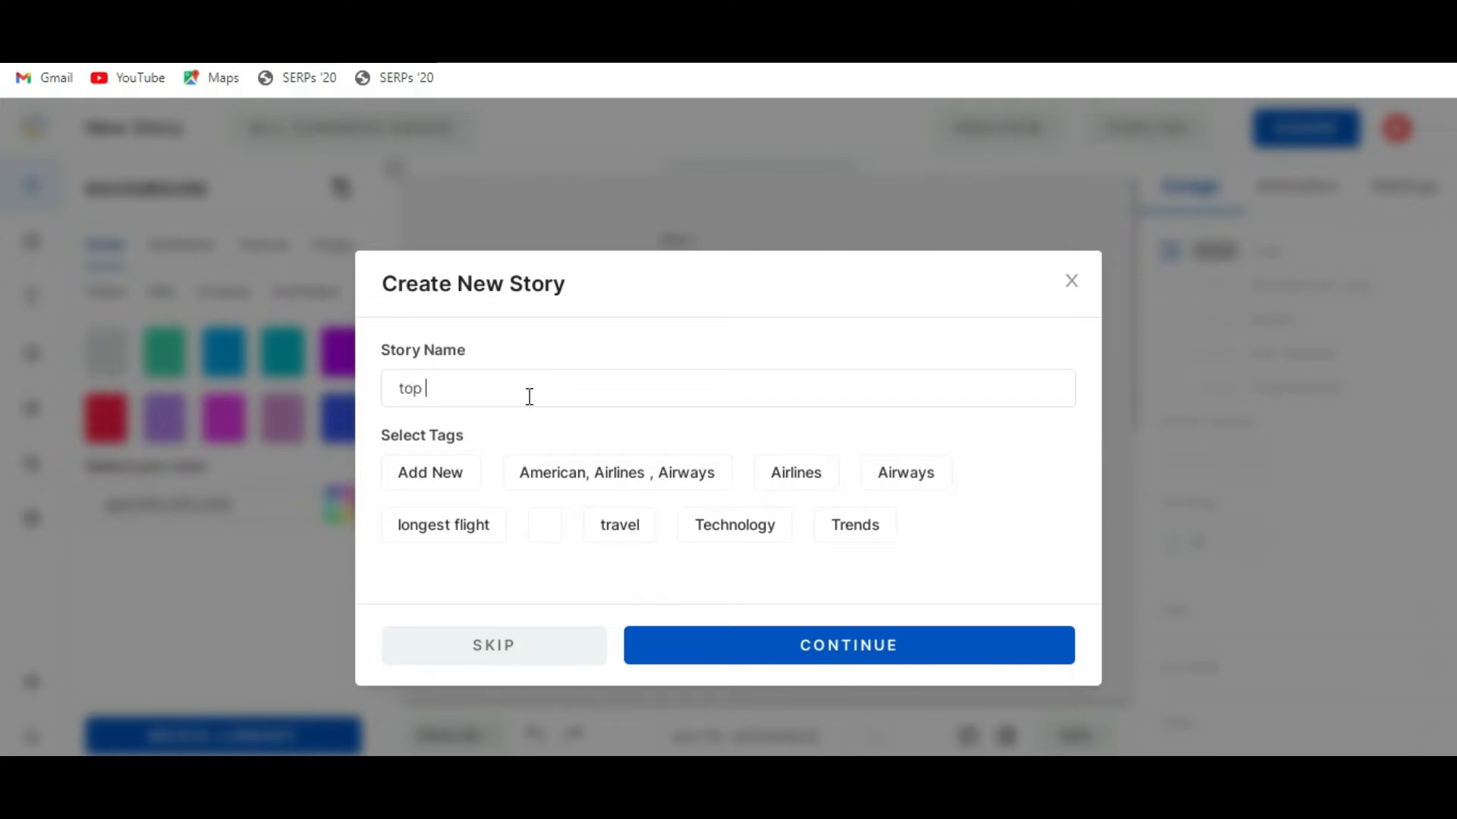
{"action": "type", "text": "5 "}
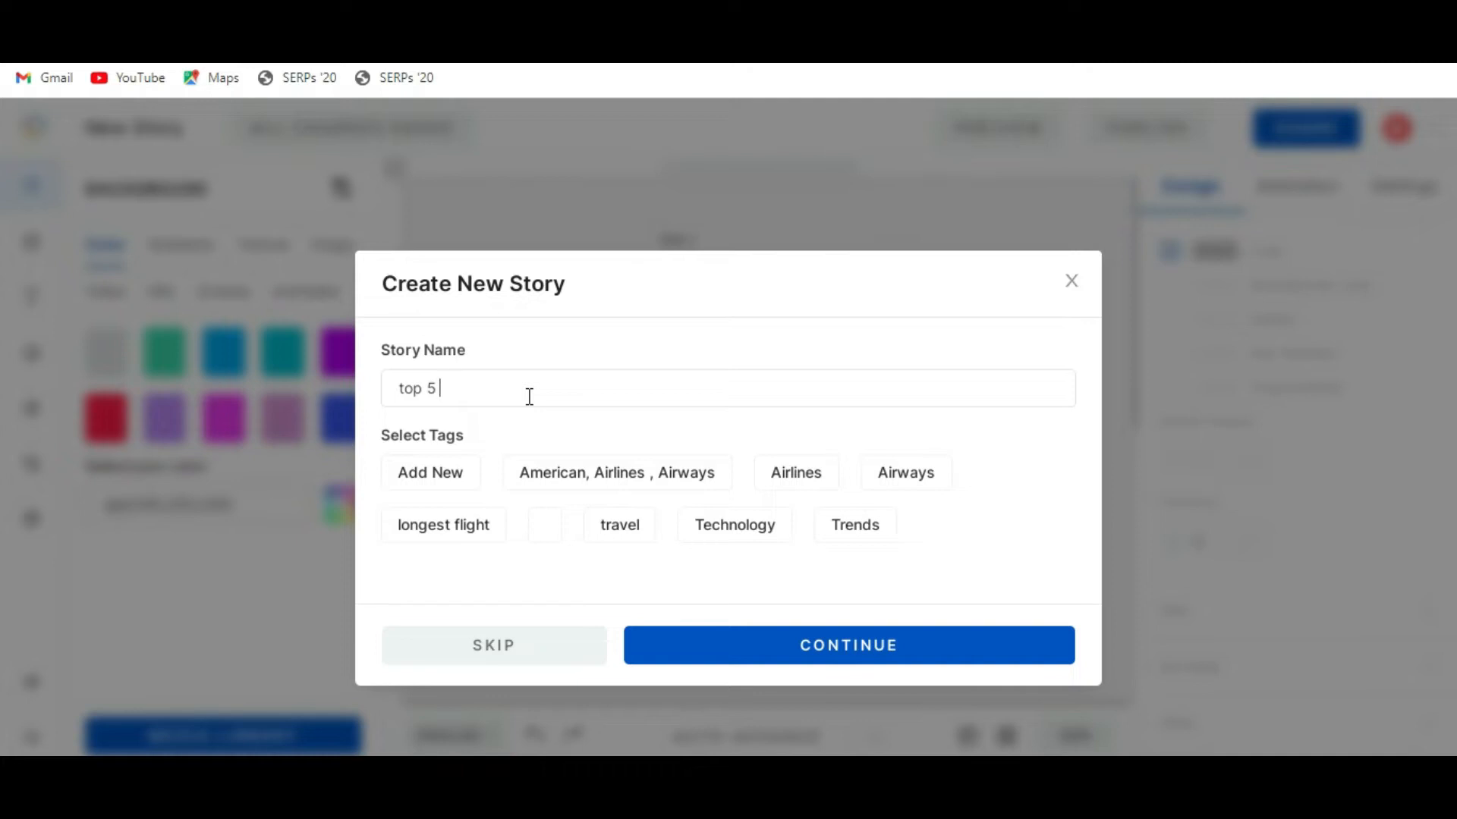
{"action": "type", "text": "selling aircraft"}
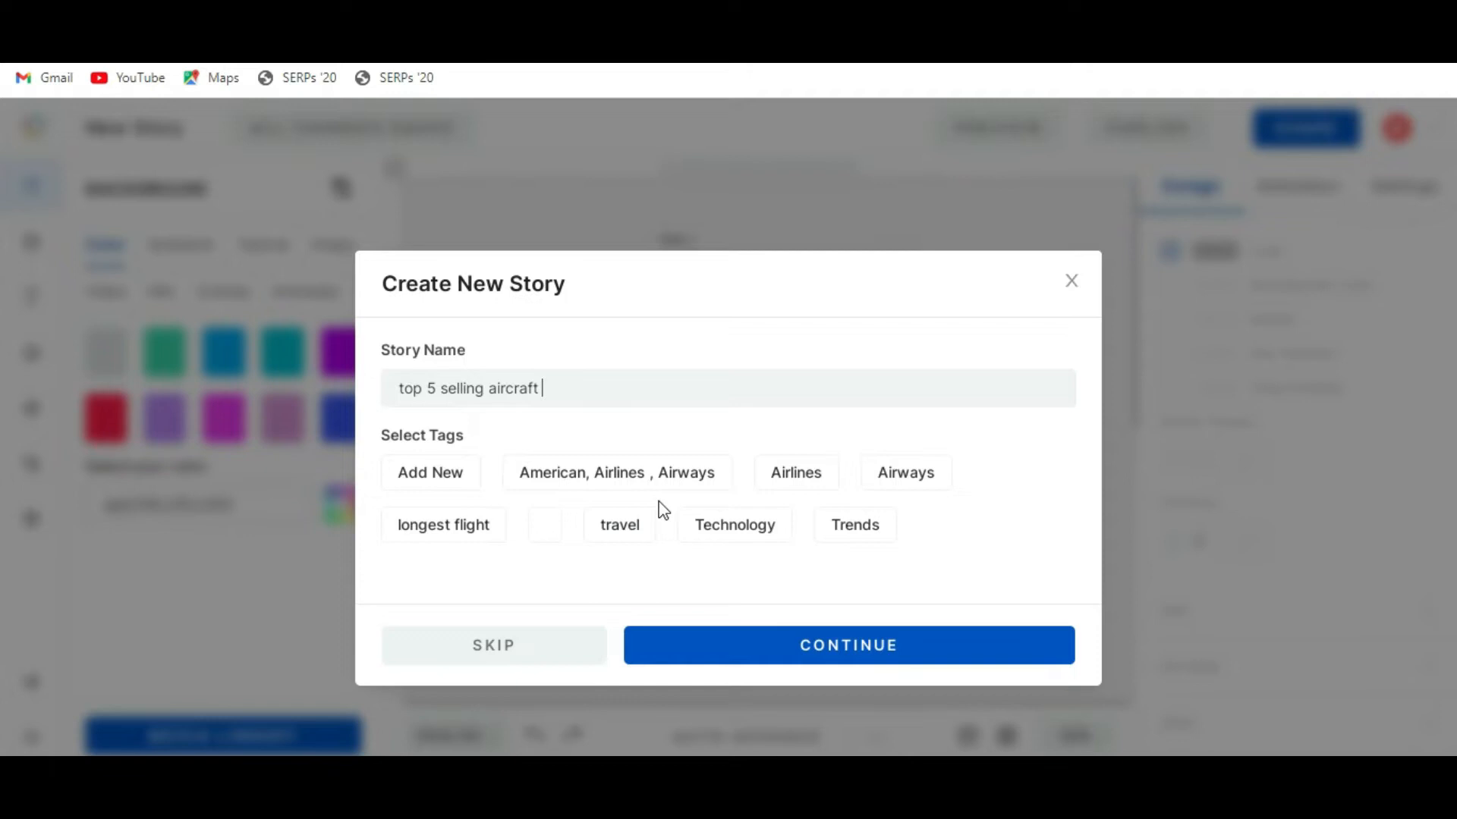
Tag the story with "American, Airlines , Airways", Airlines, Airways, travel, Technology and Trends, and continue to the editor.
{"action": "left_click", "coordinate": [622, 474]}
{"action": "left_click", "coordinate": [796, 472]}
{"action": "left_click", "coordinate": [957, 484]}
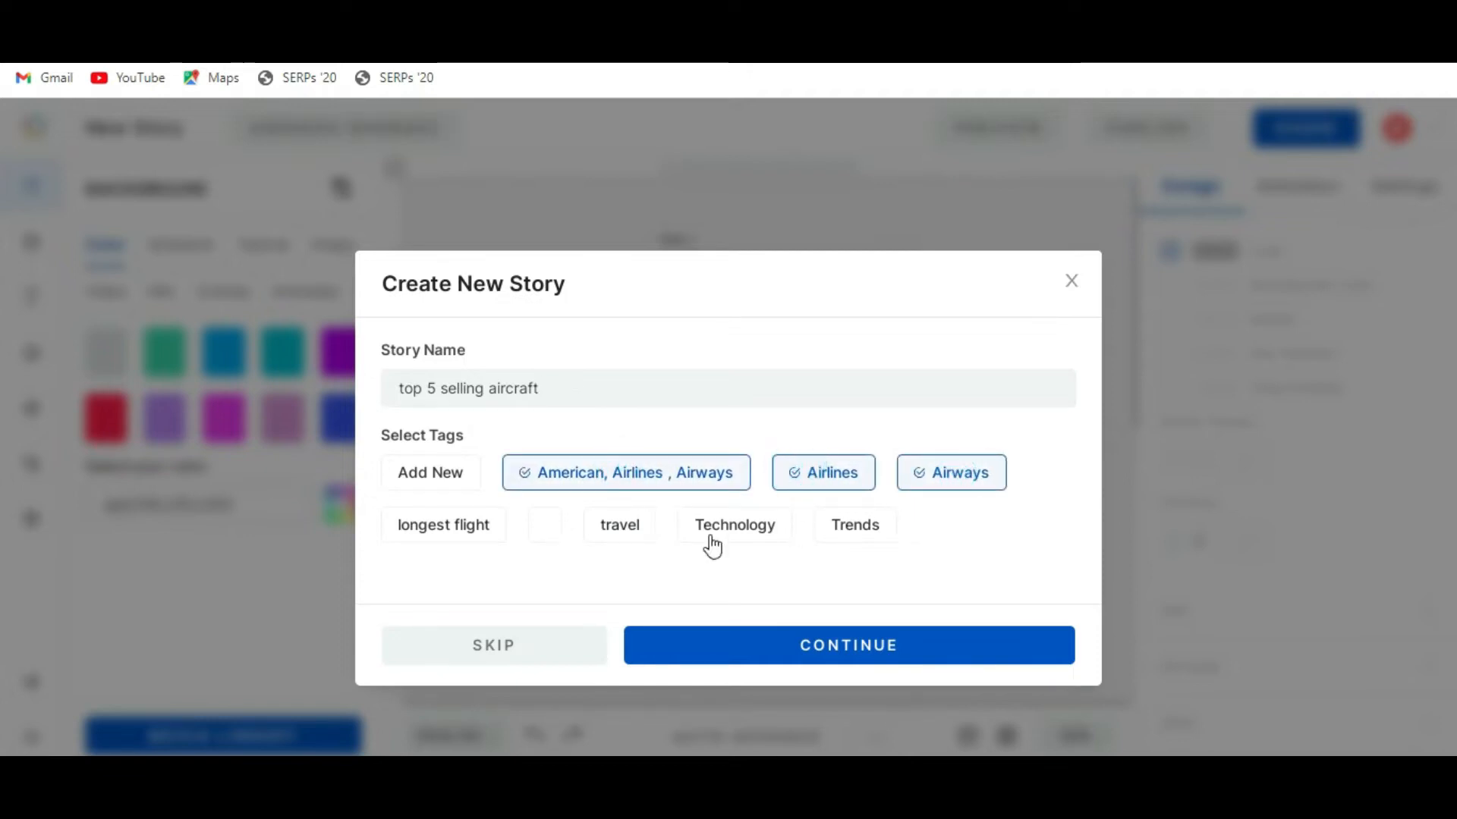
{"action": "left_click", "coordinate": [591, 533]}
{"action": "left_click", "coordinate": [744, 524]}
{"action": "left_click", "coordinate": [894, 525]}
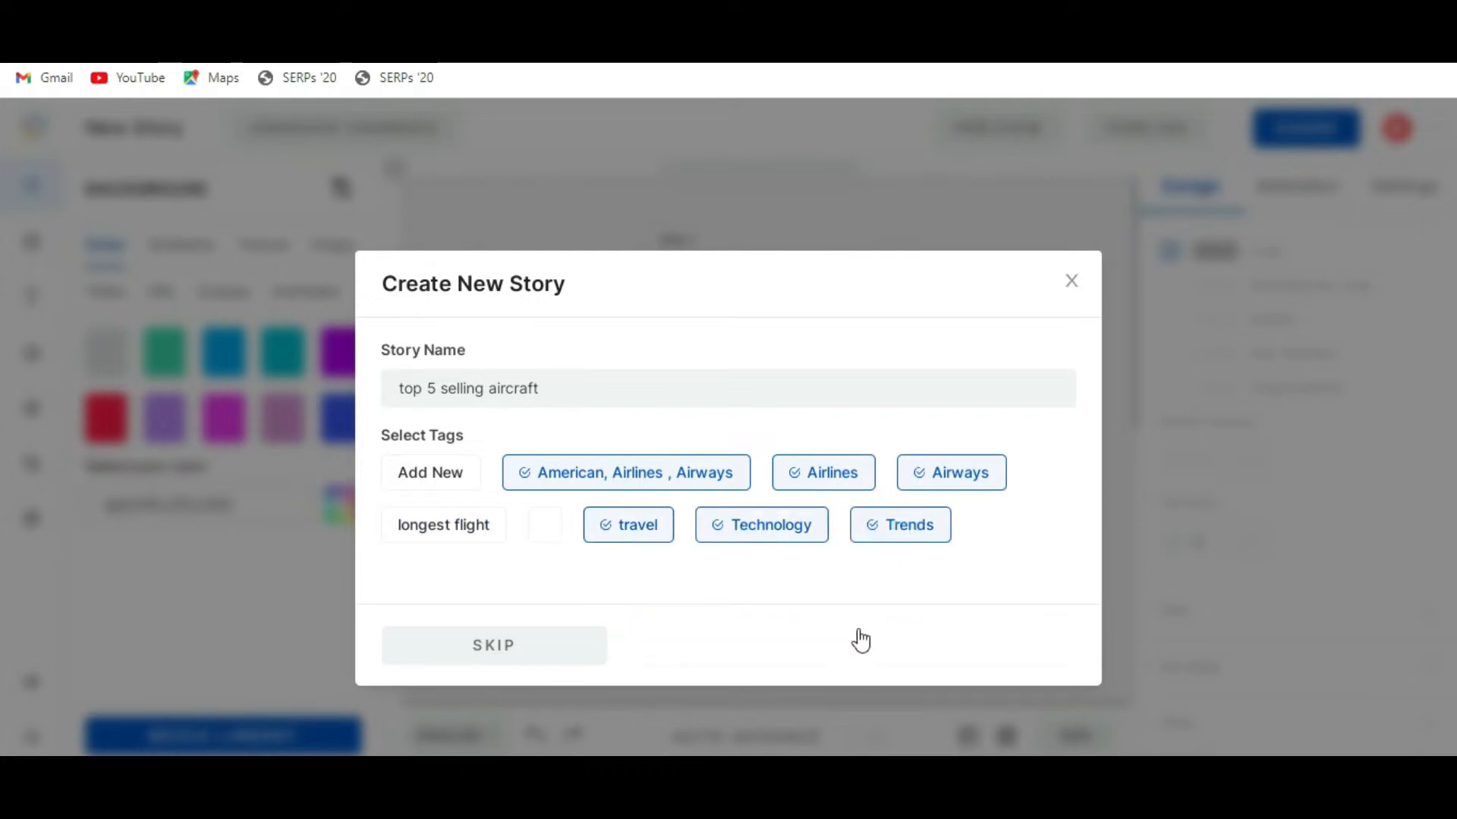
{"action": "left_click", "coordinate": [896, 645]}
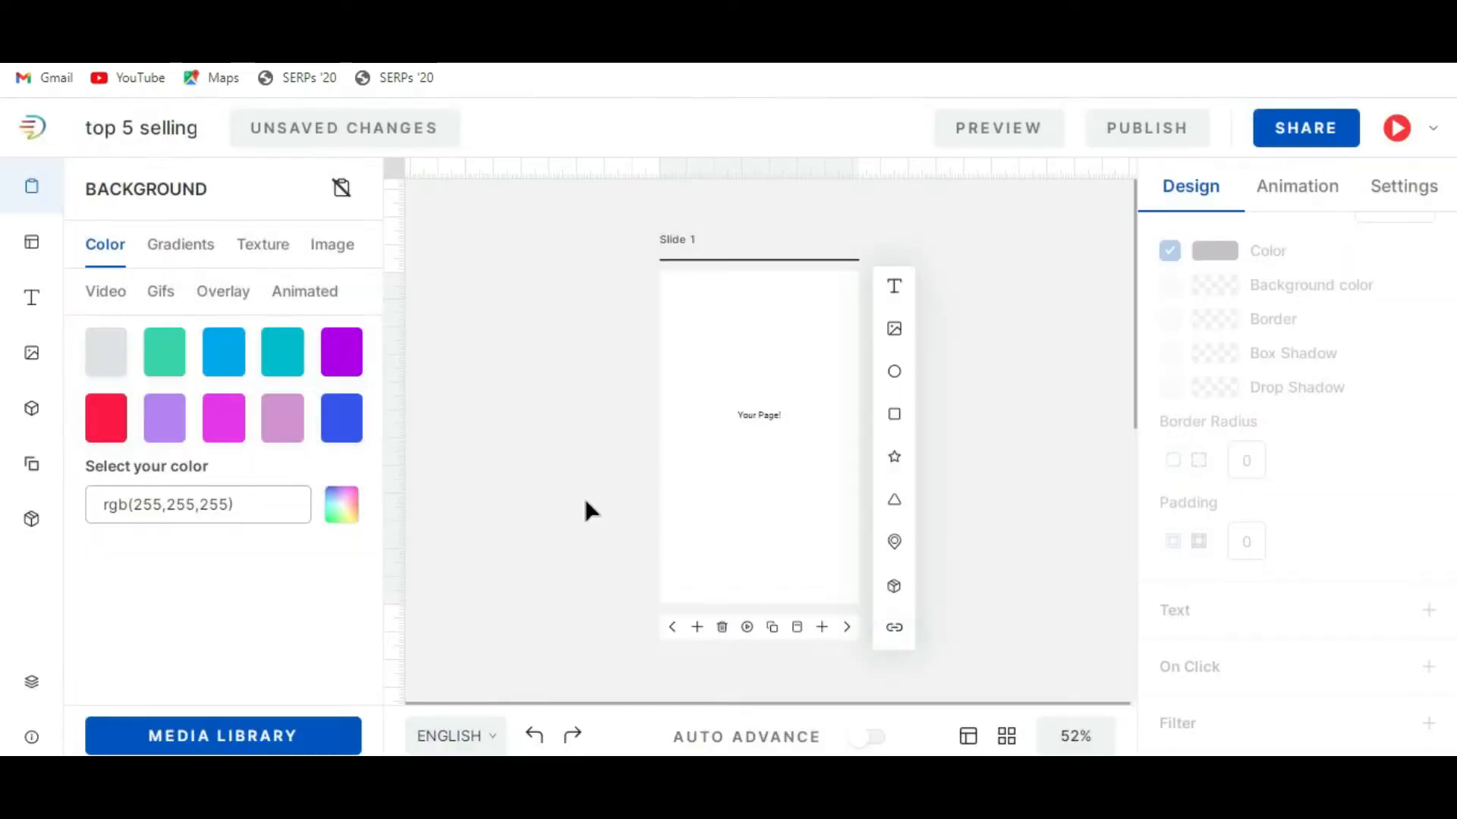
Browse the public story templates for a suitable design set.
{"action": "scroll", "coordinate": [628, 440], "scroll_direction": "down", "scroll_amount": 3}
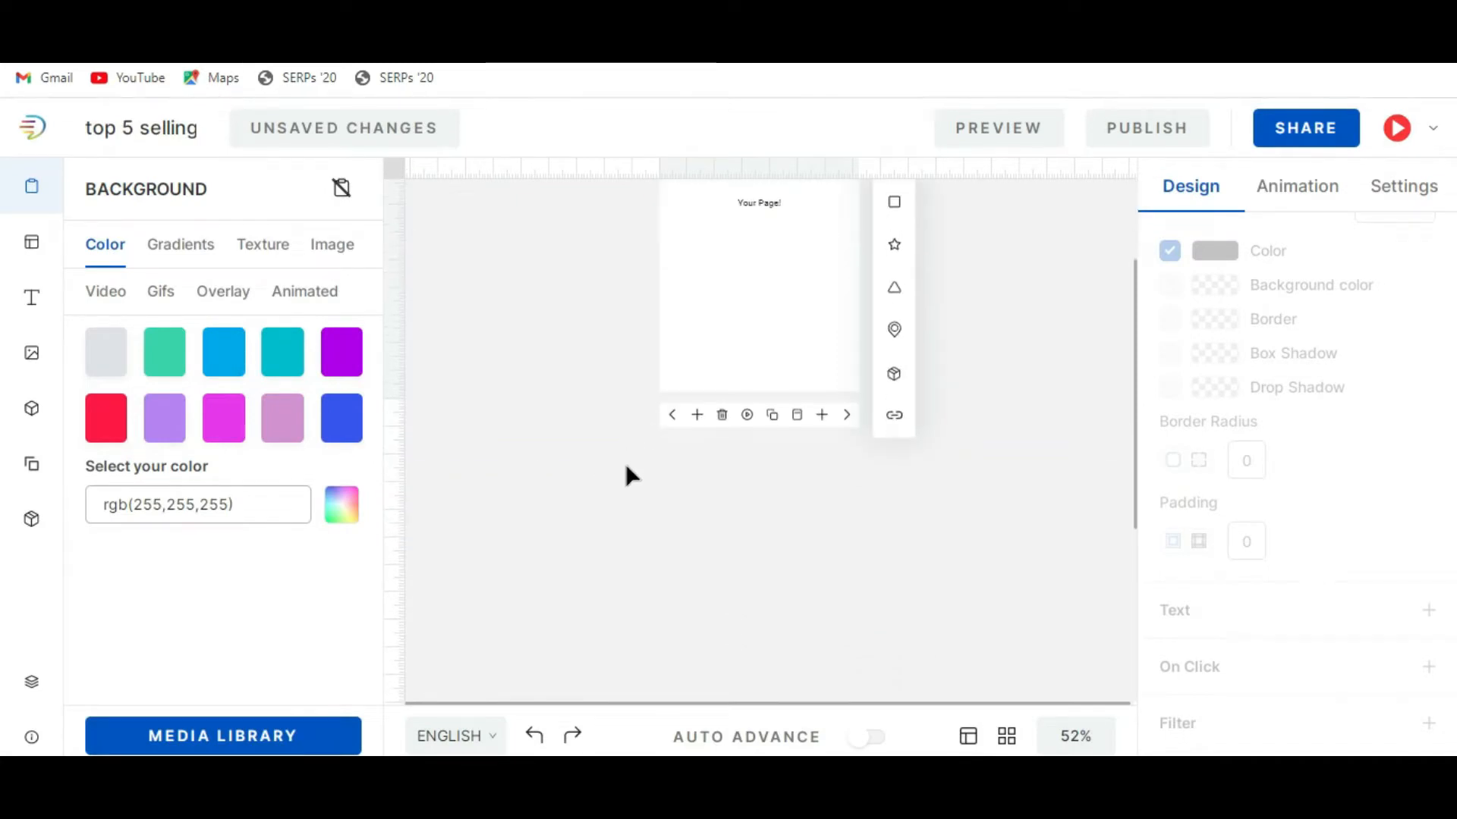
{"action": "scroll", "coordinate": [625, 477], "scroll_direction": "up", "scroll_amount": 3}
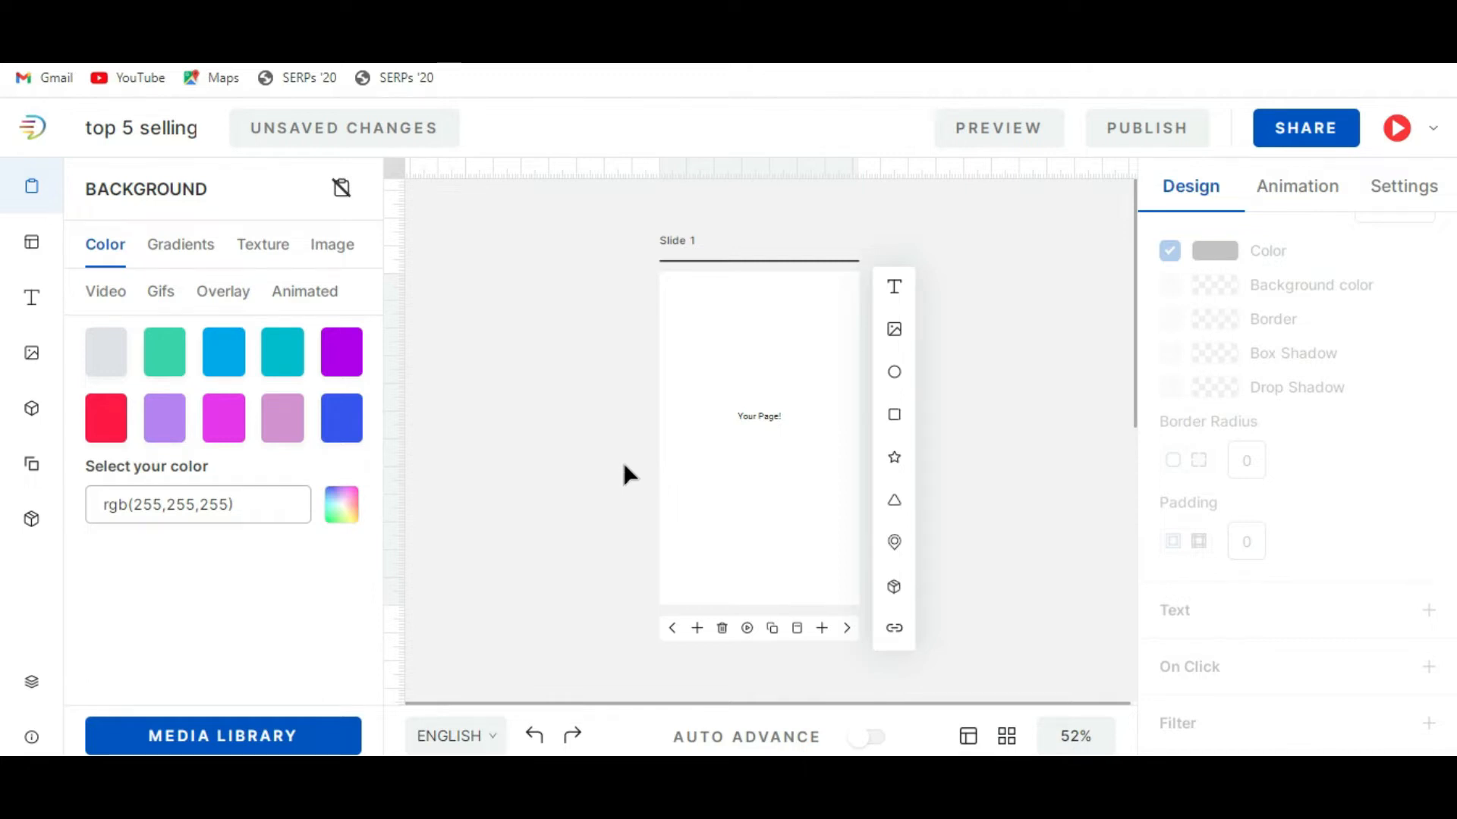
{"action": "left_click", "coordinate": [32, 244]}
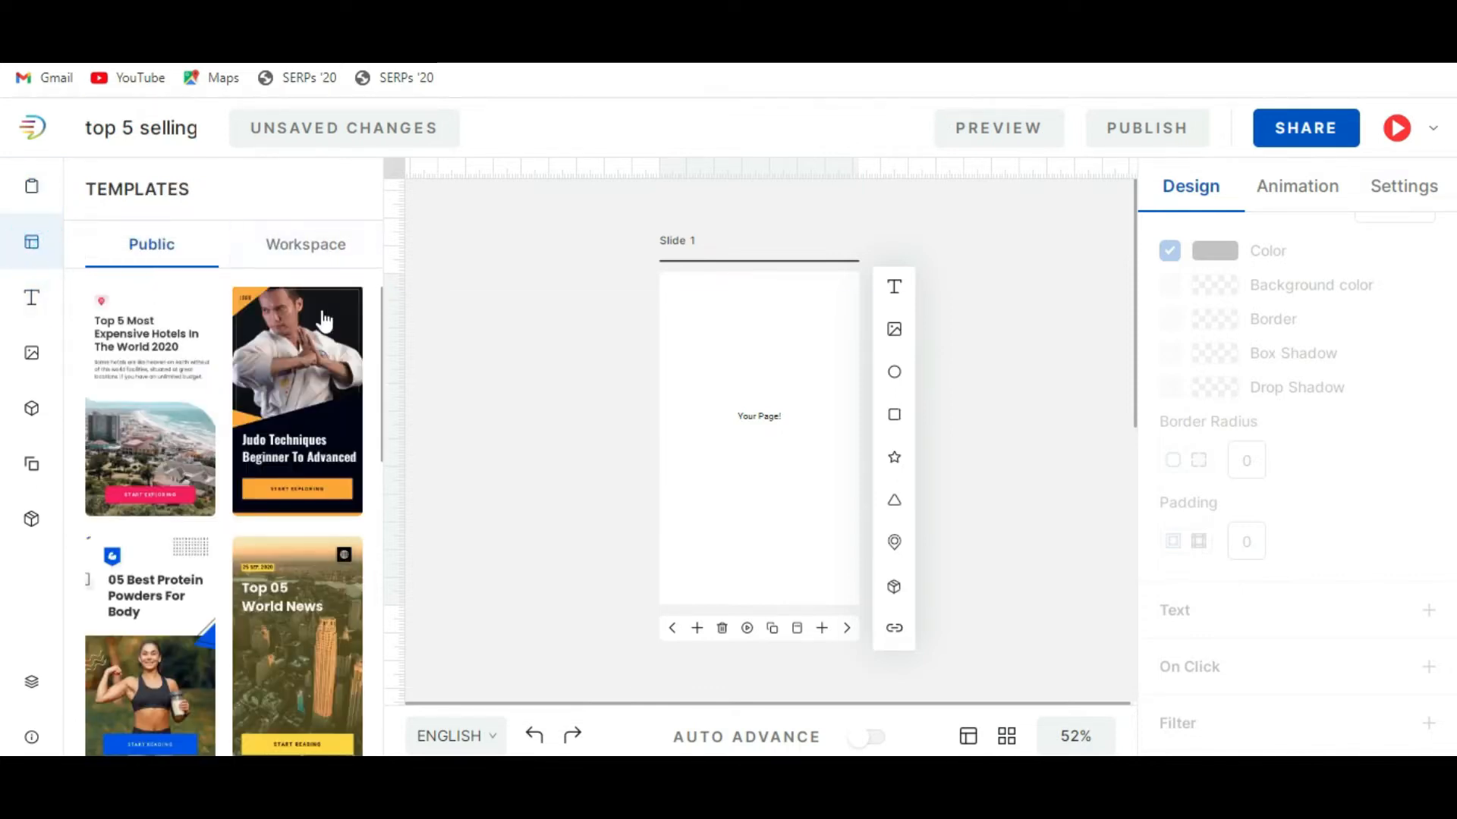
{"action": "scroll", "coordinate": [190, 514], "scroll_direction": "down", "scroll_amount": 5}
{"action": "scroll", "coordinate": [205, 514], "scroll_direction": "down", "scroll_amount": 15}
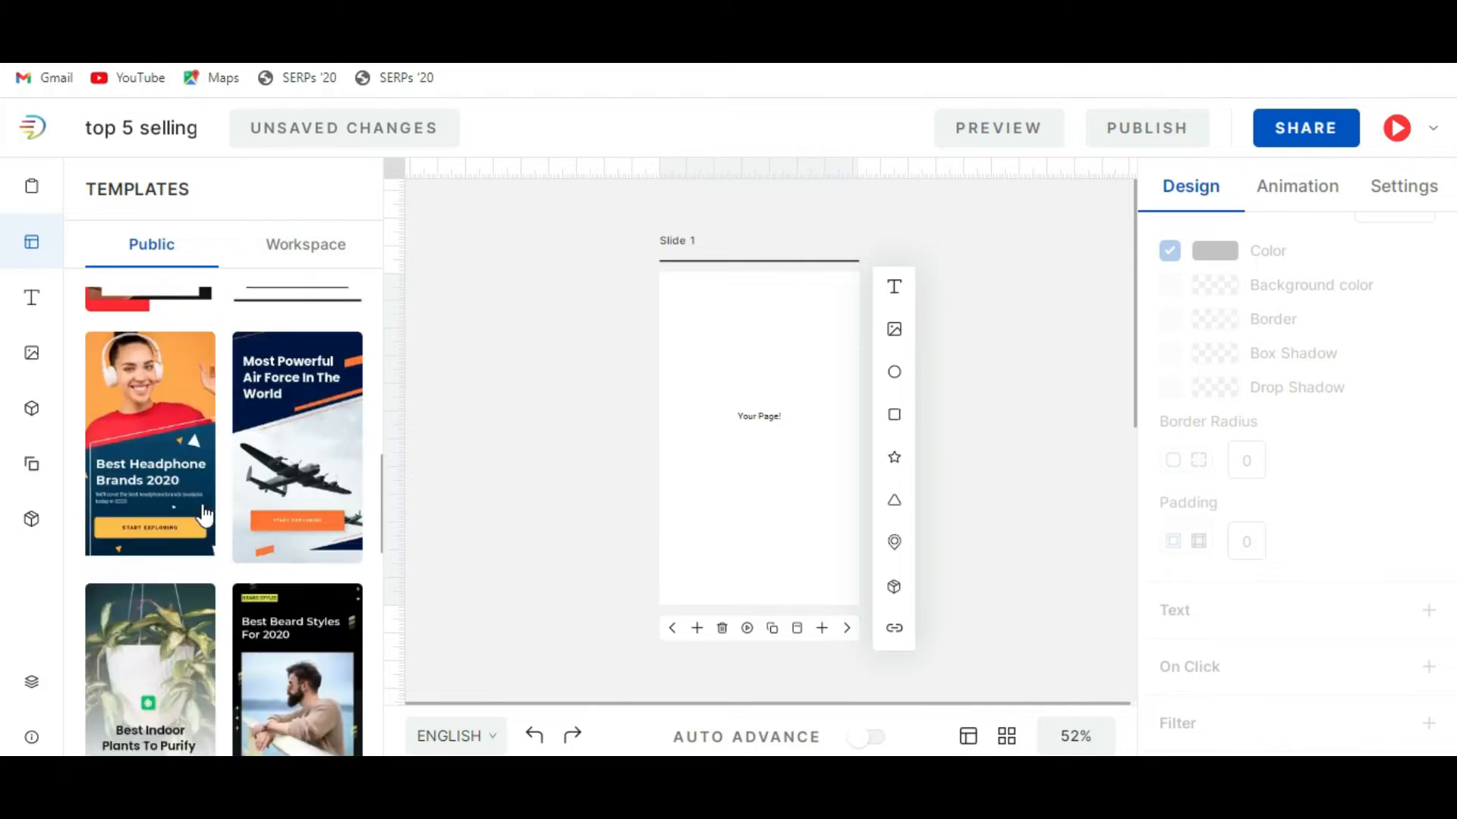
{"action": "scroll", "coordinate": [205, 514], "scroll_direction": "down", "scroll_amount": 5}
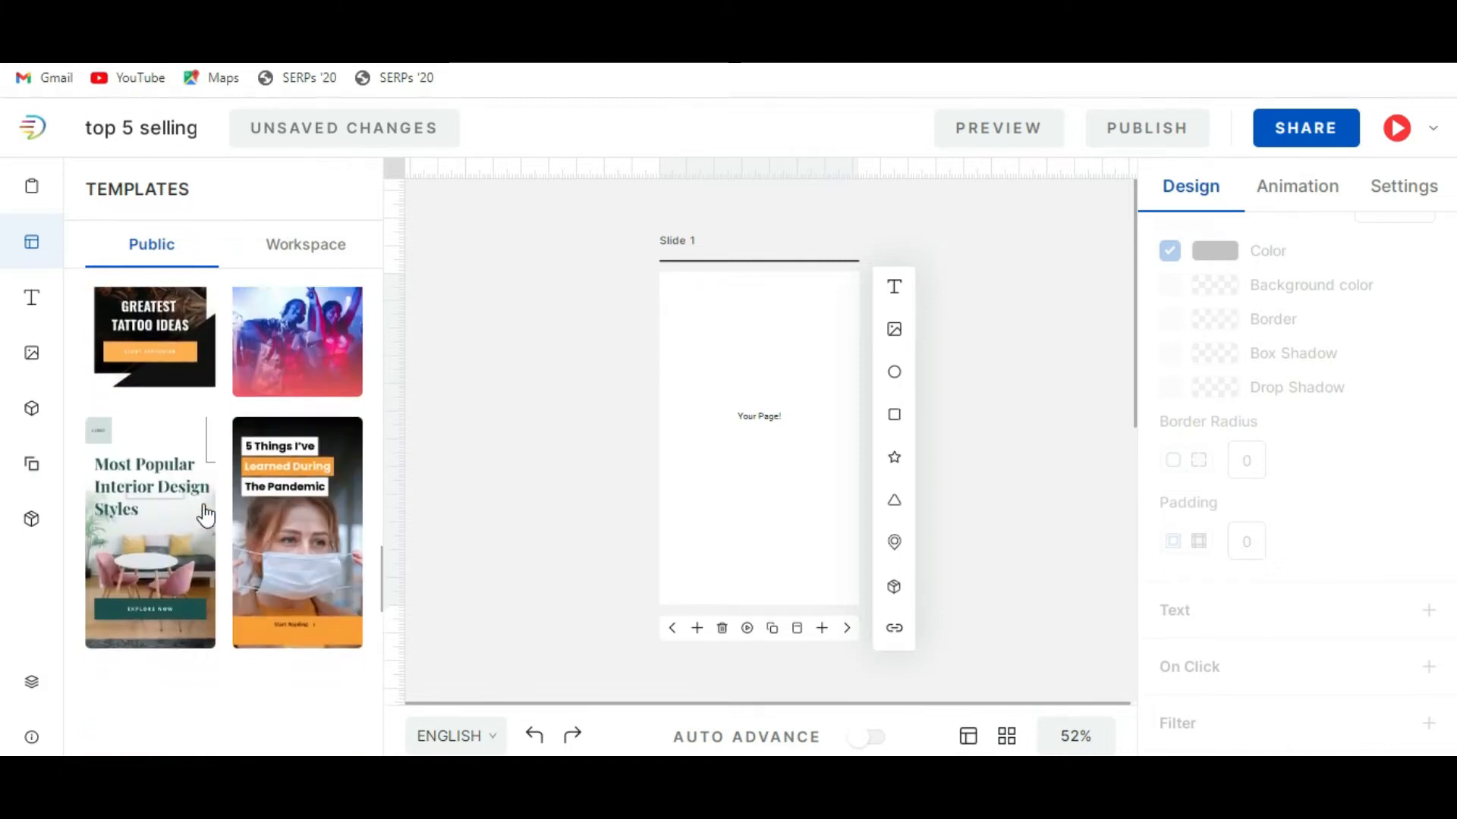
{"action": "scroll", "coordinate": [205, 514], "scroll_direction": "down", "scroll_amount": 4}
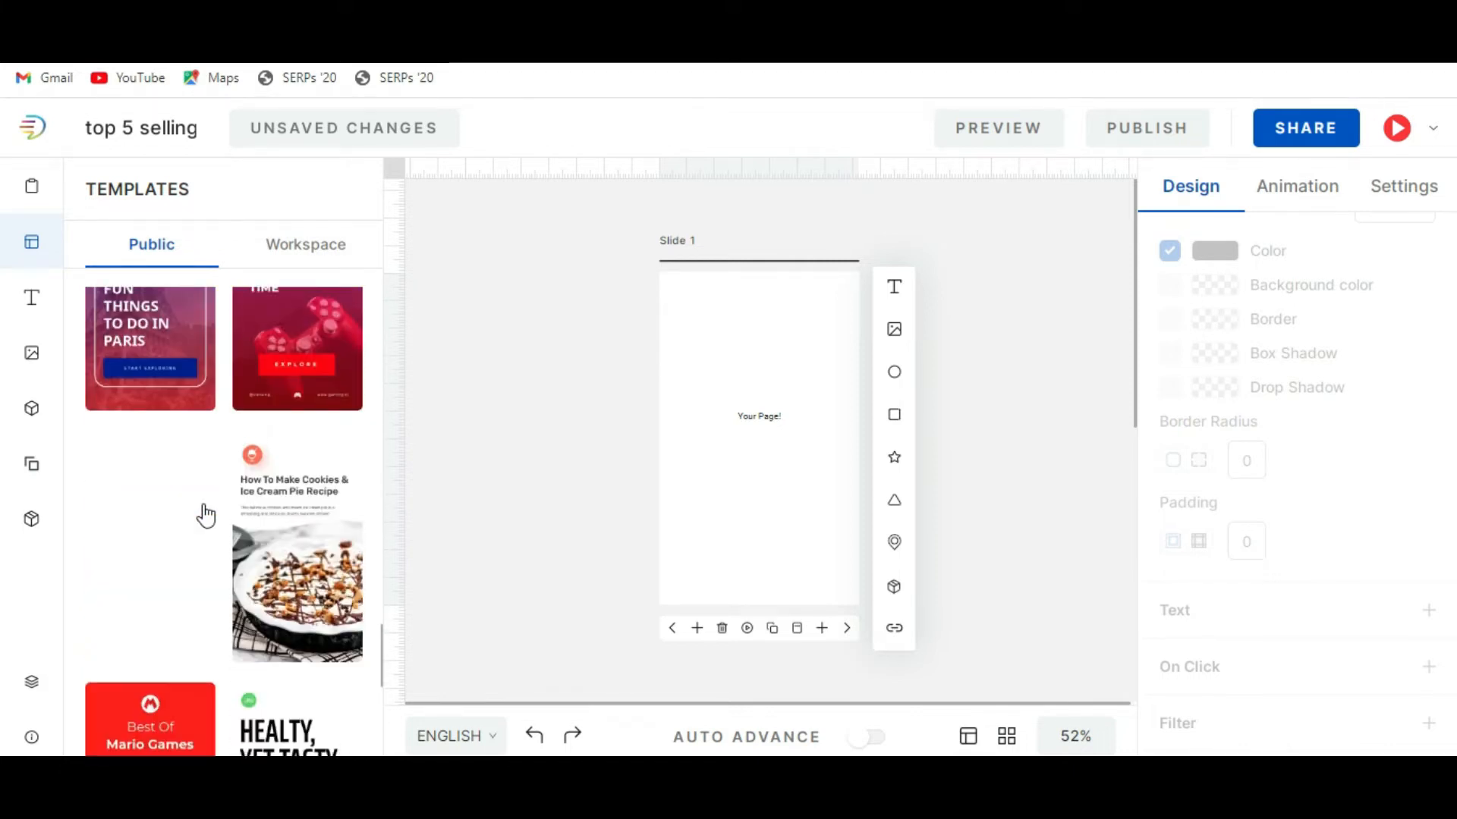
{"action": "scroll", "coordinate": [205, 514], "scroll_direction": "up", "scroll_amount": 13}
{"action": "scroll", "coordinate": [204, 514], "scroll_direction": "up", "scroll_amount": 8}
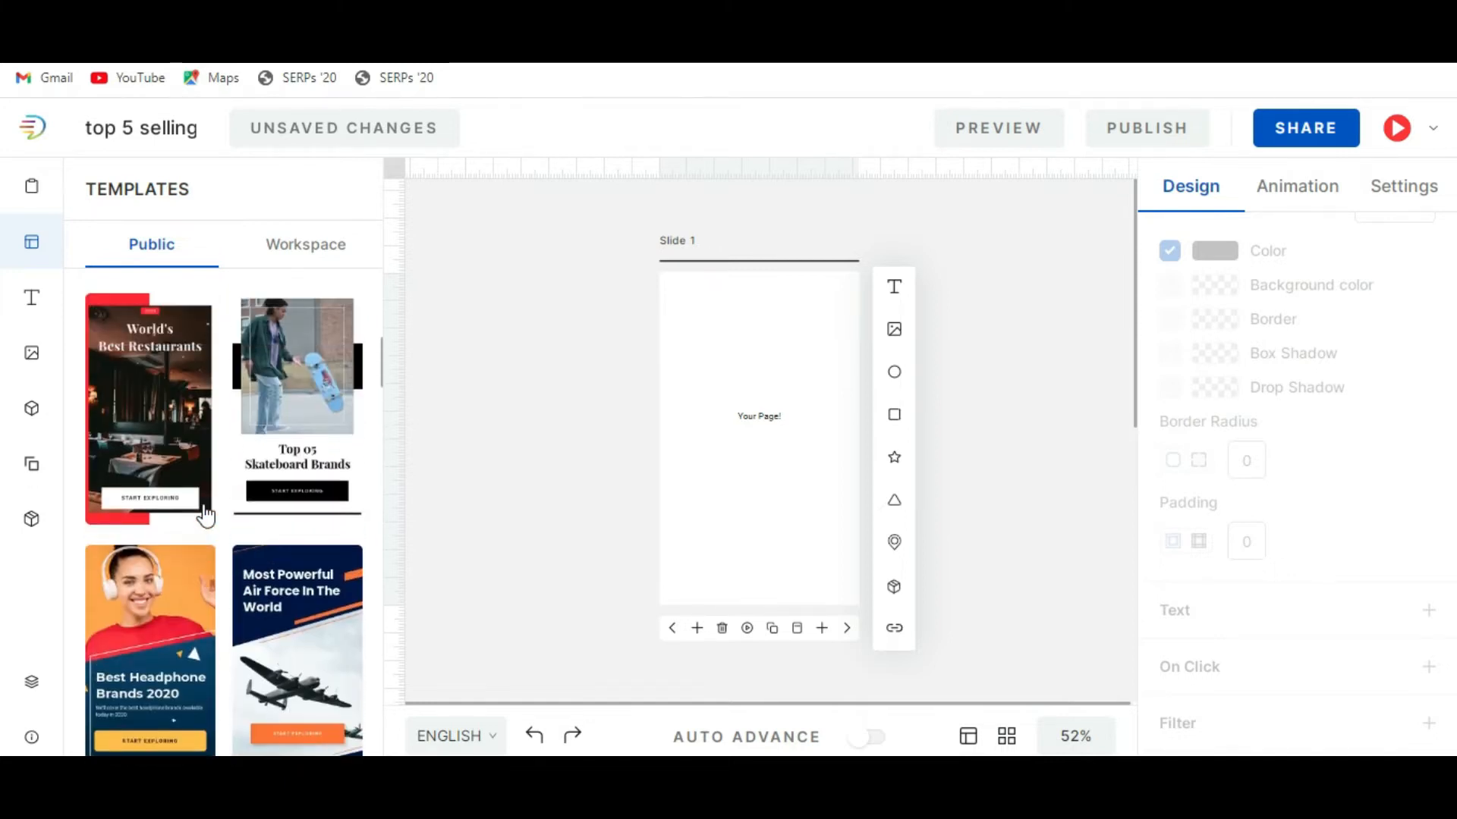
{"action": "scroll", "coordinate": [205, 514], "scroll_direction": "up", "scroll_amount": 10}
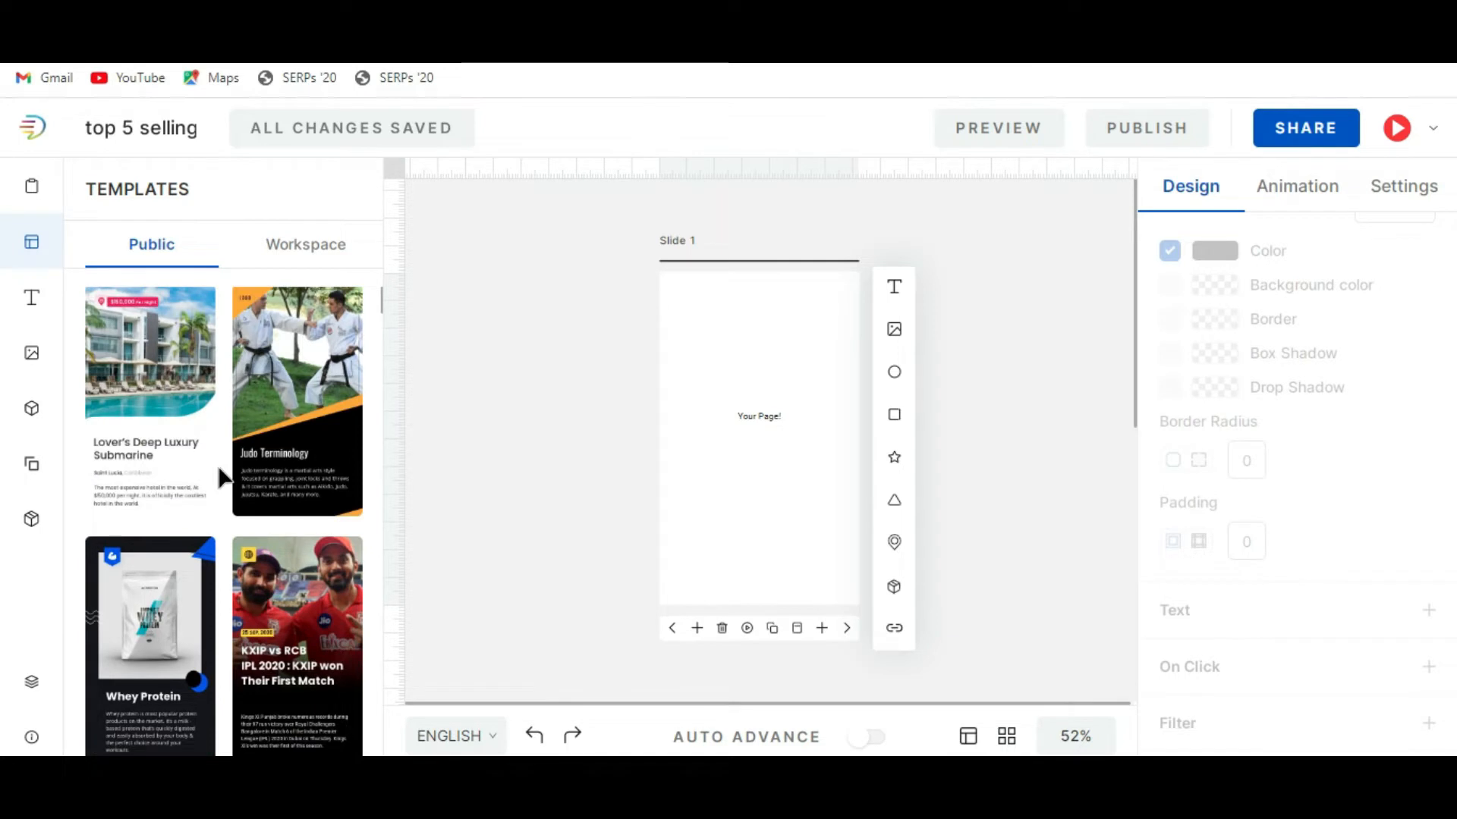
{"action": "scroll", "coordinate": [223, 478], "scroll_direction": "down", "scroll_amount": 4}
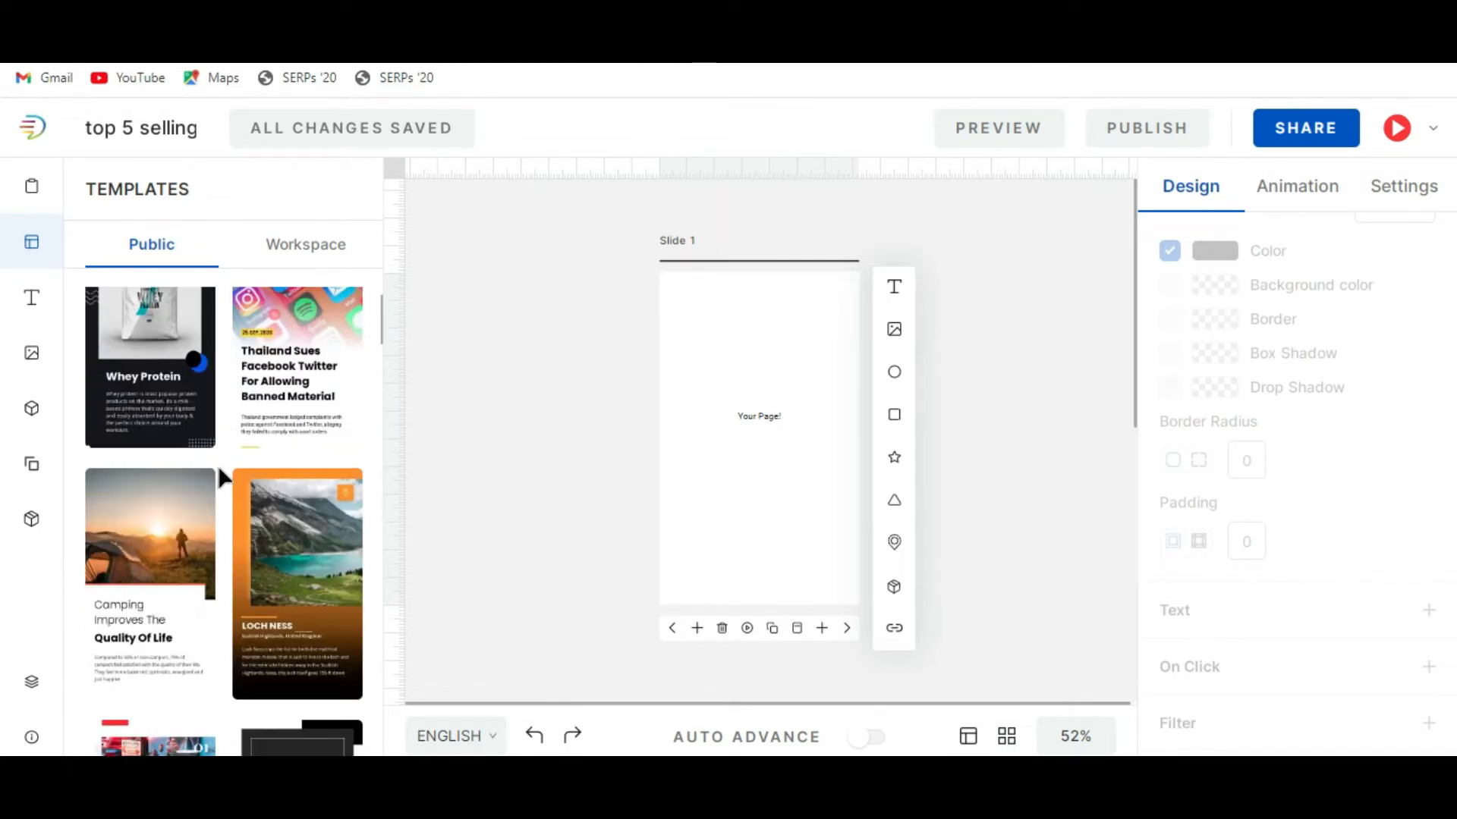
{"action": "scroll", "coordinate": [217, 465], "scroll_direction": "down", "scroll_amount": 3}
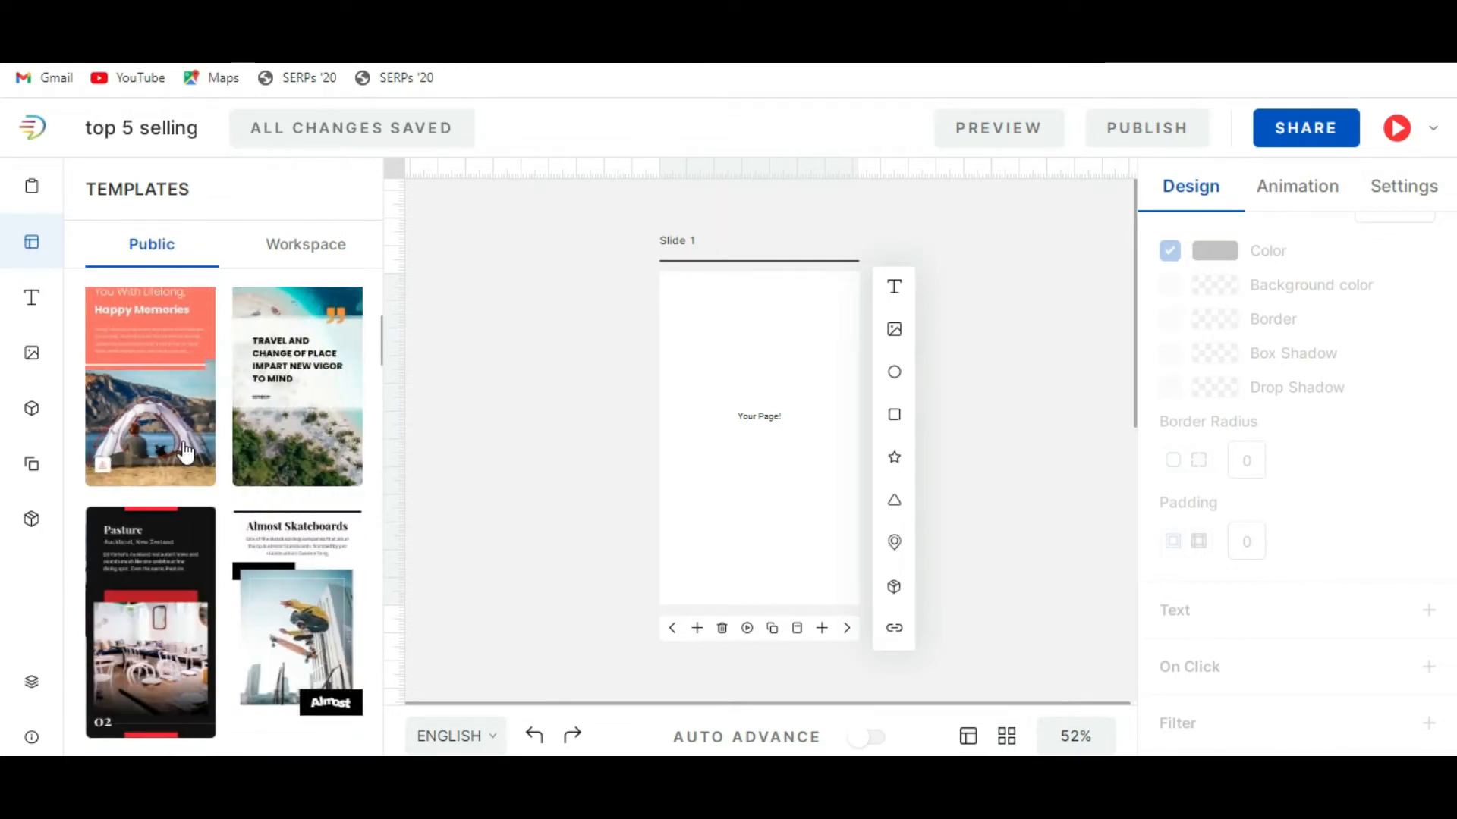
{"action": "scroll", "coordinate": [184, 449], "scroll_direction": "up", "scroll_amount": 1}
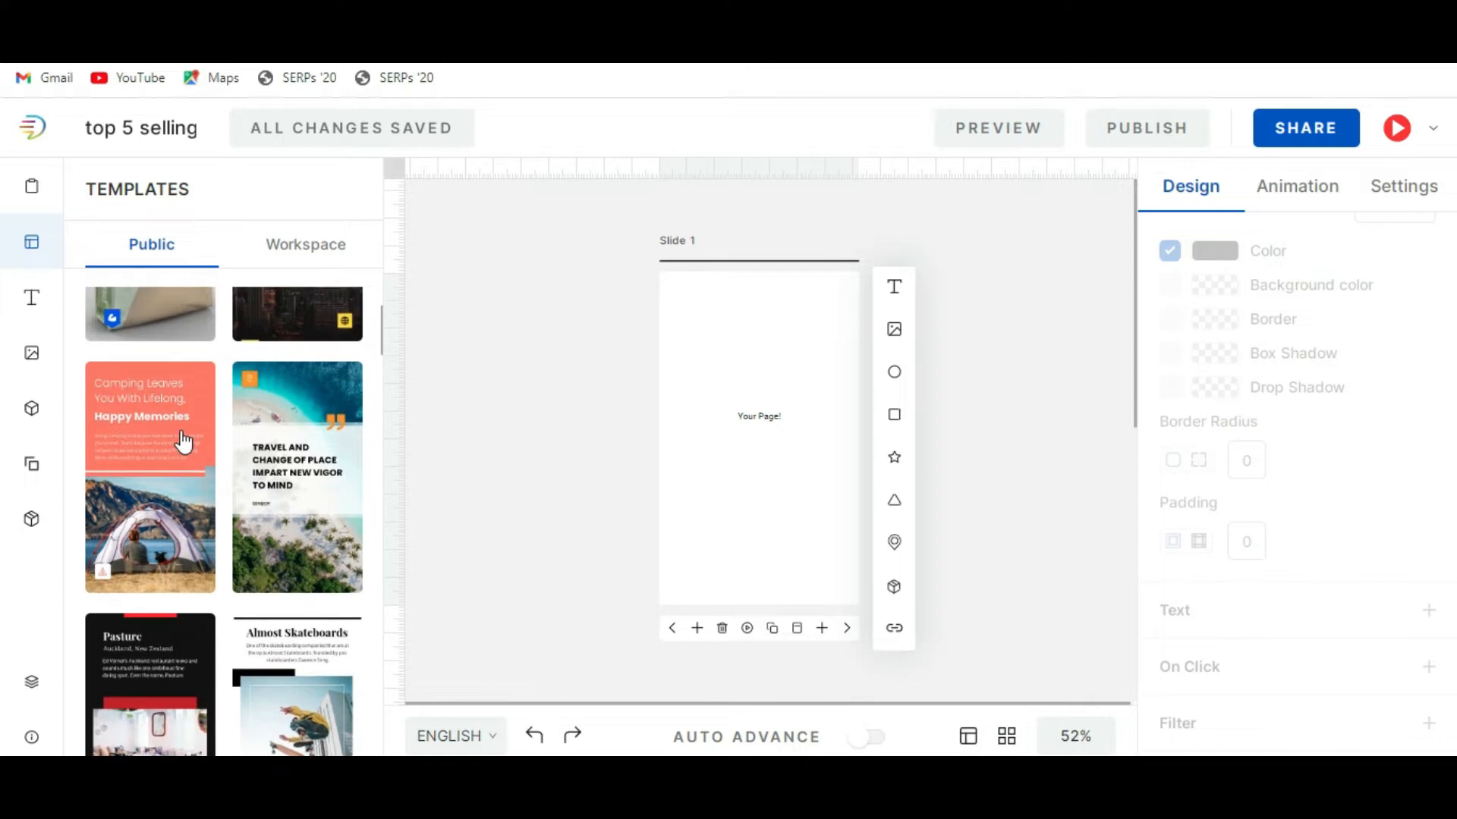
Open the camping template set and apply its "5 Reasons Why Camping Is Good For You ?" cover to slide 1.
{"action": "left_click", "coordinate": [150, 501]}
{"action": "scroll", "coordinate": [224, 470], "scroll_direction": "down", "scroll_amount": 4}
{"action": "scroll", "coordinate": [227, 575], "scroll_direction": "up", "scroll_amount": 4}
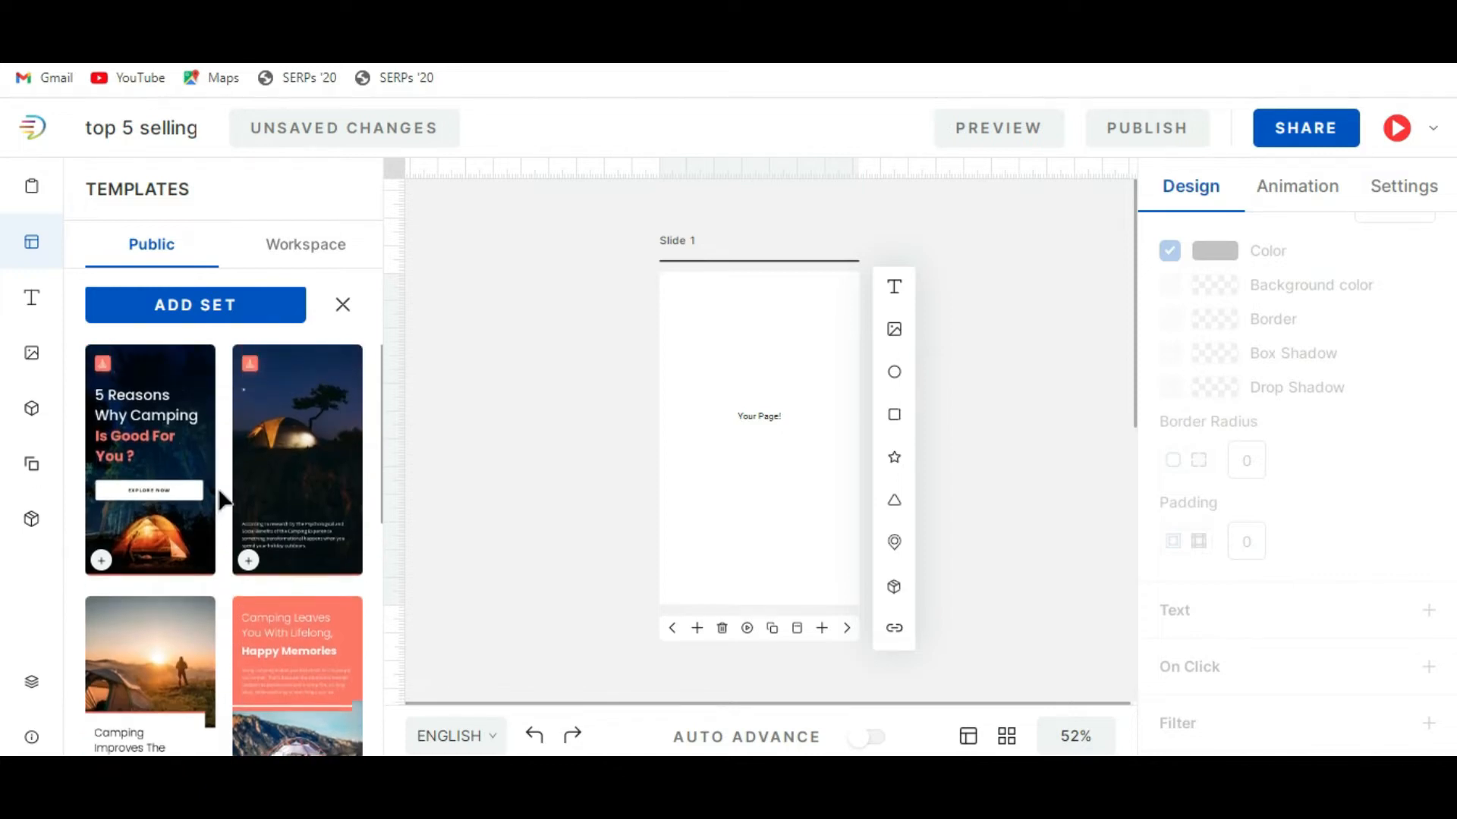
{"action": "scroll", "coordinate": [188, 486], "scroll_direction": "down", "scroll_amount": 5}
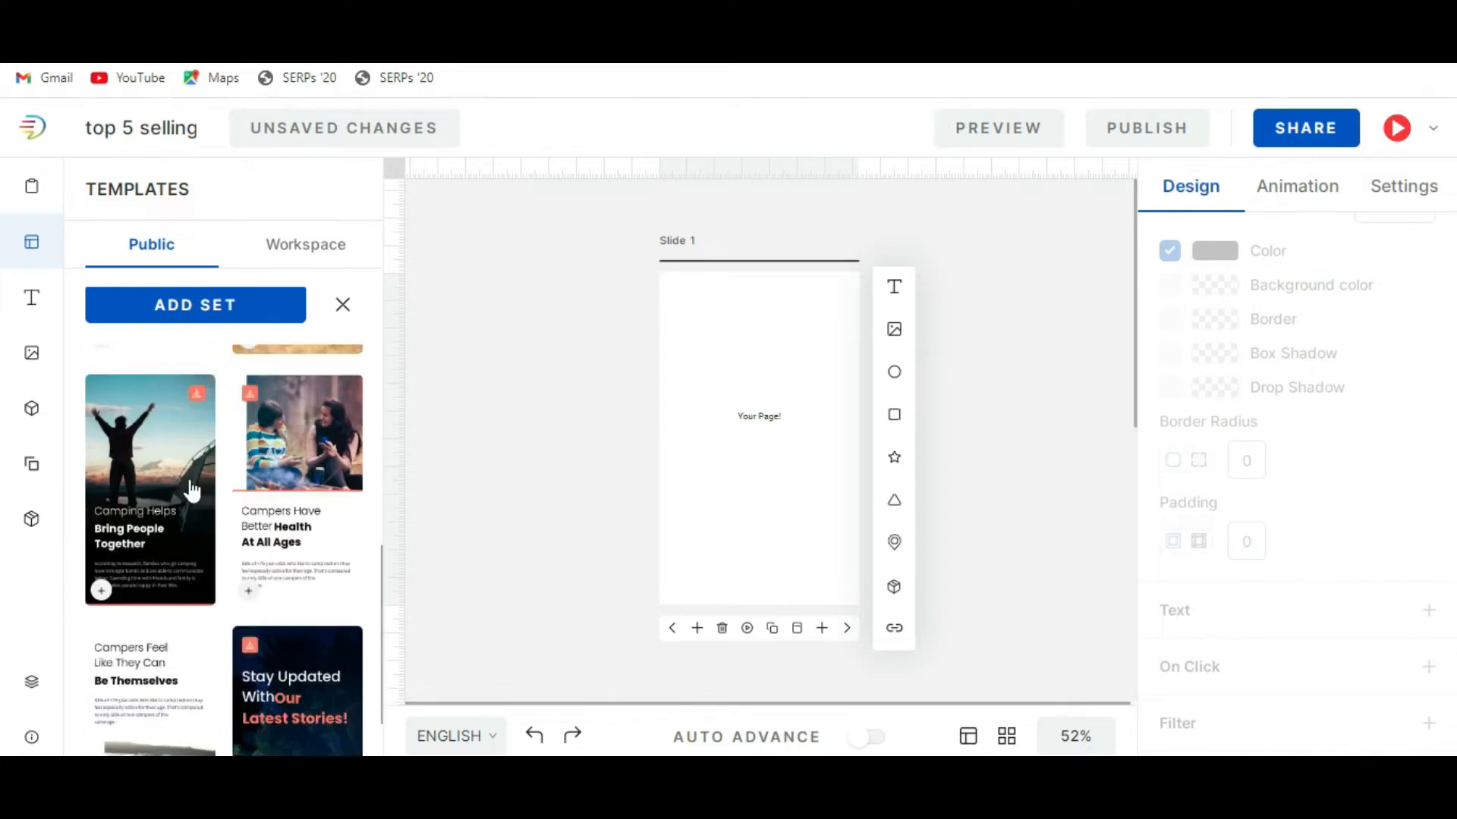
{"action": "scroll", "coordinate": [222, 598], "scroll_direction": "up", "scroll_amount": 5}
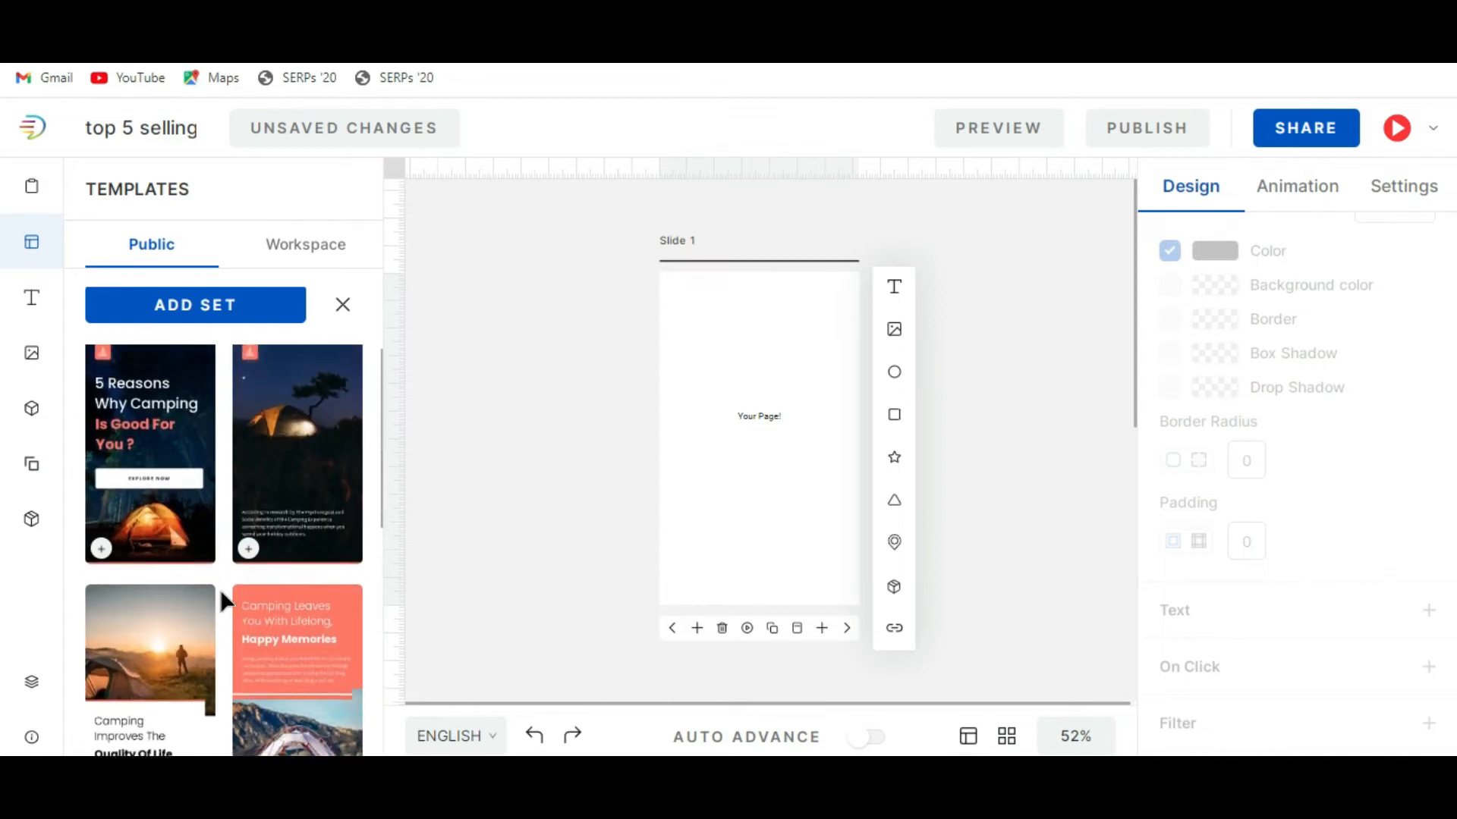
{"action": "left_click", "coordinate": [165, 446]}
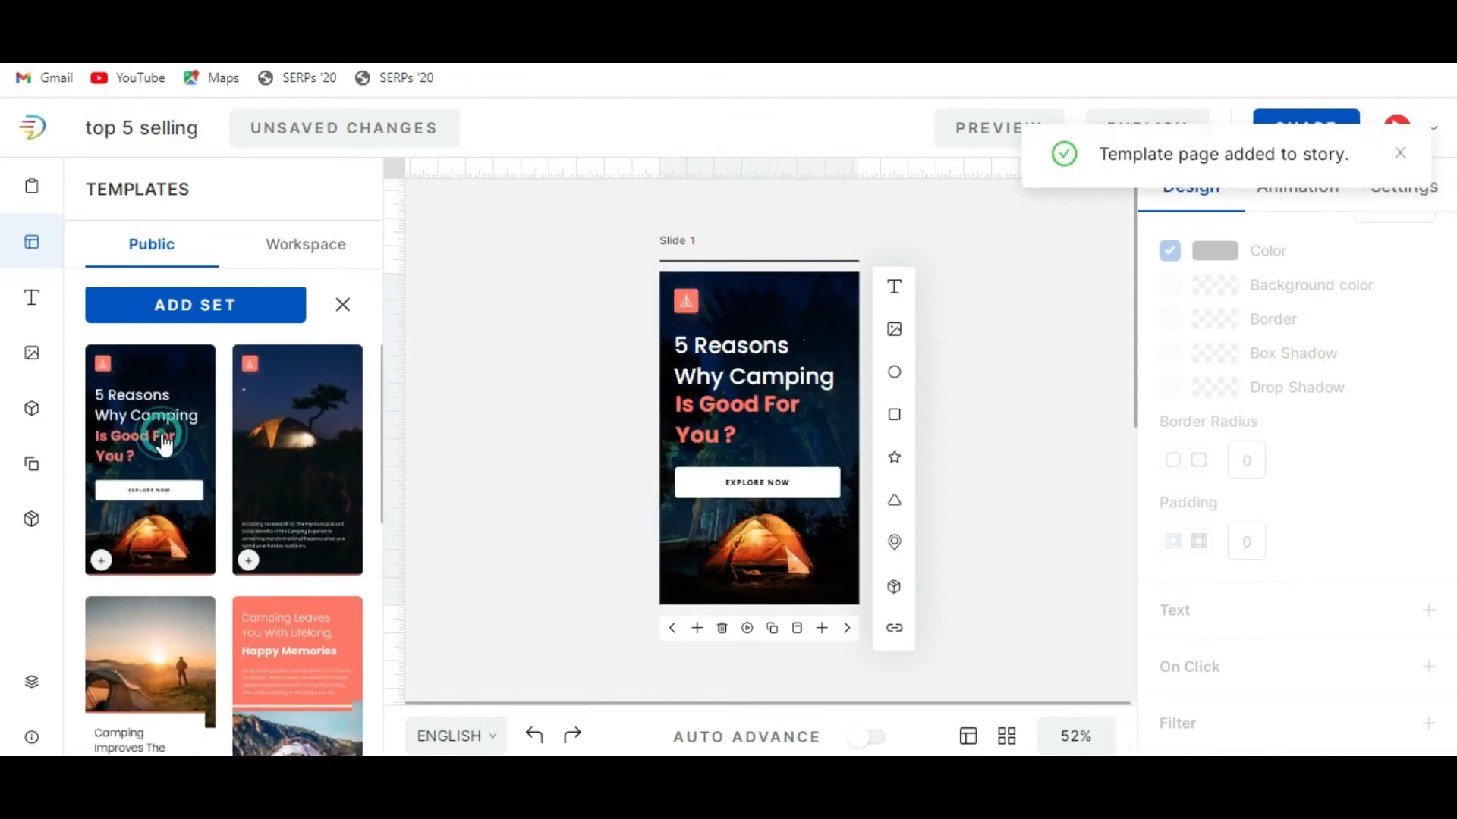
Add slides 2 and 3 using the camping set's night-tent page and its "Camping Improves The Quality Of Life" page.
{"action": "left_click", "coordinate": [846, 628]}
{"action": "left_click", "coordinate": [824, 629]}
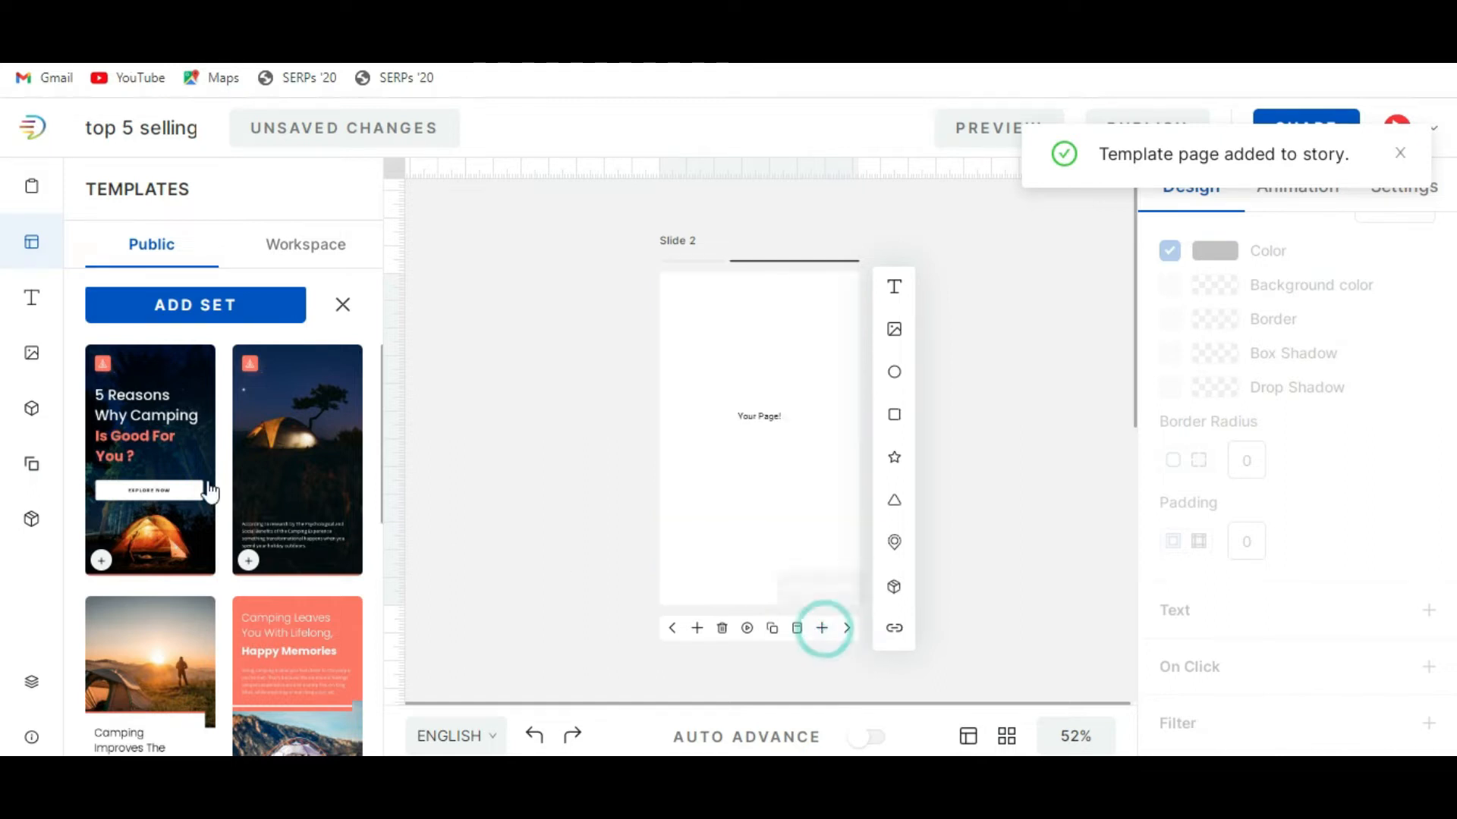
{"action": "left_click", "coordinate": [303, 470]}
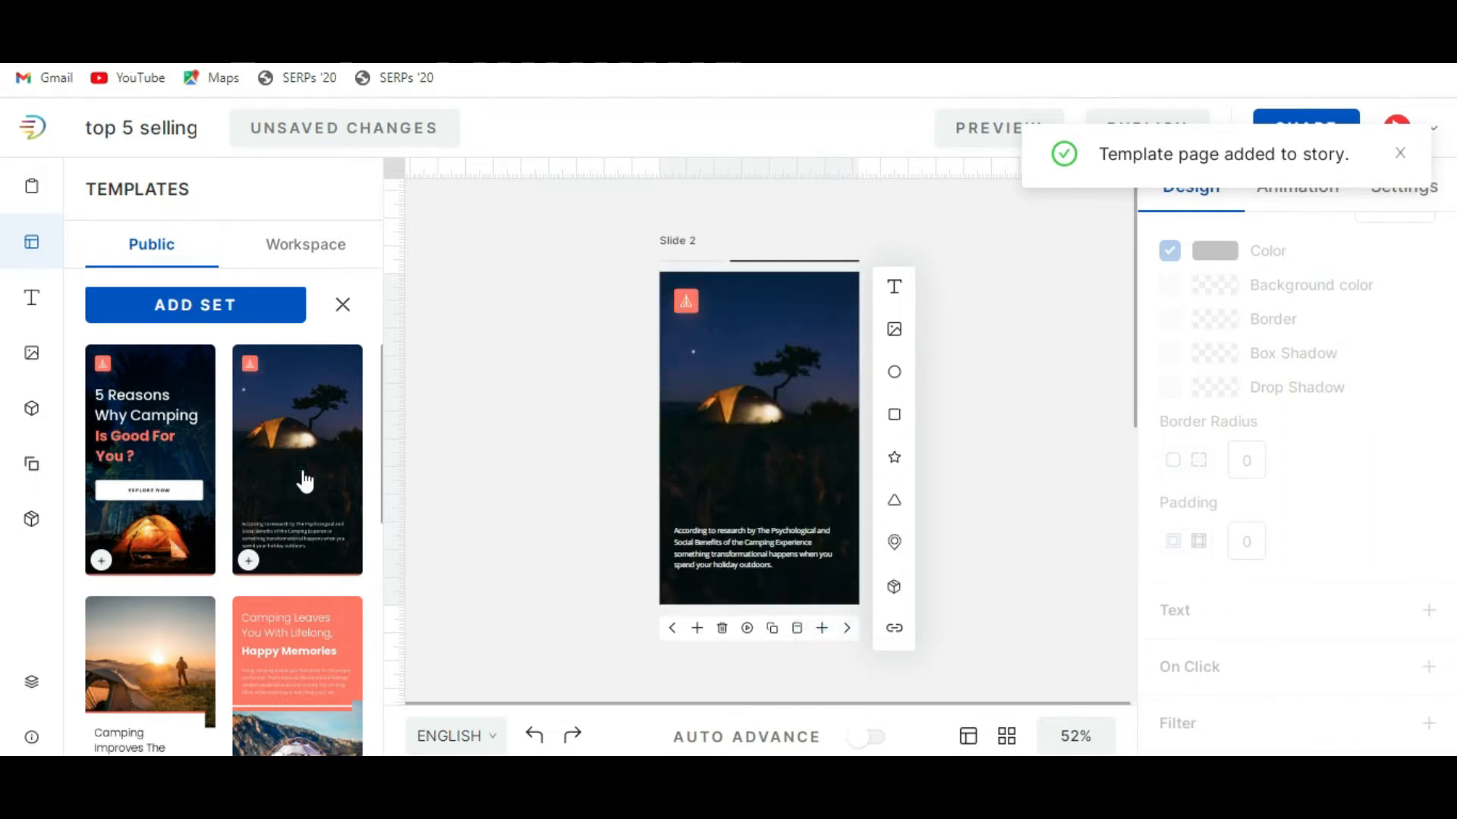
{"action": "left_click", "coordinate": [822, 628]}
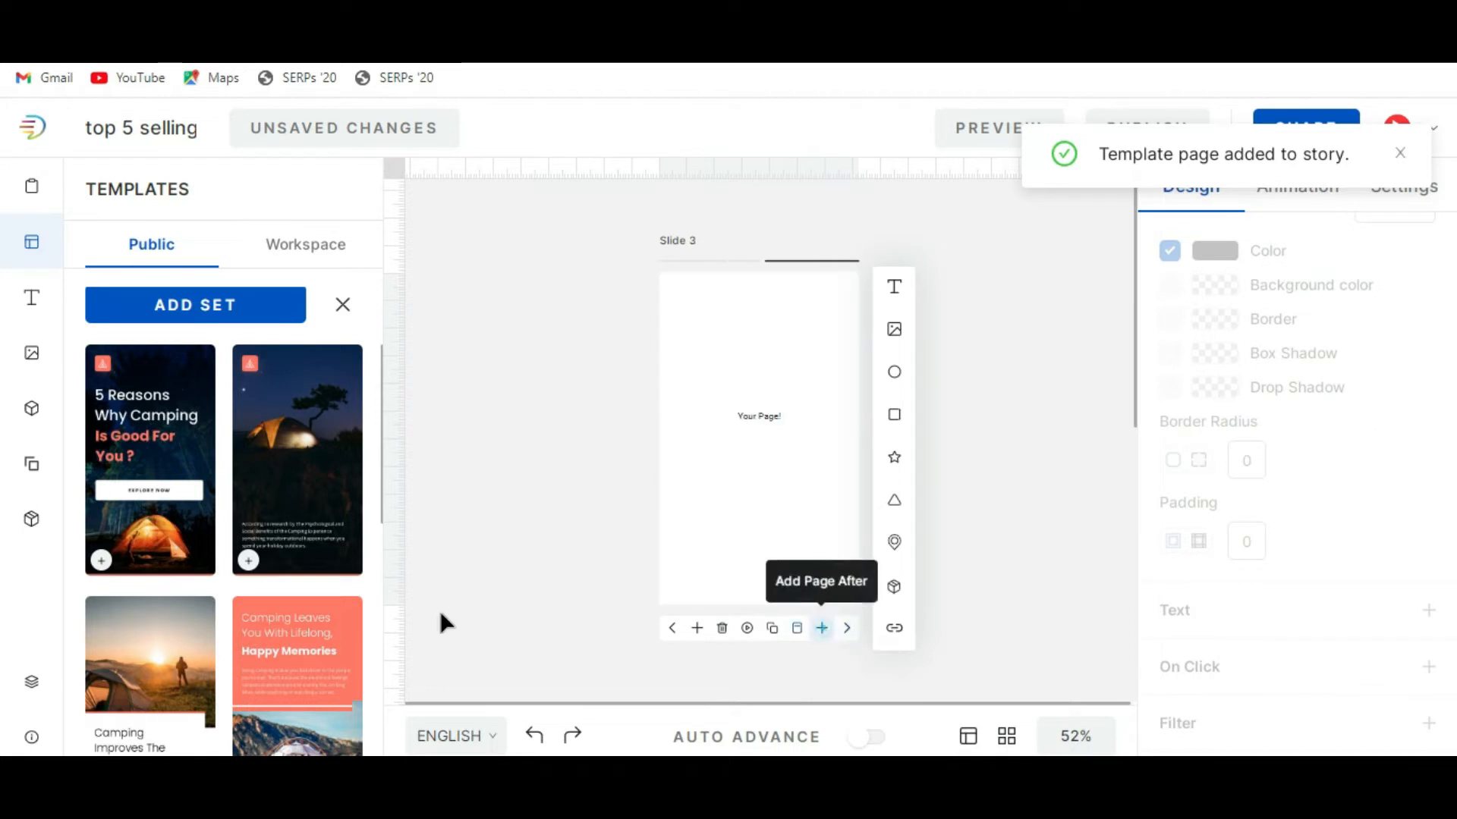
{"action": "left_click", "coordinate": [115, 640]}
Add slide 4 with the "Happy Memories" page, and replace it with the "Camping Helps Bring People Together" page.
{"action": "scroll", "coordinate": [319, 577], "scroll_direction": "down", "scroll_amount": 3}
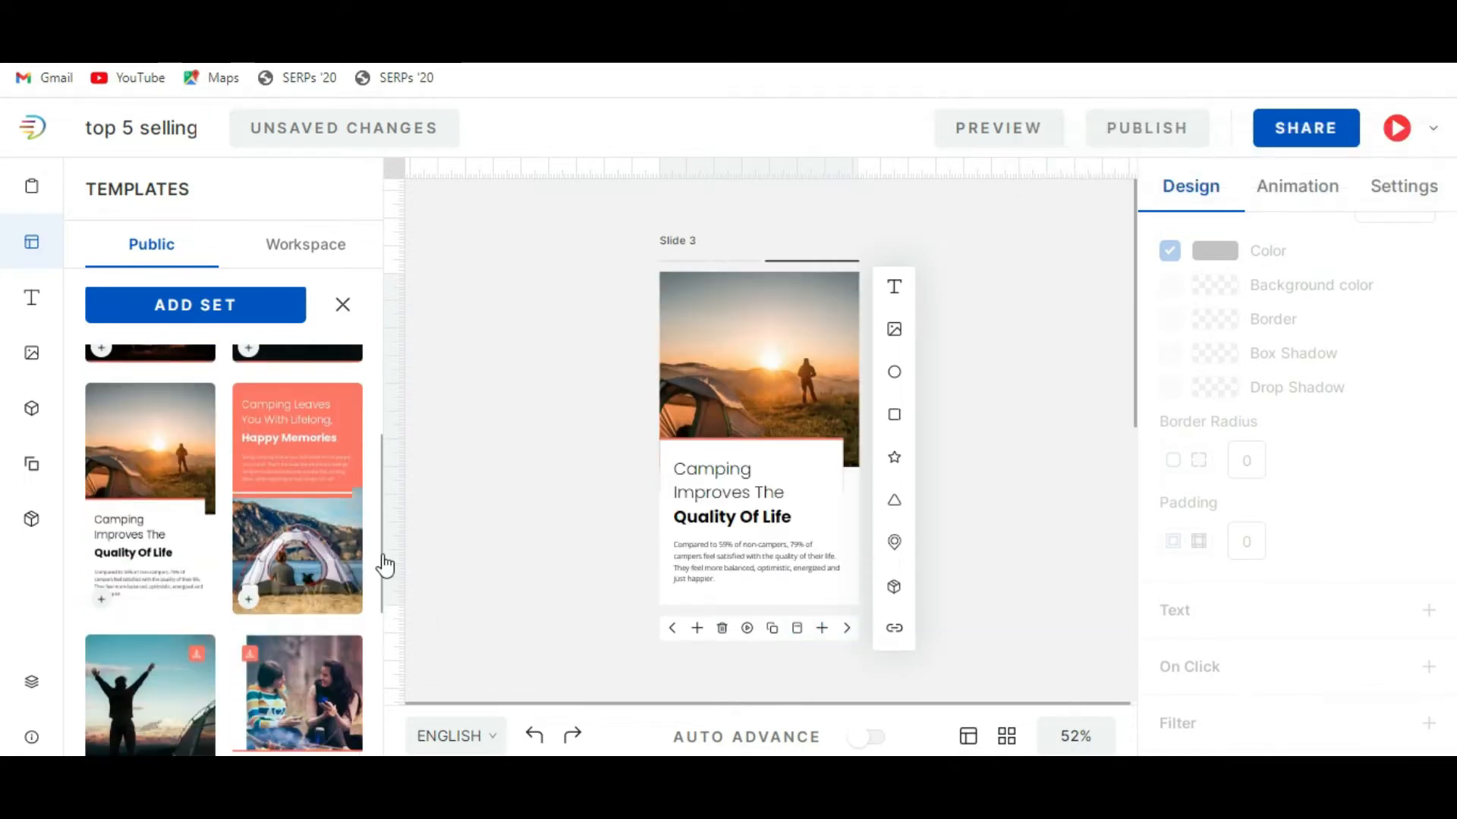
{"action": "left_click", "coordinate": [822, 629]}
{"action": "left_click", "coordinate": [328, 541]}
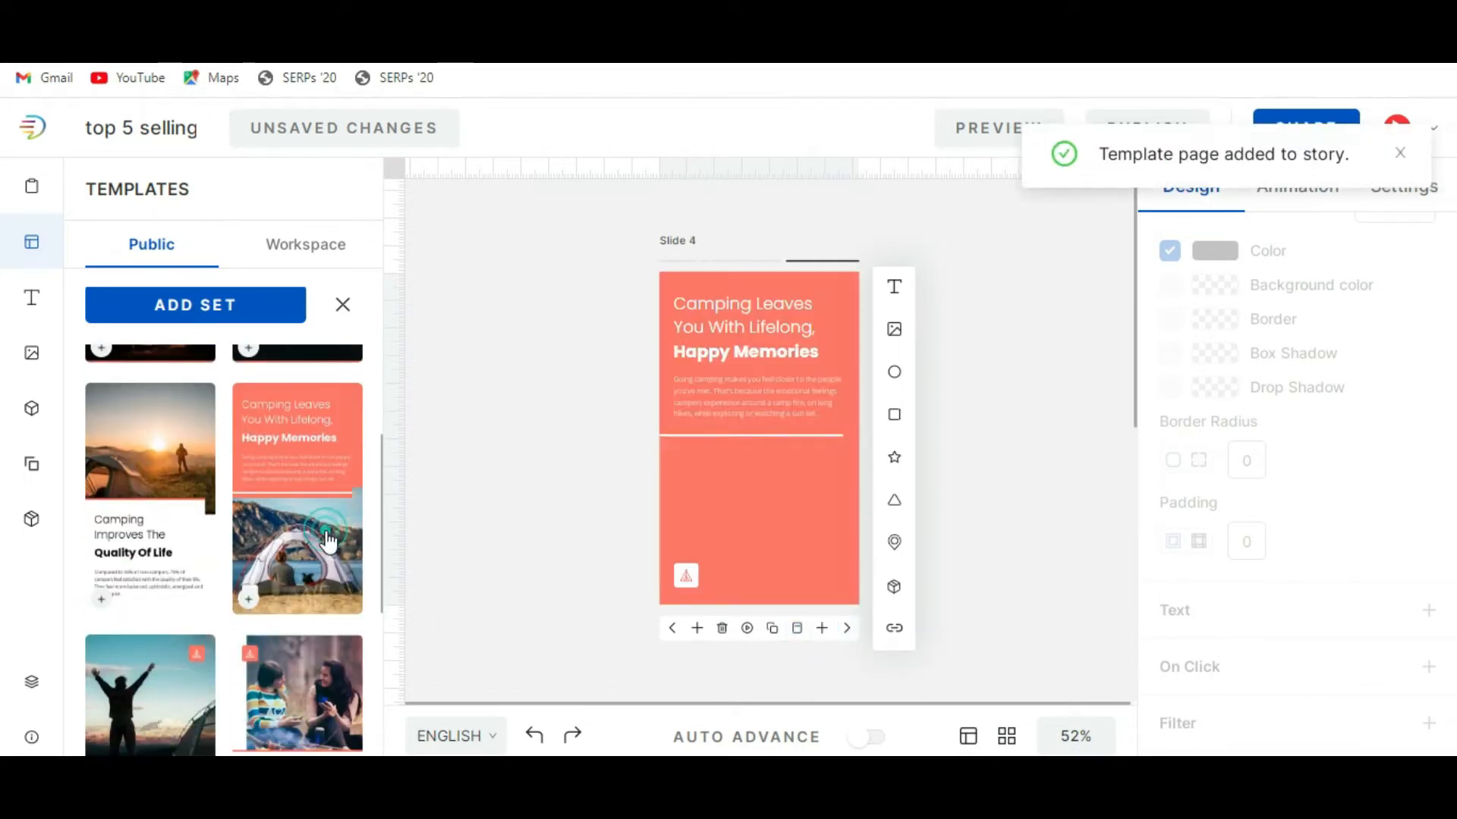
{"action": "scroll", "coordinate": [328, 541], "scroll_direction": "down", "scroll_amount": 3}
{"action": "left_click", "coordinate": [152, 559]}
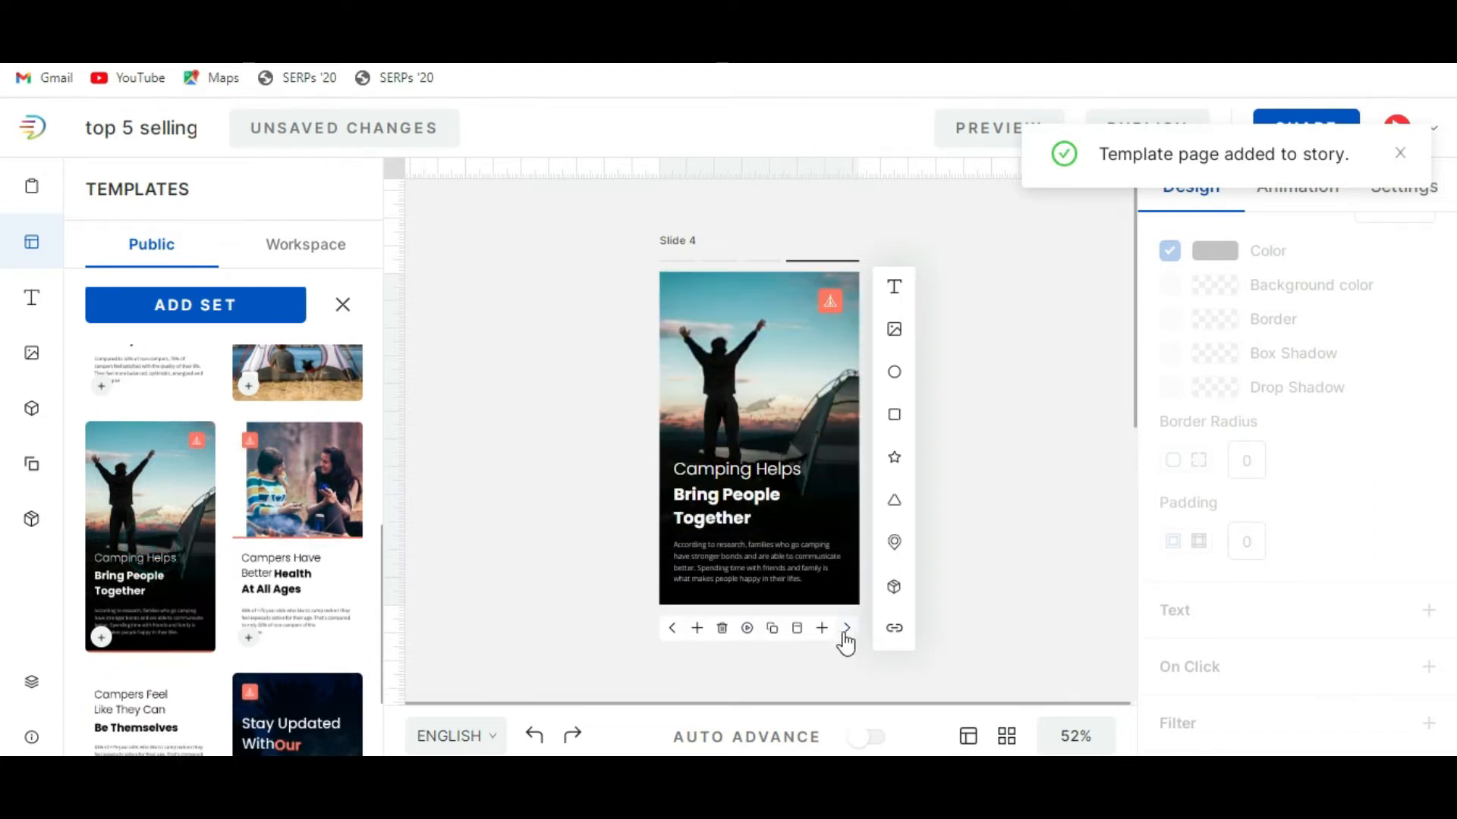
Add slide 5 with the "Campers Have Better Health At All Ages" page, and return to slide 1.
{"action": "left_click", "coordinate": [820, 628]}
{"action": "left_click", "coordinate": [271, 541]}
{"action": "left_click", "coordinate": [671, 629]}
{"action": "left_click", "coordinate": [672, 628]}
{"action": "left_click", "coordinate": [672, 628]}
{"action": "left_click", "coordinate": [671, 628]}
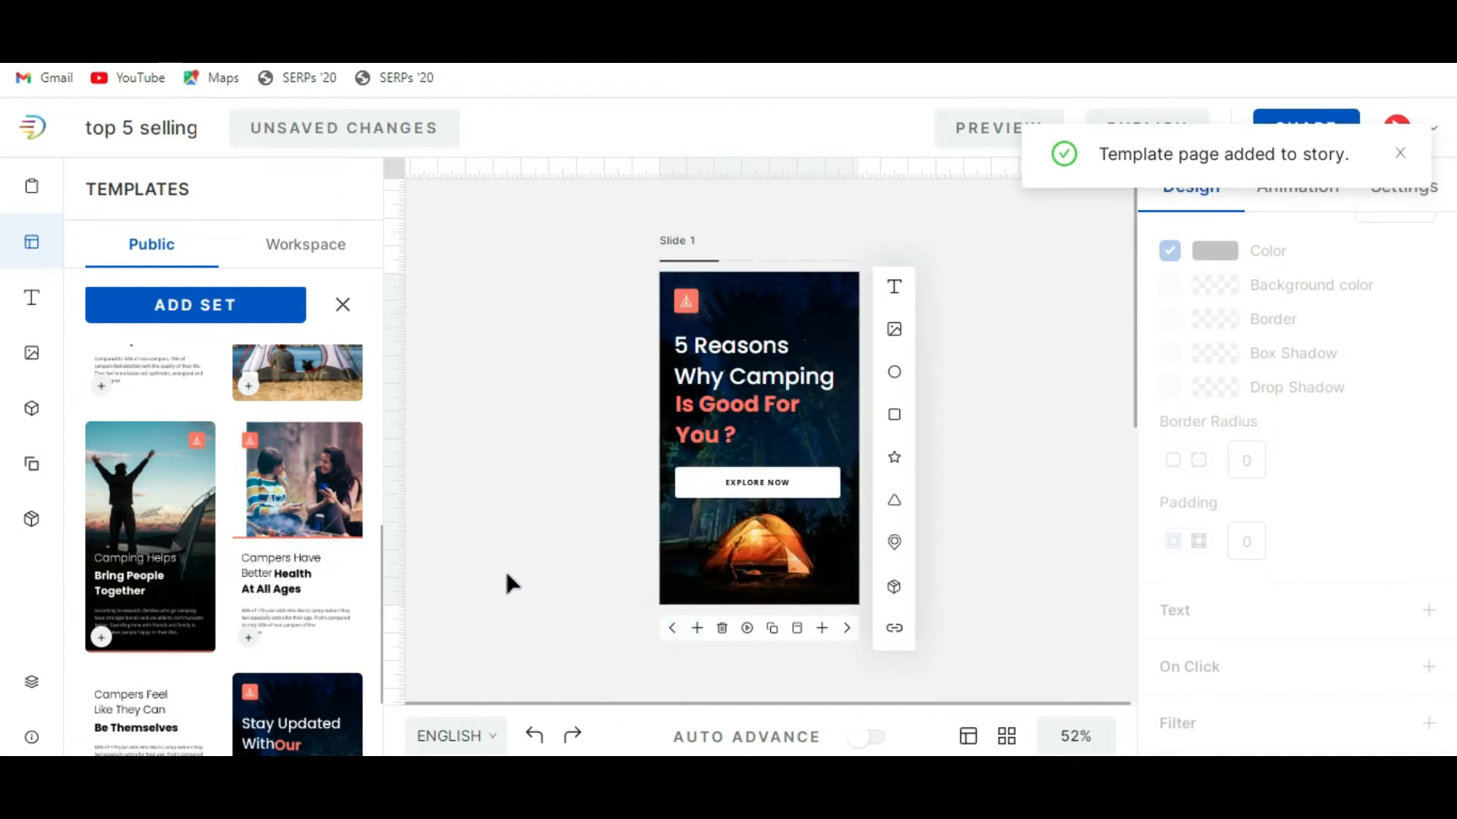
{"action": "scroll", "coordinate": [210, 515], "scroll_direction": "up", "scroll_amount": 5}
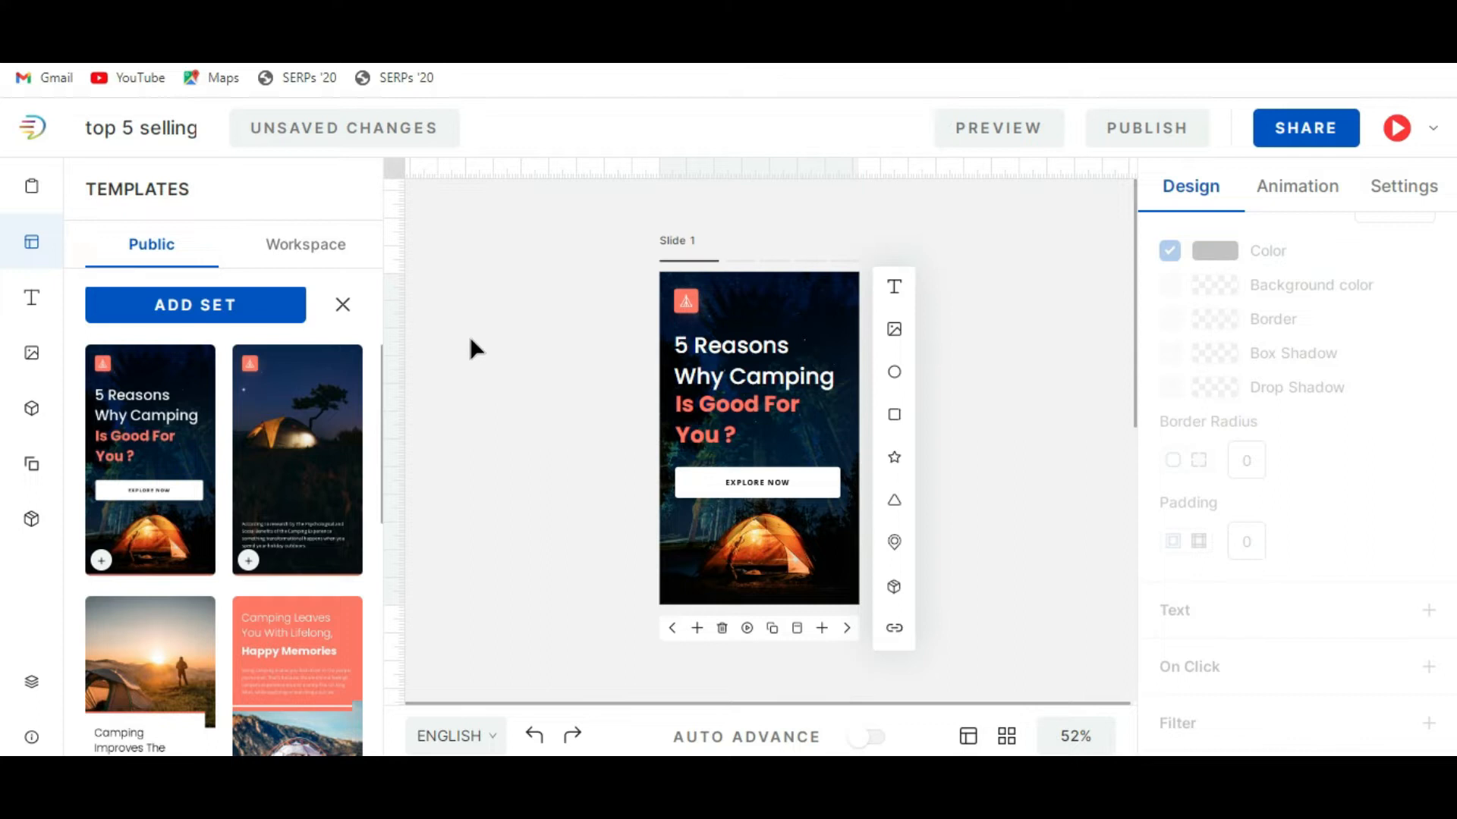
Replace the white title text "5 Reasons Why Camping" on slide 1 with "Top 5 selling".
{"action": "triple_click", "coordinate": [750, 363]}
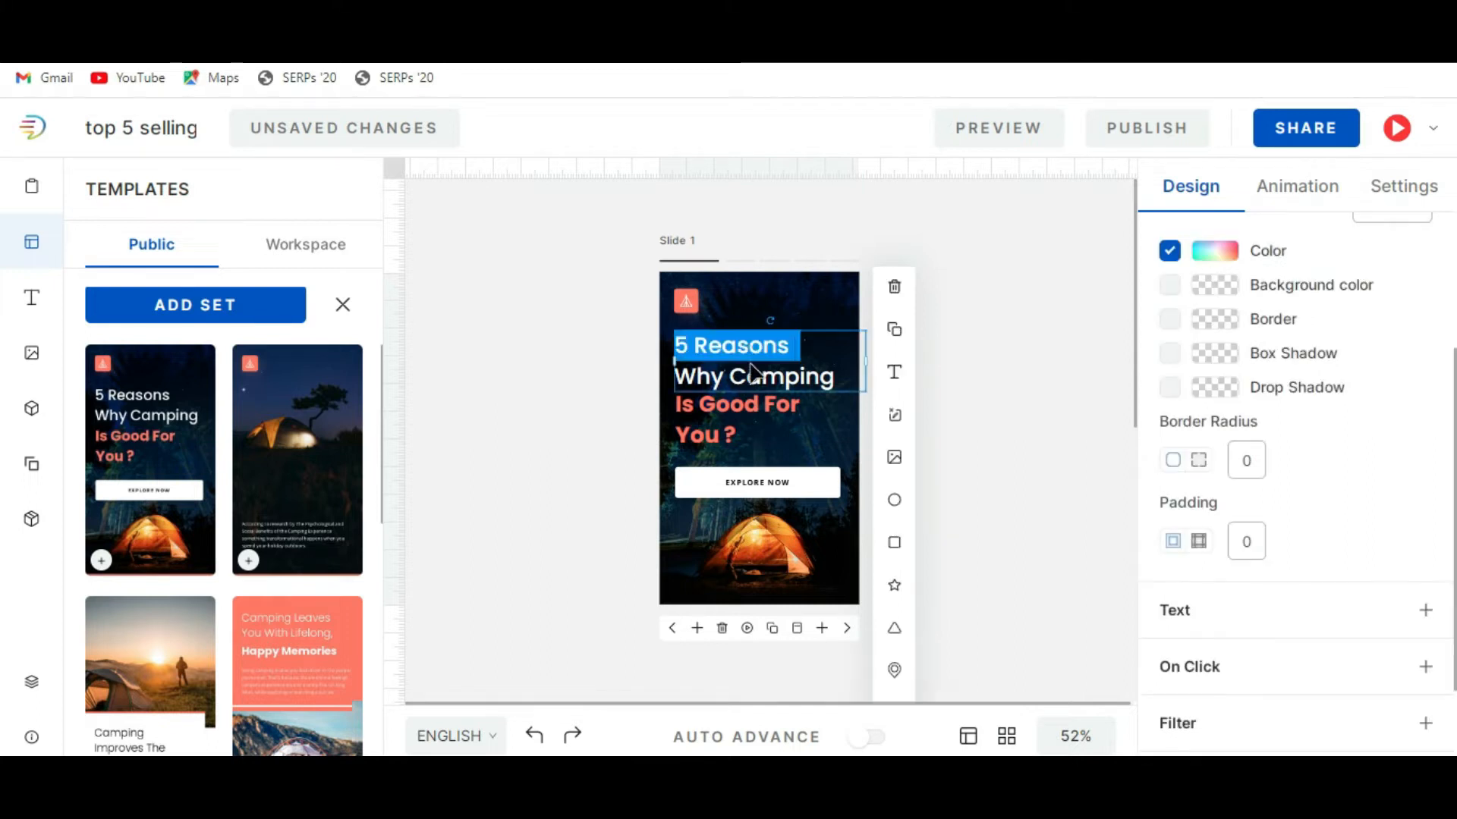
{"action": "type", "text": "Top "}
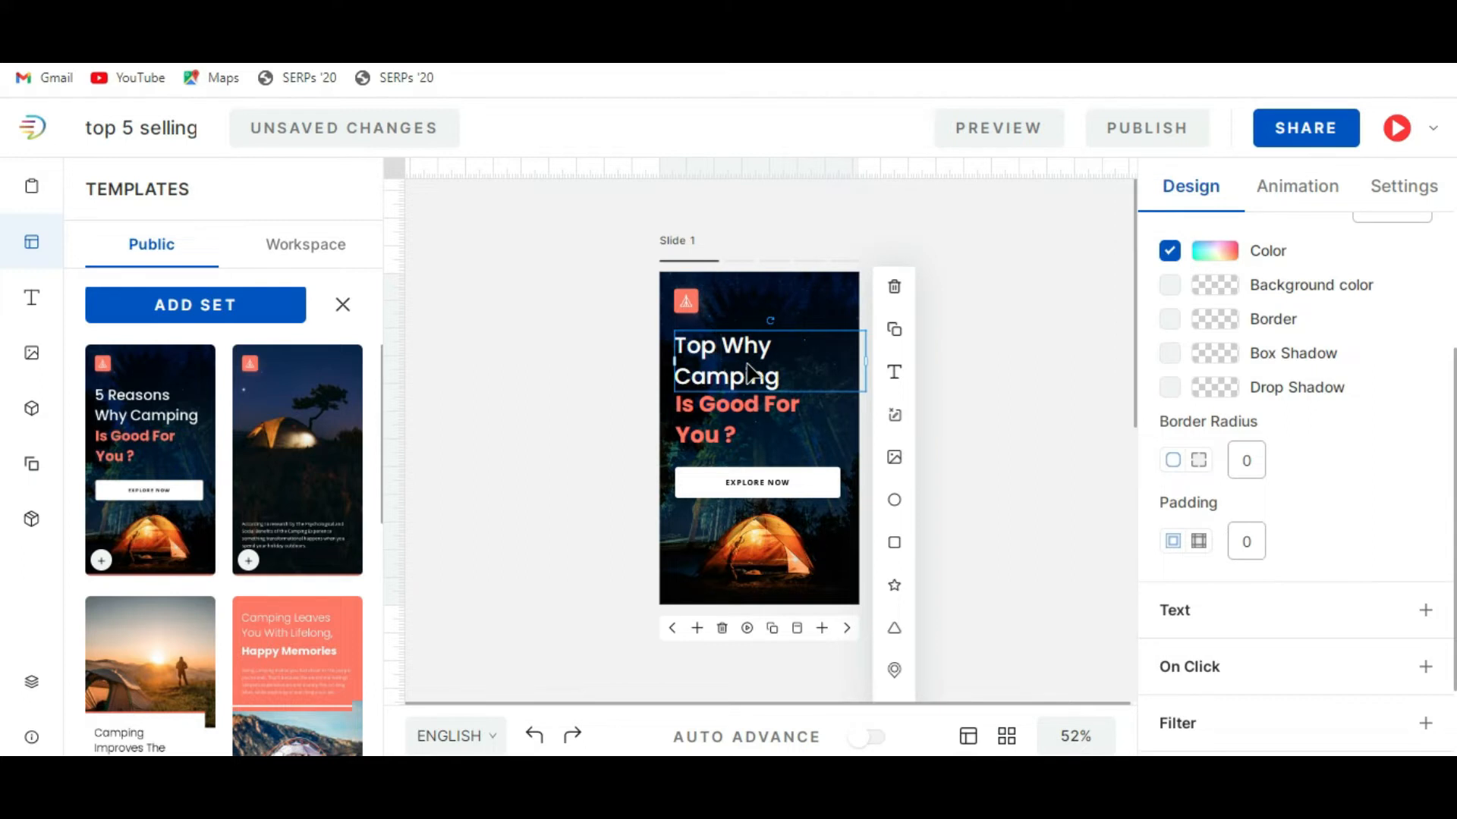
{"action": "type", "text": "5 sell"}
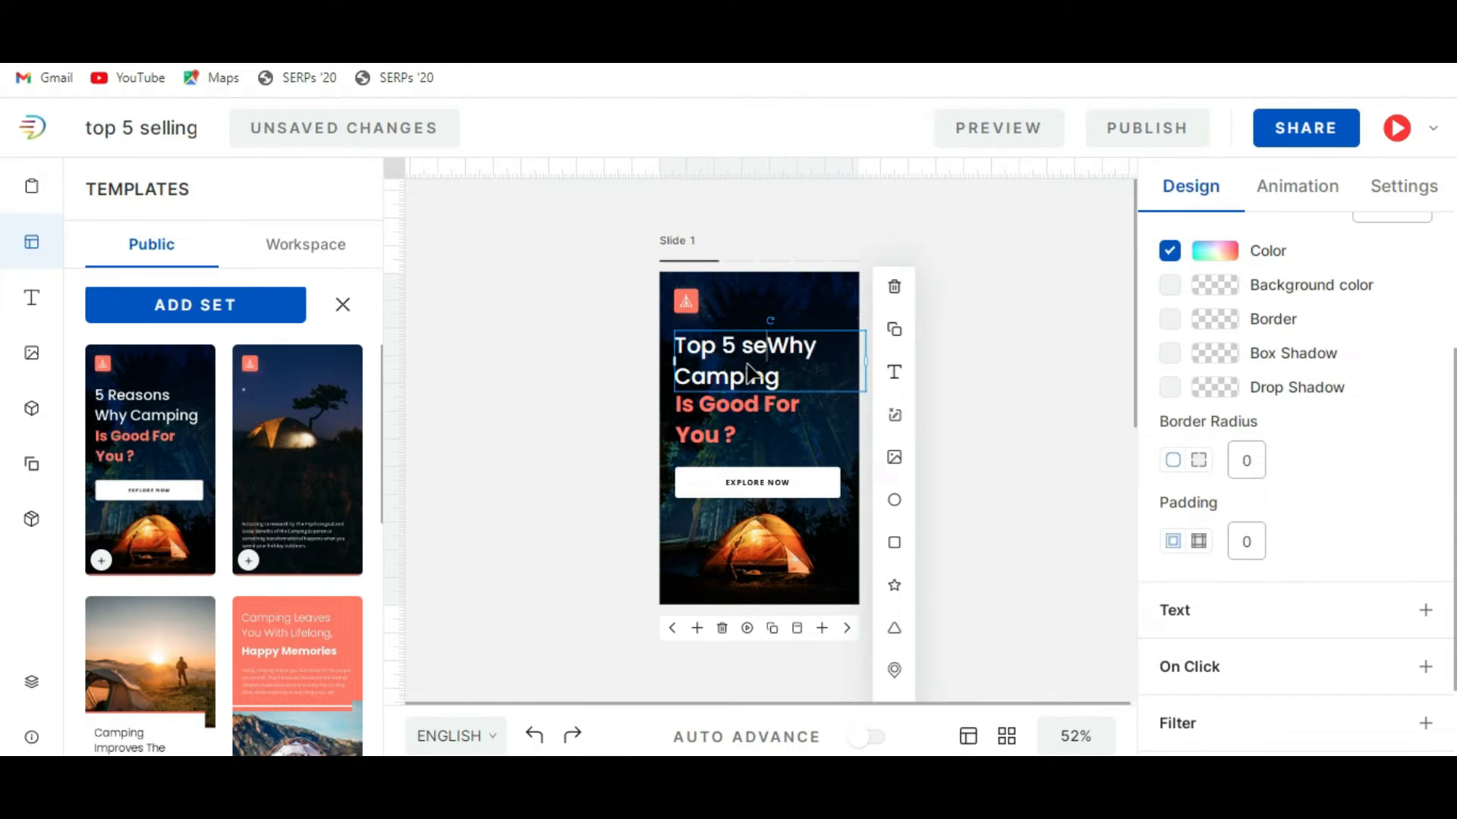
{"action": "type", "text": "ing"}
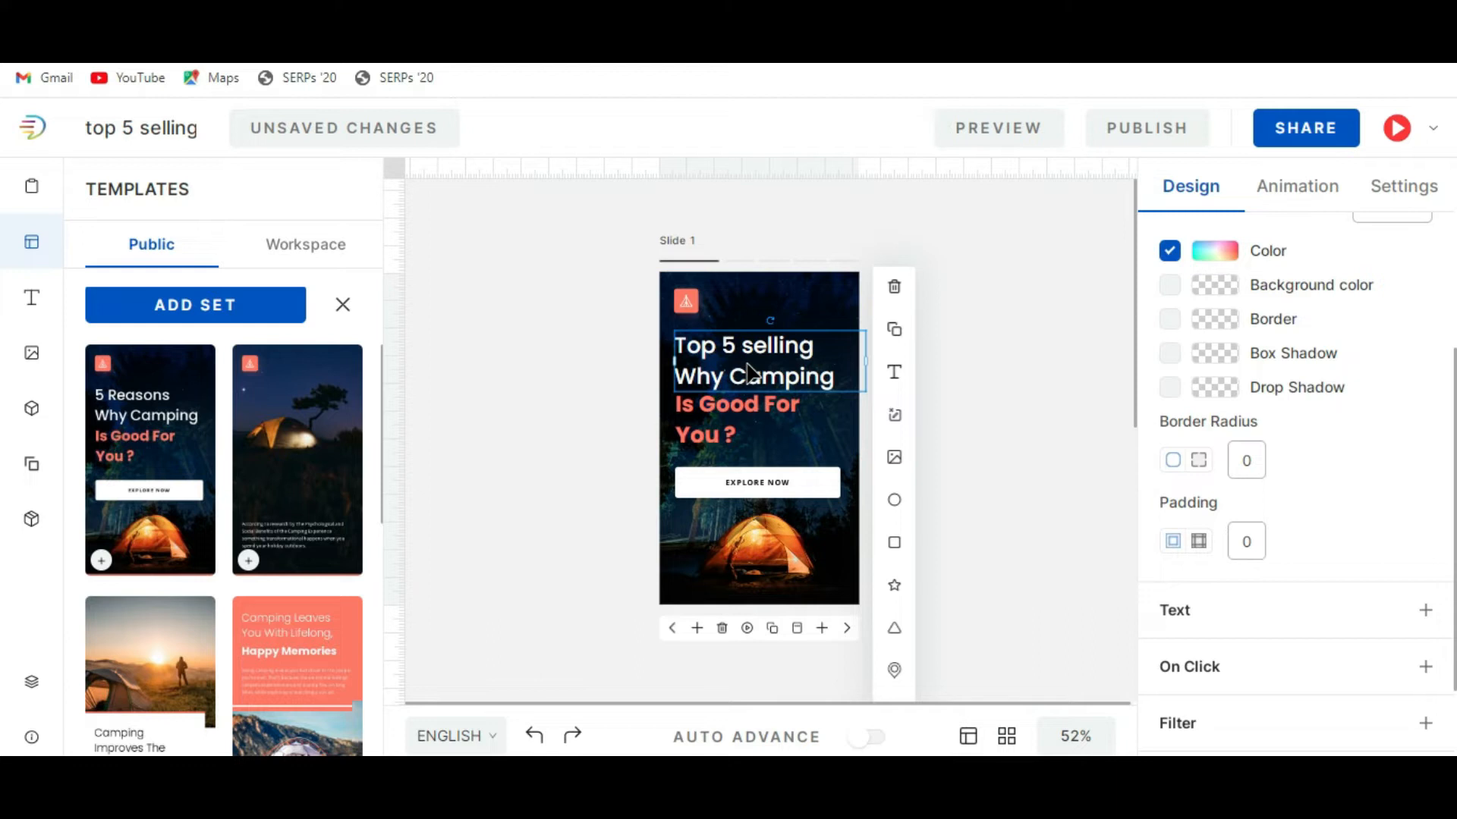
{"action": "key", "text": "shift+Right"}
{"action": "key", "text": "shift+Right"}
{"action": "key", "text": "shift+Right"}
{"action": "key", "text": "shift+Right"}
{"action": "key", "text": "shift+Right"}
{"action": "key", "text": "shift+Right"}
{"action": "key", "text": "shift+Right"}
{"action": "key", "text": "shift+Right"}
{"action": "key", "text": "shift+Right"}
{"action": "key", "text": "shift+Right"}
{"action": "key", "text": "shift+Right"}
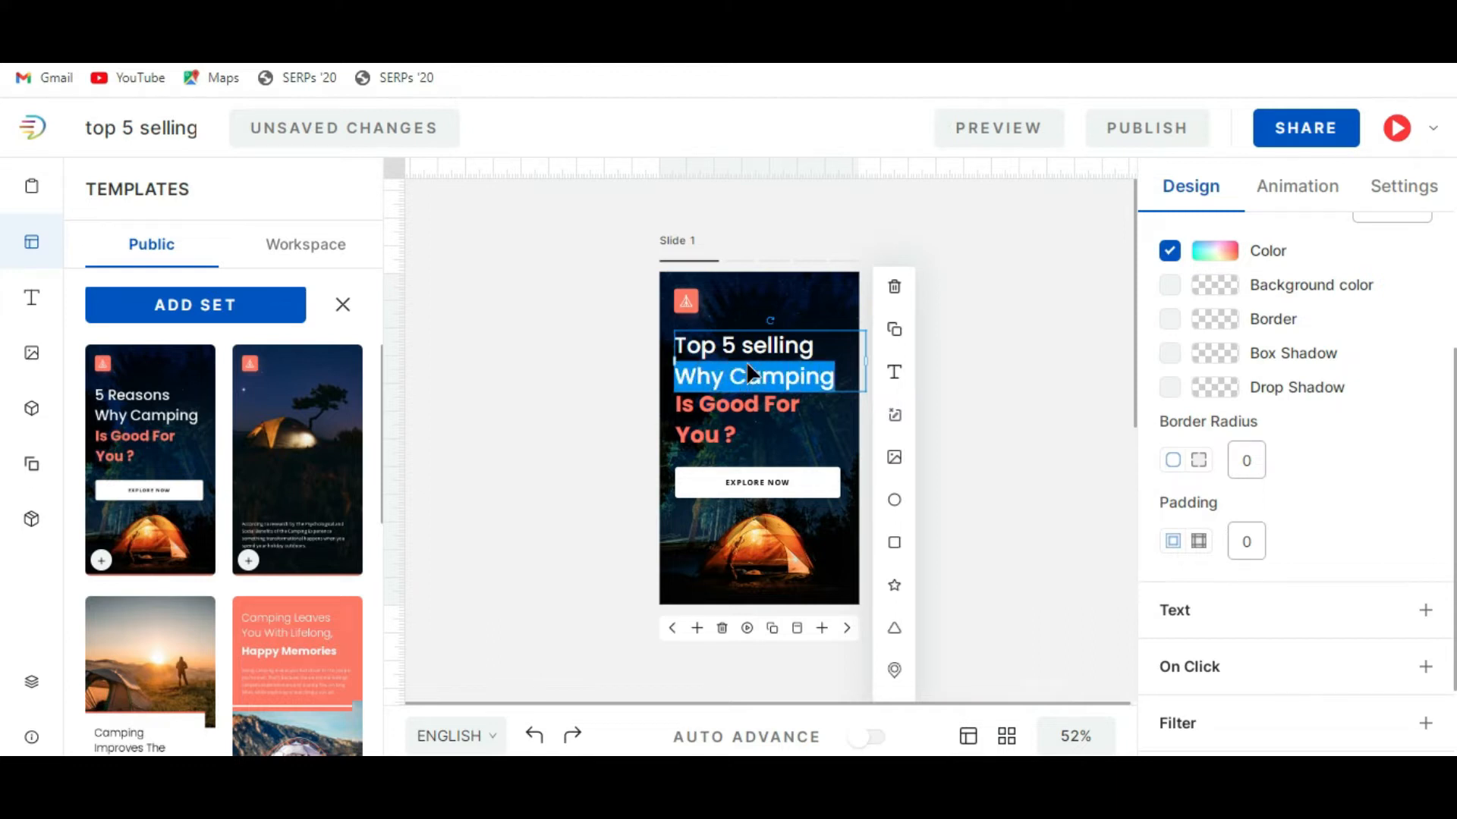
{"action": "key", "text": "BackSpace"}
Replace the coral title text "Is Good For You ?" on slide 1 with "Aircrfat".
{"action": "left_click", "coordinate": [737, 410]}
{"action": "double_click", "coordinate": [737, 409]}
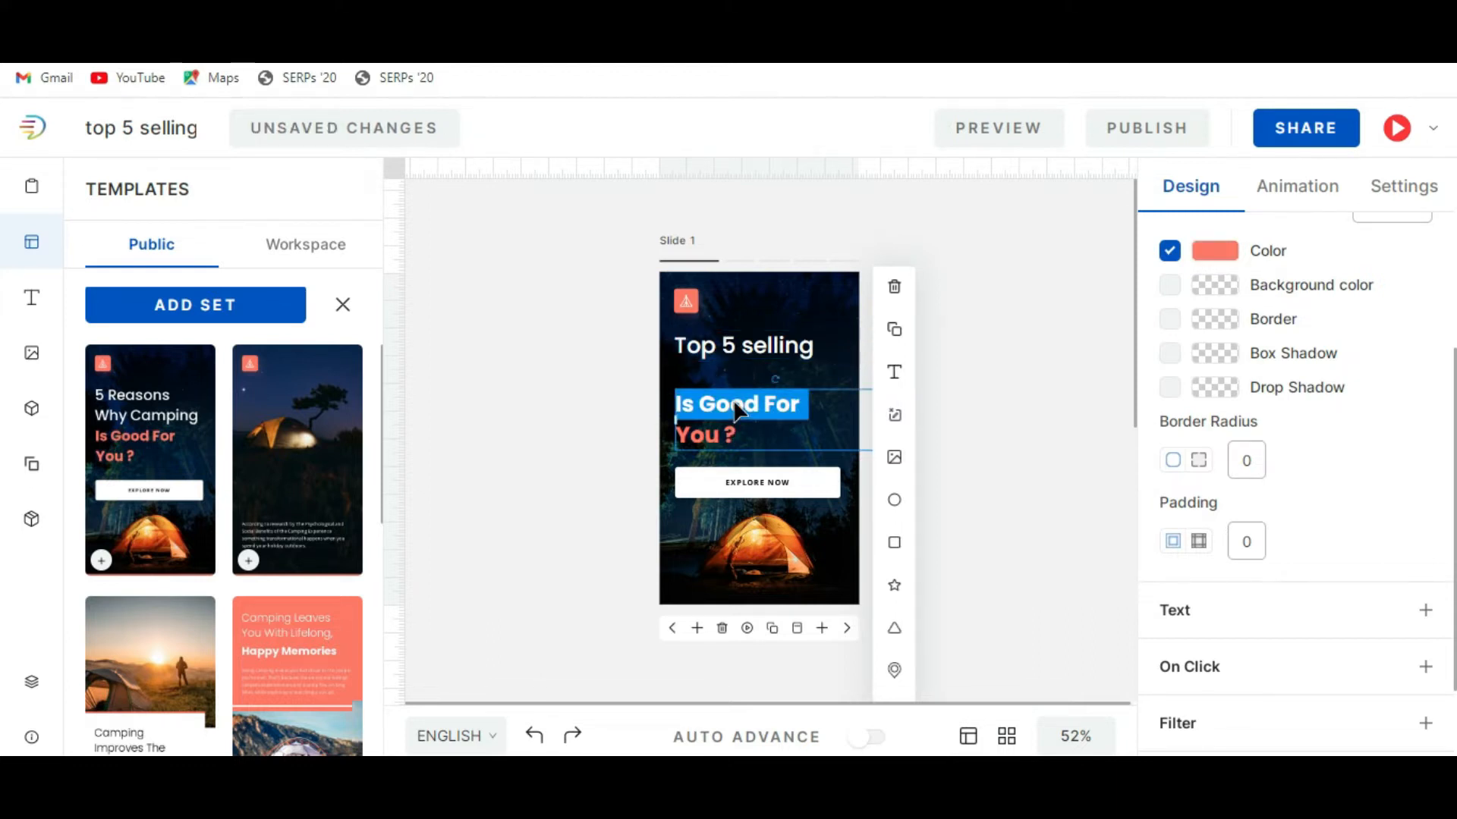
{"action": "type", "text": "Aircrfat You ?"}
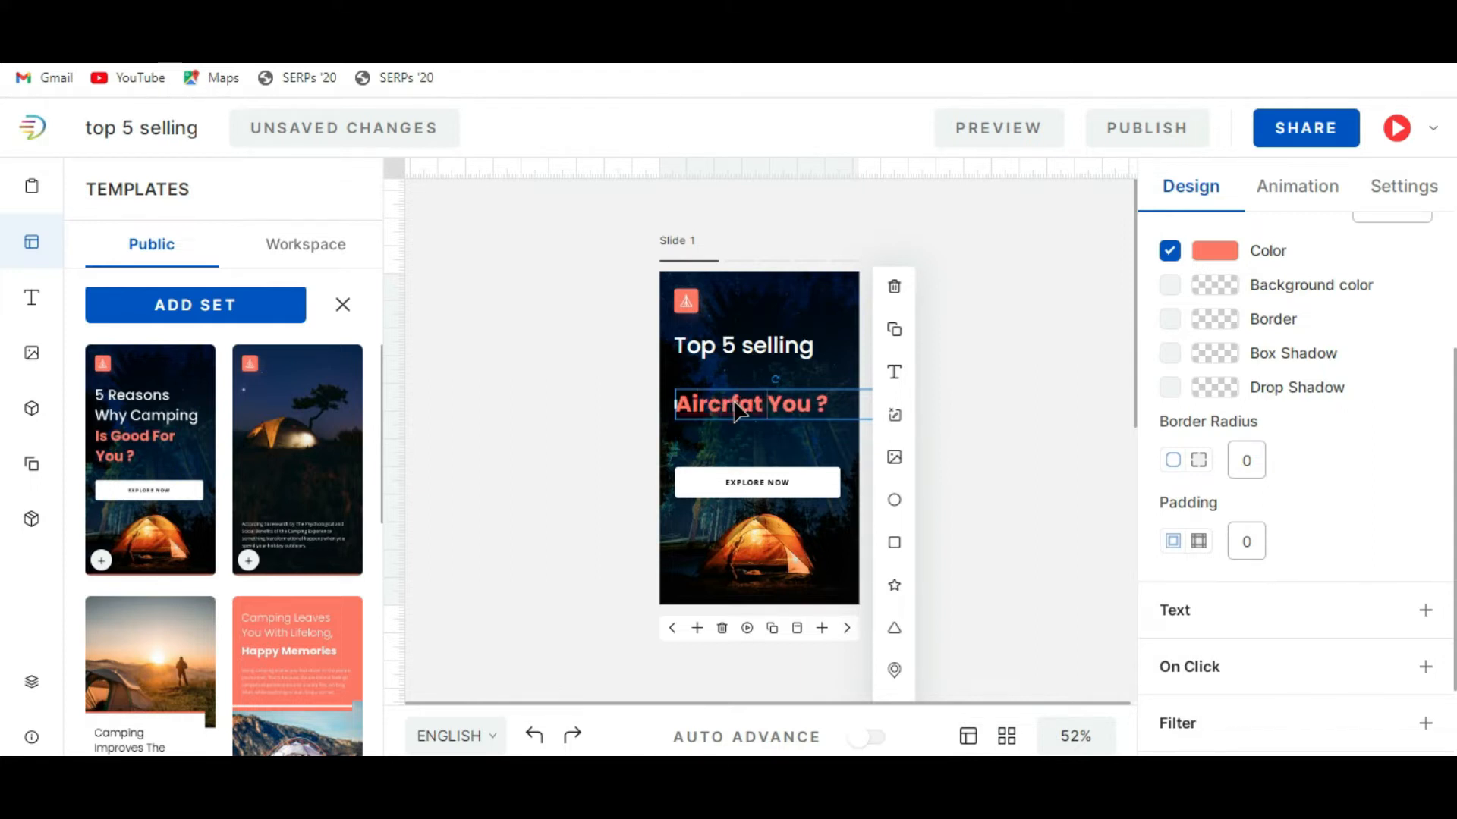
{"action": "triple_click", "coordinate": [819, 406]}
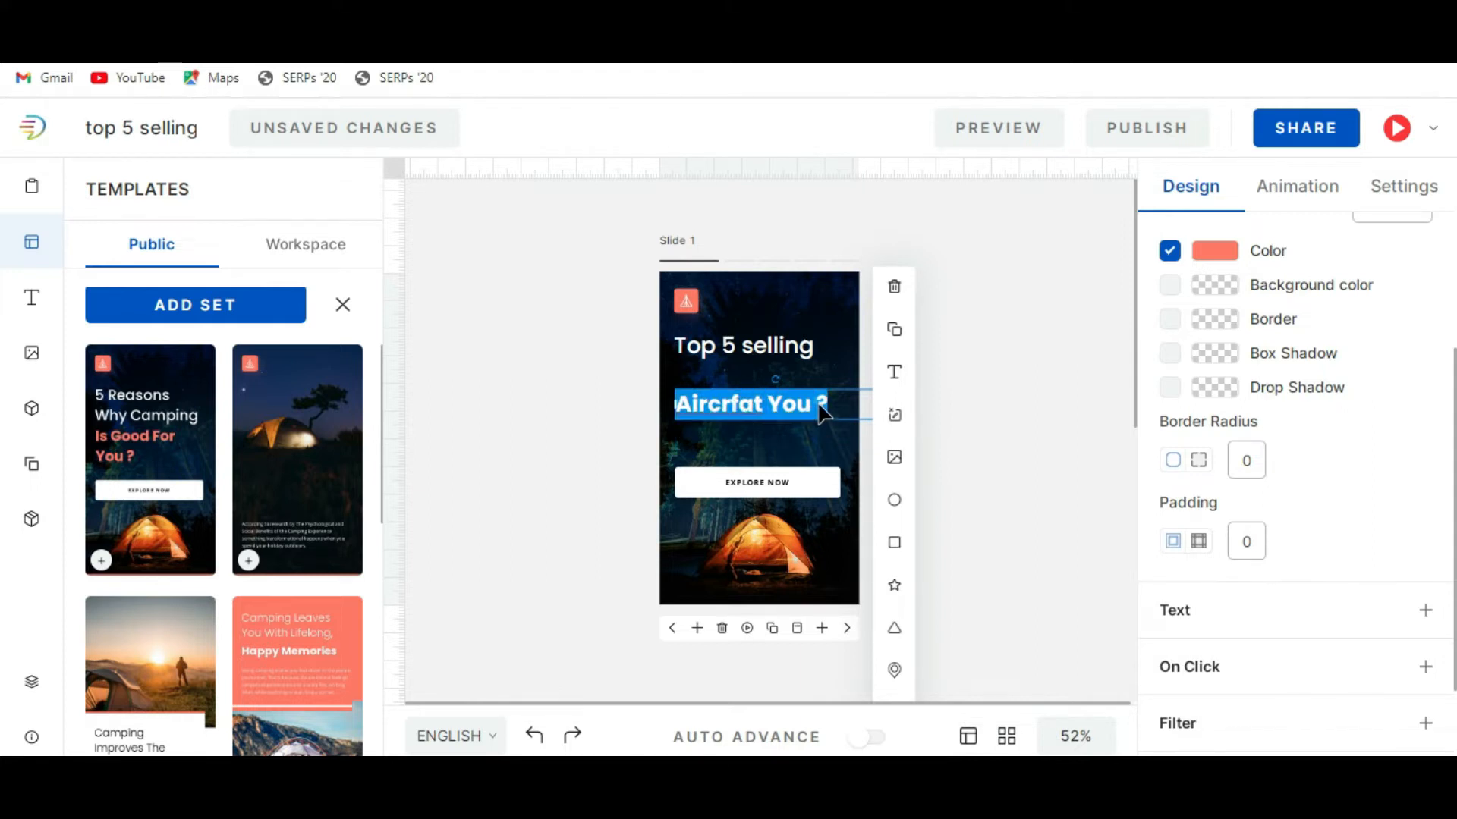
{"action": "left_click", "coordinate": [833, 412]}
{"action": "left_click", "coordinate": [838, 422]}
{"action": "key", "text": "BackSpace"}
{"action": "key", "text": "BackSpace"}
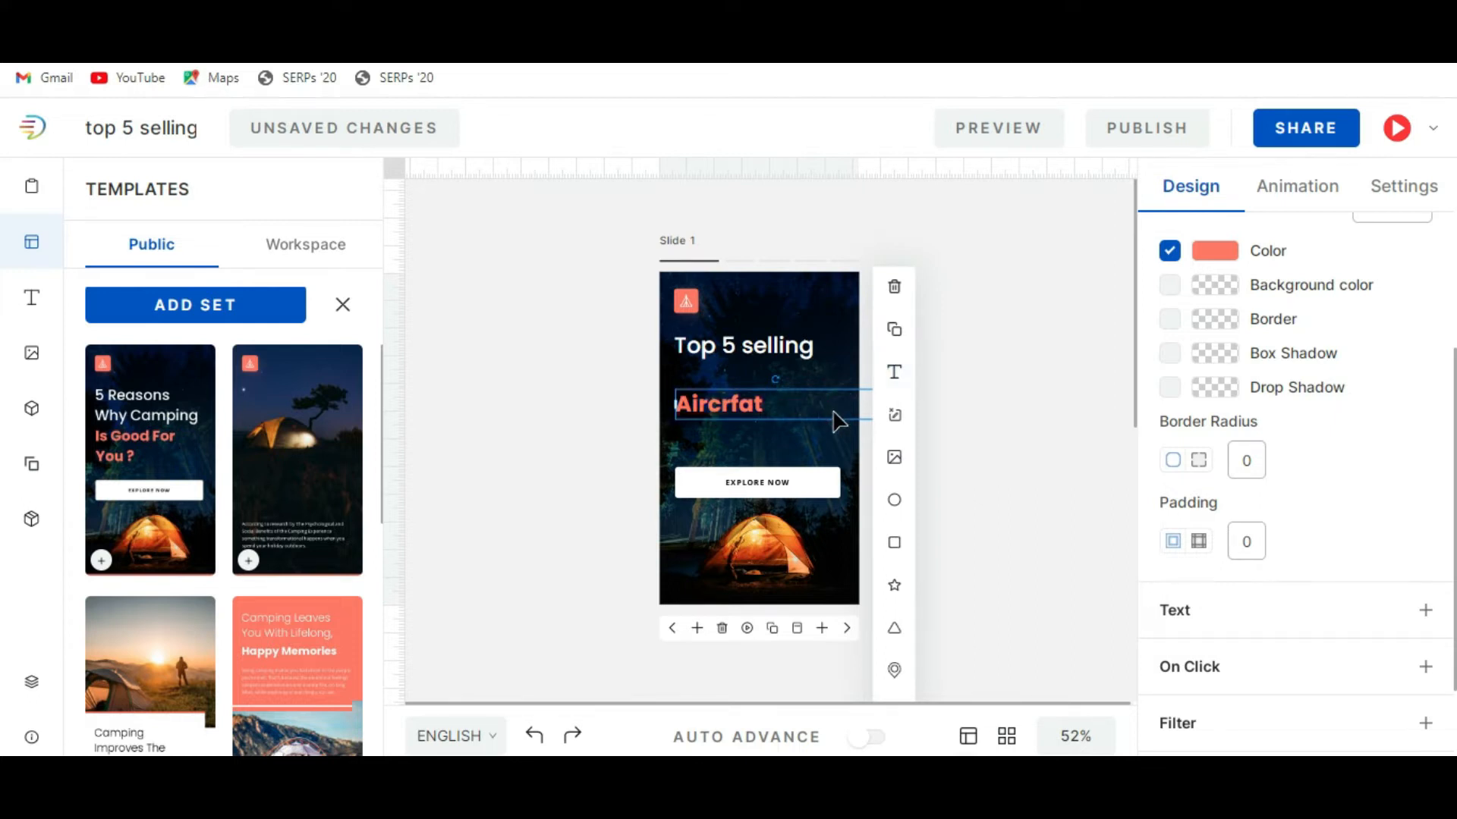
Move the coral "Aircrfat" line up so it sits directly beneath "Top 5 selling".
{"action": "left_click", "coordinate": [982, 470]}
{"action": "left_click_drag", "start_coordinate": [746, 416], "coordinate": [746, 402]}
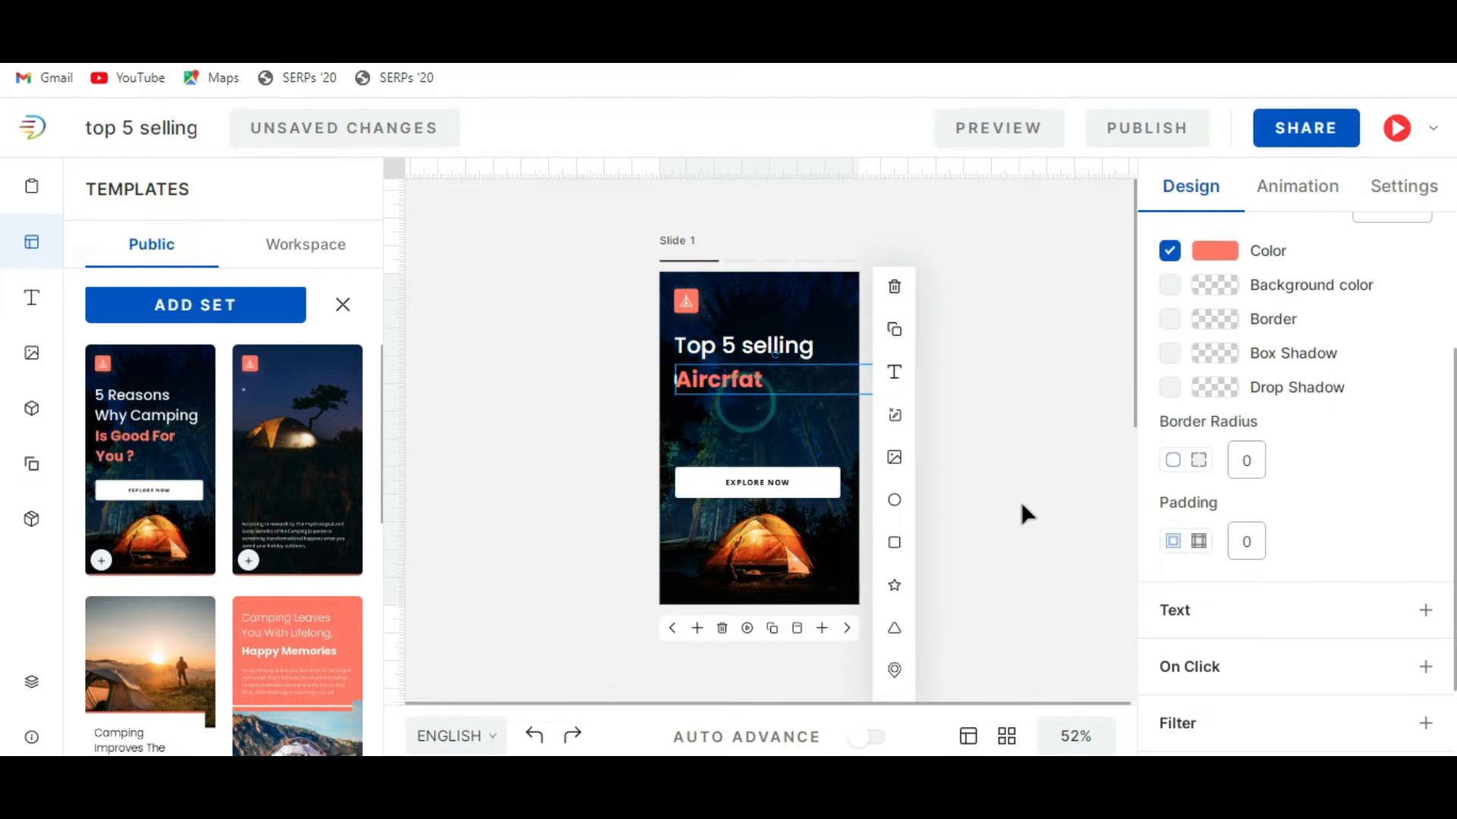
{"action": "left_click", "coordinate": [1022, 506]}
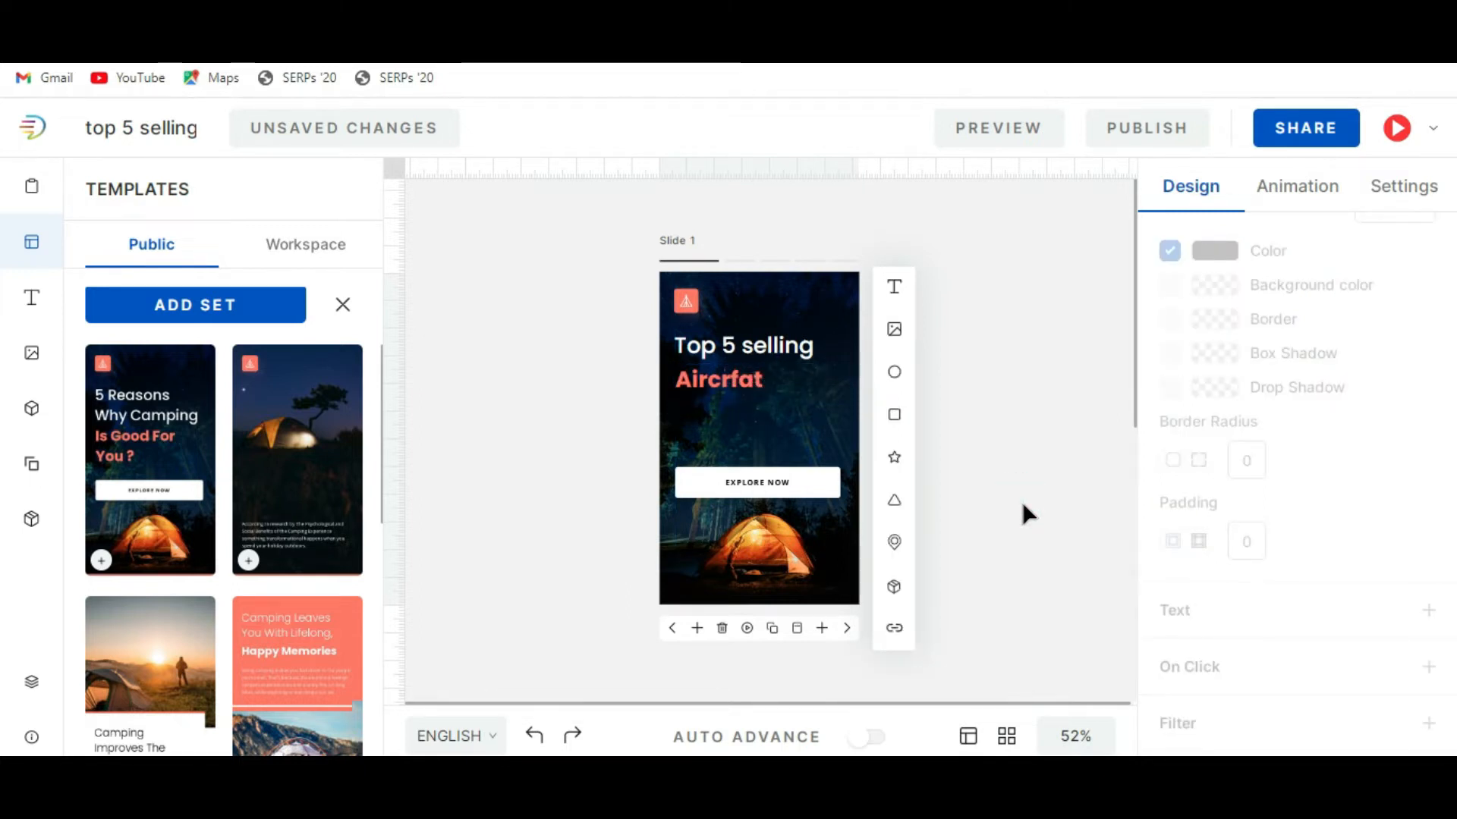
On slide 2, reposition the camping research paragraph in the dark area below the tent.
{"action": "left_click", "coordinate": [847, 628]}
{"action": "left_click_drag", "start_coordinate": [767, 554], "coordinate": [770, 498]}
{"action": "triple_click", "coordinate": [770, 493]}
{"action": "left_click", "coordinate": [772, 494]}
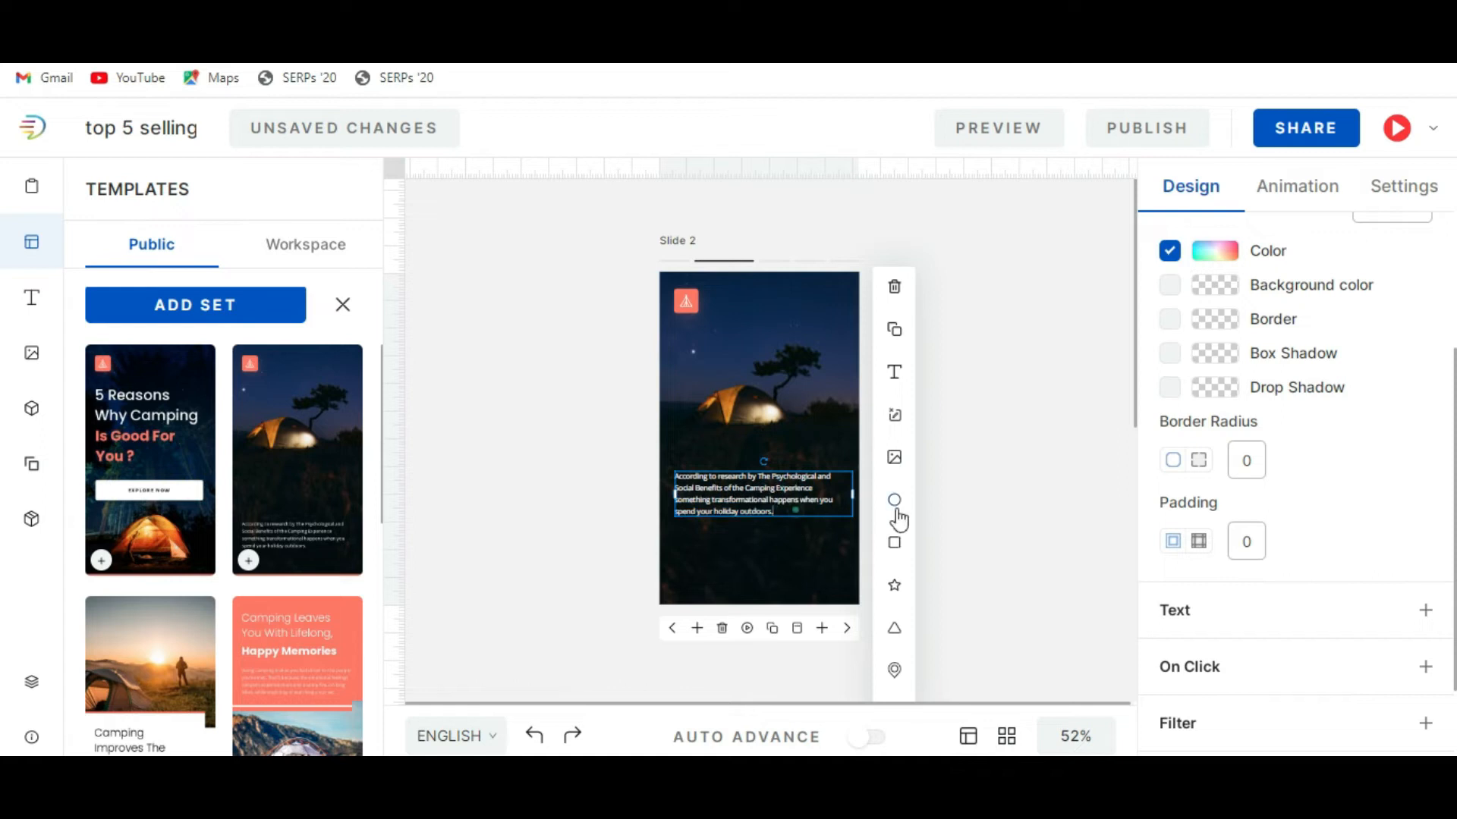
{"action": "left_click", "coordinate": [1034, 502]}
{"action": "left_click", "coordinate": [1025, 566]}
{"action": "left_click_drag", "start_coordinate": [782, 484], "coordinate": [790, 527]}
Add a new heading text element to slide 2 and place it over the tent.
{"action": "left_click", "coordinate": [894, 371]}
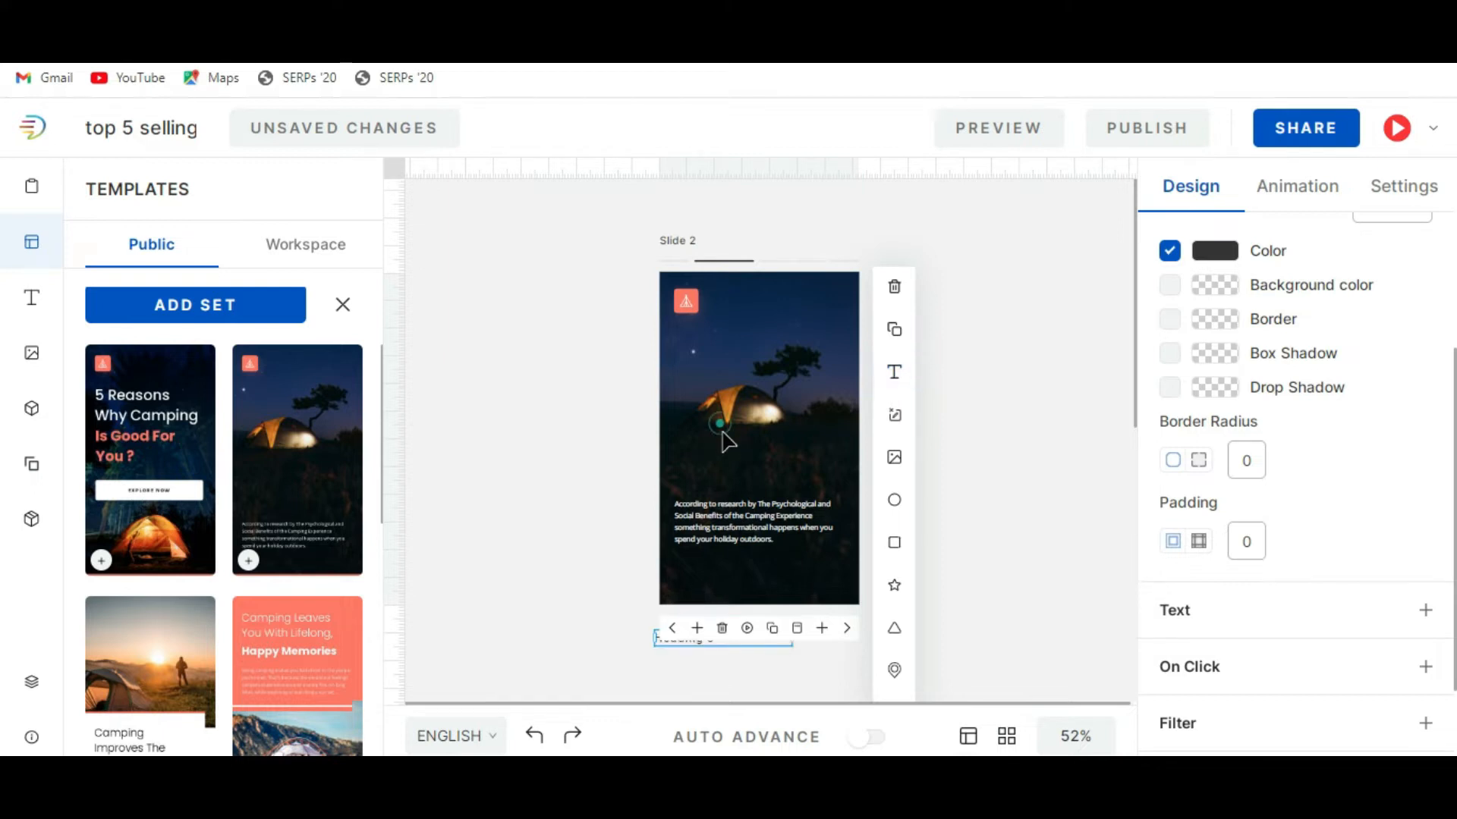
{"action": "left_click", "coordinate": [727, 456]}
{"action": "left_click", "coordinate": [893, 371]}
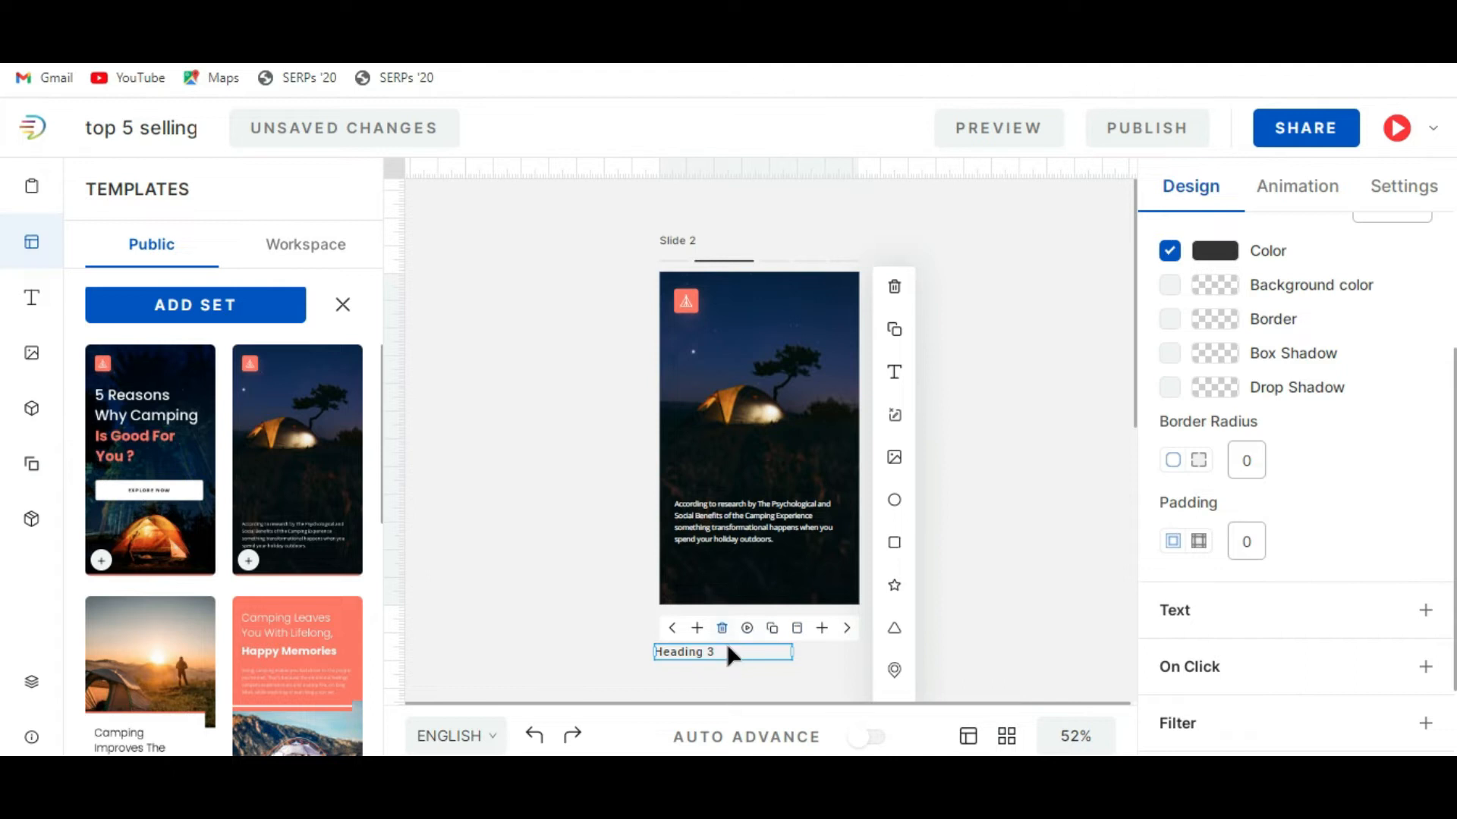
{"action": "left_click_drag", "start_coordinate": [726, 662], "coordinate": [759, 415]}
Increase the font size of the new heading on slide 2.
{"action": "double_click", "coordinate": [756, 408]}
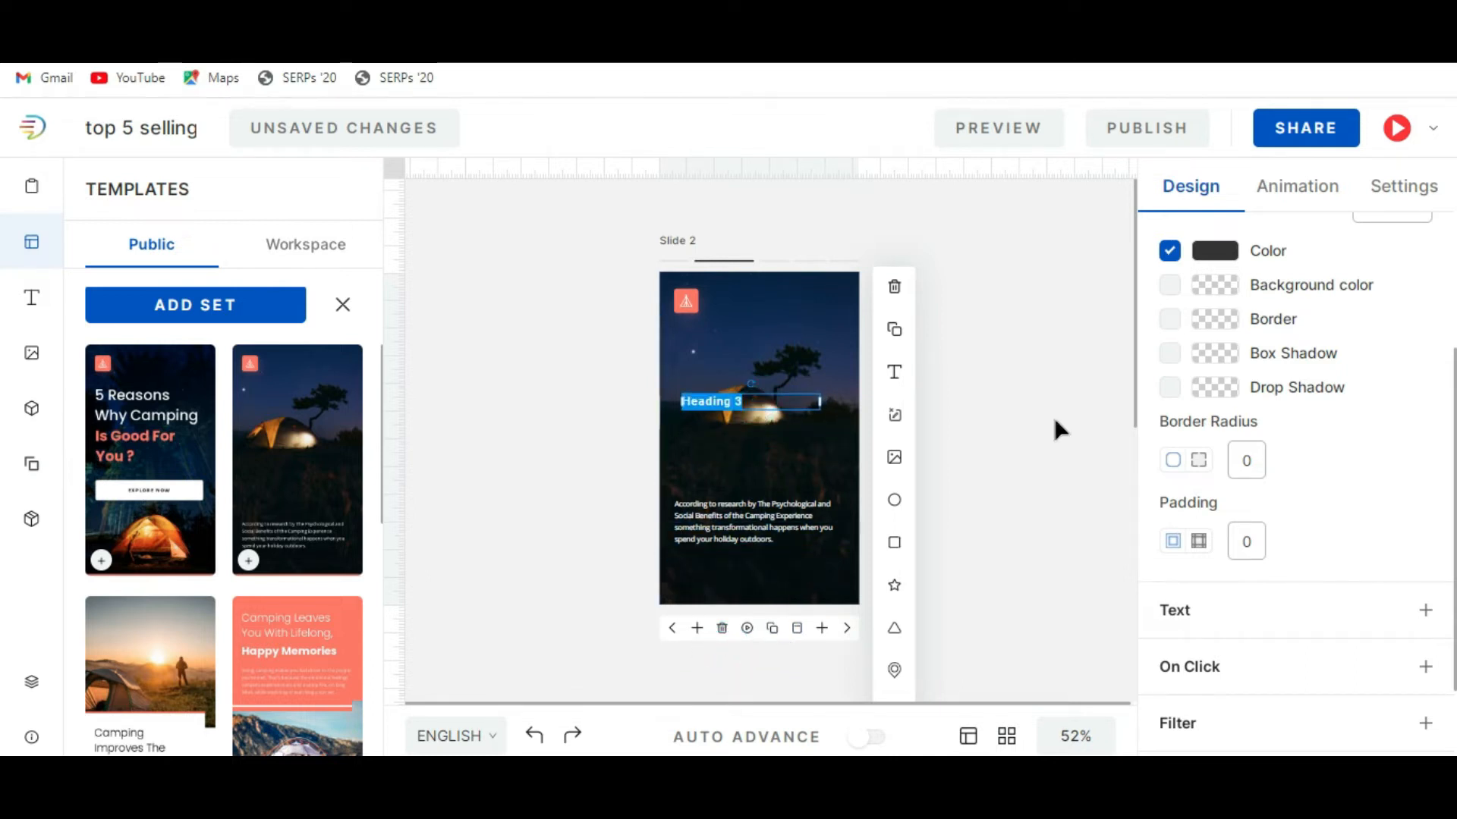
{"action": "scroll", "coordinate": [1340, 503], "scroll_direction": "down", "scroll_amount": 3}
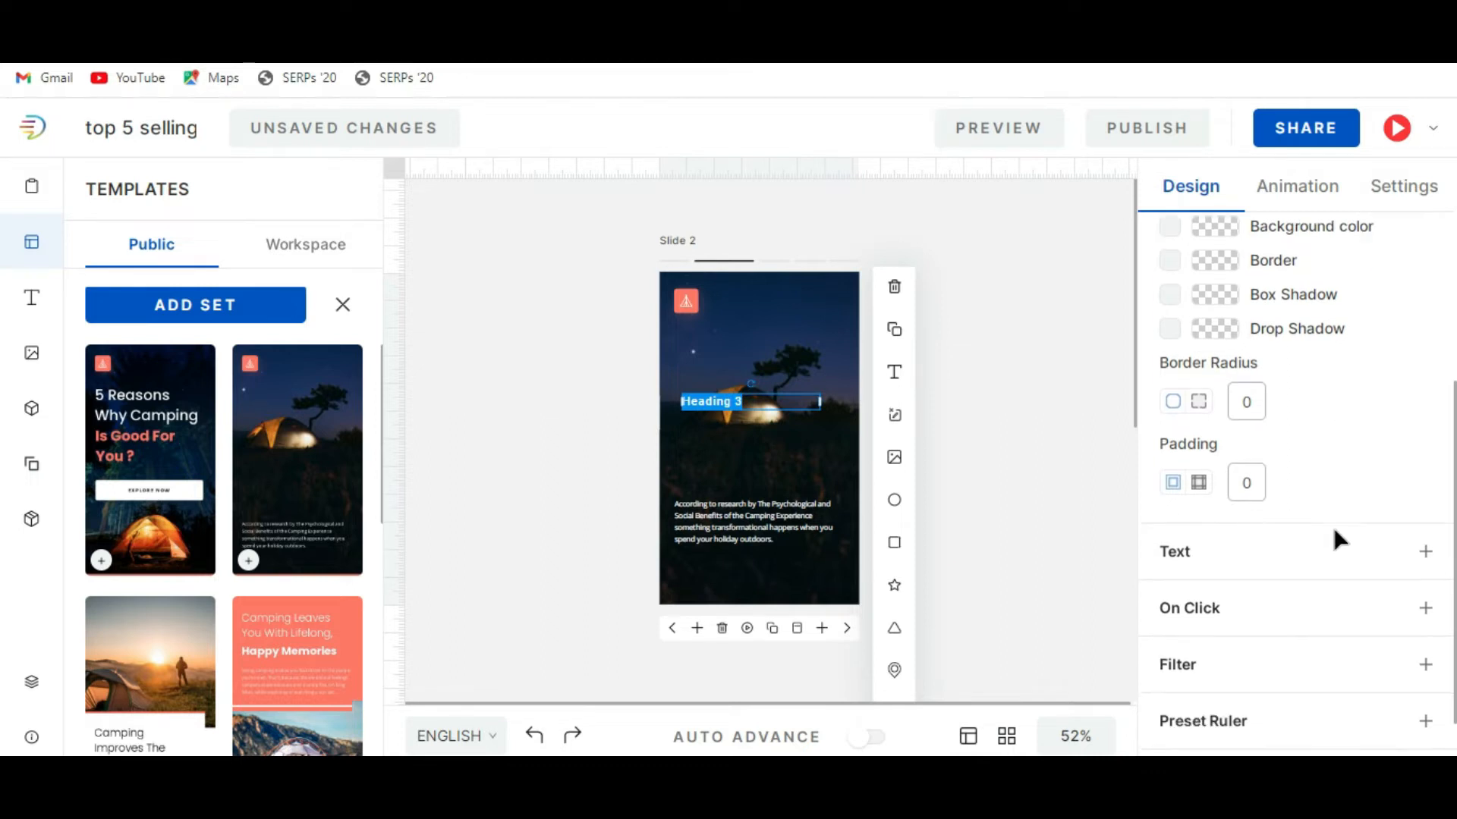
{"action": "left_click", "coordinate": [1342, 489]}
{"action": "scroll", "coordinate": [1326, 449], "scroll_direction": "up", "scroll_amount": 3}
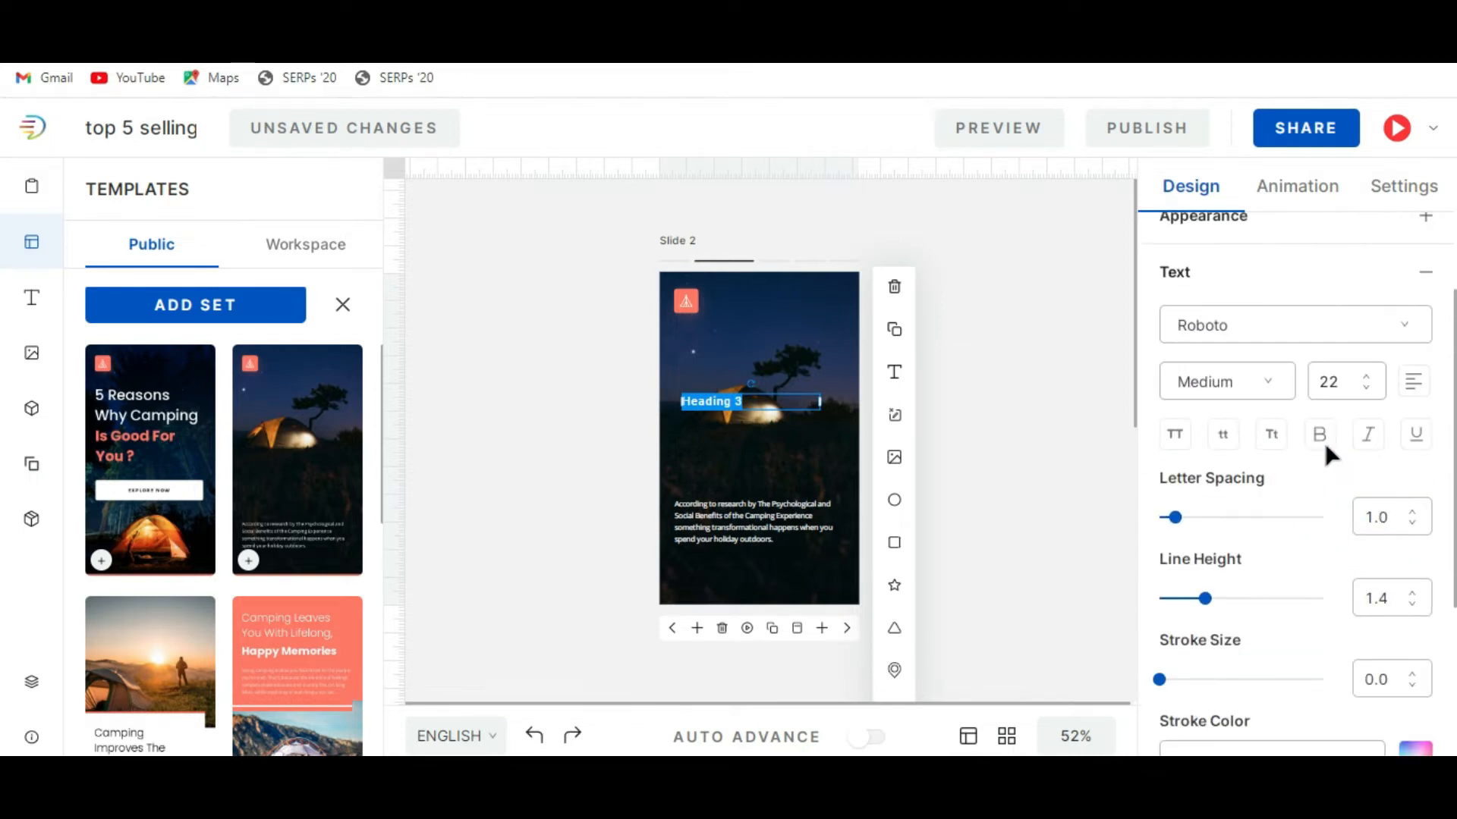
{"action": "left_click", "coordinate": [1366, 379]}
{"action": "left_click", "coordinate": [1366, 379]}
{"action": "left_click", "coordinate": [1366, 379]}
{"action": "left_click", "coordinate": [1366, 380]}
{"action": "left_click", "coordinate": [1366, 380]}
{"action": "left_click", "coordinate": [1365, 379]}
{"action": "left_click", "coordinate": [1366, 380]}
{"action": "left_click", "coordinate": [1366, 379]}
{"action": "left_click", "coordinate": [1365, 379]}
{"action": "left_click", "coordinate": [1365, 379]}
{"action": "left_click", "coordinate": [1366, 379]}
{"action": "left_click", "coordinate": [1365, 379]}
{"action": "left_click", "coordinate": [1366, 379]}
{"action": "scroll", "coordinate": [1355, 472], "scroll_direction": "down", "scroll_amount": 4}
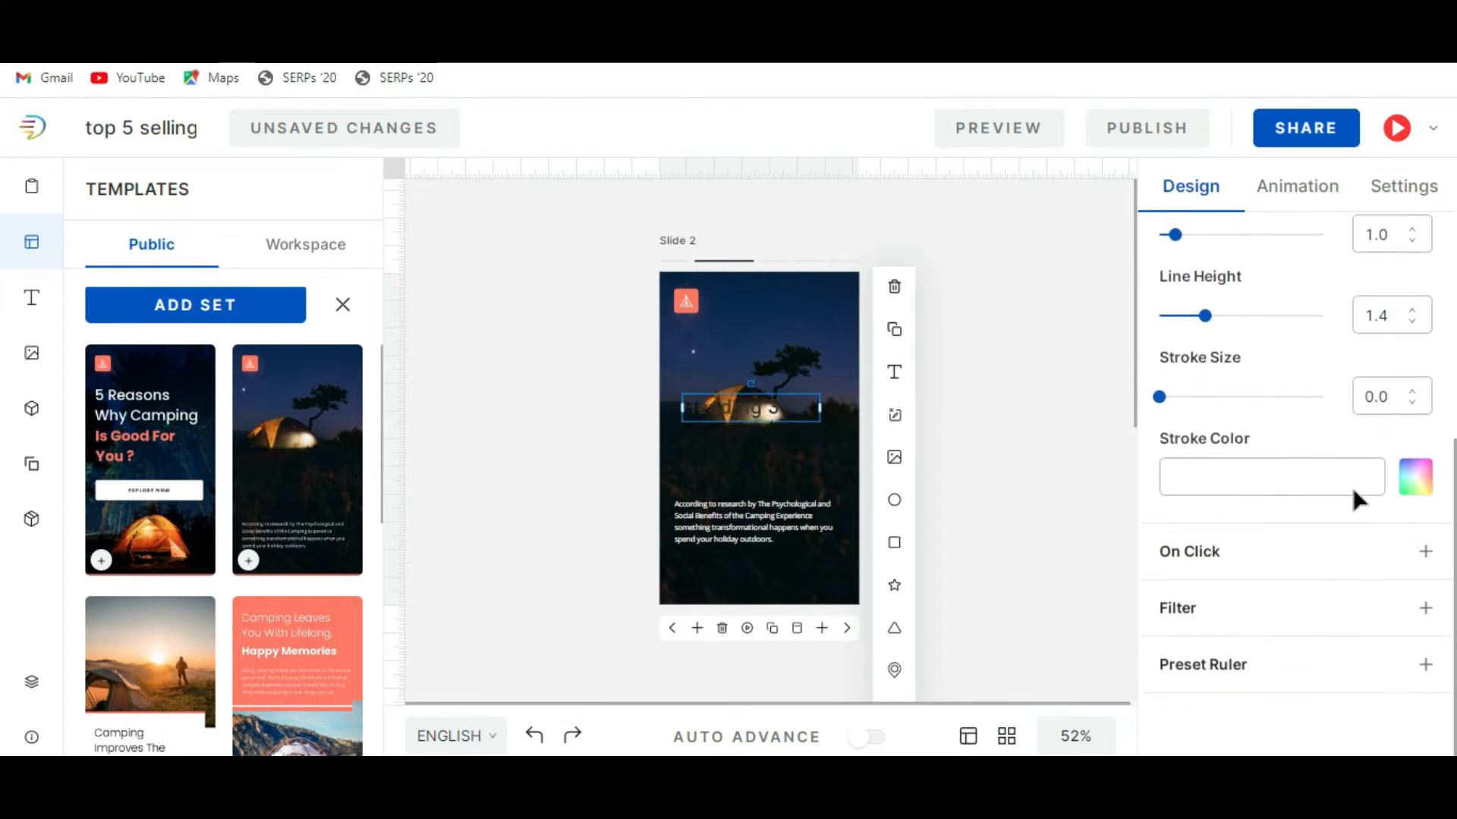
Give the heading a white stroke, rgba(255,255,255,1), with a stroke size of 1.0.
{"action": "left_click", "coordinate": [1416, 474]}
{"action": "left_click", "coordinate": [1176, 220]}
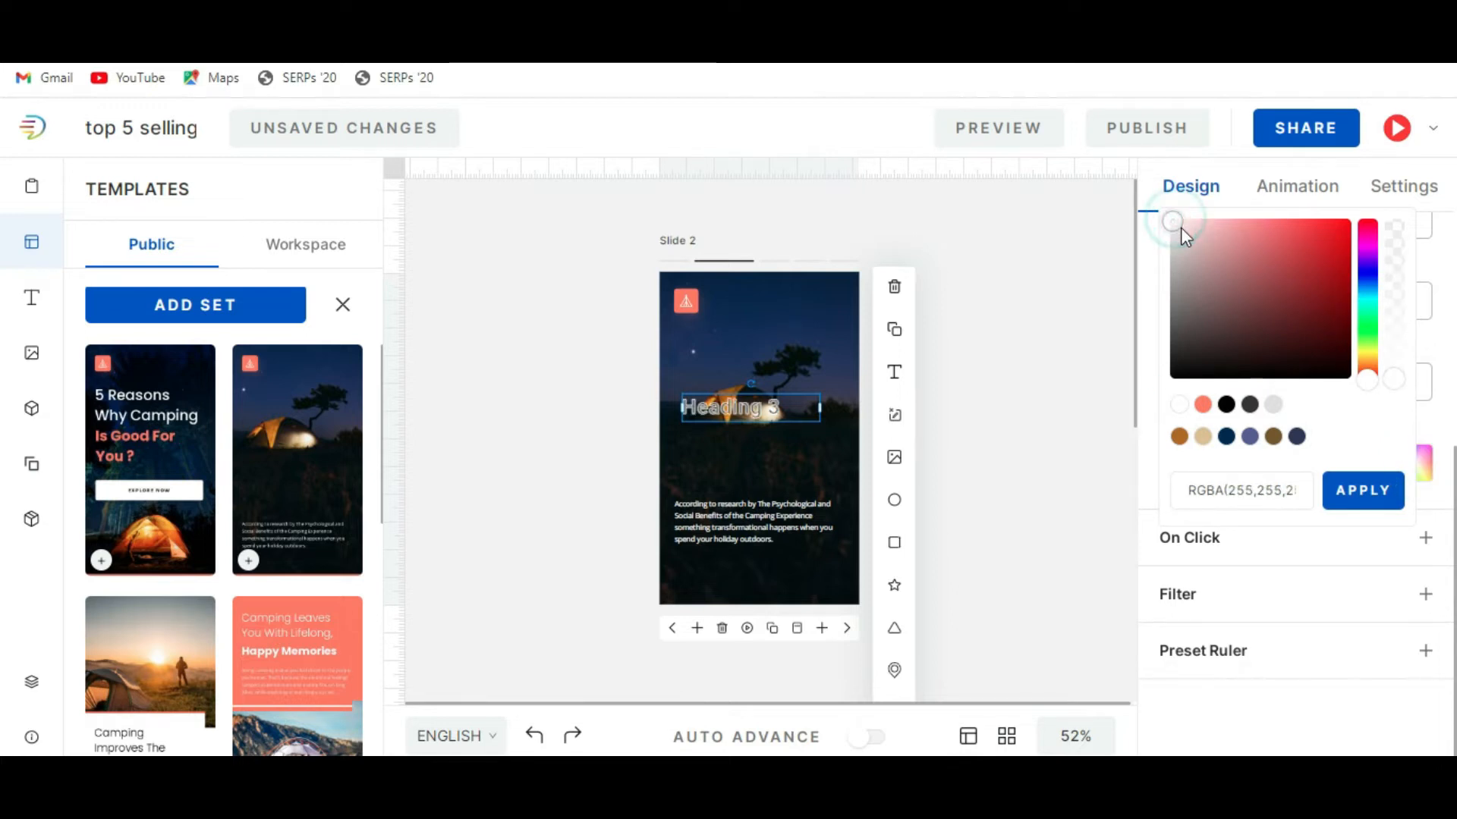
{"action": "left_click", "coordinate": [1363, 491]}
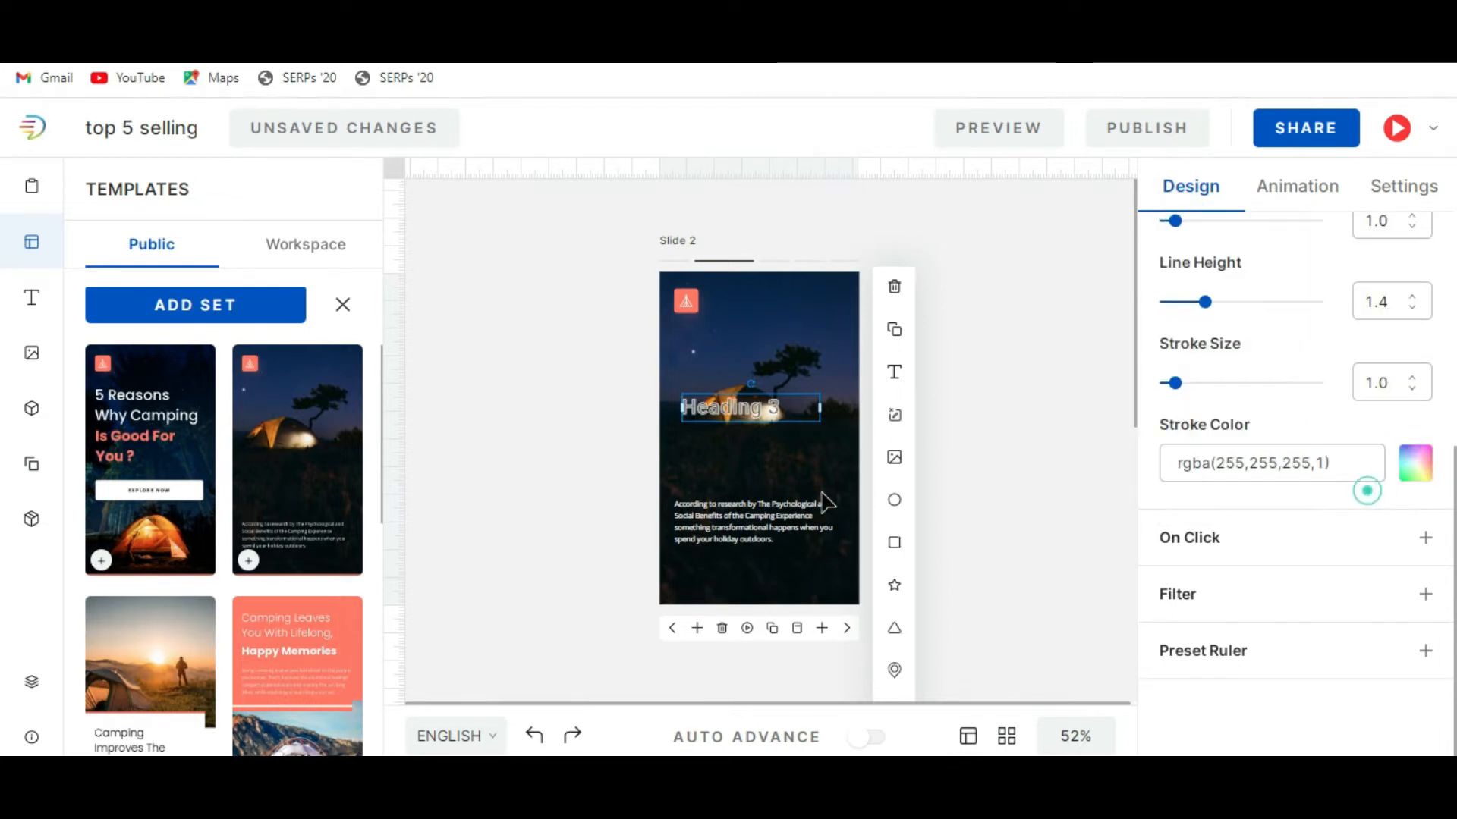
Change the heading text to "A320 neo" and move it up above the tent.
{"action": "double_click", "coordinate": [789, 408]}
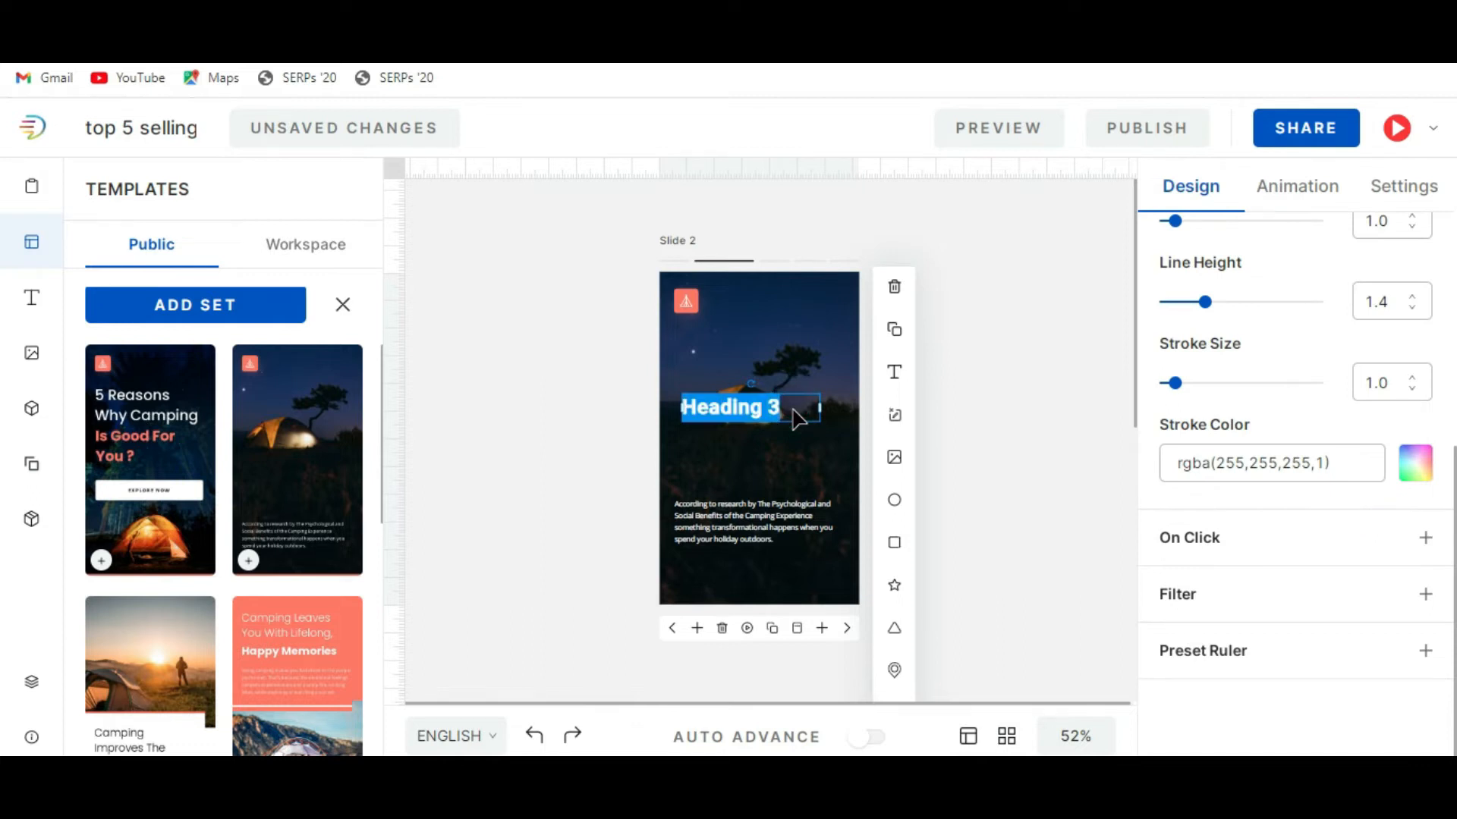
{"action": "type", "text": "A320 neo"}
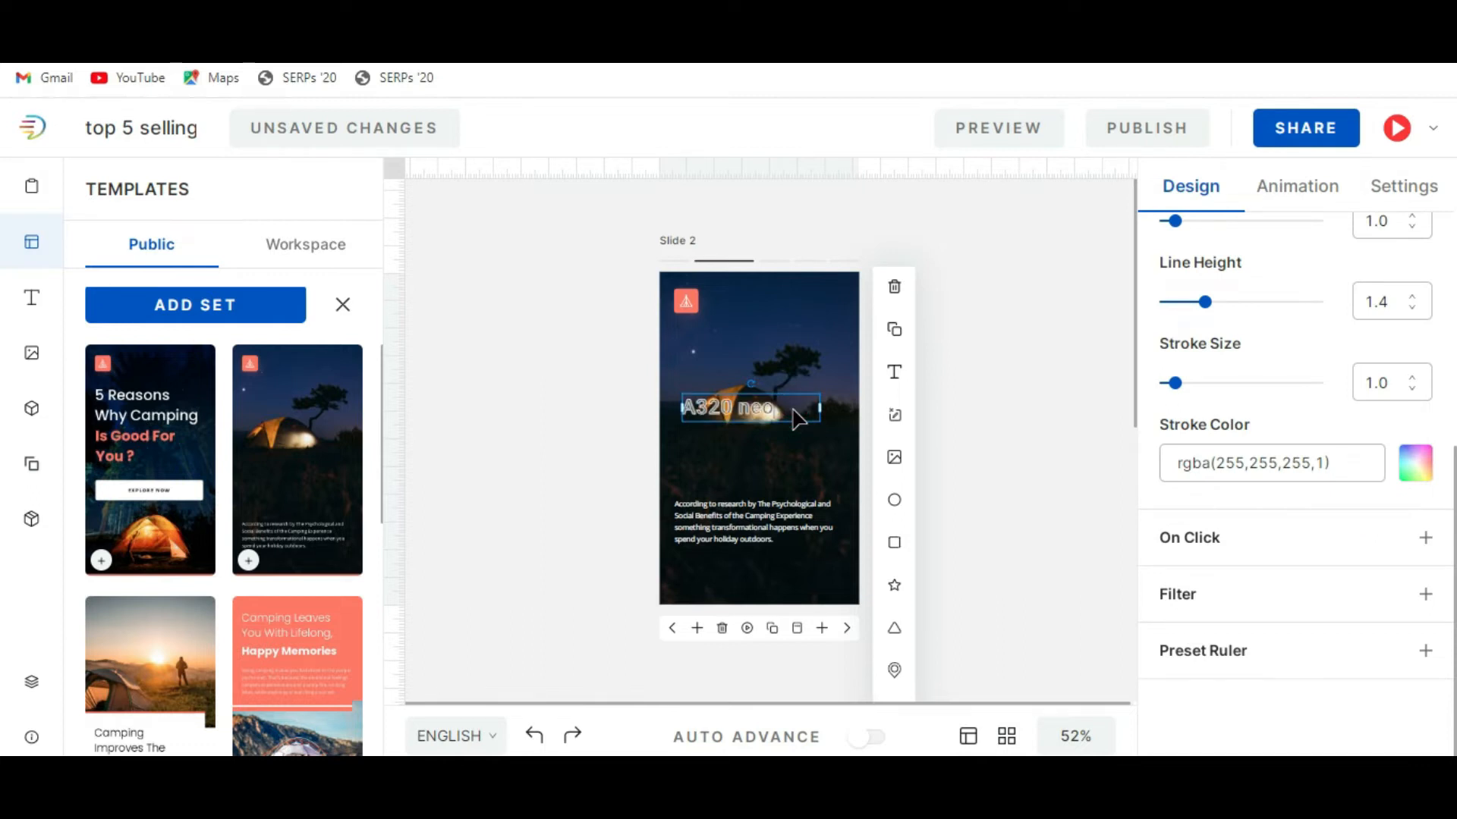
{"action": "left_click", "coordinate": [999, 464]}
{"action": "left_click_drag", "start_coordinate": [759, 413], "coordinate": [758, 361]}
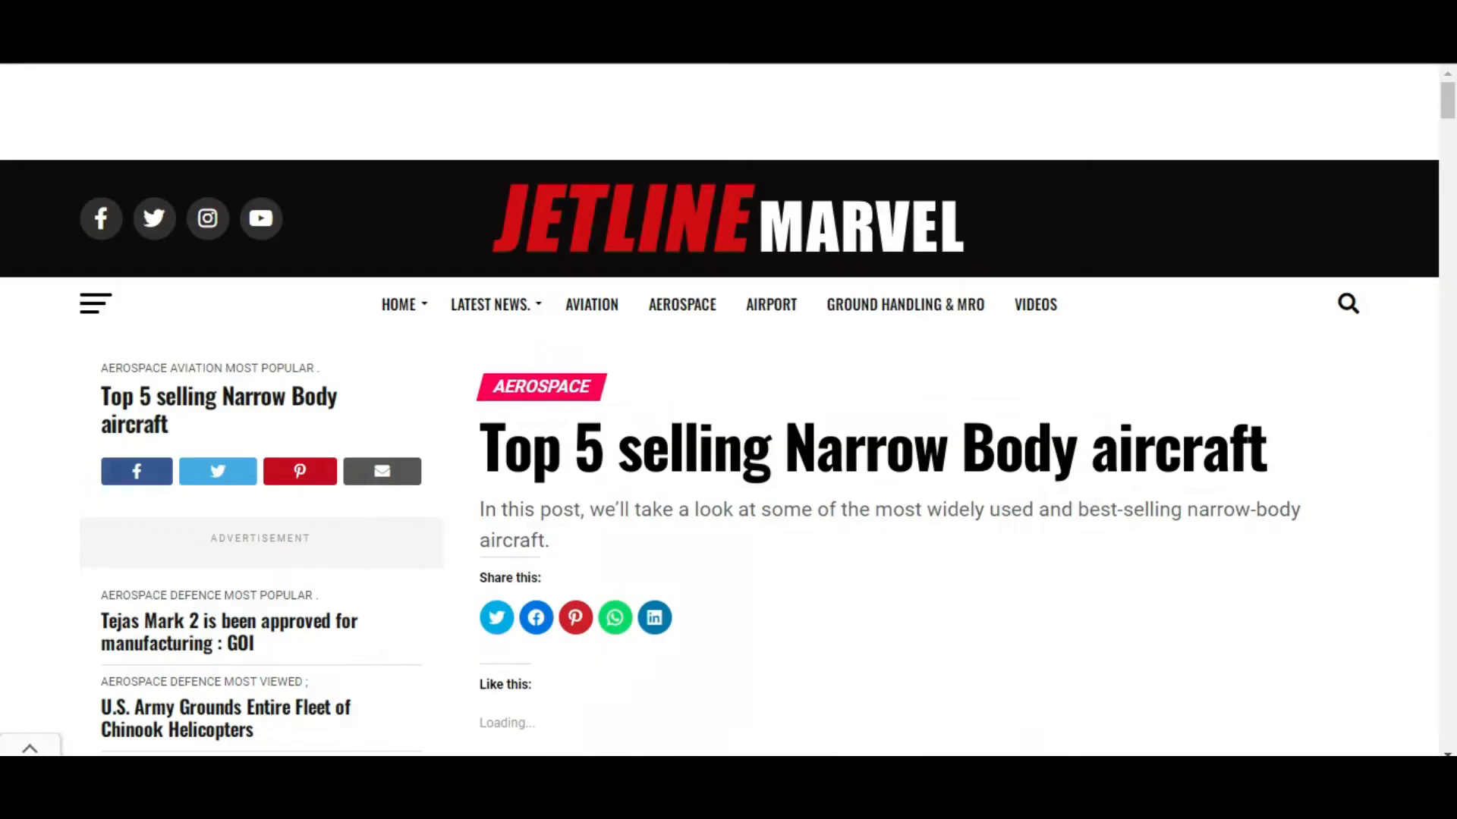
Copy "Airbus A320neo" from the Jetline Marvel article on top-selling narrow-body aircraft and replace the slide 2 heading with it.
{"action": "scroll", "coordinate": [789, 603], "scroll_direction": "down", "scroll_amount": 10}
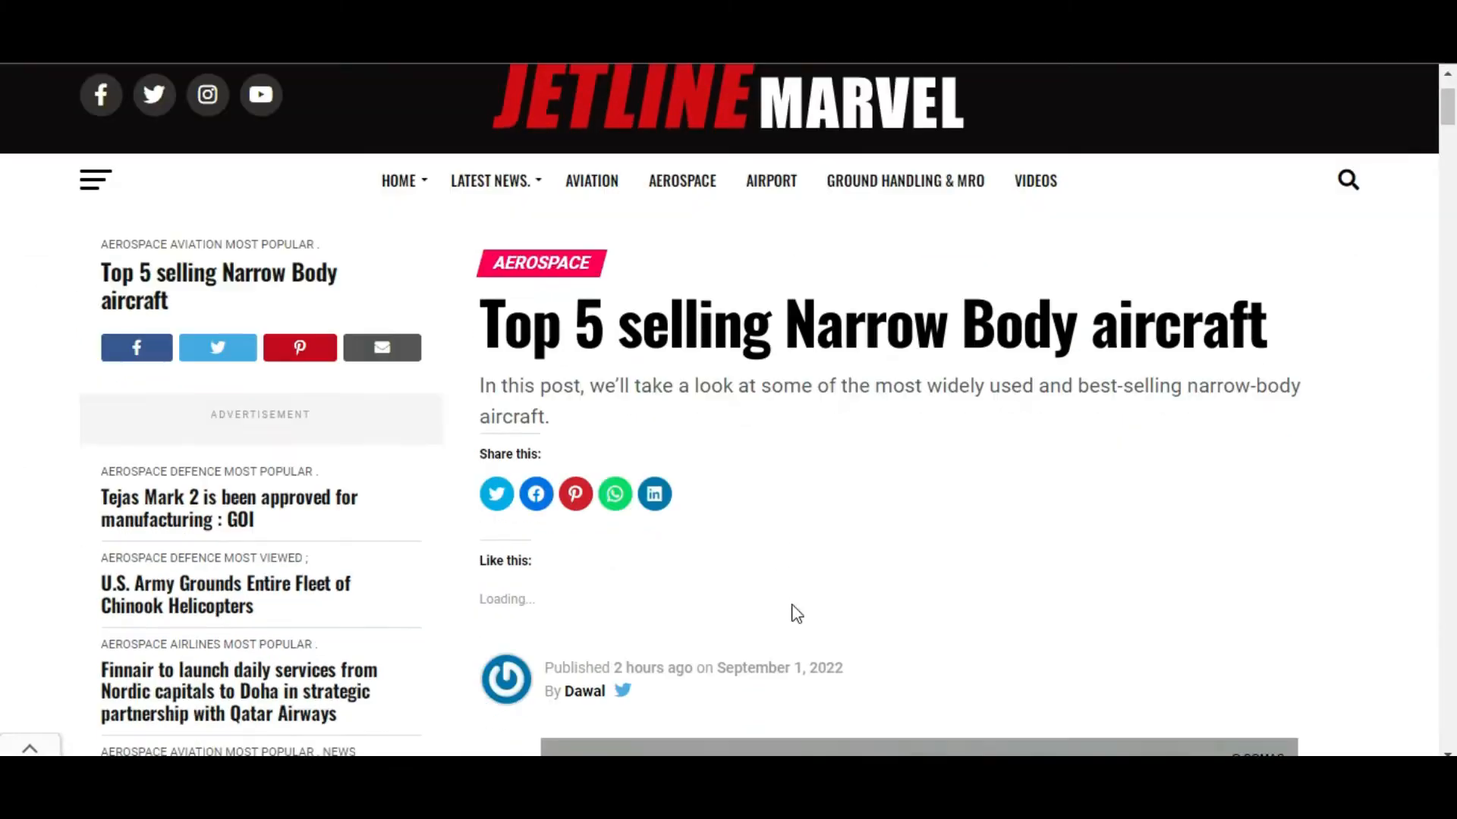
{"action": "scroll", "coordinate": [789, 603], "scroll_direction": "down", "scroll_amount": 5}
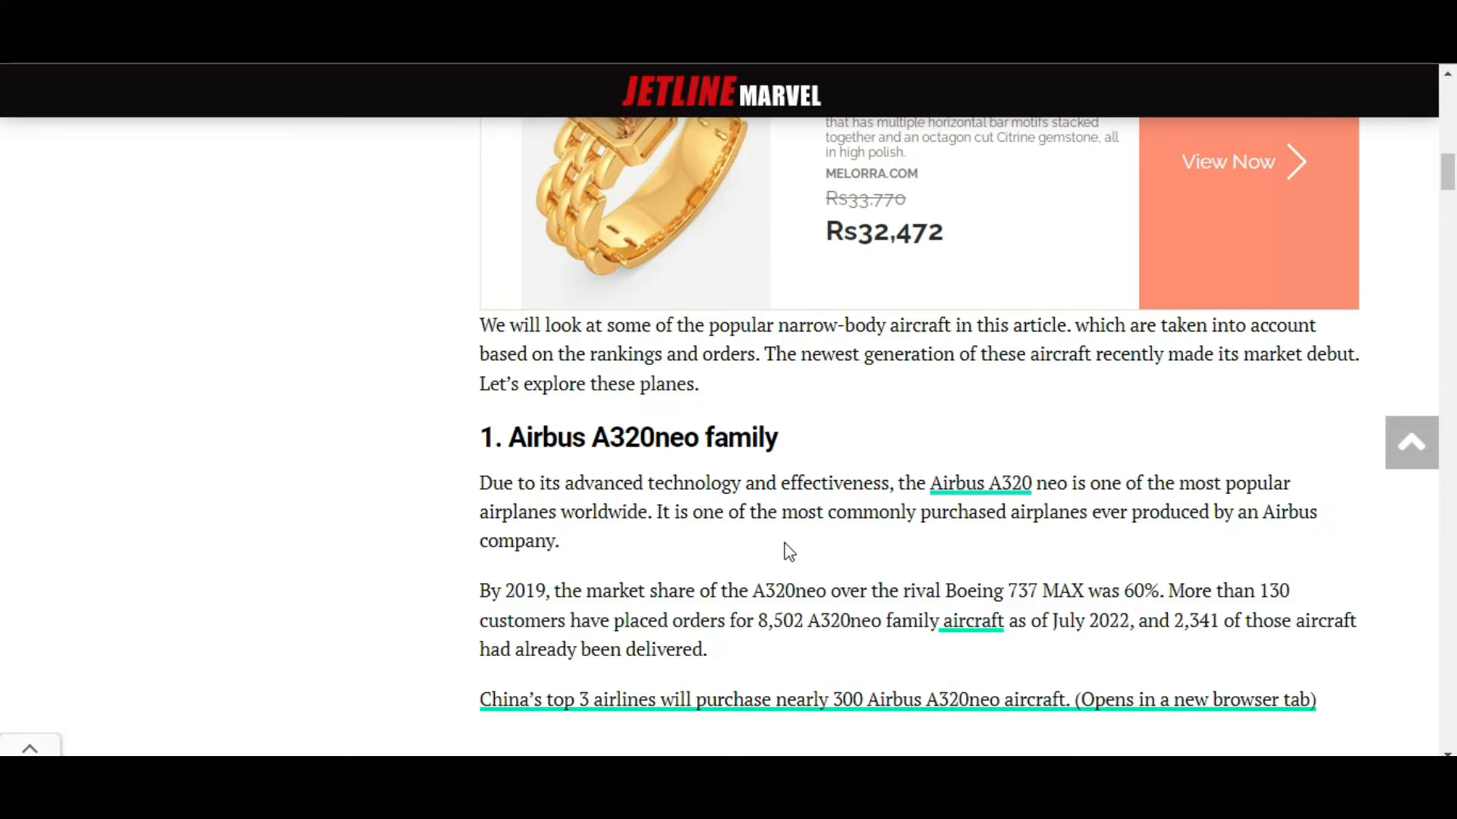
{"action": "left_click_drag", "start_coordinate": [513, 442], "coordinate": [701, 436]}
{"action": "key", "text": "ctrl+c"}
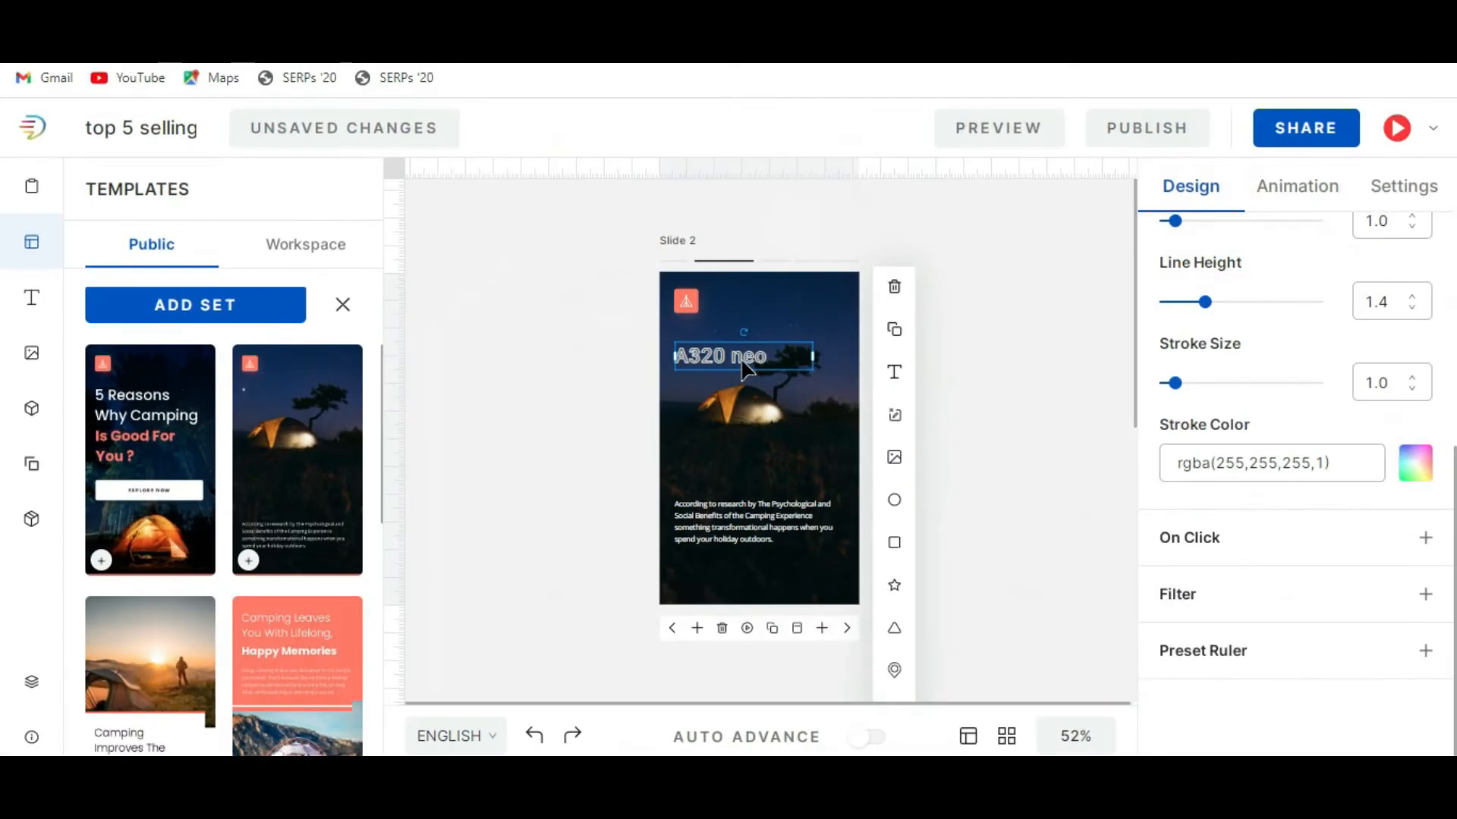
{"action": "double_click", "coordinate": [744, 370]}
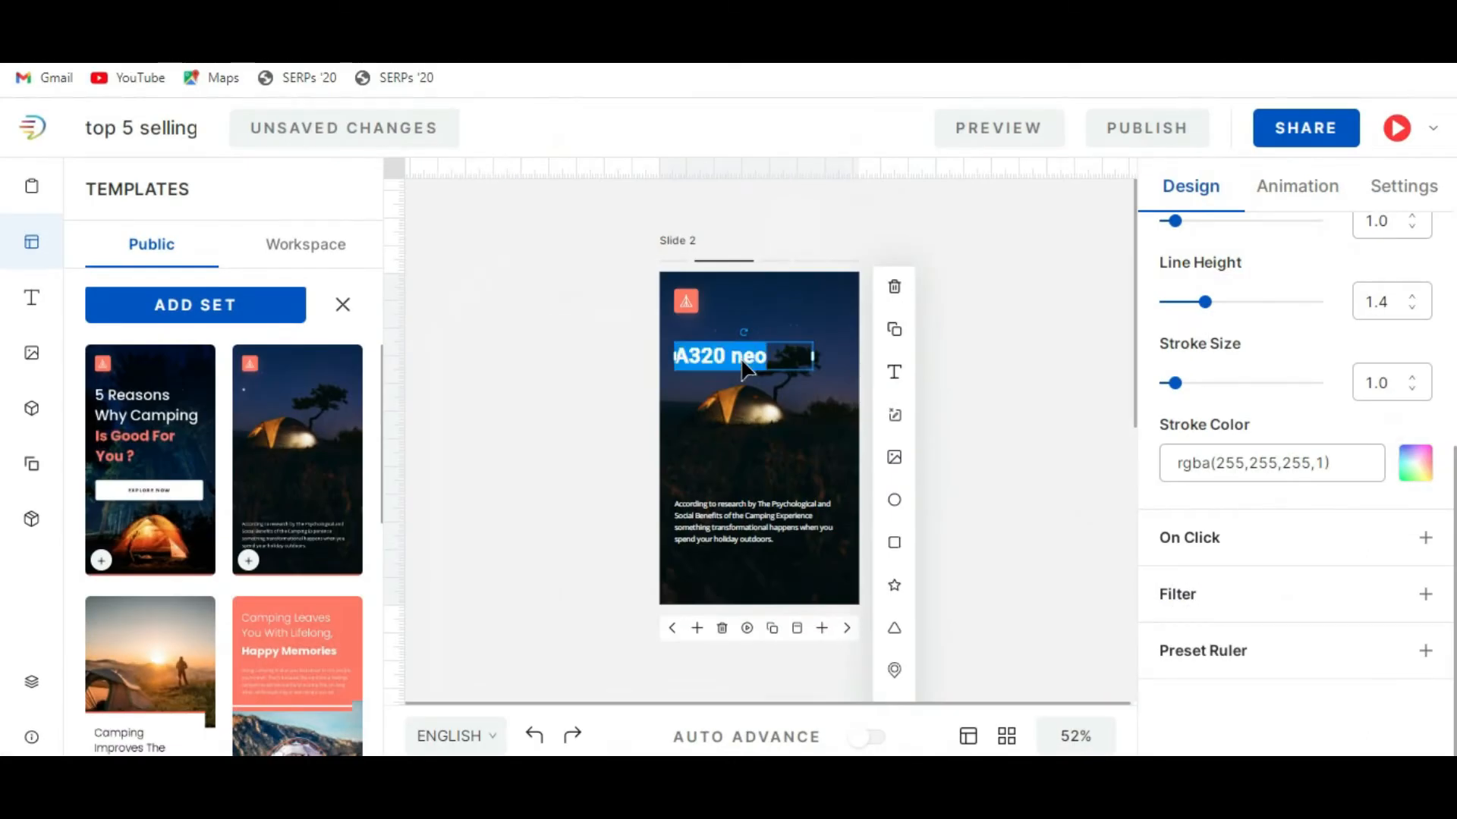
{"action": "key", "text": "ctrl+v"}
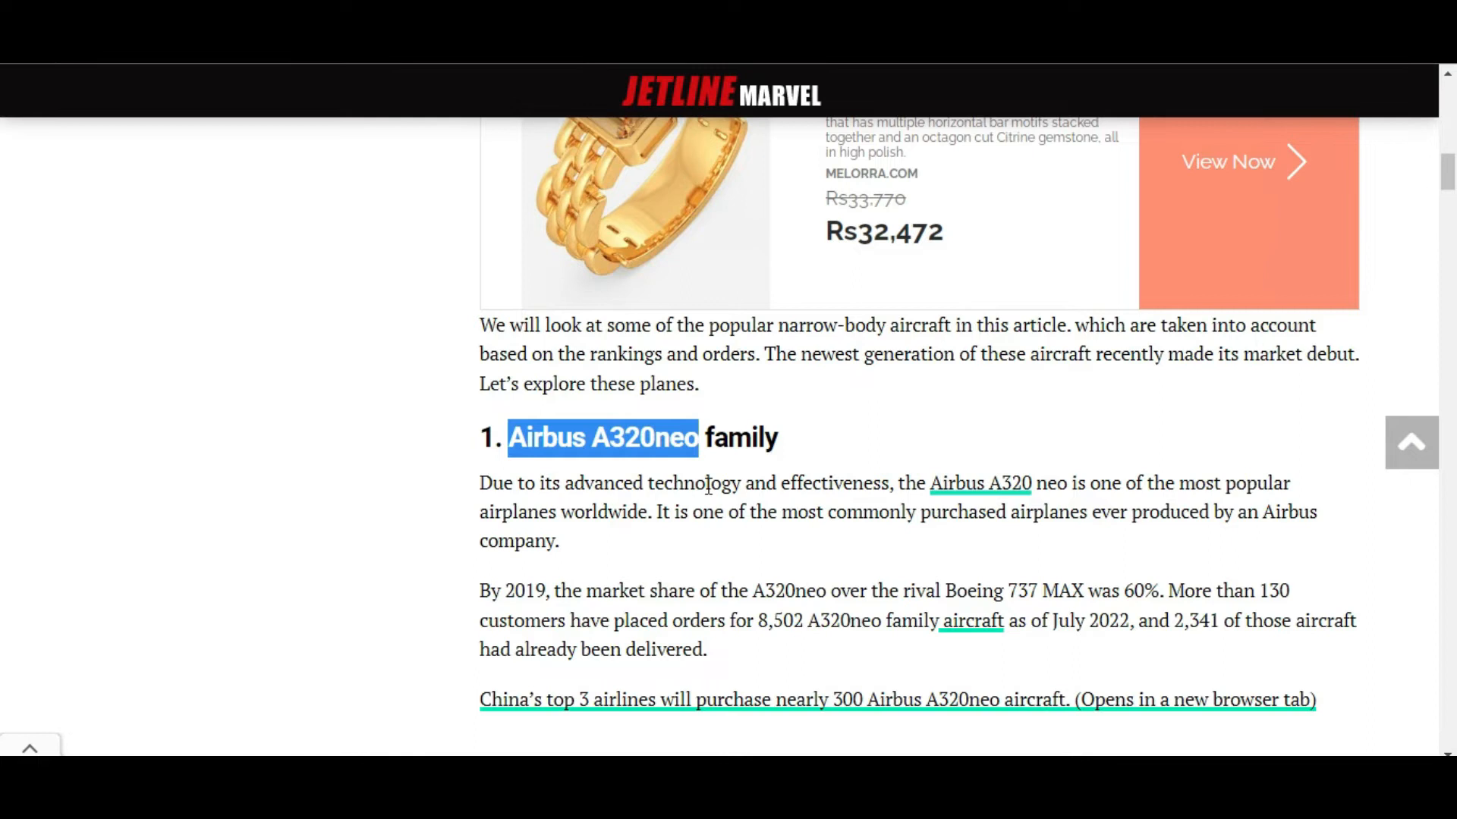
Replace the slide 2 body paragraph with the article's first paragraph about the Airbus A320neo family.
{"action": "scroll", "coordinate": [758, 470], "scroll_direction": "down", "scroll_amount": 3}
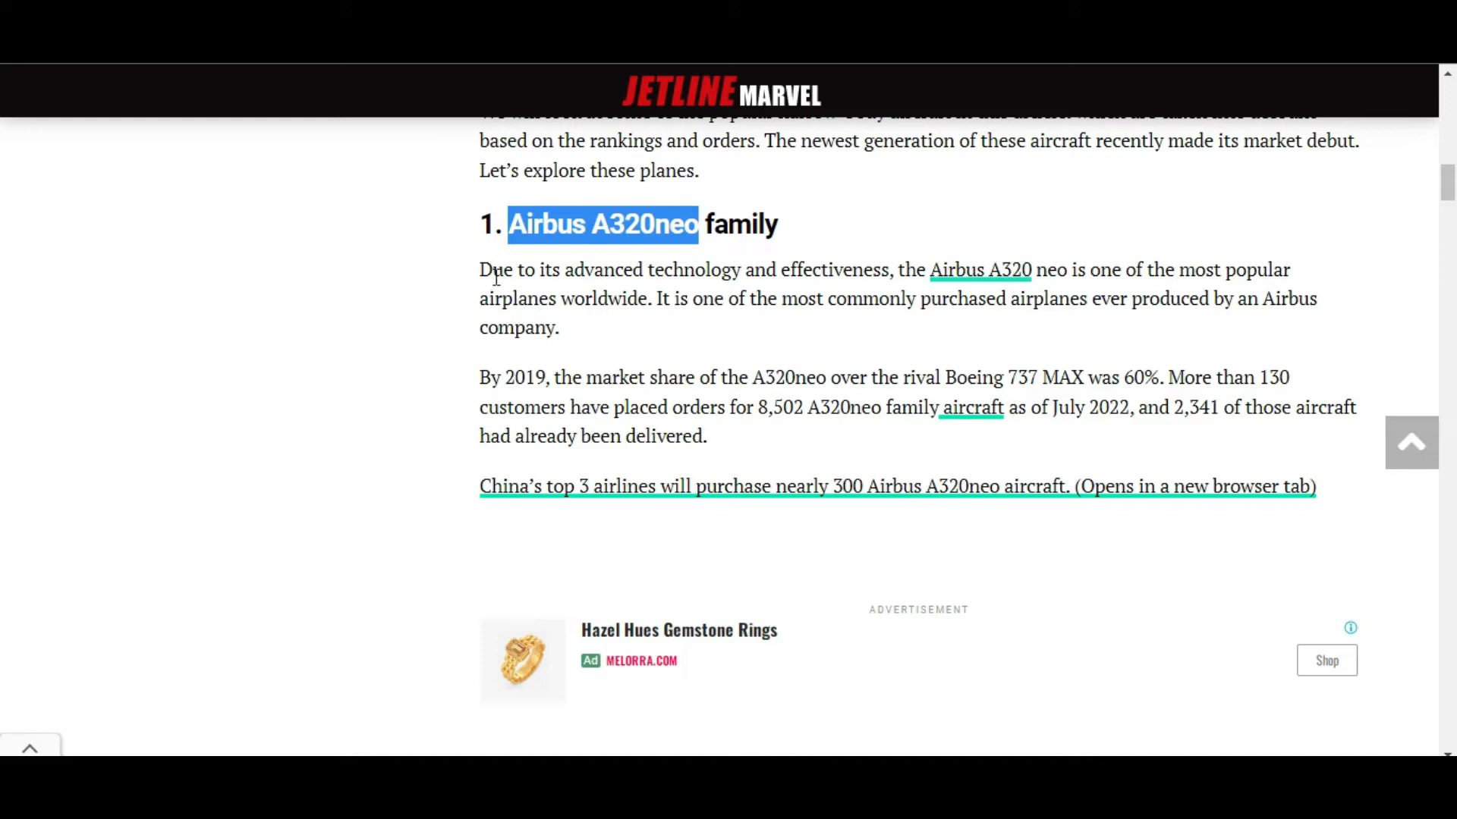
{"action": "left_click_drag", "start_coordinate": [488, 271], "coordinate": [547, 328]}
{"action": "left_click", "coordinate": [561, 325]}
{"action": "left_click", "coordinate": [484, 270]}
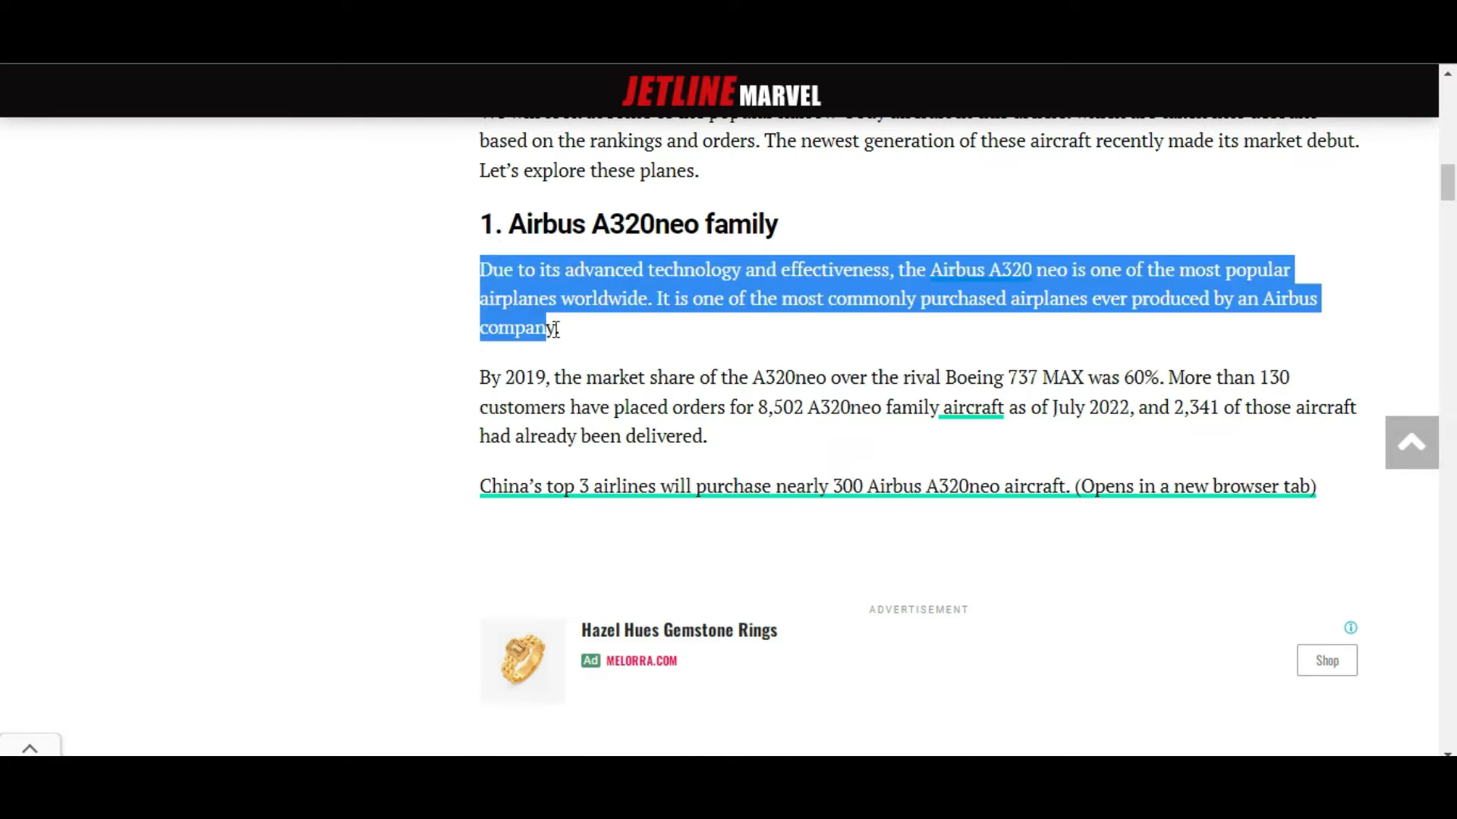
{"action": "left_click", "coordinate": [760, 787]}
{"action": "left_click", "coordinate": [740, 532]}
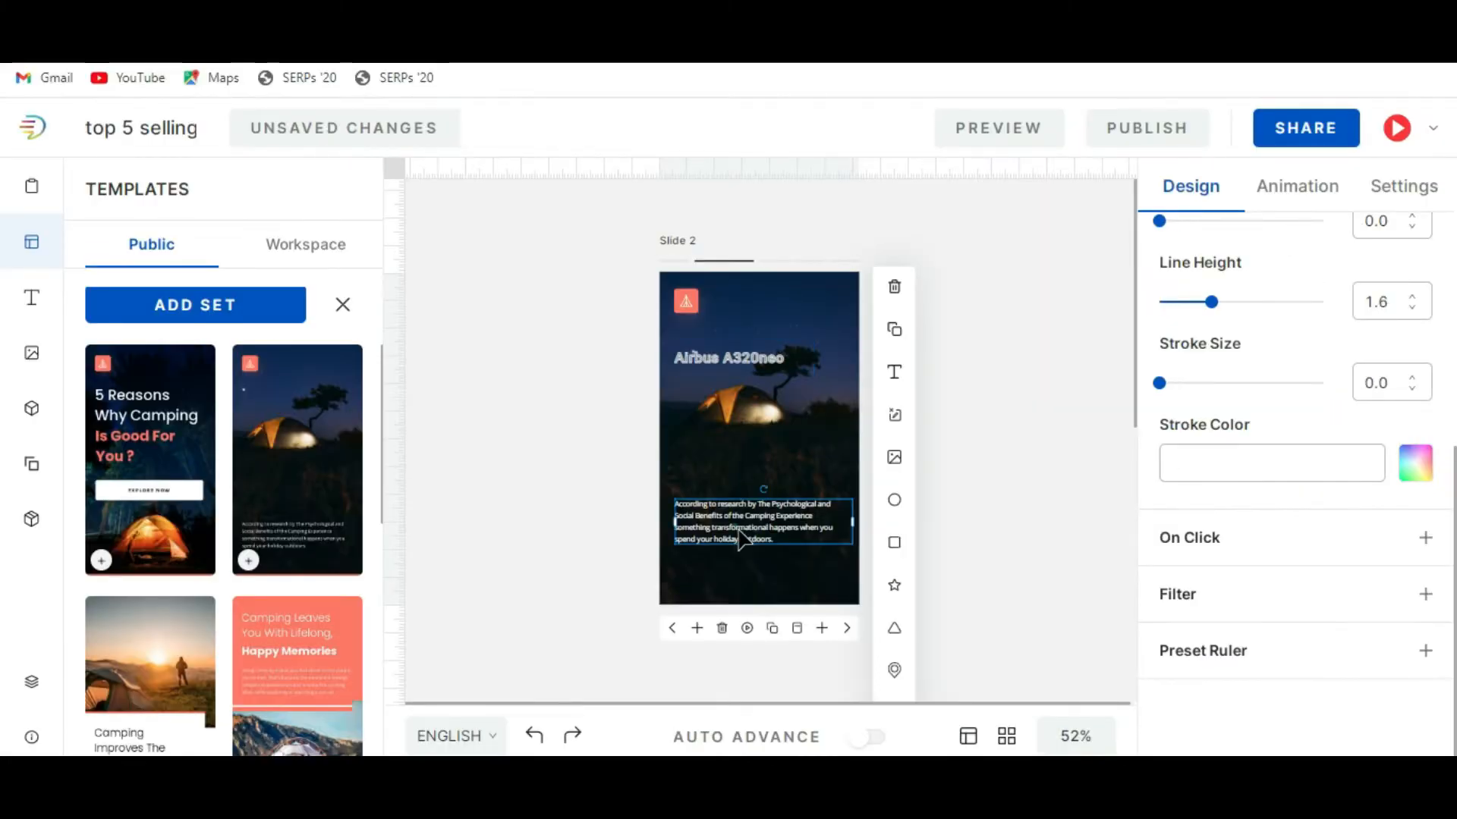
{"action": "key", "text": "ctrl+a"}
{"action": "type", "text": "Airbus A320"}
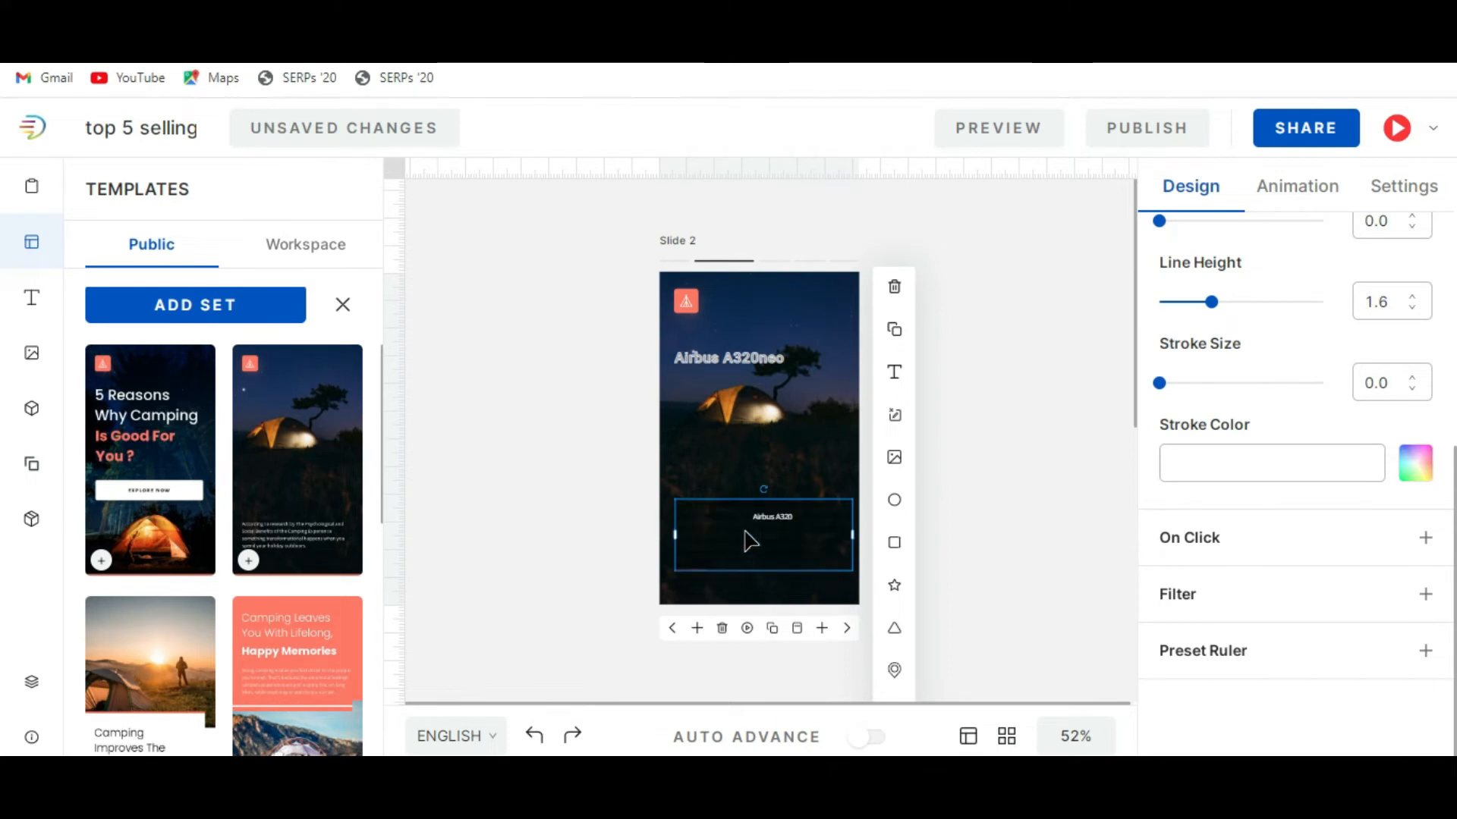
Give the slide 2 body paragraph a white stroke, rgba(255,255,255,1).
{"action": "left_click", "coordinate": [800, 548]}
{"action": "left_click_drag", "start_coordinate": [757, 527], "coordinate": [661, 480]}
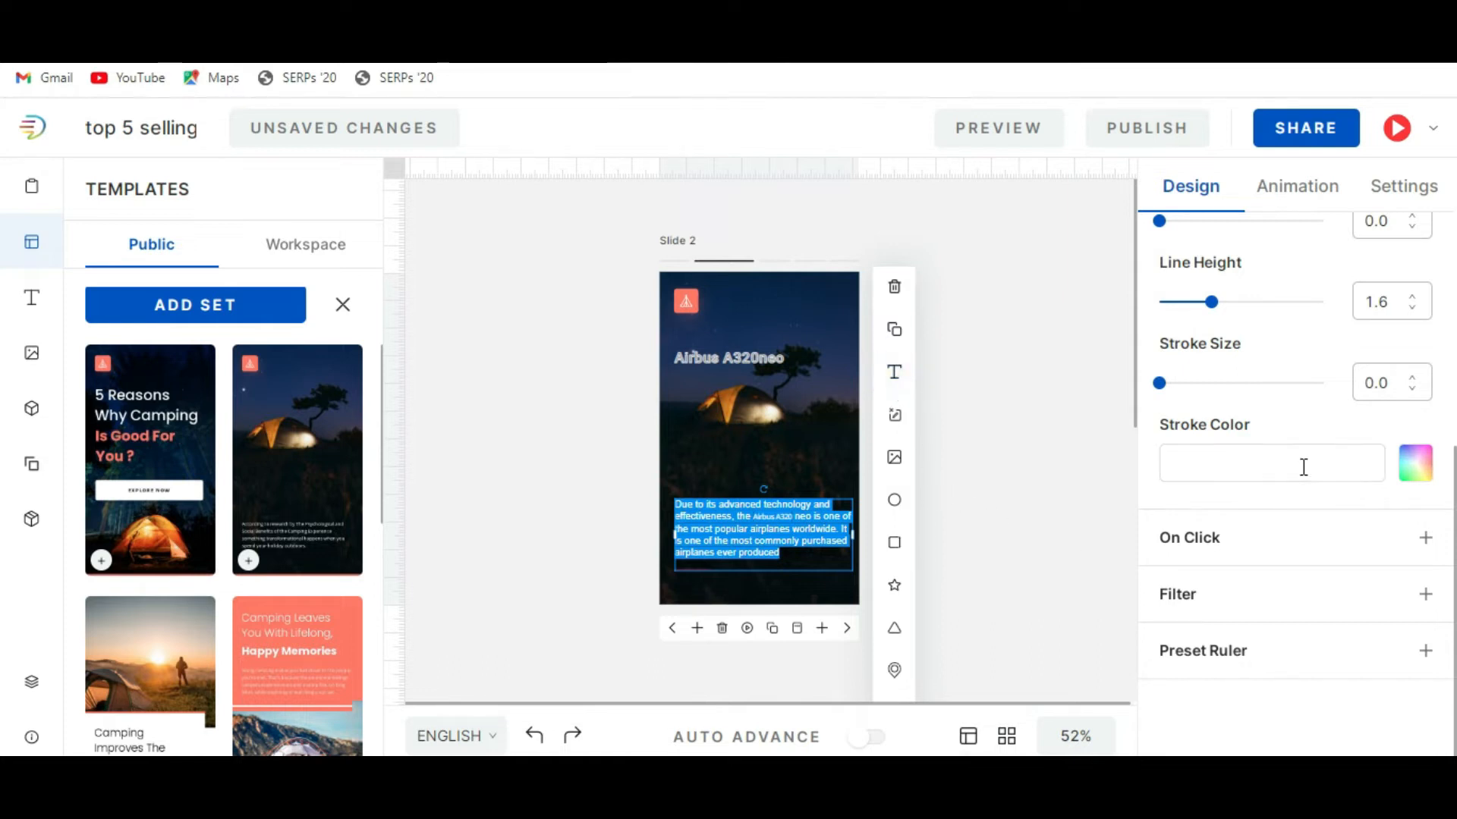
{"action": "scroll", "coordinate": [1317, 516], "scroll_direction": "up", "scroll_amount": 4}
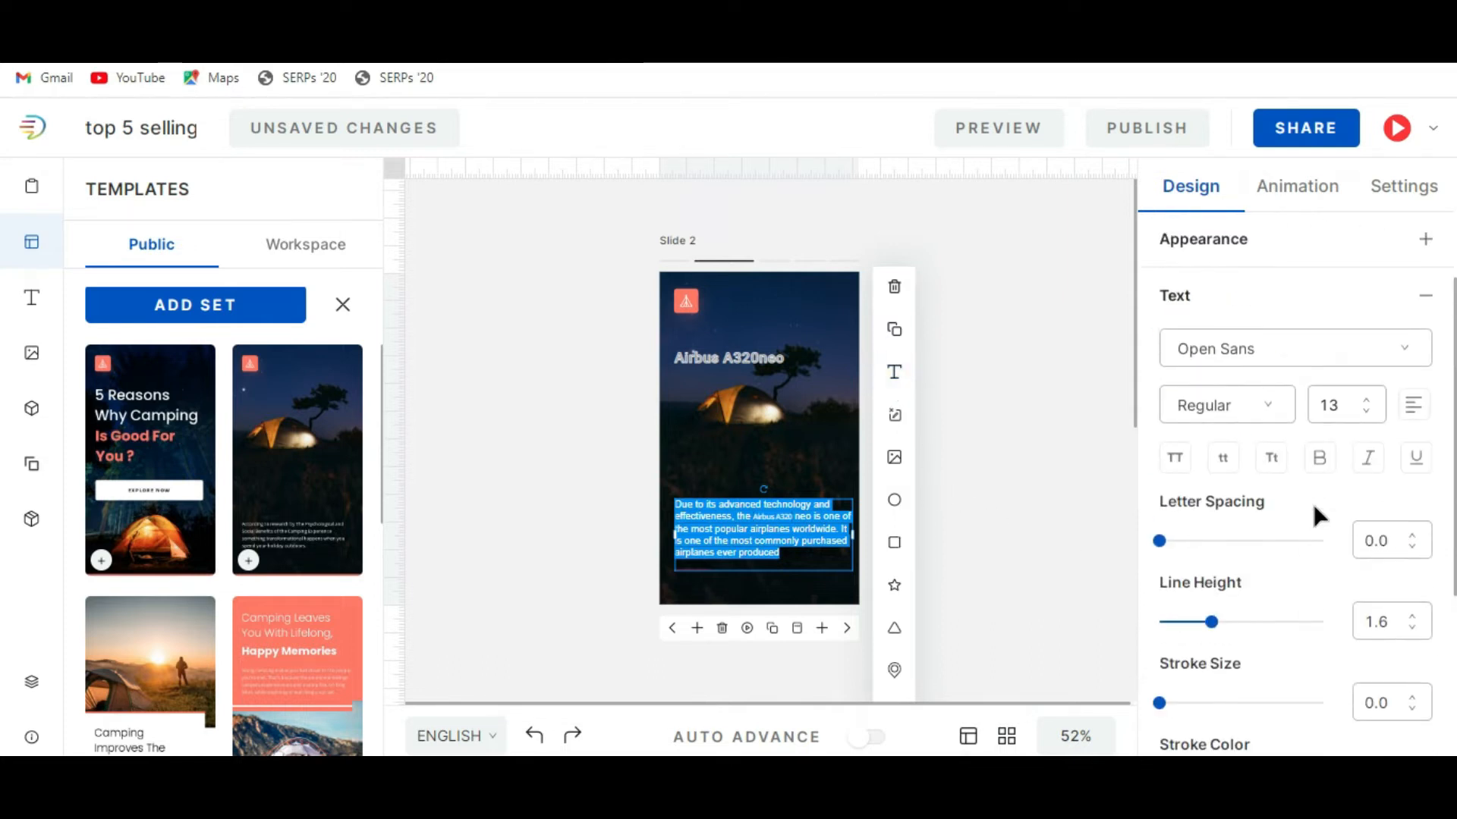
{"action": "scroll", "coordinate": [1318, 516], "scroll_direction": "up", "scroll_amount": 3}
{"action": "scroll", "coordinate": [1316, 515], "scroll_direction": "down", "scroll_amount": 1}
{"action": "scroll", "coordinate": [1314, 515], "scroll_direction": "up", "scroll_amount": 1}
{"action": "scroll", "coordinate": [1313, 510], "scroll_direction": "down", "scroll_amount": 7}
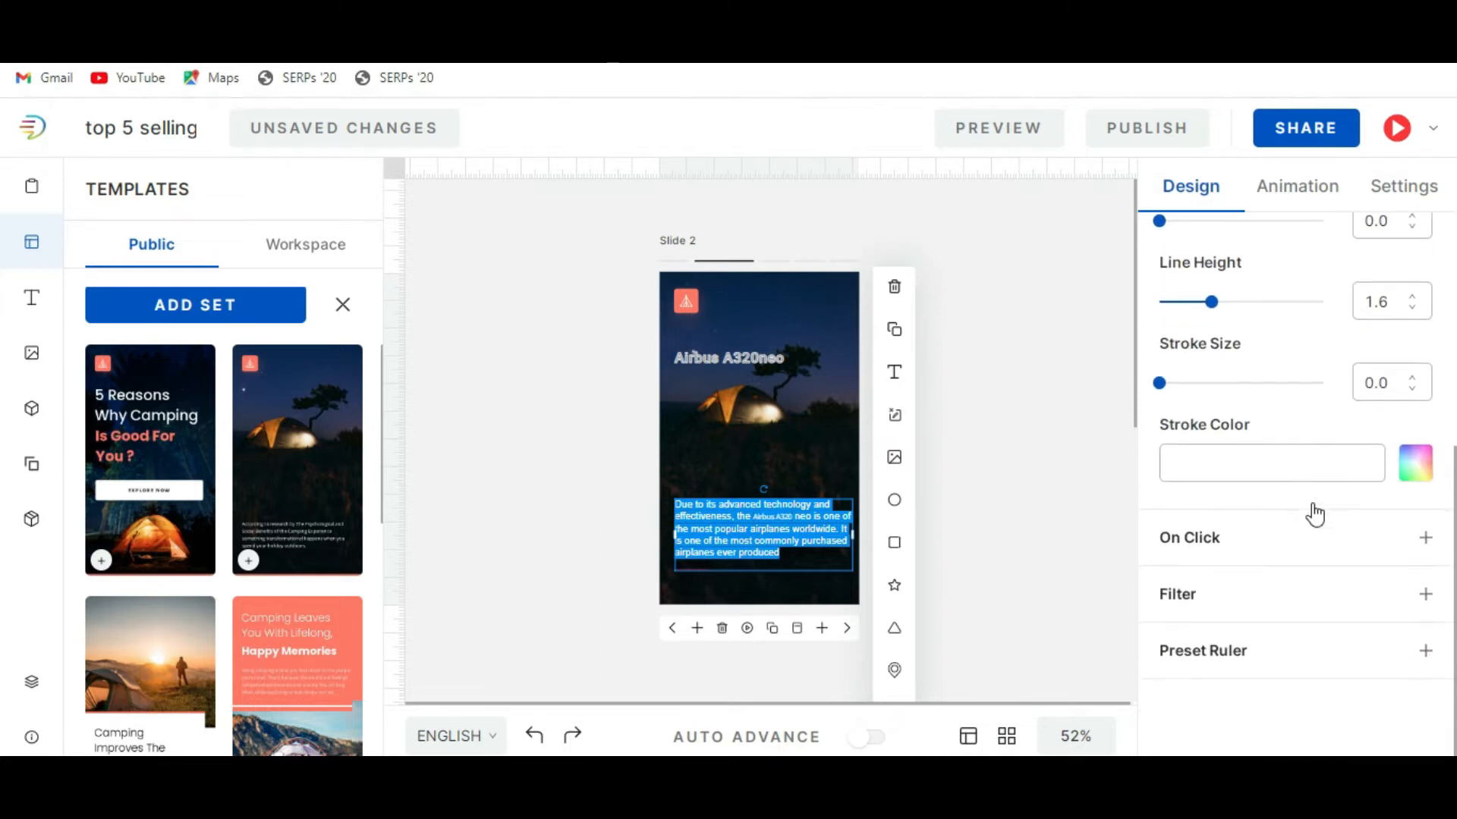
{"action": "left_click", "coordinate": [1181, 464]}
{"action": "left_click", "coordinate": [1416, 463]}
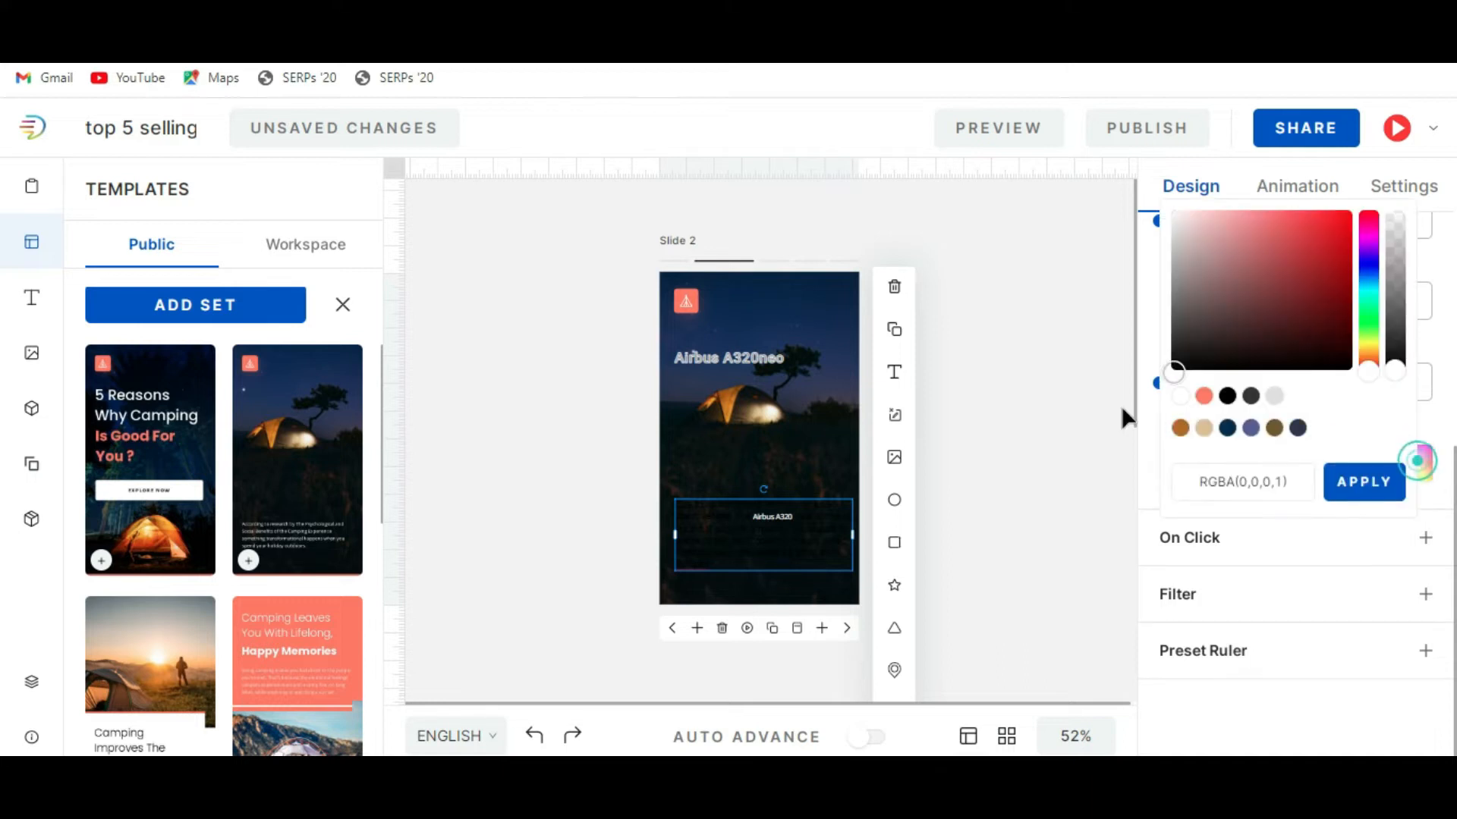
{"action": "left_click", "coordinate": [1175, 214]}
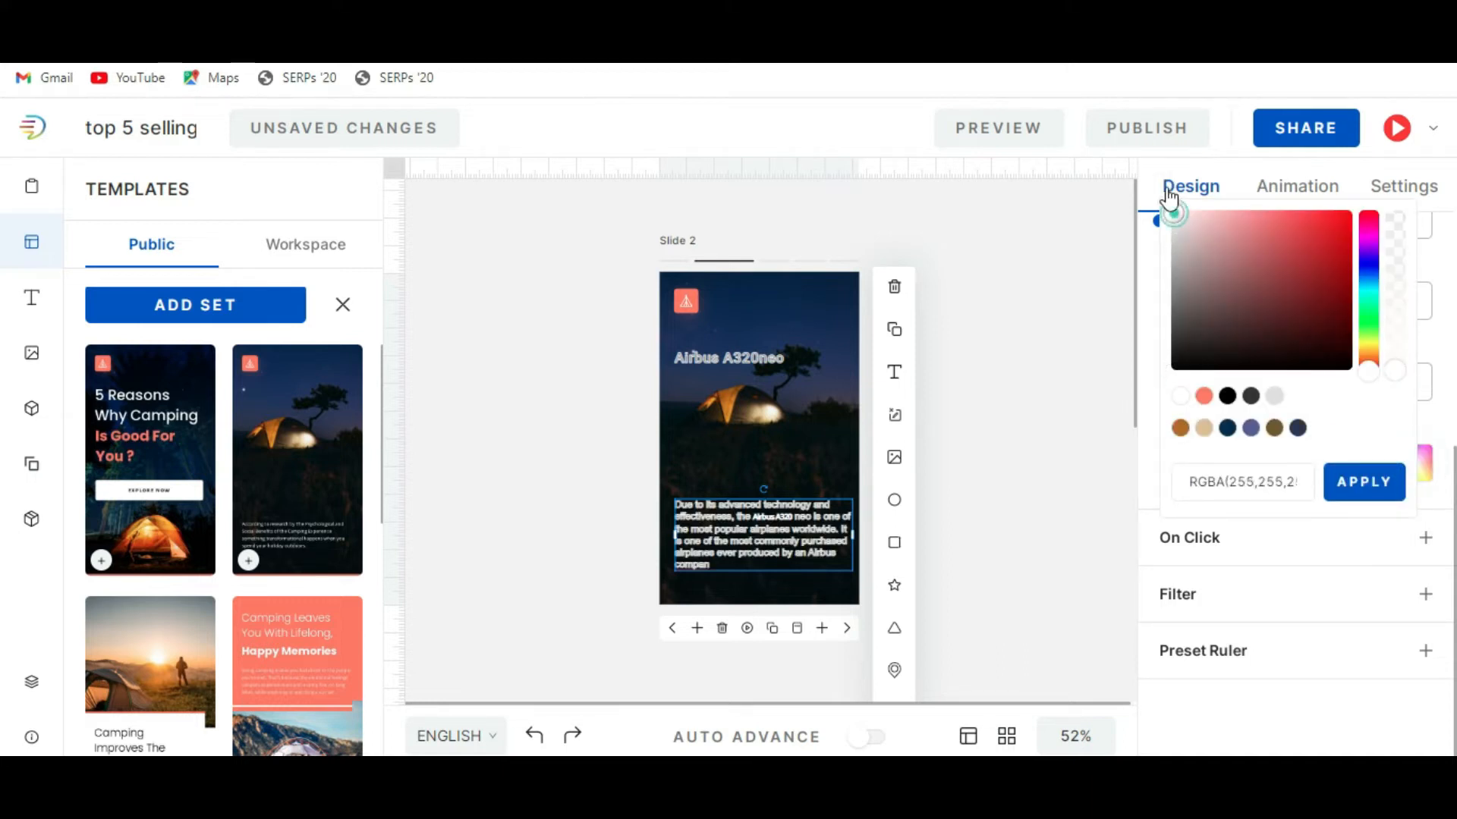
{"action": "left_click", "coordinate": [1006, 423]}
Set the slide 2 paragraph's stroke size to 1.4, line height to 1.8 and letter spacing to 0.7.
{"action": "left_click", "coordinate": [787, 540]}
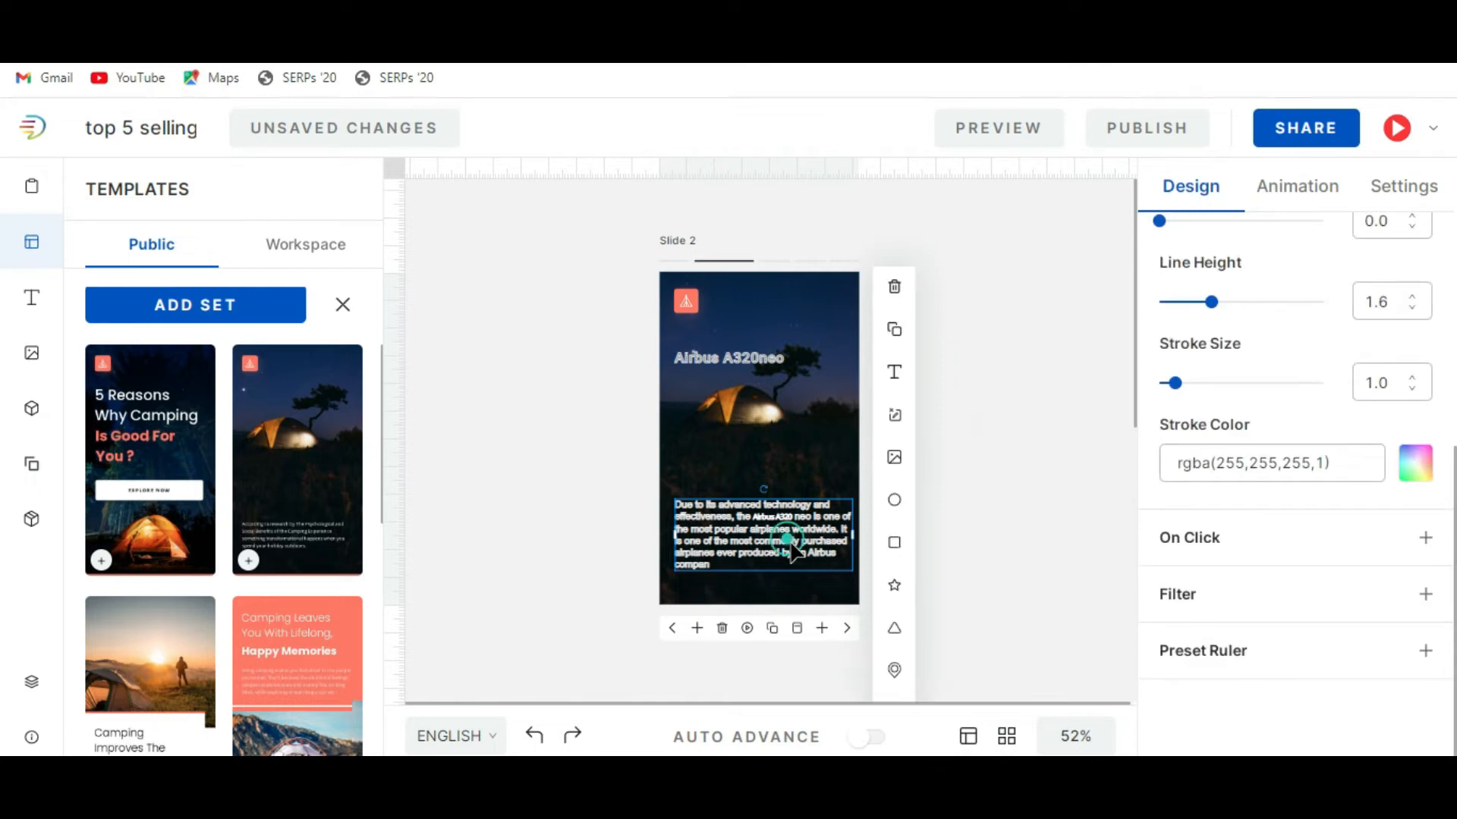
{"action": "mouse_move", "coordinate": [1175, 383]}
{"action": "left_mouse_down"}
{"action": "mouse_move", "coordinate": [1160, 382]}
{"action": "mouse_move", "coordinate": [1186, 384]}
{"action": "left_mouse_up"}
{"action": "mouse_move", "coordinate": [1216, 316]}
{"action": "left_mouse_down"}
{"action": "mouse_move", "coordinate": [1161, 329]}
{"action": "mouse_move", "coordinate": [1173, 342]}
{"action": "left_mouse_up"}
{"action": "scroll", "coordinate": [1241, 336], "scroll_direction": "up", "scroll_amount": 2}
{"action": "scroll", "coordinate": [1268, 449], "scroll_direction": "up", "scroll_amount": 3}
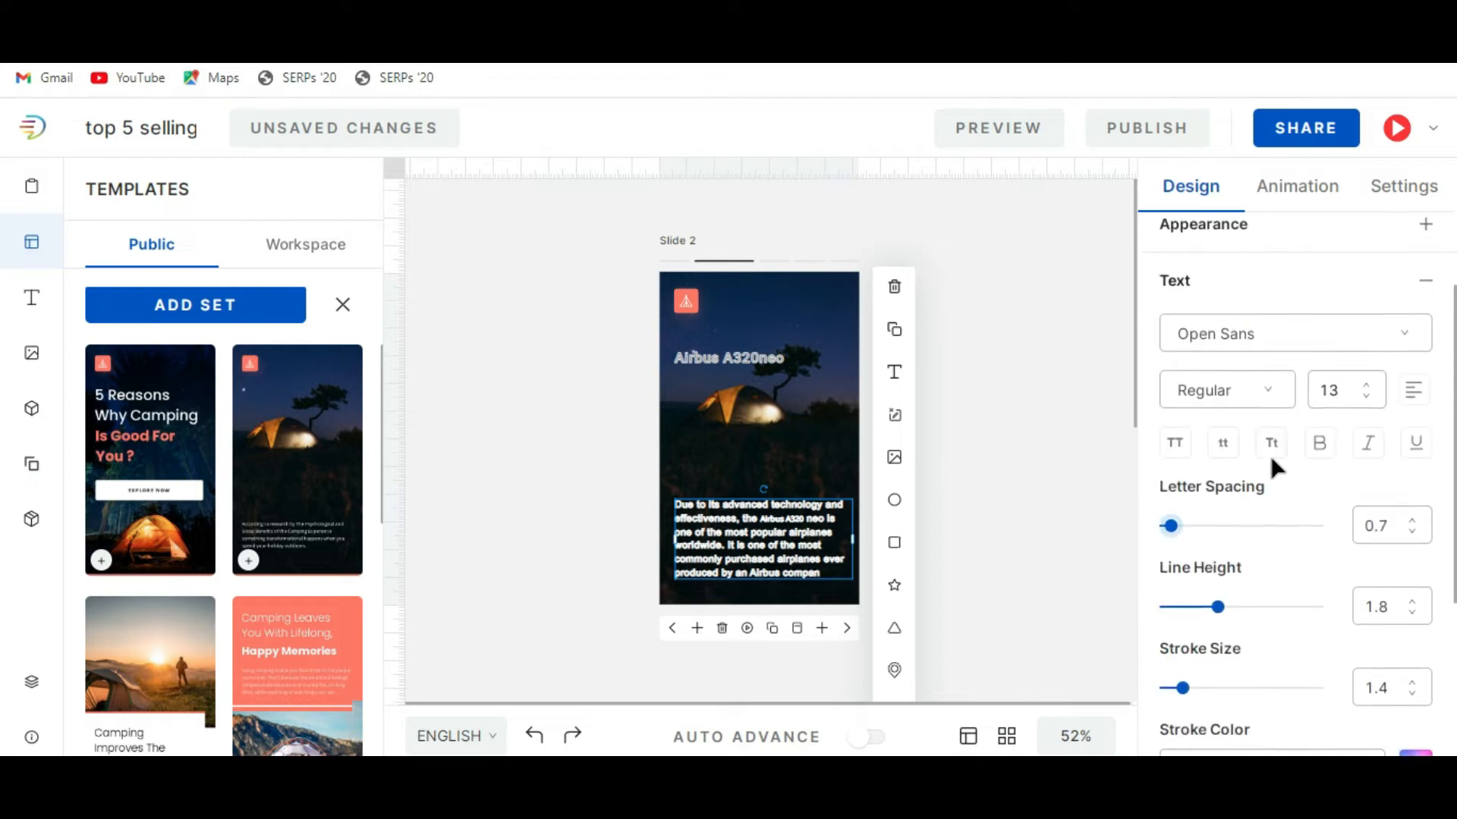
Try the Bold and Light font weights on the slide 2 paragraph.
{"action": "left_click", "coordinate": [1269, 405]}
{"action": "left_click", "coordinate": [1218, 603]}
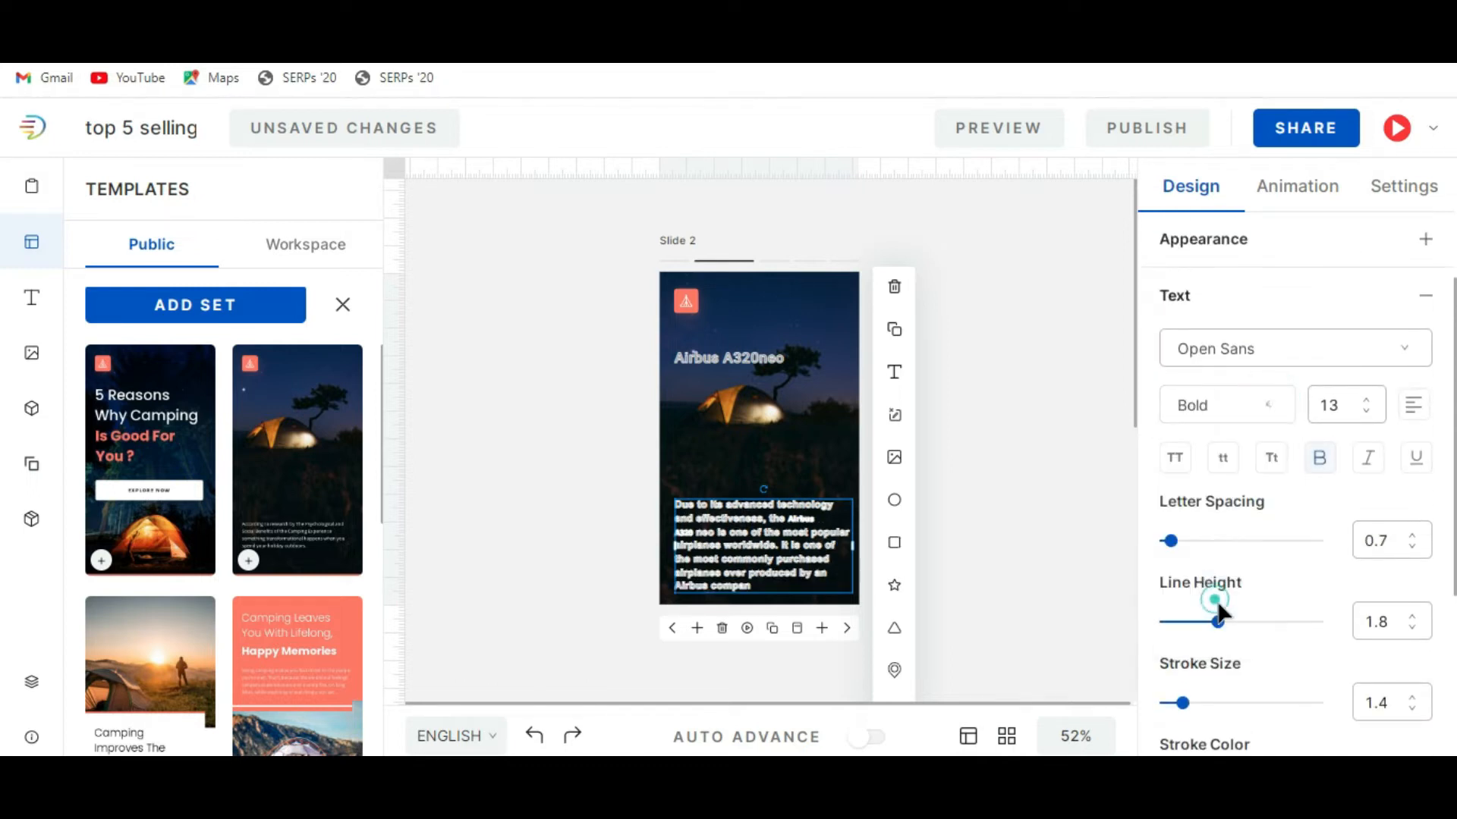
{"action": "left_click", "coordinate": [1237, 405]}
{"action": "left_click", "coordinate": [1218, 452]}
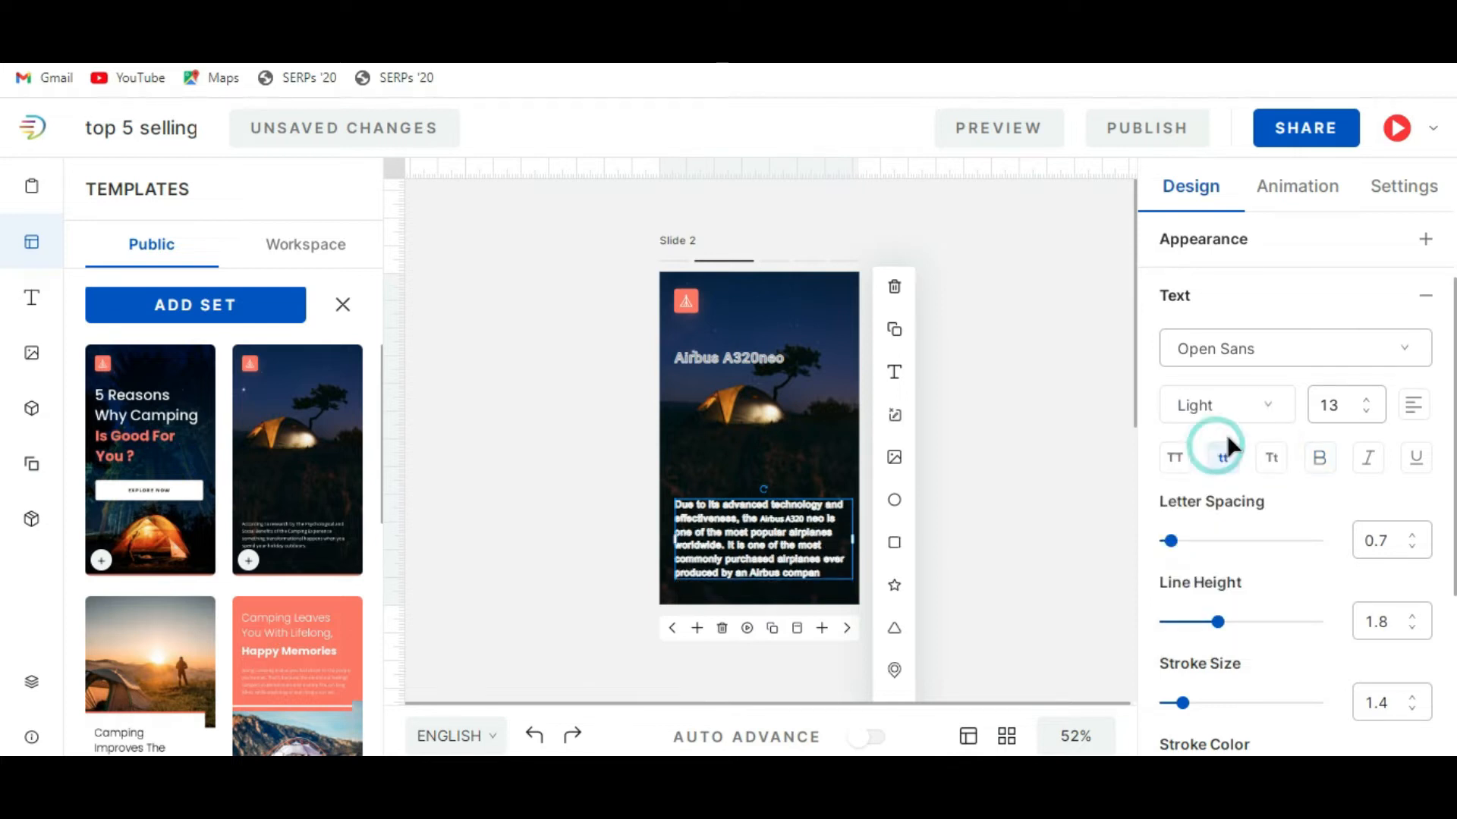
Change the slide 2 paragraph's font to Abel.
{"action": "left_click", "coordinate": [1298, 344]}
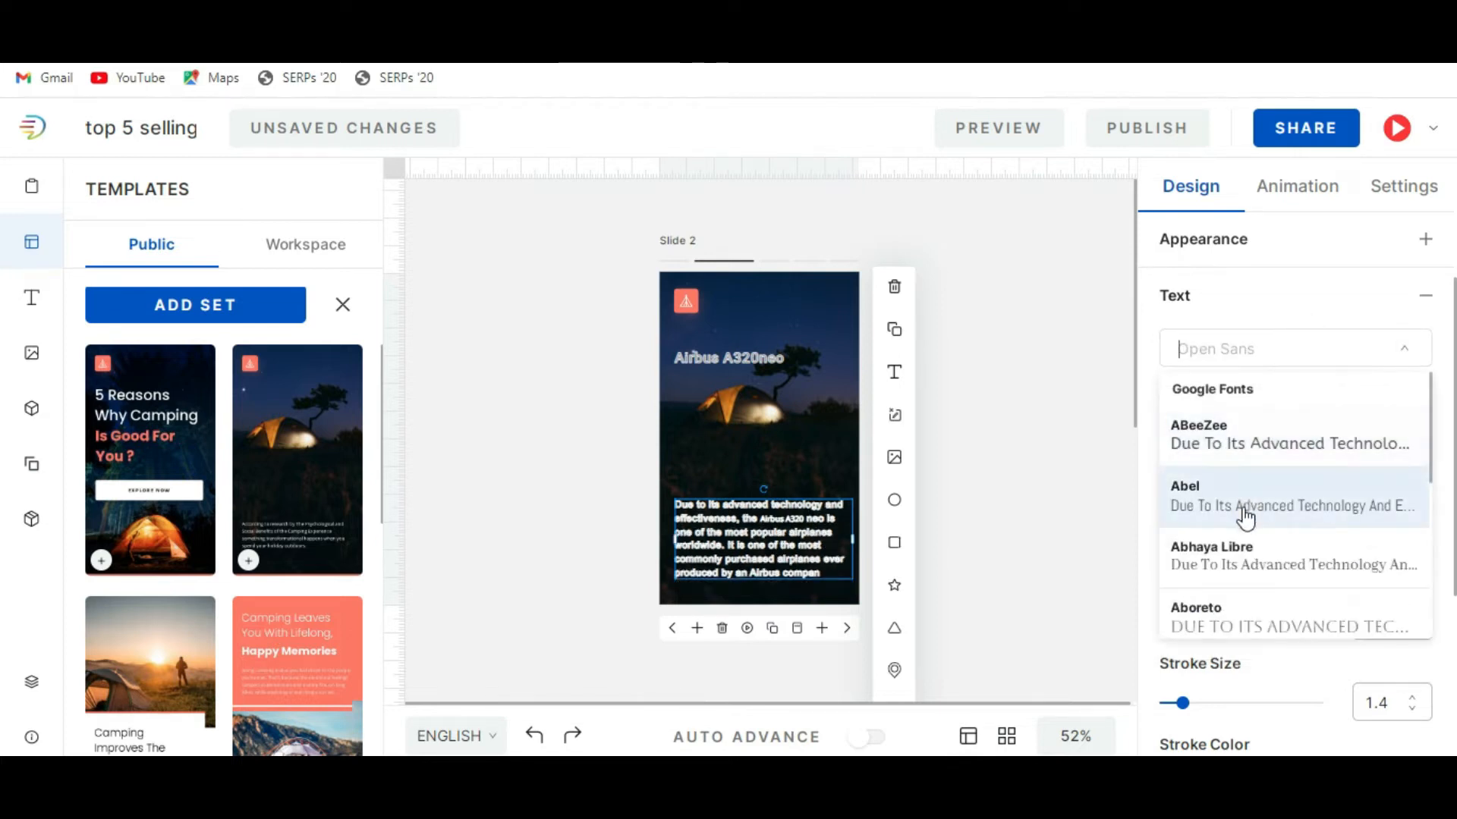
{"action": "left_click", "coordinate": [1245, 508]}
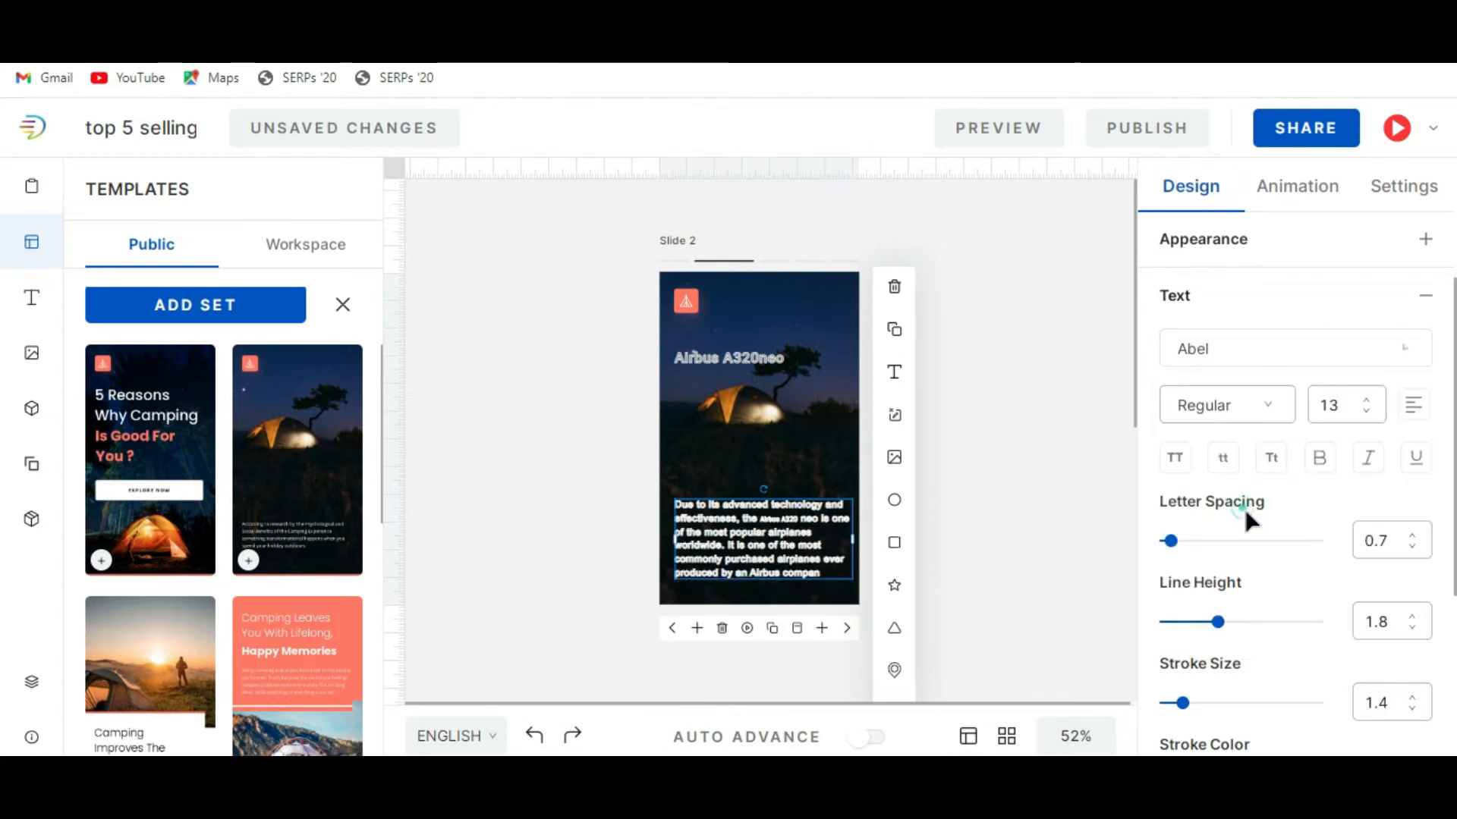
{"action": "left_click", "coordinate": [940, 524]}
Set the canvas zoom to 75% and examine the slide 2 heading, paragraph and text settings.
{"action": "left_click", "coordinate": [1077, 736]}
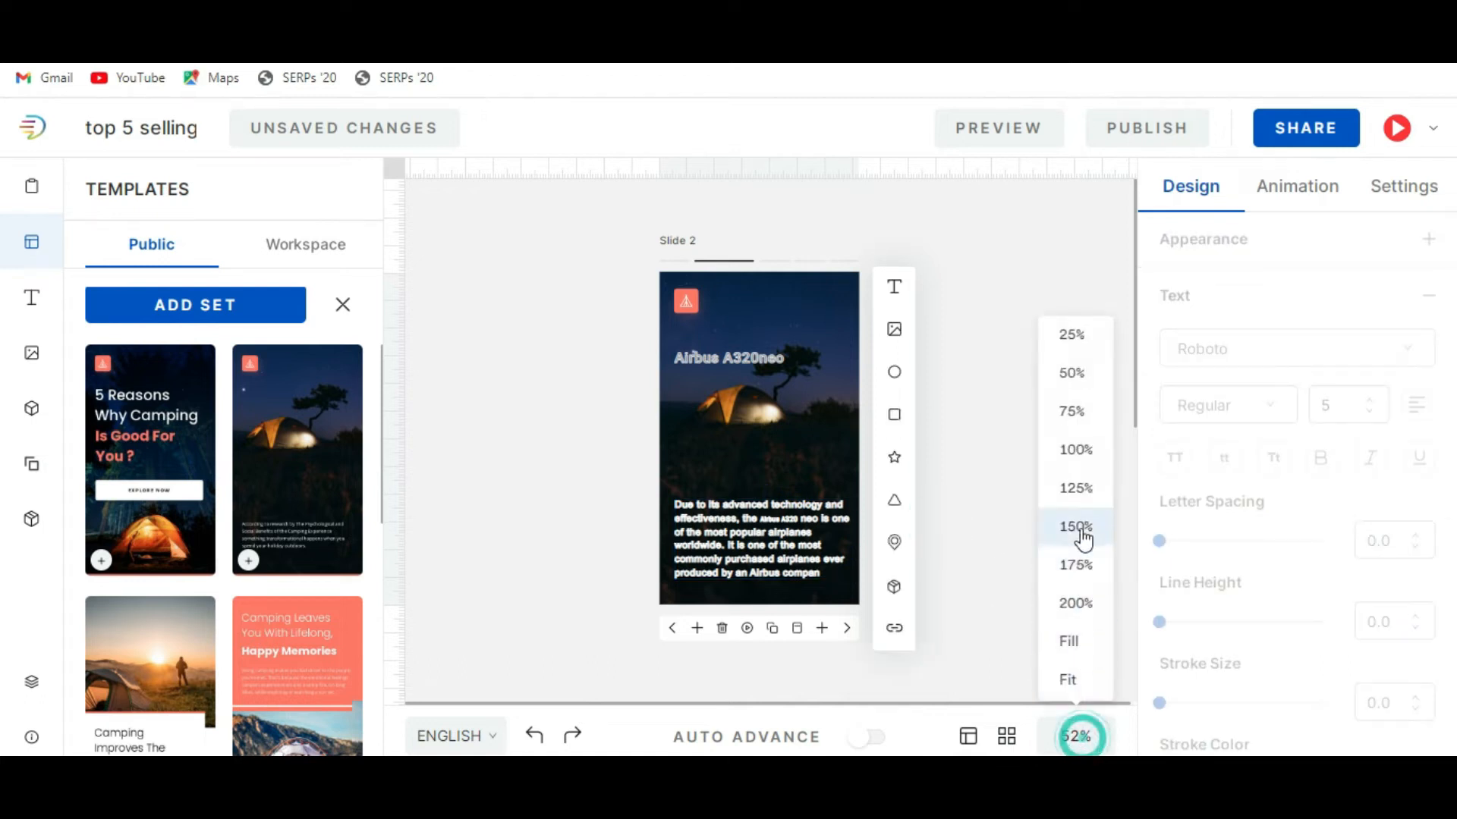
{"action": "left_click", "coordinate": [1076, 416]}
{"action": "scroll", "coordinate": [850, 500], "scroll_direction": "down", "scroll_amount": 3}
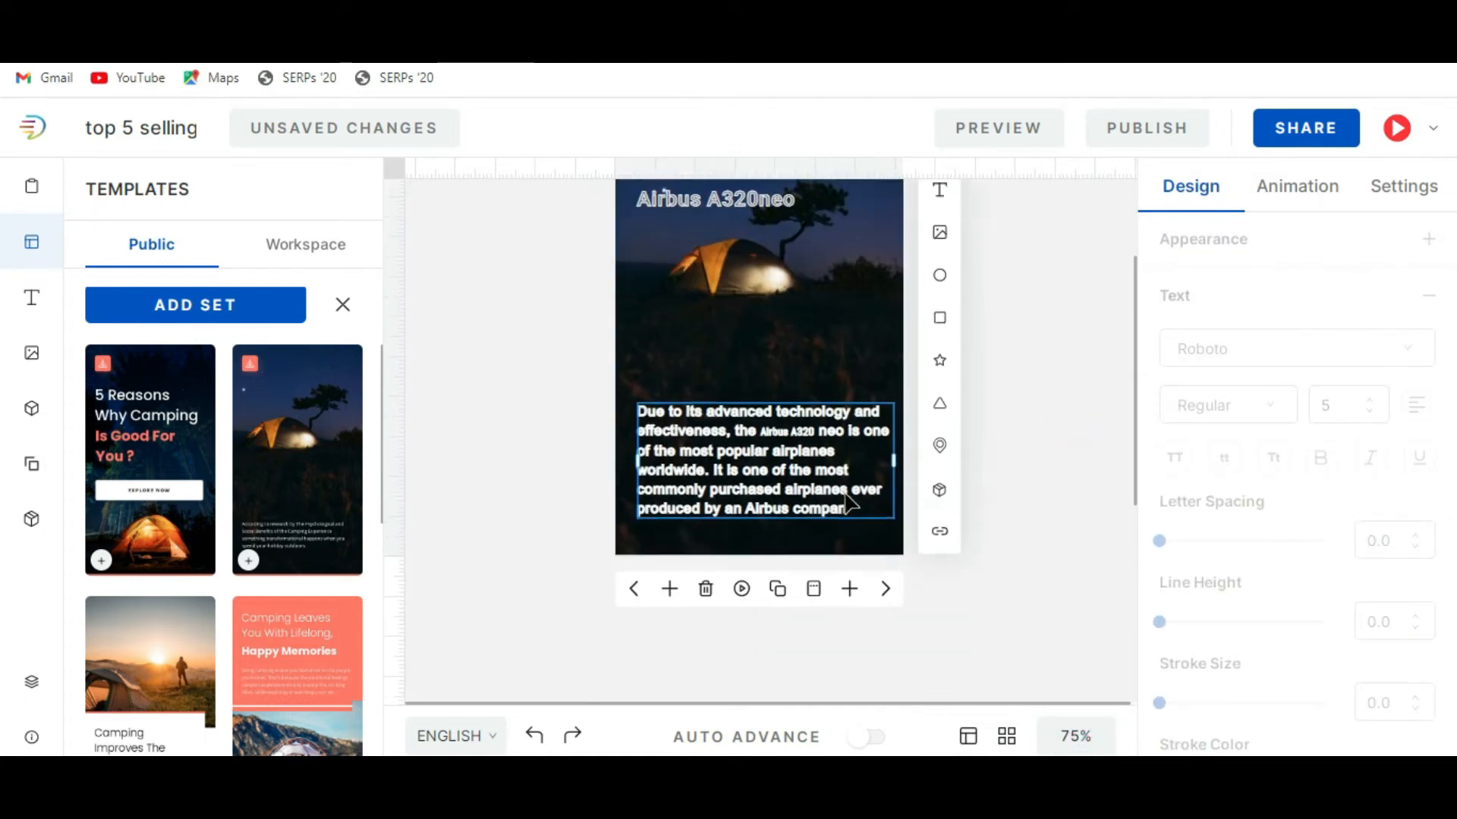
{"action": "scroll", "coordinate": [994, 552], "scroll_direction": "up", "scroll_amount": 2}
{"action": "left_click", "coordinate": [804, 561]}
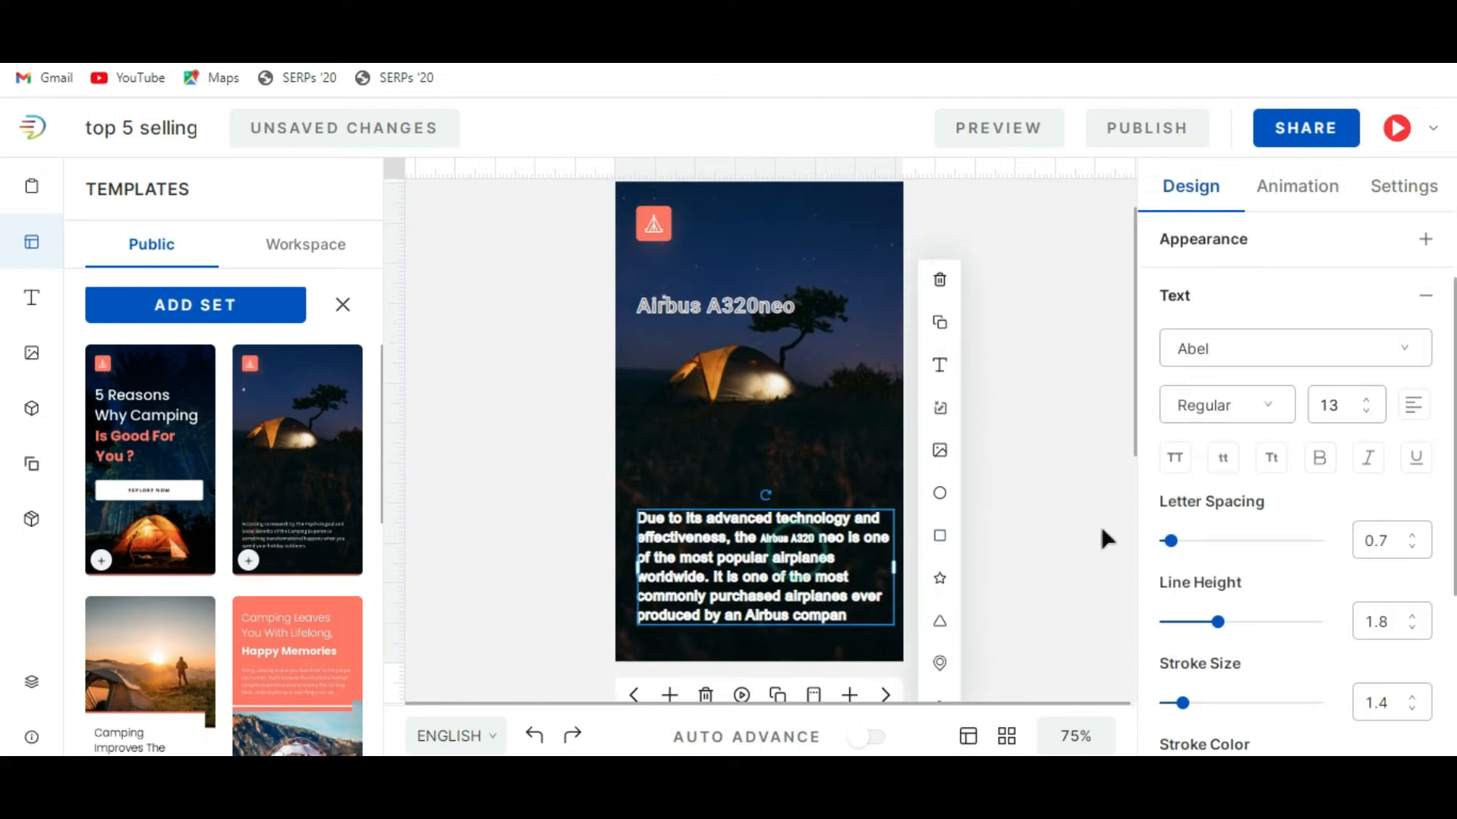
{"action": "scroll", "coordinate": [1044, 511], "scroll_direction": "down", "scroll_amount": 2}
{"action": "scroll", "coordinate": [1044, 511], "scroll_direction": "up", "scroll_amount": 2}
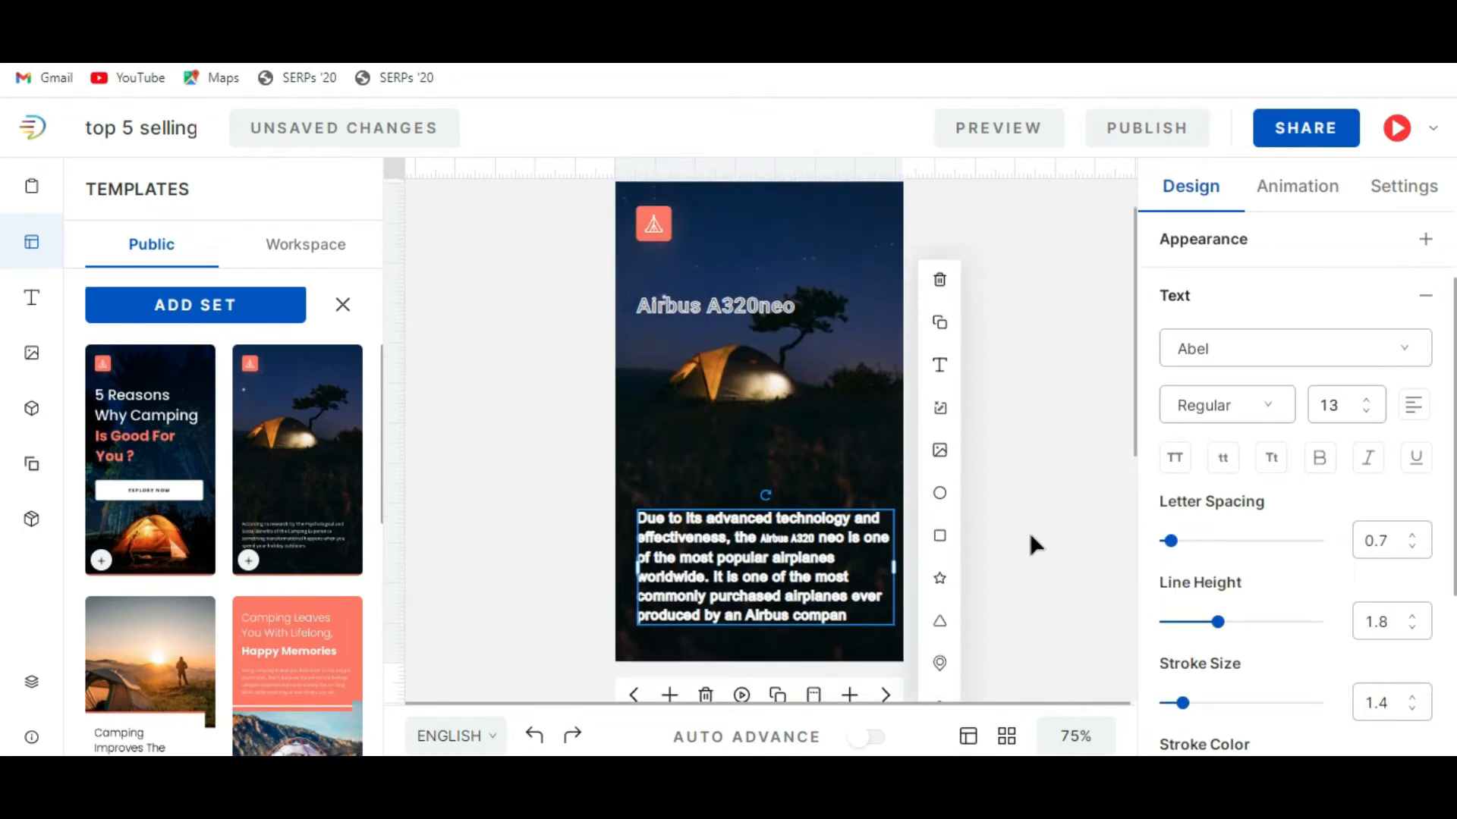
Copy "Boeing B737 MAX aircraft." from the Jetline Marvel article and replace the "Camping Improves The" text on slide 3 with it.
{"action": "left_click", "coordinate": [886, 695]}
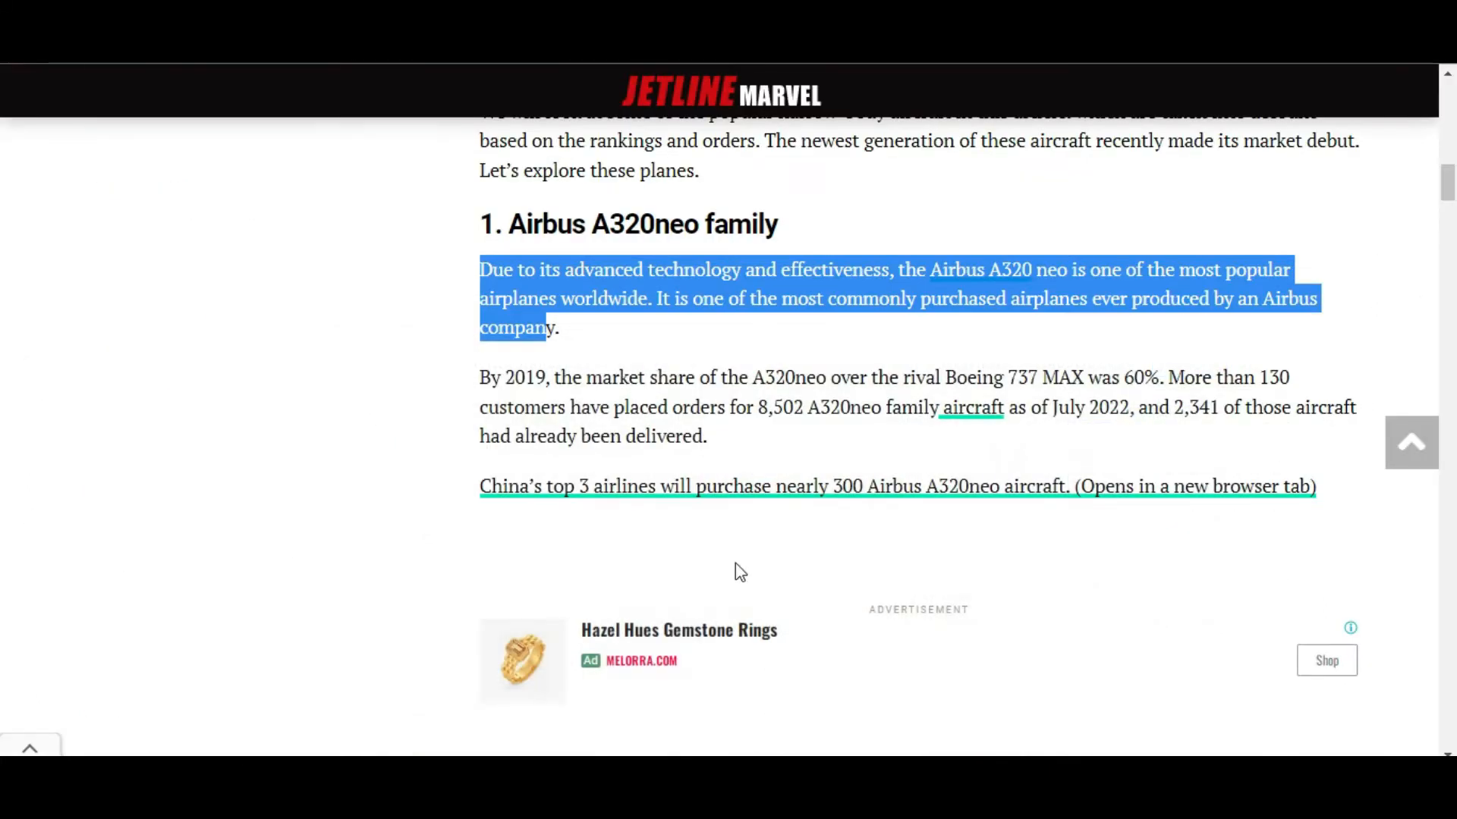
{"action": "scroll", "coordinate": [735, 563], "scroll_direction": "down", "scroll_amount": 15}
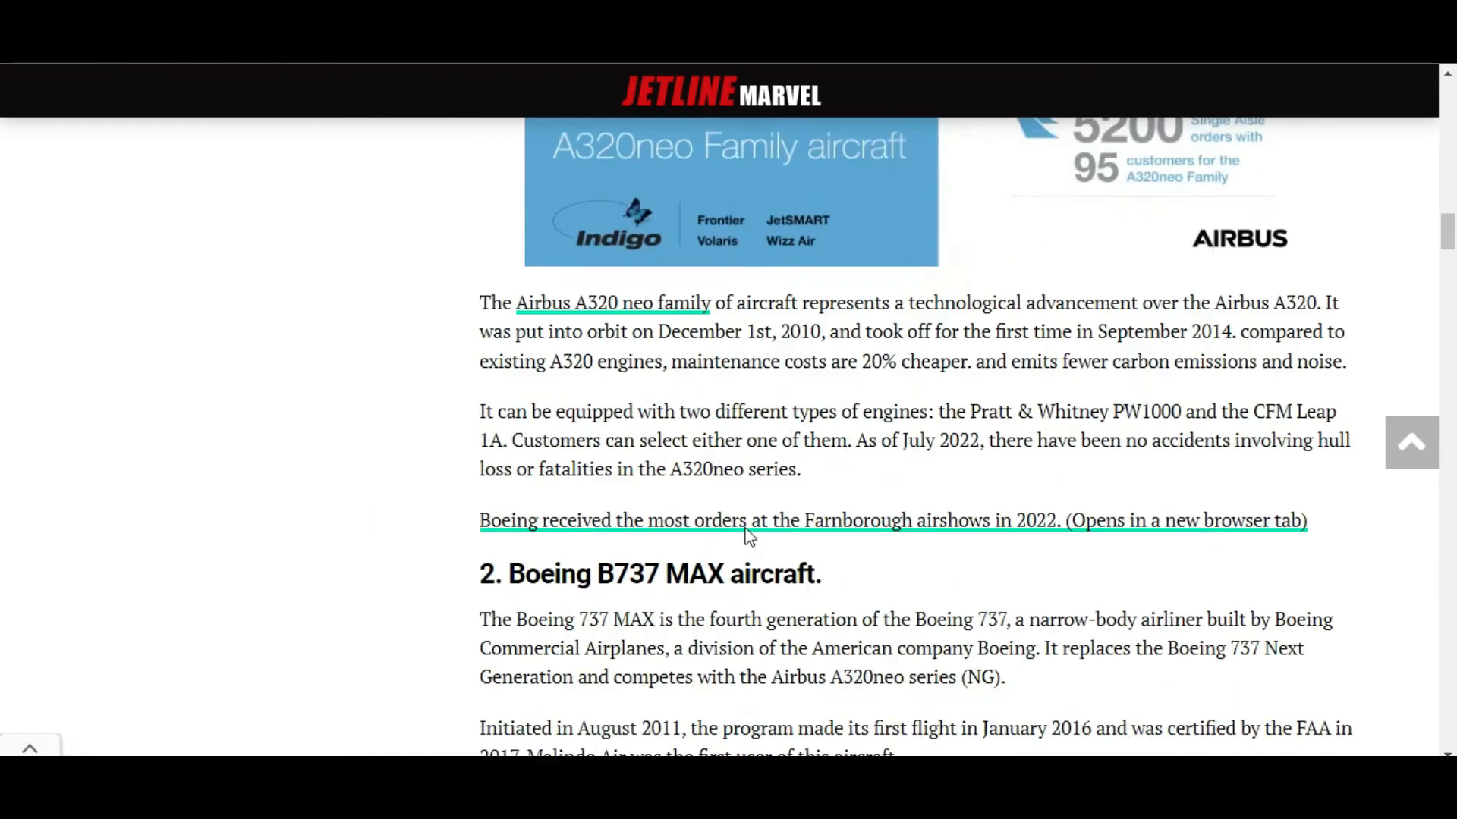
{"action": "left_click_drag", "start_coordinate": [507, 340], "coordinate": [823, 339]}
{"action": "right_click", "coordinate": [741, 347]}
{"action": "left_click", "coordinate": [780, 366]}
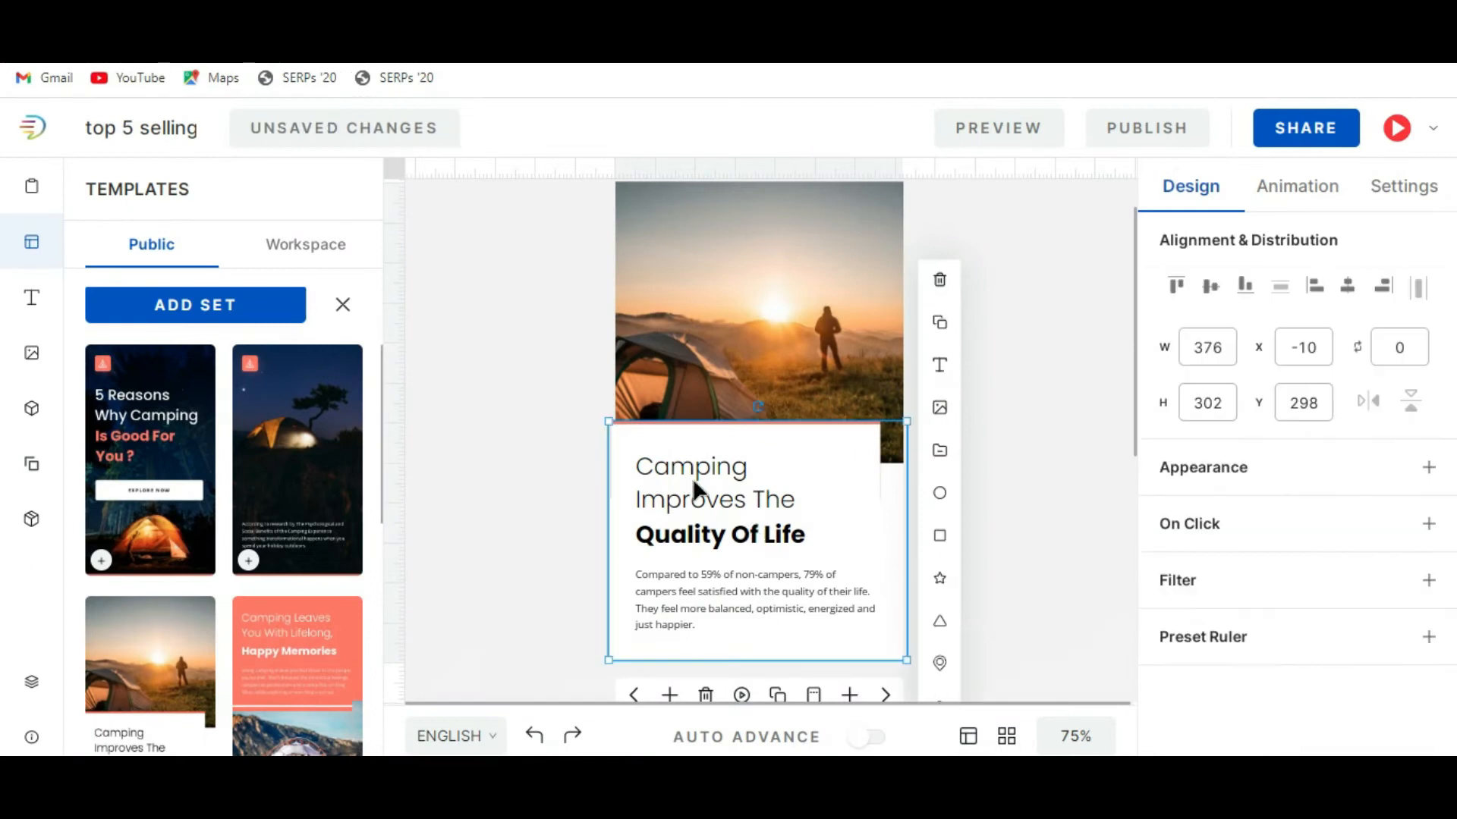
{"action": "left_click", "coordinate": [693, 478]}
{"action": "left_click", "coordinate": [694, 478]}
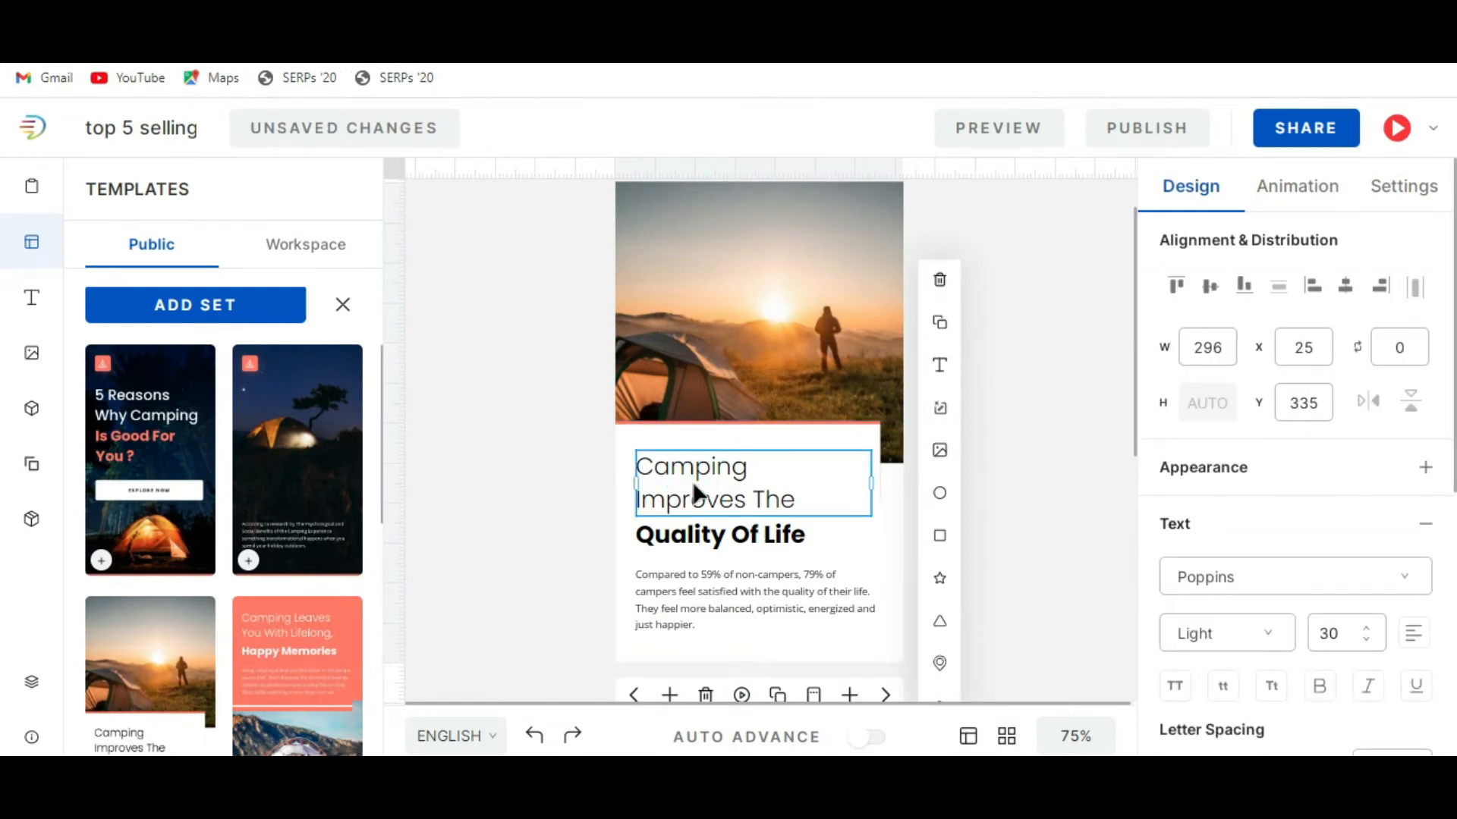
{"action": "key", "text": "ctrl+a"}
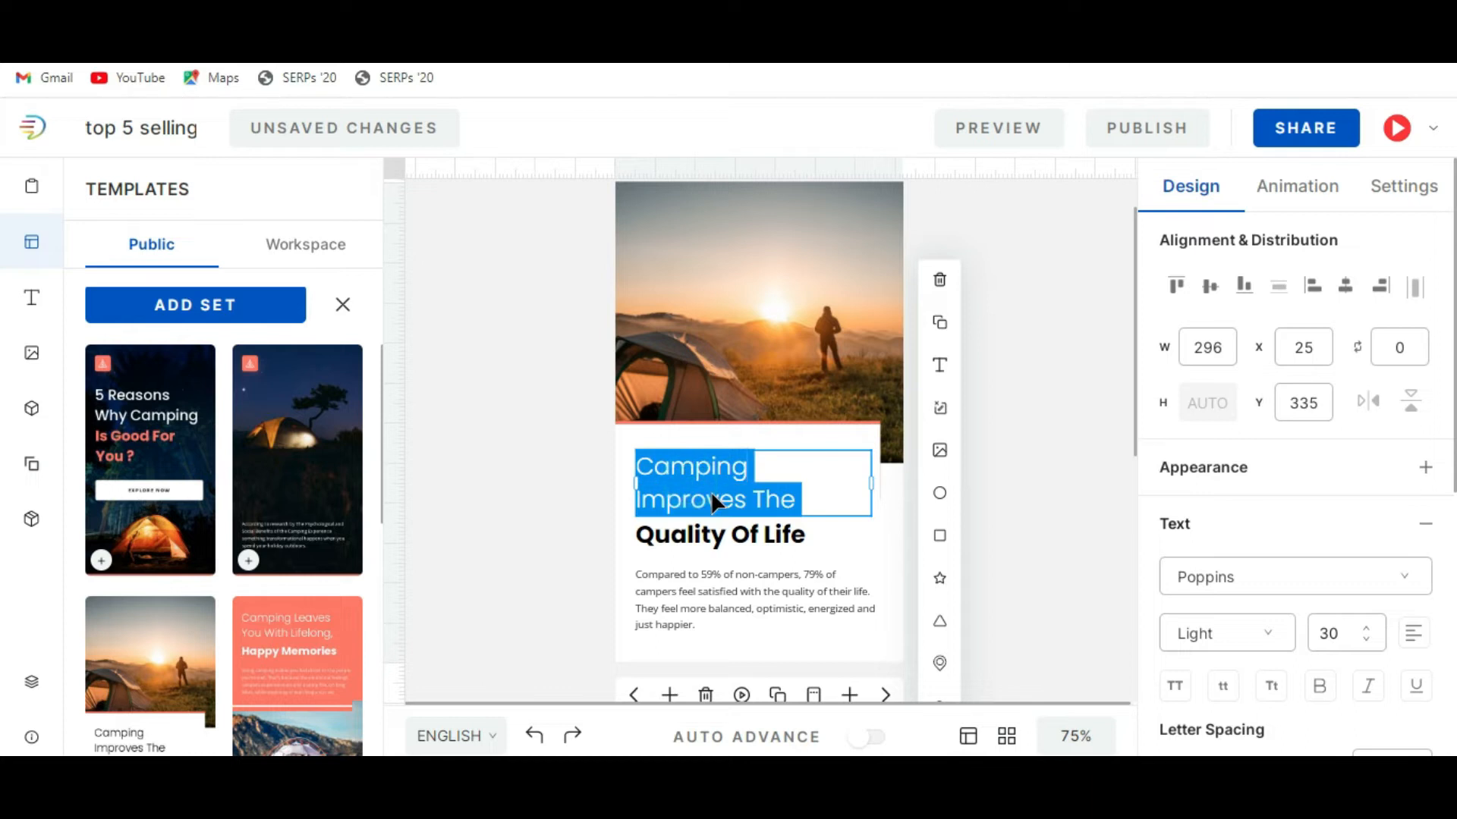
{"action": "key", "text": "ctrl+v"}
{"action": "type", "text": "."}
{"action": "left_click", "coordinate": [1040, 471]}
Shorten the slide 3 heading to "Boeing B737 MAX." by removing the word "aircraft".
{"action": "left_click", "coordinate": [739, 498]}
{"action": "left_click", "coordinate": [741, 502]}
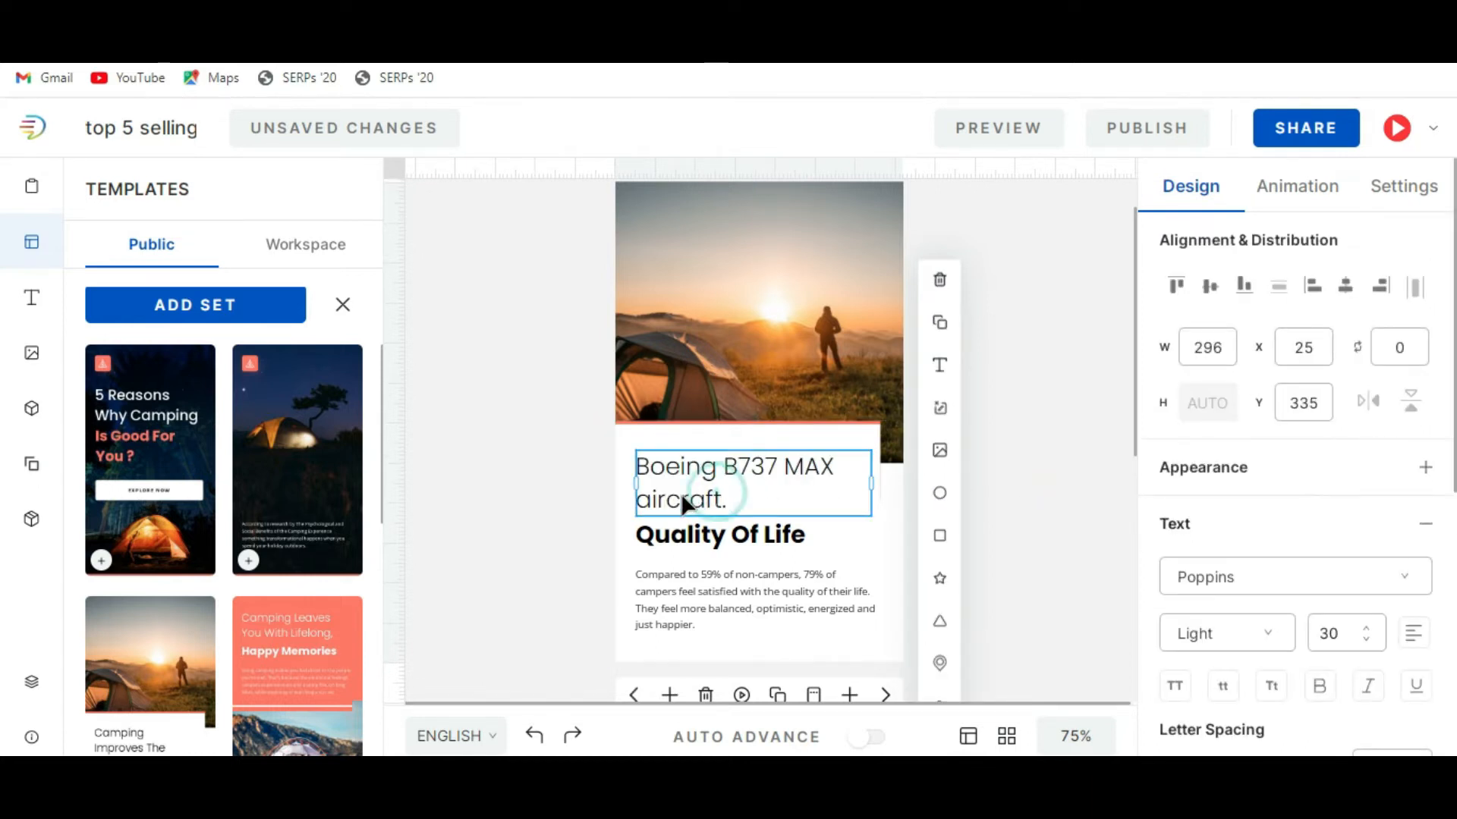
{"action": "double_click", "coordinate": [687, 503]}
{"action": "key", "text": "BackSpace"}
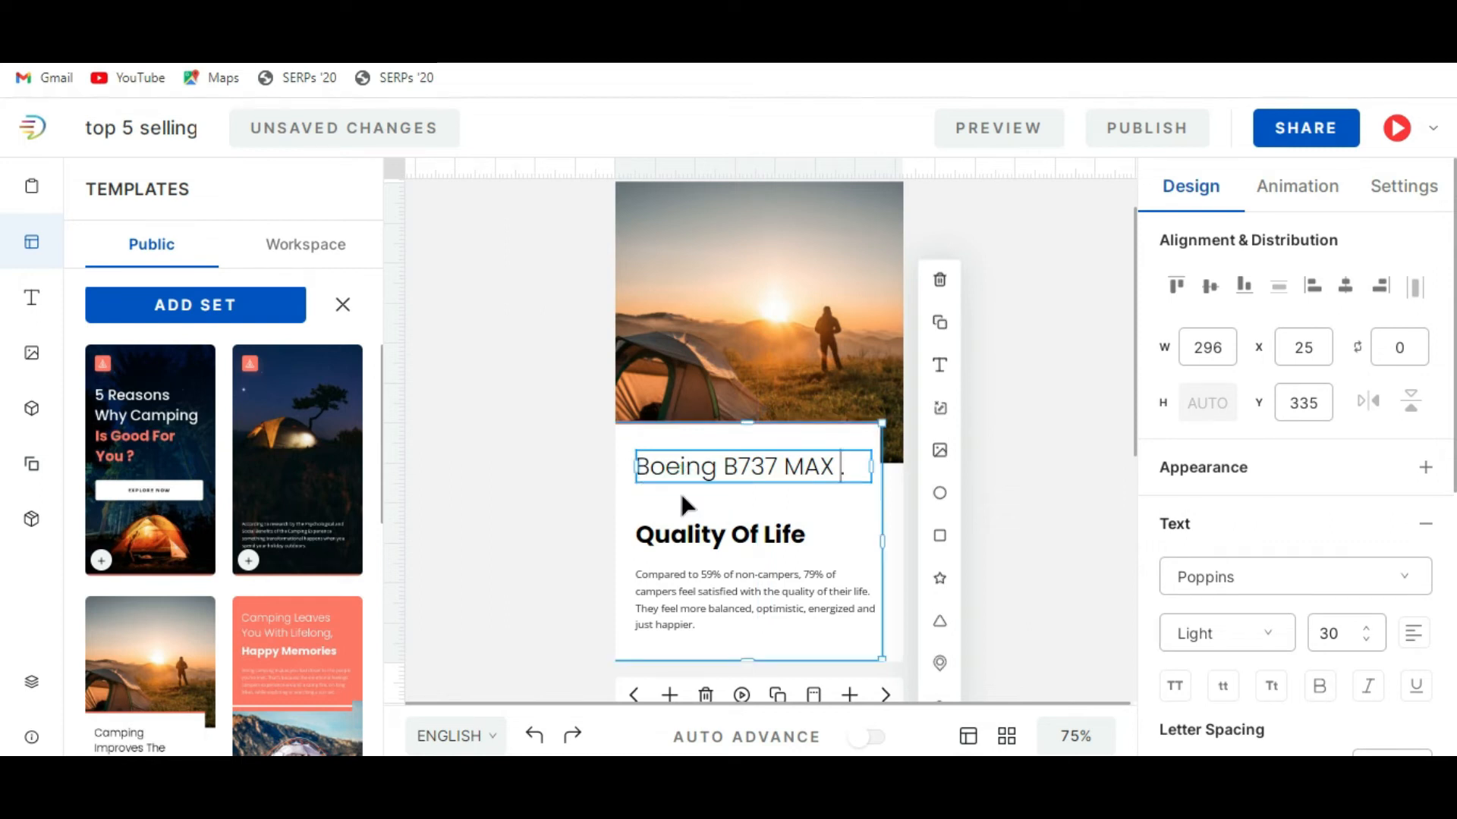
{"action": "key", "text": "BackSpace"}
{"action": "left_click", "coordinate": [1049, 472]}
Replace the slide 3 body paragraph with the article's first sentence about the Boeing 737 MAX.
{"action": "left_click", "coordinate": [737, 585]}
{"action": "left_click", "coordinate": [738, 585]}
{"action": "key", "text": "alt+Tab"}
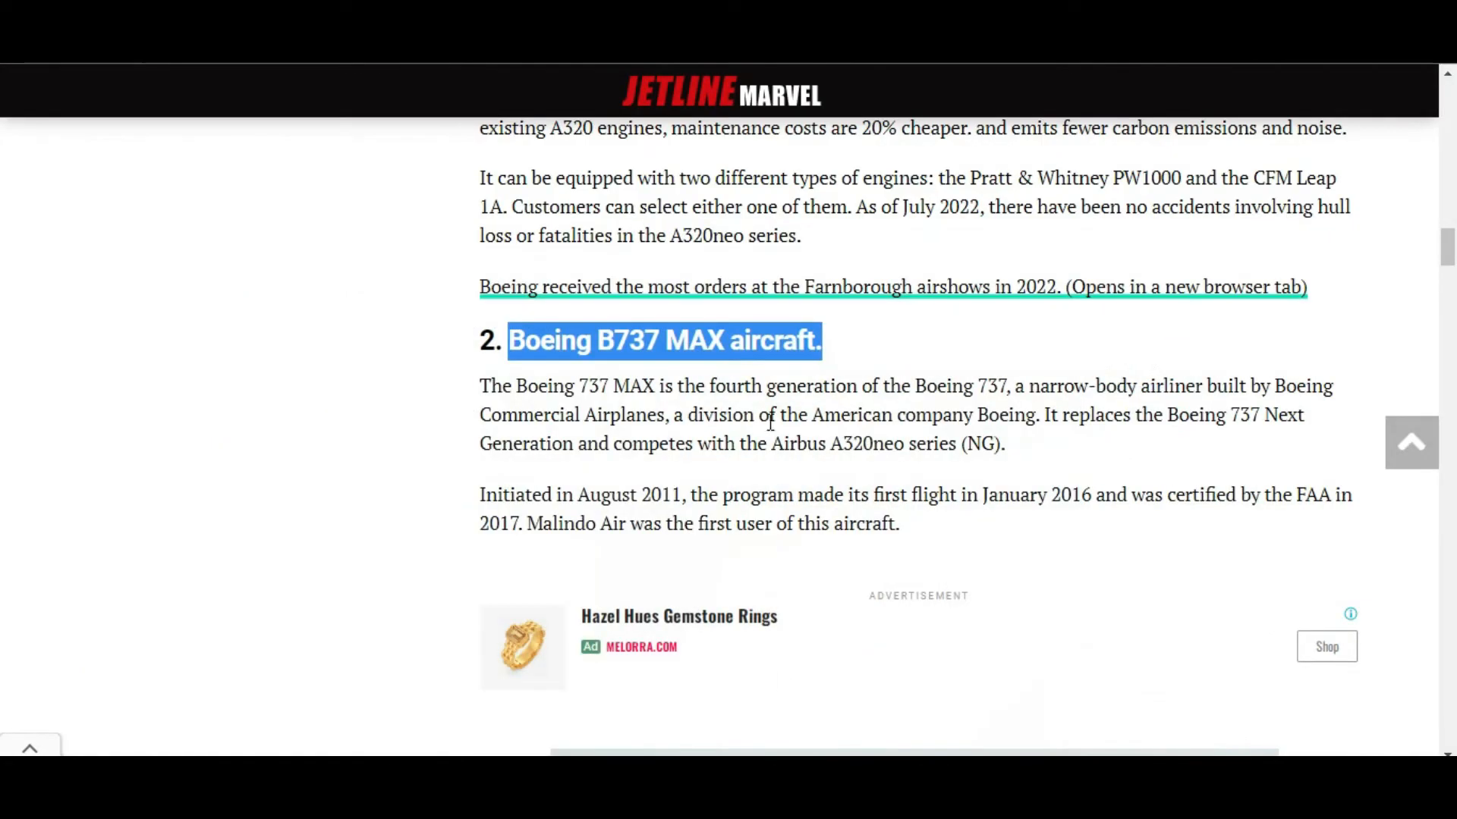
{"action": "left_click", "coordinate": [482, 385]}
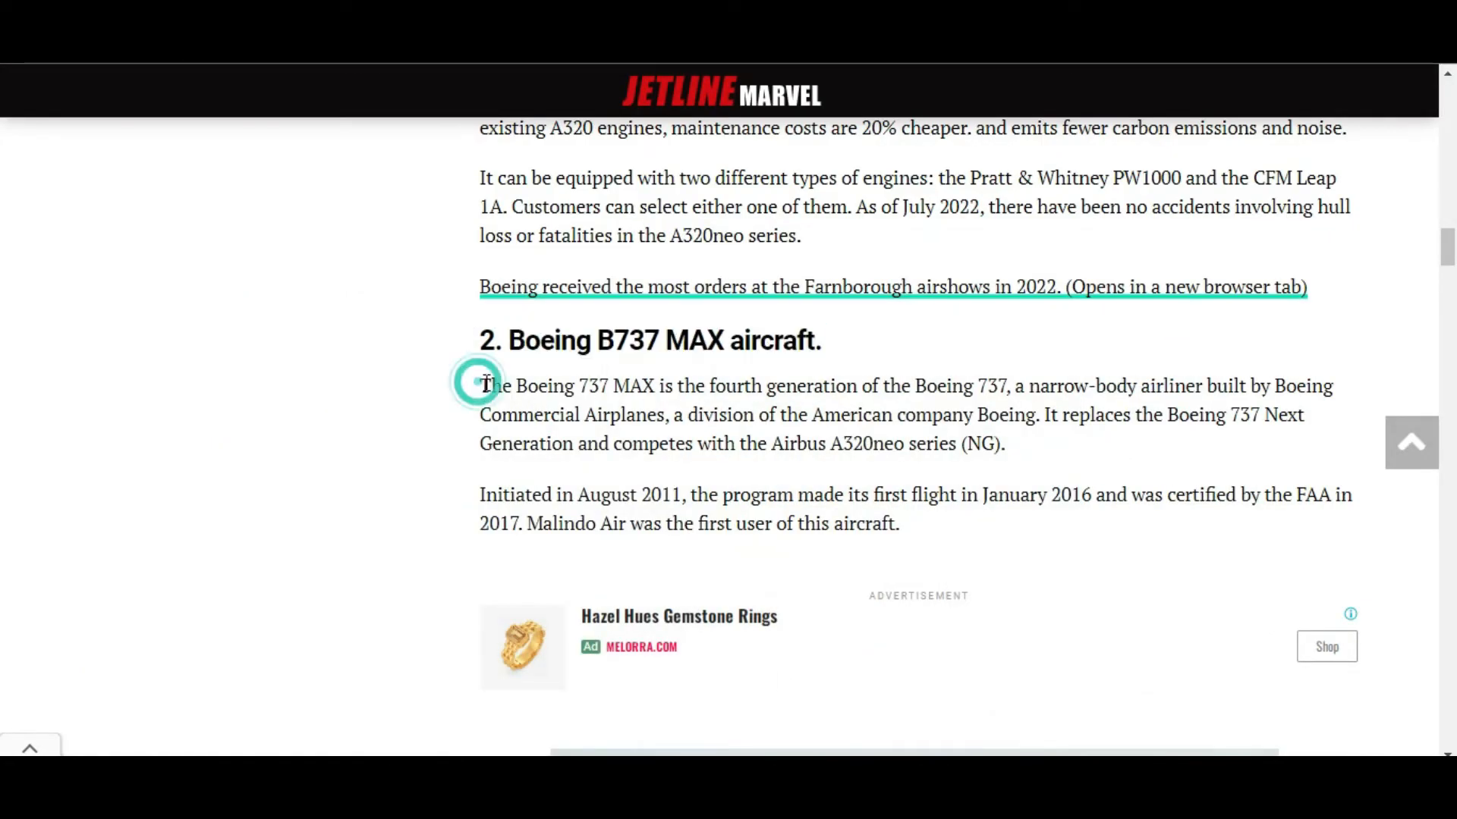
{"action": "left_click_drag", "start_coordinate": [482, 385], "coordinate": [1042, 414]}
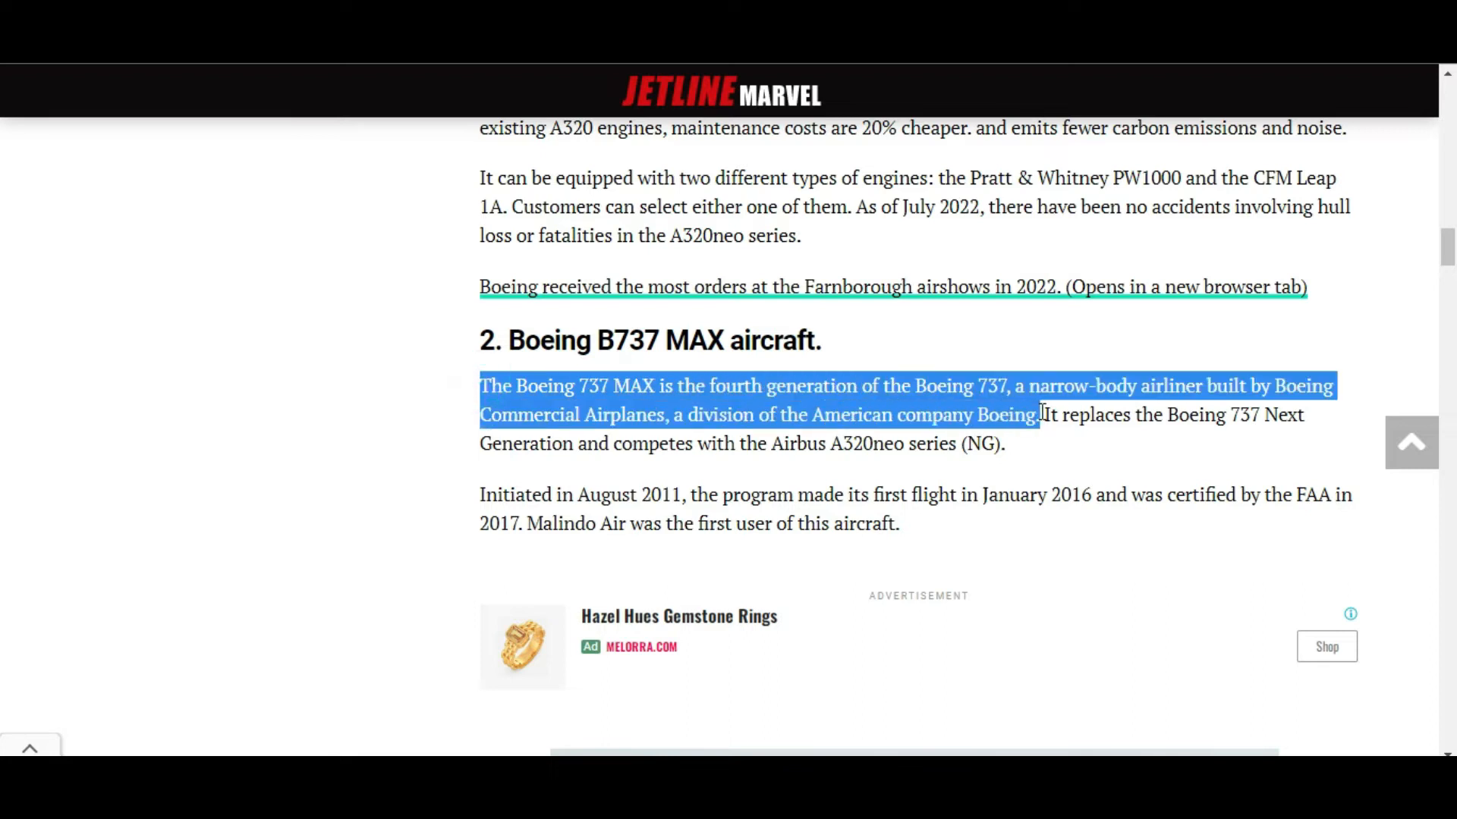
{"action": "key", "text": "alt+Tab"}
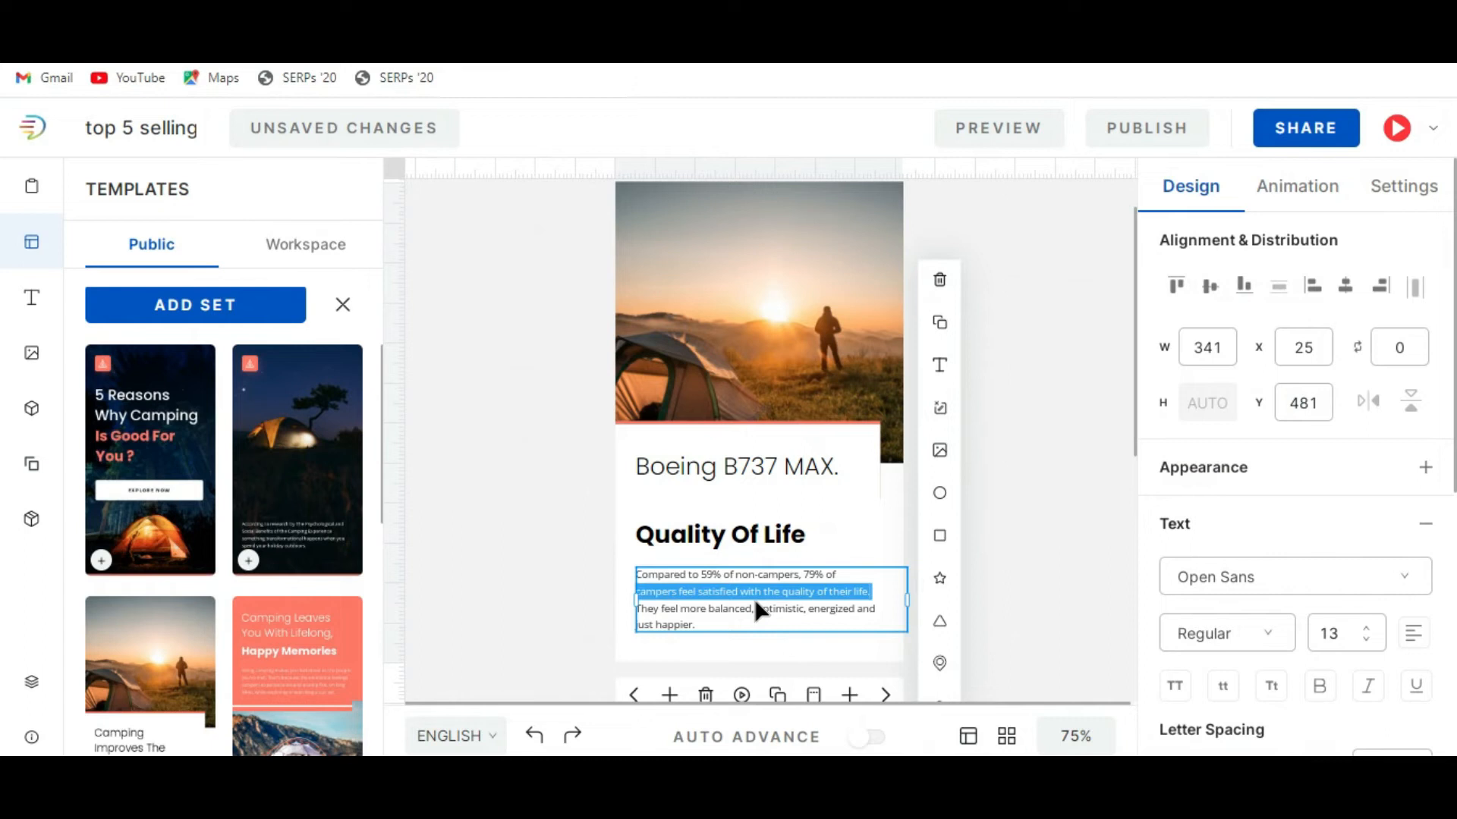
{"action": "key", "text": "ctrl+a"}
{"action": "key", "text": "ctrl+v"}
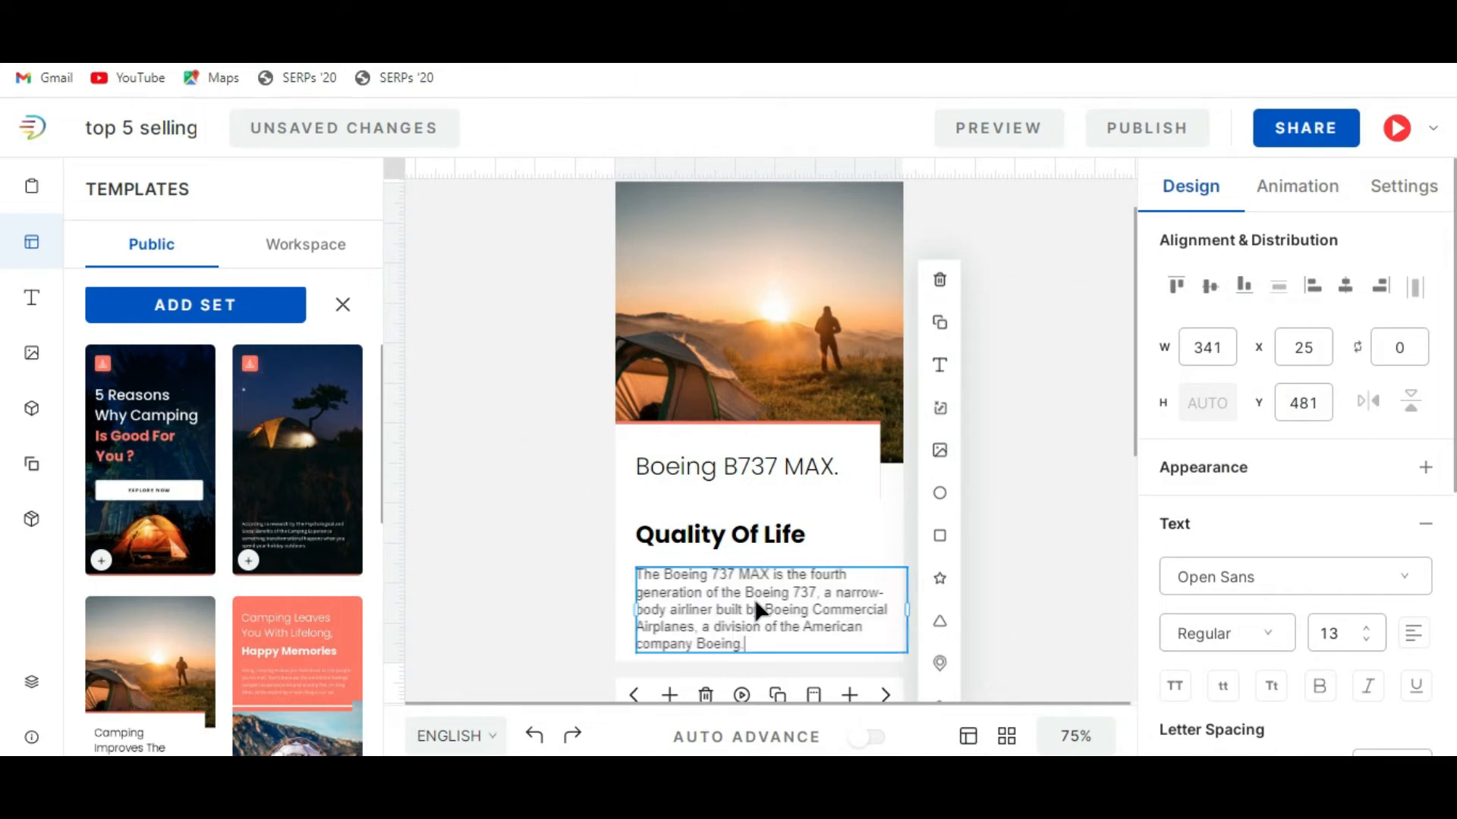
{"action": "left_click", "coordinate": [1064, 521]}
Delete "a division of the American company Boeing." from the end of the slide 3 body paragraph.
{"action": "mouse_move", "coordinate": [839, 609]}
{"action": "left_mouse_down"}
{"action": "mouse_move", "coordinate": [831, 594]}
{"action": "mouse_move", "coordinate": [837, 611]}
{"action": "left_mouse_up"}
{"action": "left_click", "coordinate": [832, 600]}
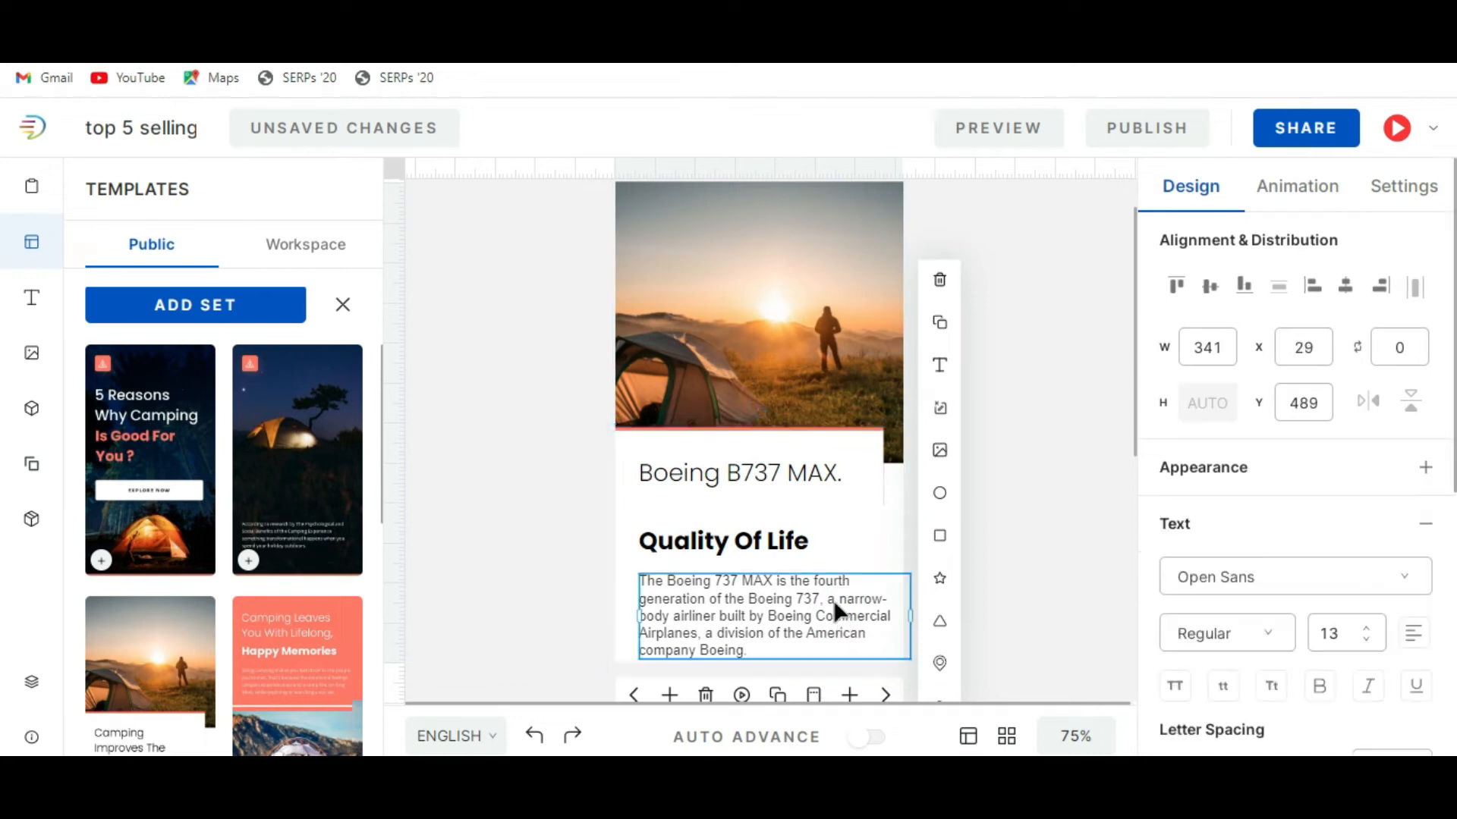
{"action": "double_click", "coordinate": [784, 634]}
{"action": "left_click", "coordinate": [815, 629]}
{"action": "double_click", "coordinate": [708, 634]}
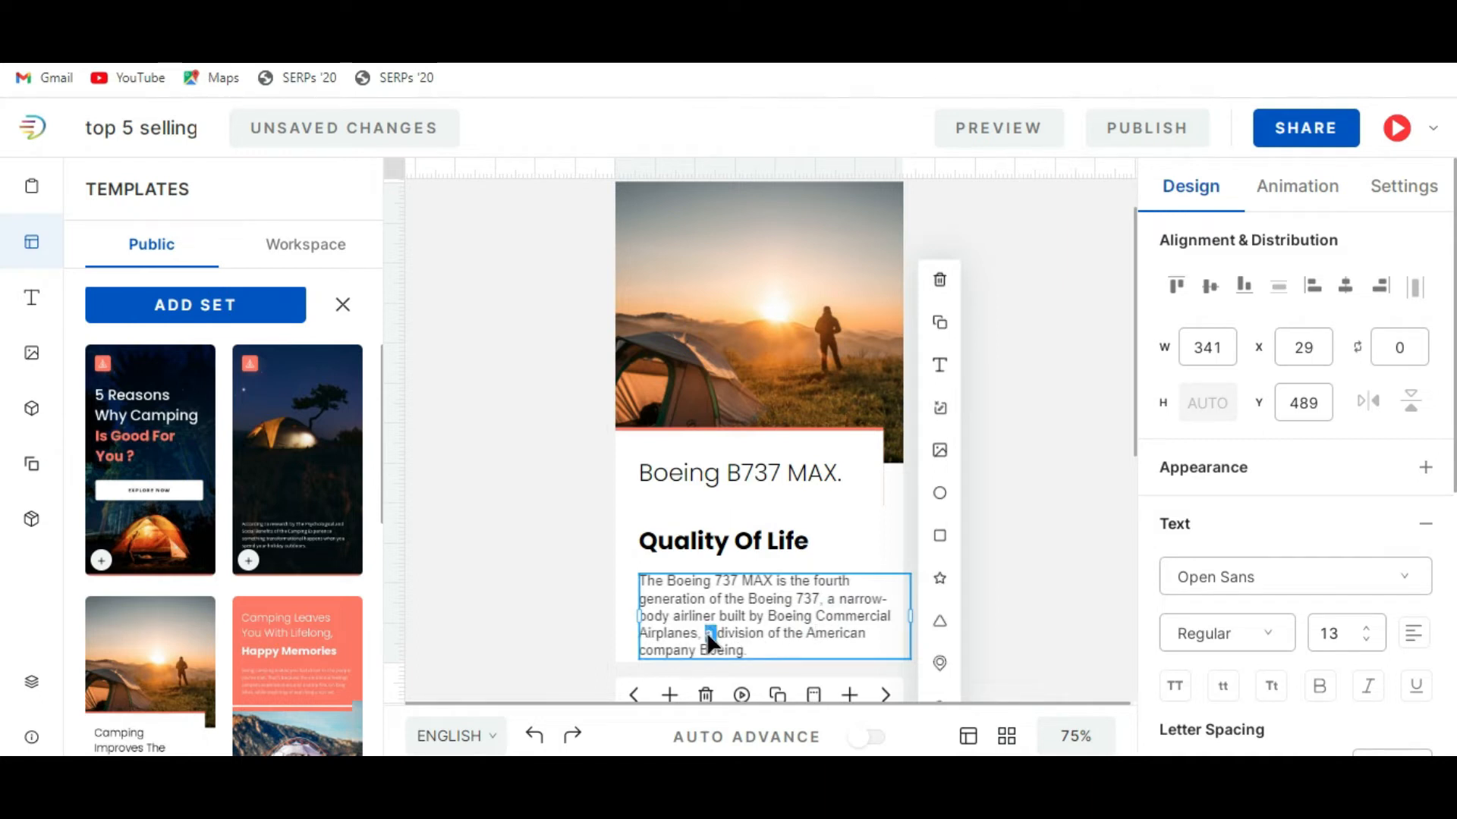
{"action": "key", "text": "shift+Down"}
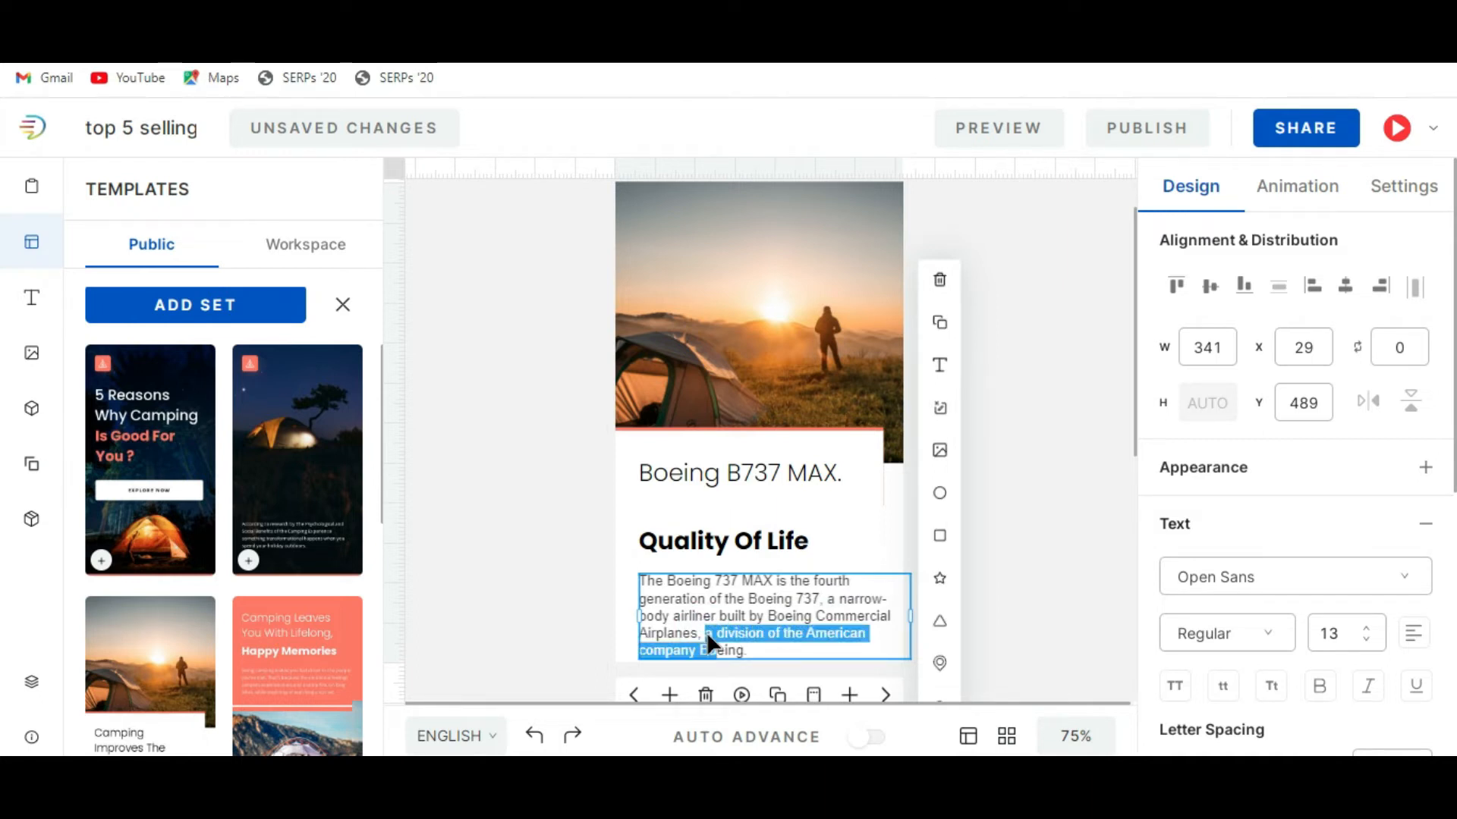
{"action": "key", "text": "BackSpace"}
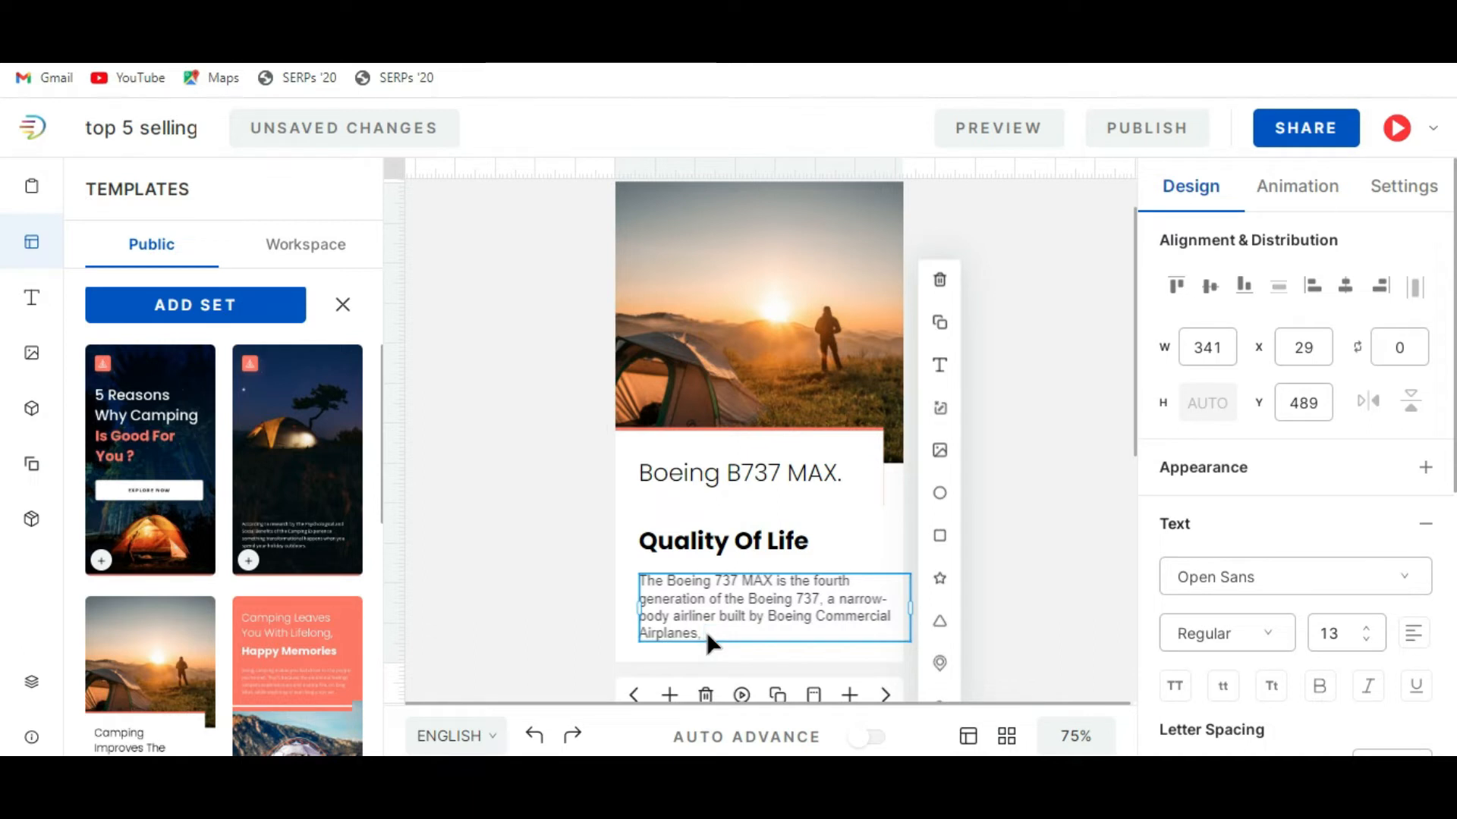
{"action": "left_click", "coordinate": [1032, 486]}
Delete the "Quality Of Life" heading and move the body paragraph up beneath the "Boeing B737 MAX." heading.
{"action": "double_click", "coordinate": [769, 536]}
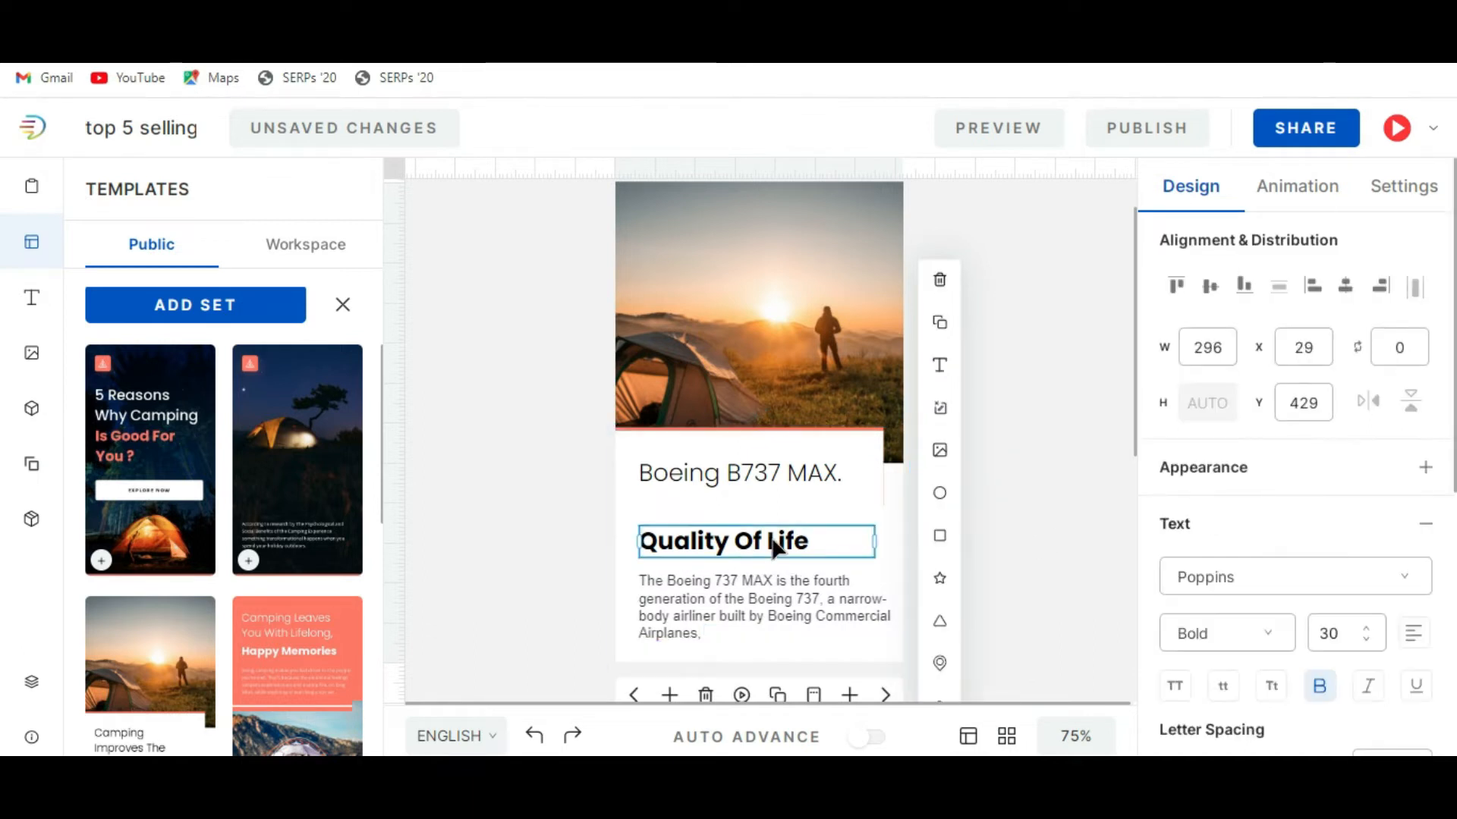
{"action": "key", "text": "Delete"}
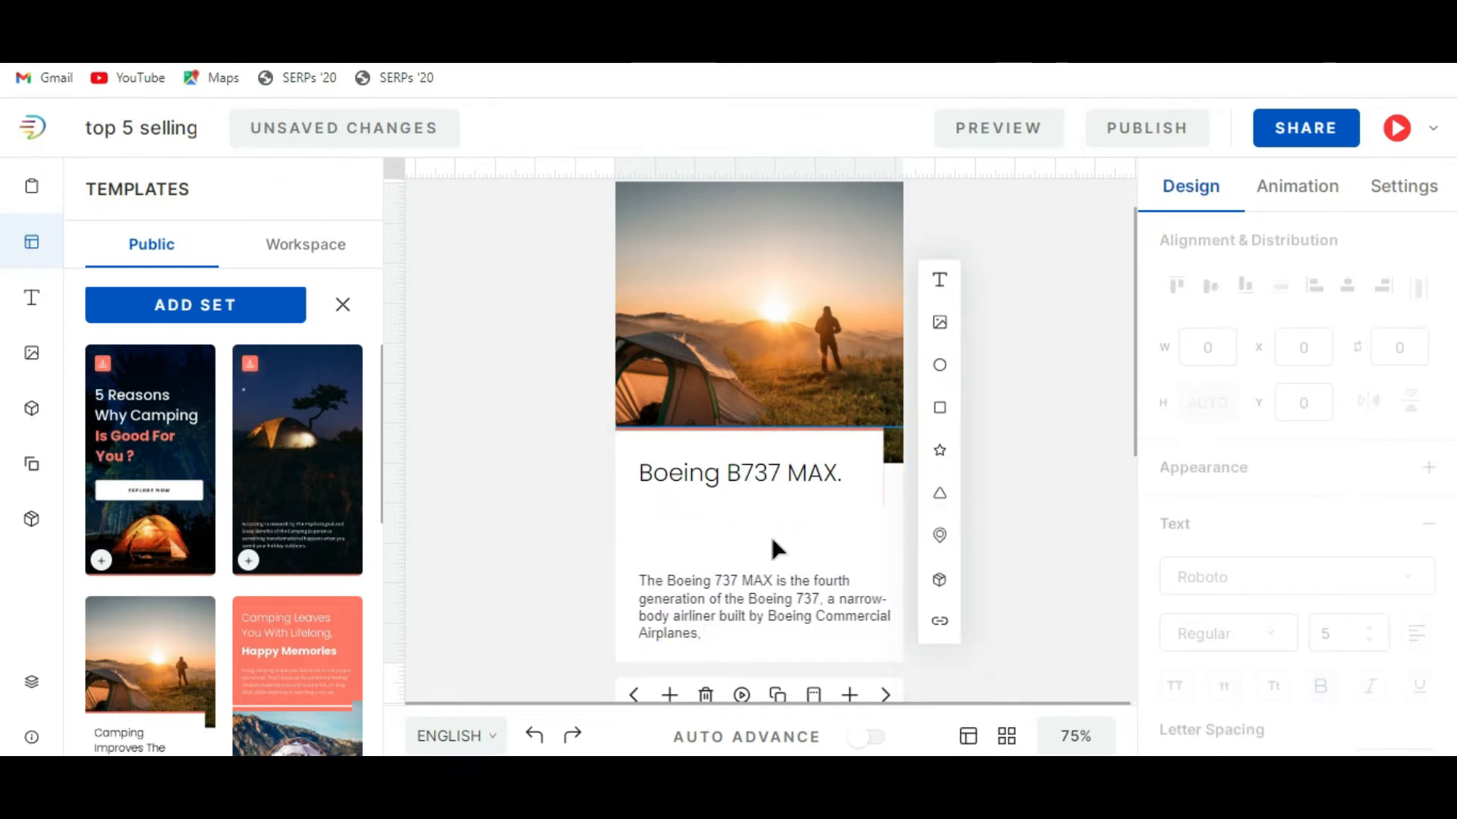
{"action": "left_click", "coordinate": [764, 588]}
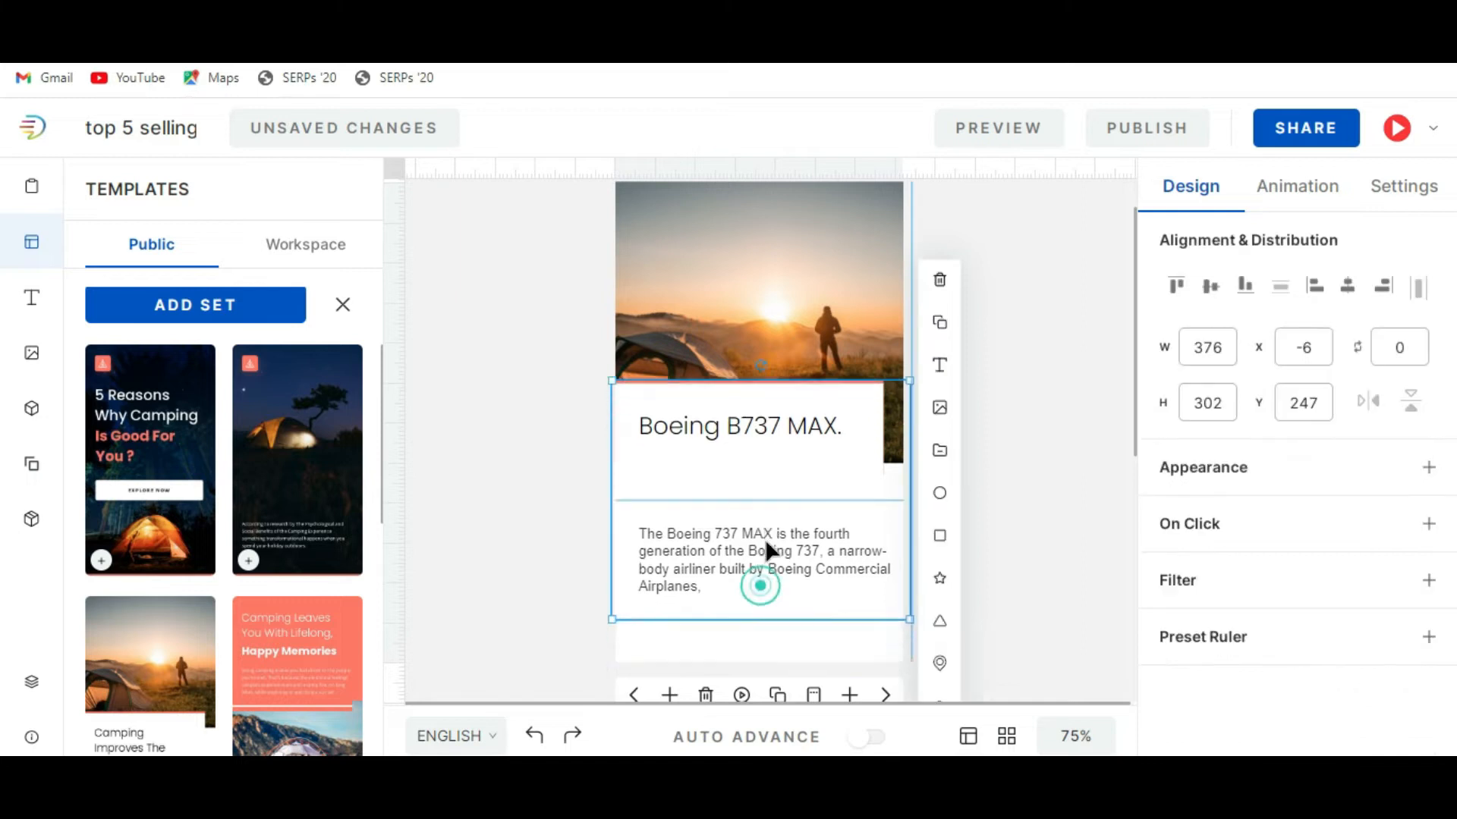
{"action": "double_click", "coordinate": [765, 586]}
{"action": "left_click_drag", "start_coordinate": [764, 584], "coordinate": [763, 515]}
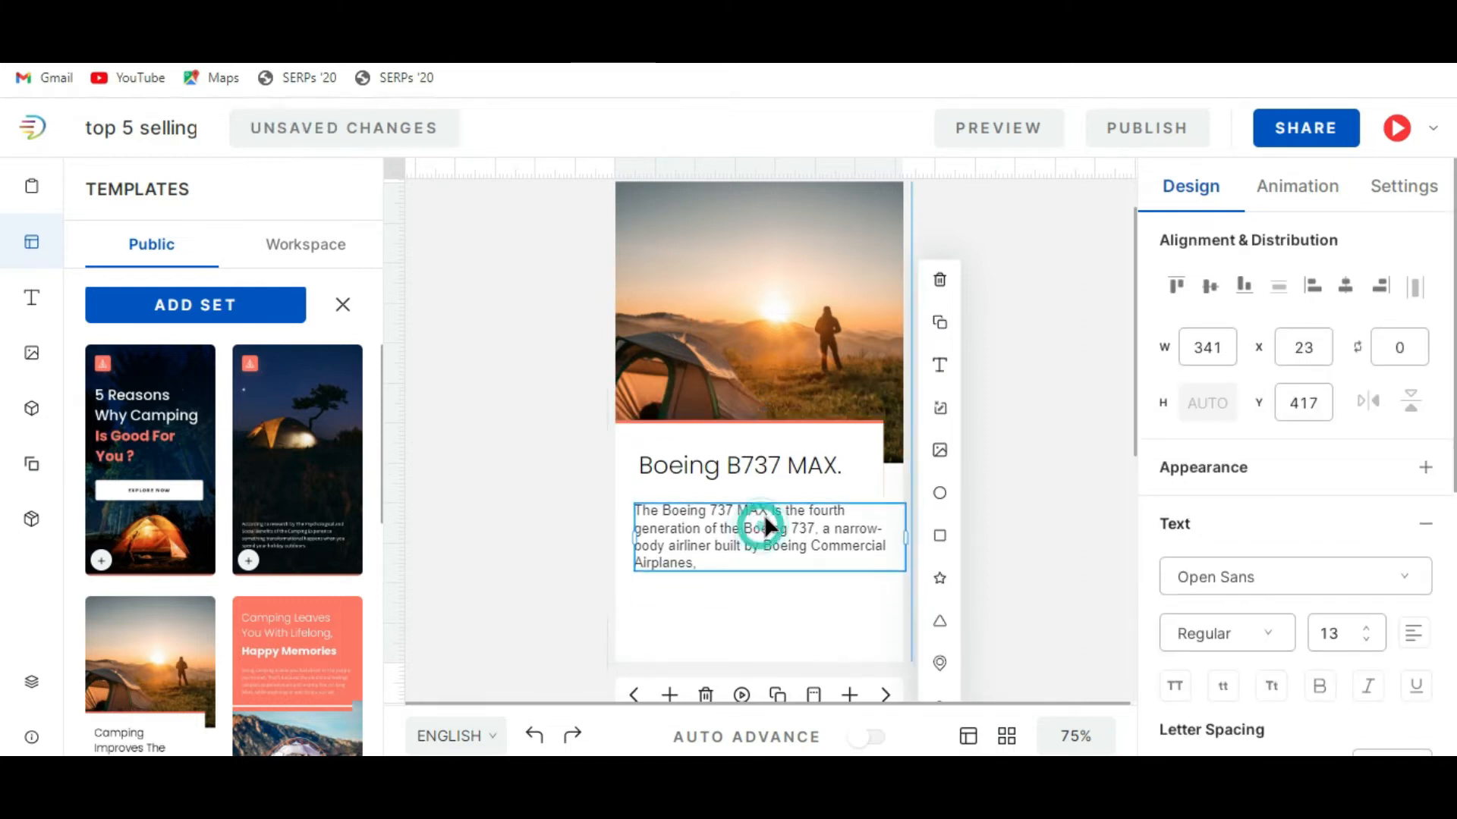
Deselect the slide 3 text and go to the next story page, "Camping Helps Bring People Together".
{"action": "left_click", "coordinate": [1065, 513]}
{"action": "left_click", "coordinate": [810, 542]}
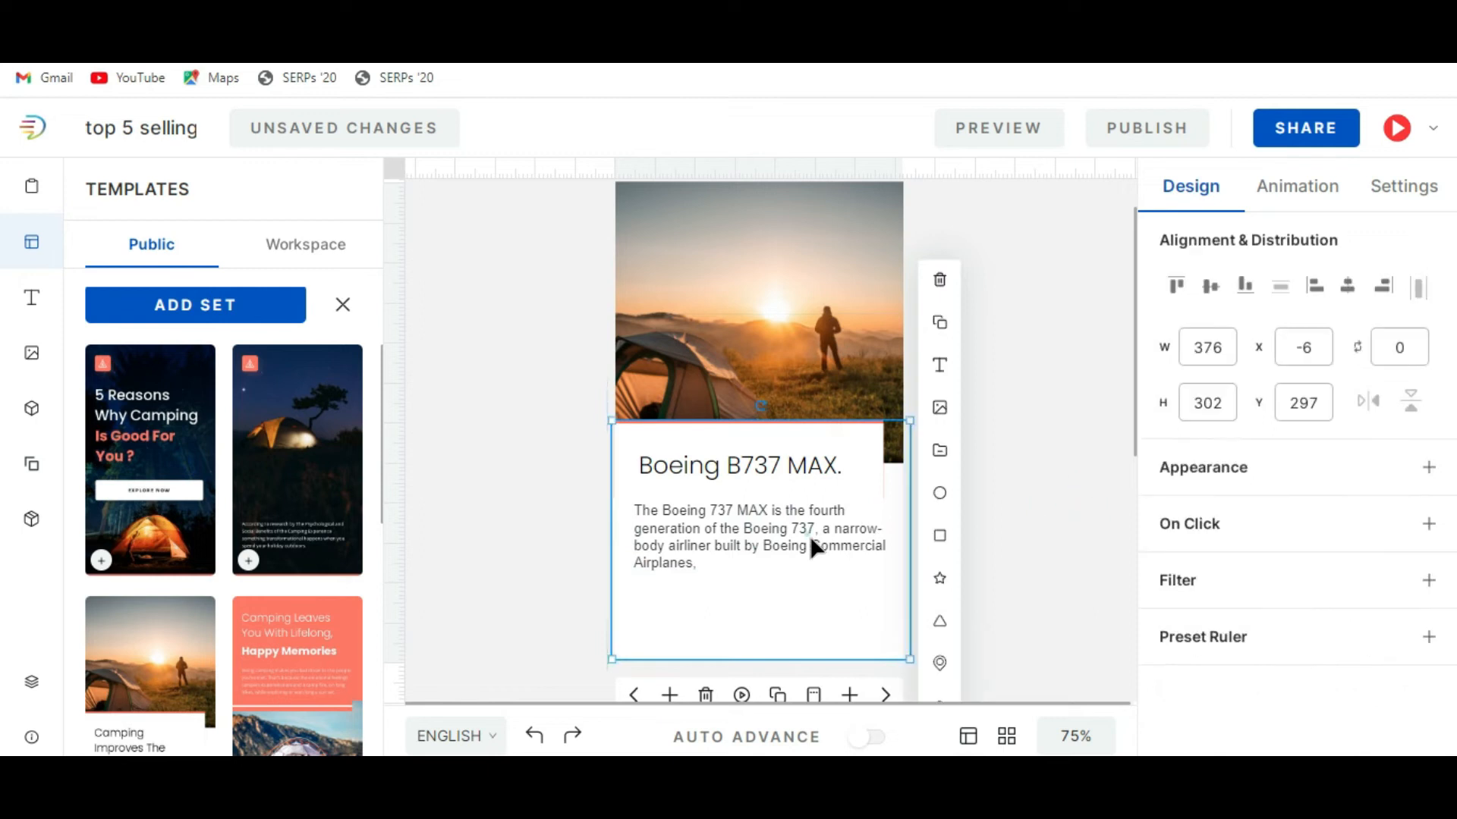
{"action": "left_click", "coordinate": [1013, 504]}
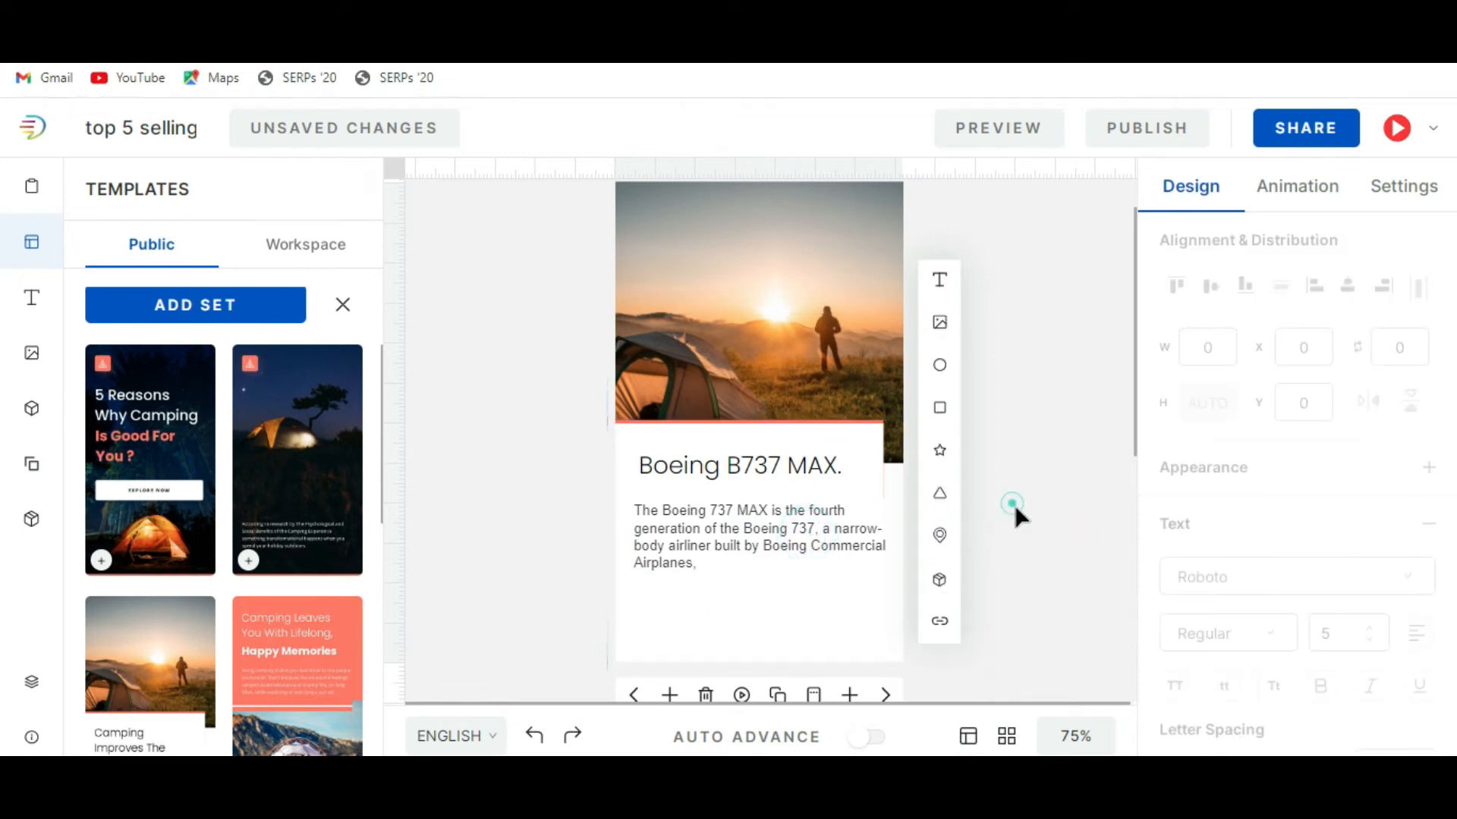
{"action": "left_click", "coordinate": [883, 696]}
{"action": "scroll", "coordinate": [1046, 508], "scroll_direction": "down", "scroll_amount": 4}
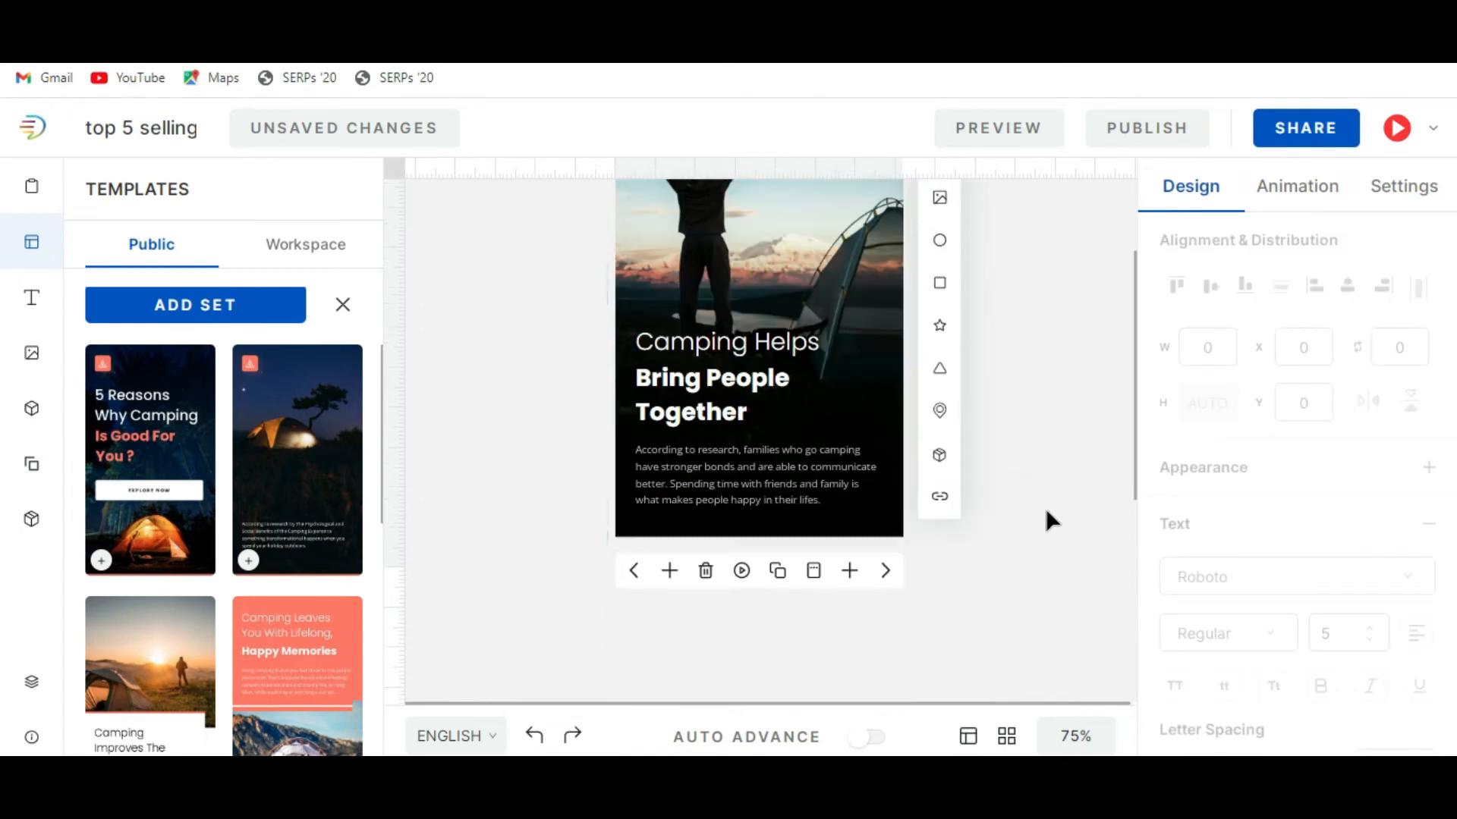
{"action": "scroll", "coordinate": [1046, 508], "scroll_direction": "up", "scroll_amount": 4}
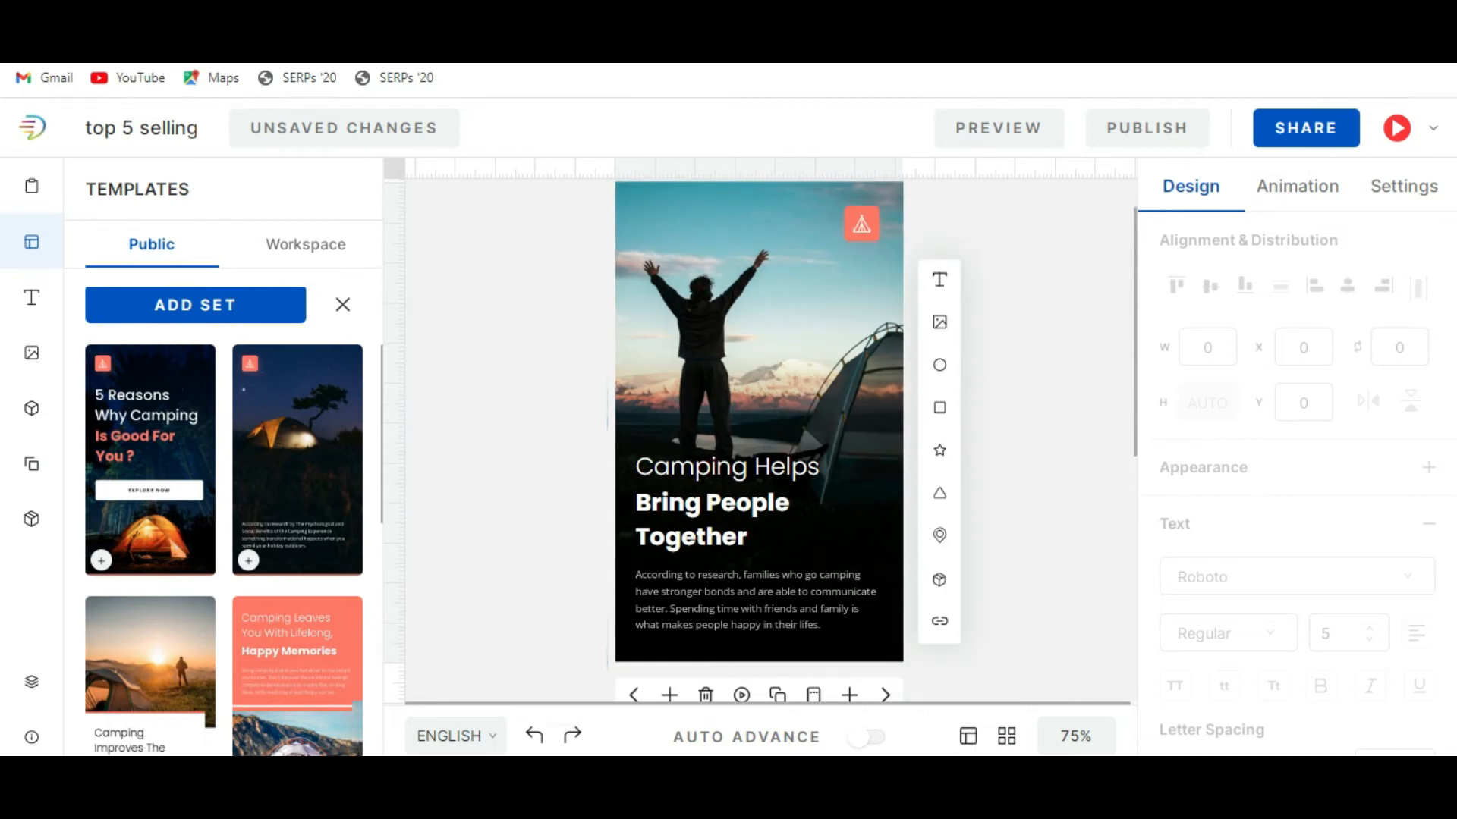
Switch to the Jetline Marvel article and copy the aircraft model name from the "3. Airbus A220 family" heading.
{"action": "left_click", "coordinate": [806, 788]}
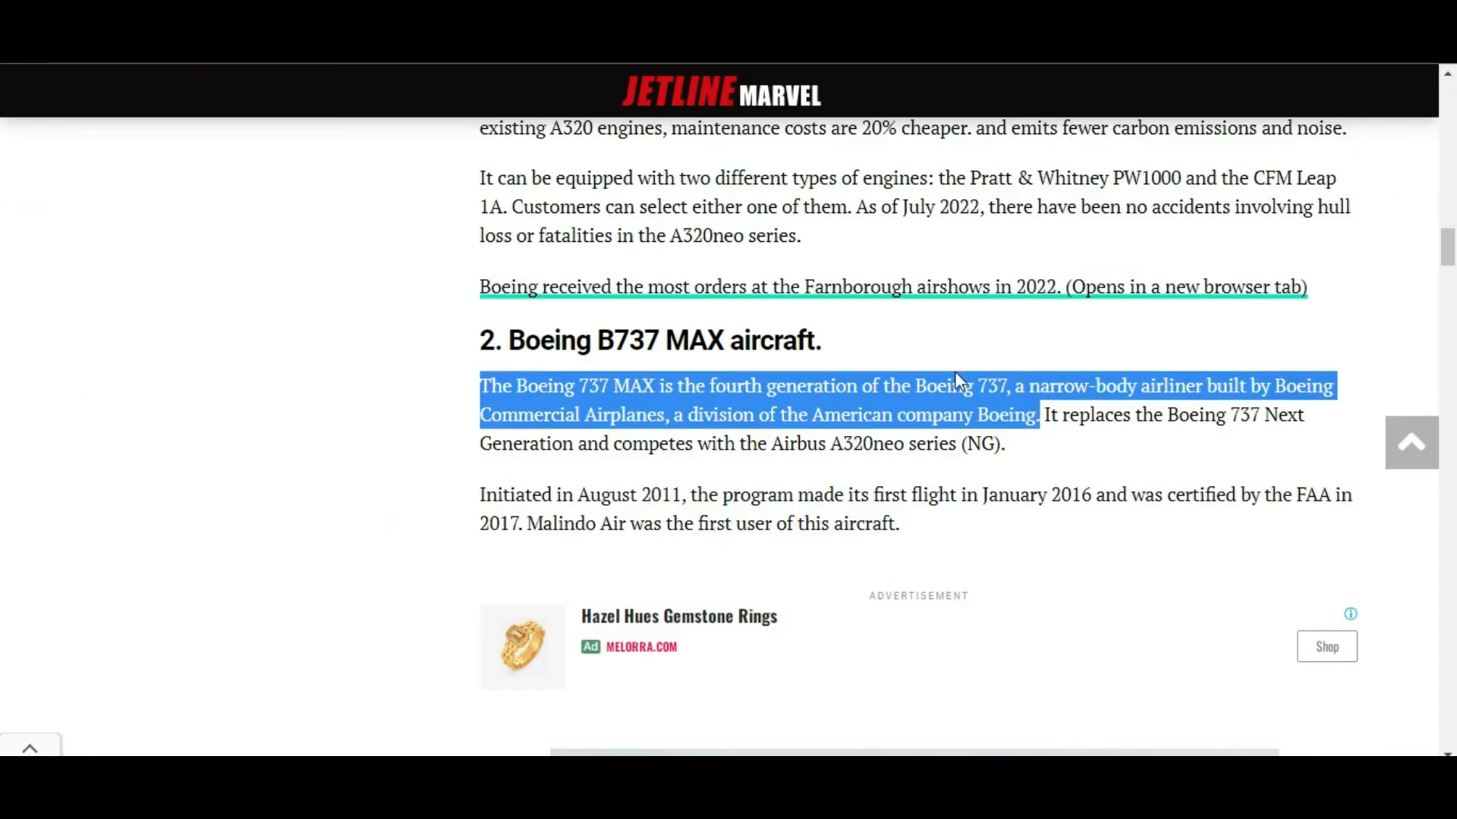
{"action": "scroll", "coordinate": [955, 380], "scroll_direction": "down", "scroll_amount": 15}
{"action": "left_click_drag", "start_coordinate": [501, 457], "coordinate": [660, 454]}
{"action": "left_click", "coordinate": [661, 453]}
{"action": "left_click", "coordinate": [661, 454]}
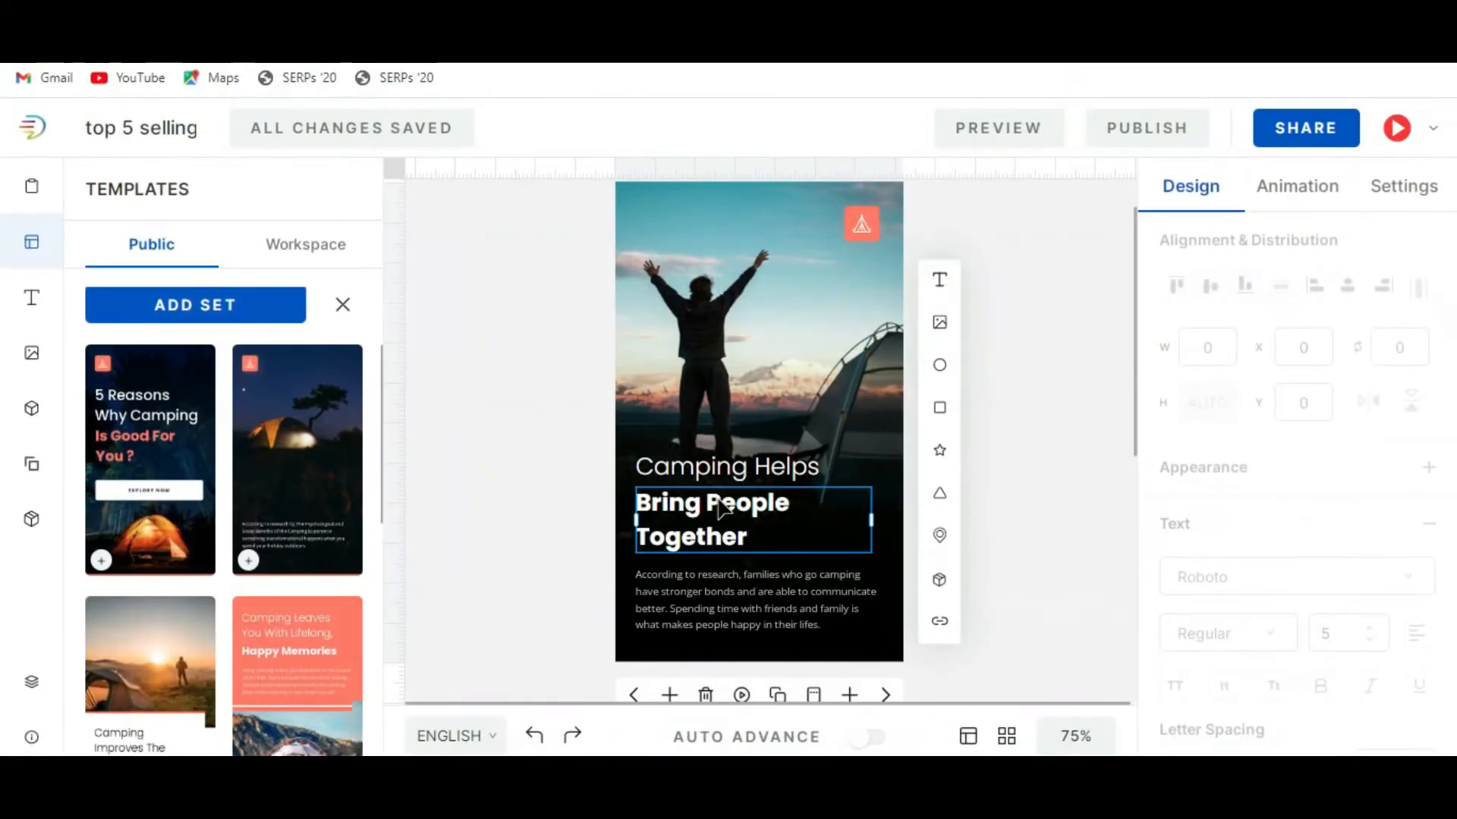
Back in MakeStories, clear the "Camping Helps" heading on slide 4, including the wrongly pasted Boeing 737 MAX sentence.
{"action": "double_click", "coordinate": [721, 474]}
{"action": "key", "text": "BackSpace"}
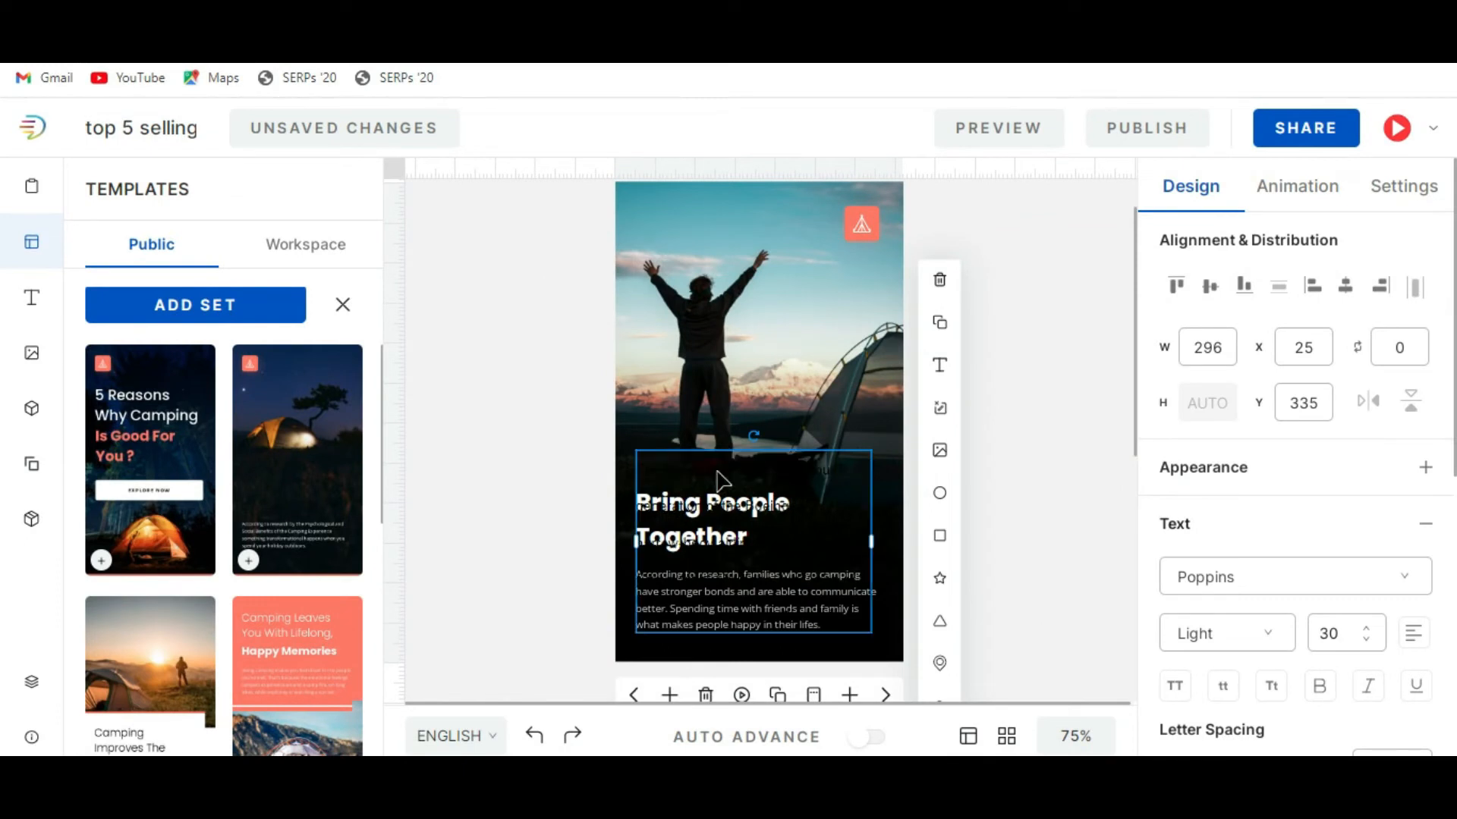
{"action": "key", "text": "ctrl+v"}
{"action": "left_click", "coordinate": [722, 480]}
{"action": "double_click", "coordinate": [665, 472]}
{"action": "left_click", "coordinate": [726, 506]}
{"action": "key", "text": "ctrl+a"}
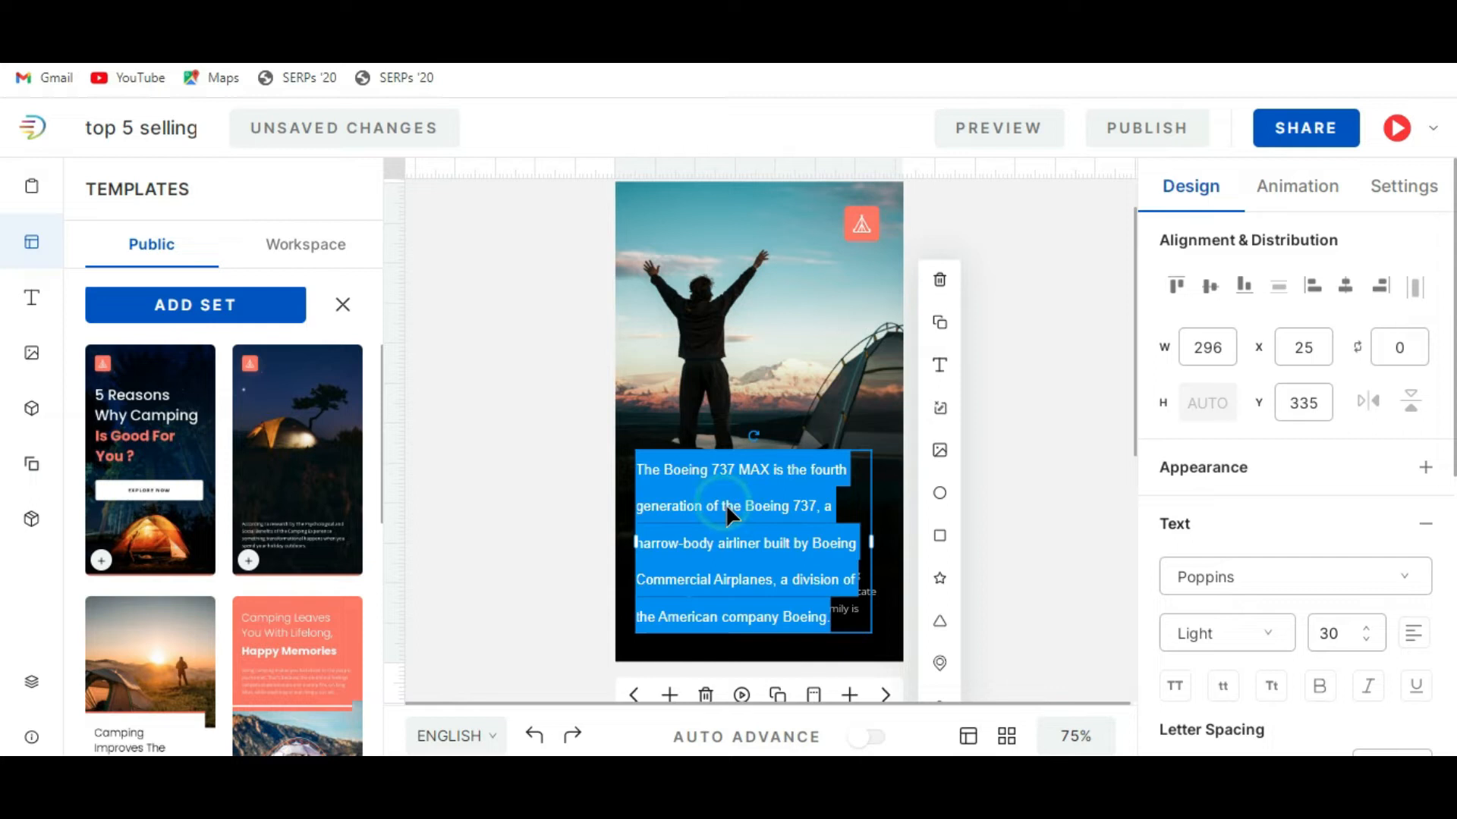
{"action": "key", "text": "BackSpace"}
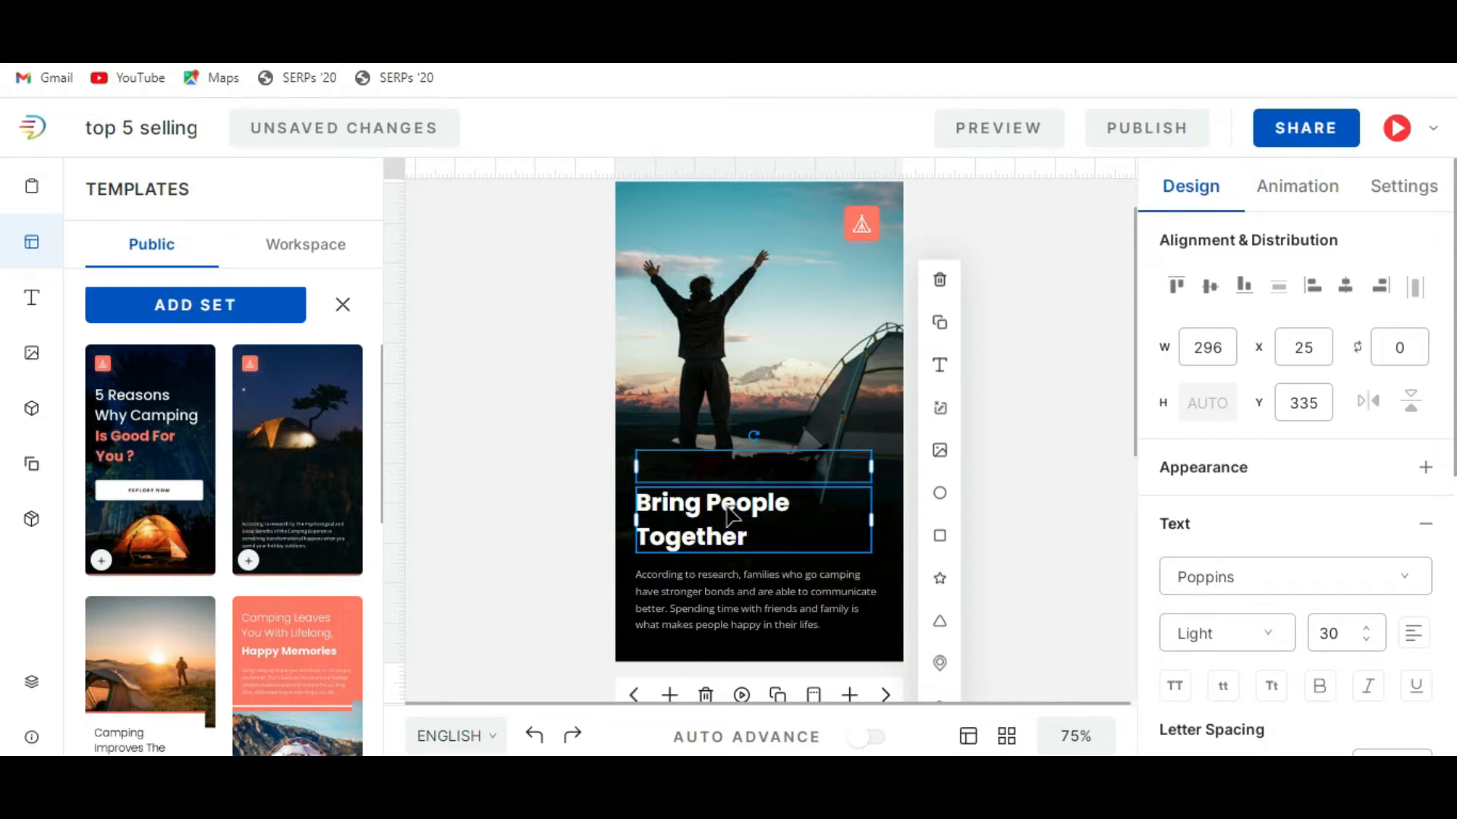
Enter "A220" in the emptied slide 4 heading and set its font size to 35.
{"action": "left_click", "coordinate": [702, 474]}
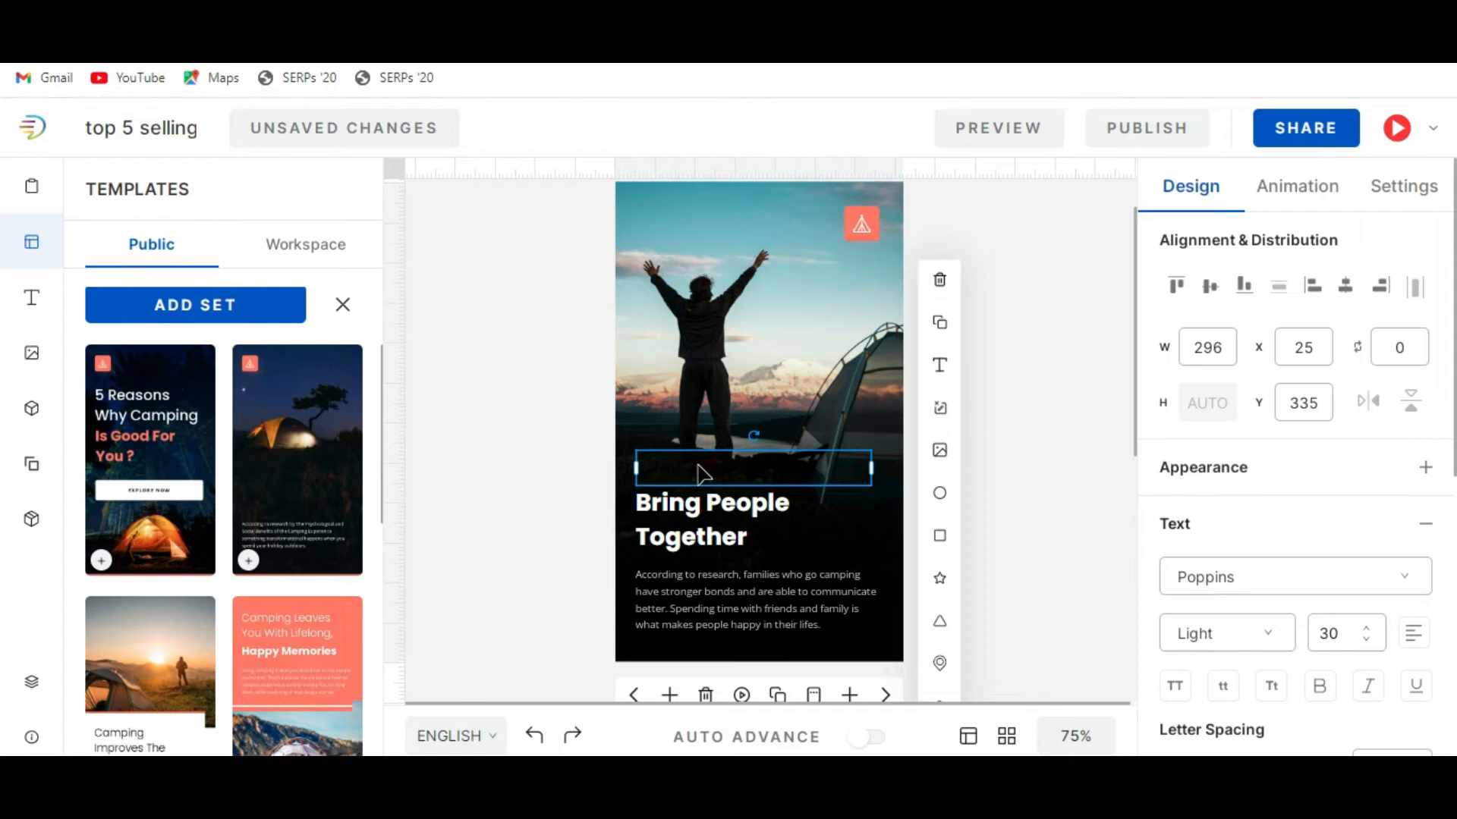
{"action": "left_click_drag", "start_coordinate": [750, 473], "coordinate": [621, 481]}
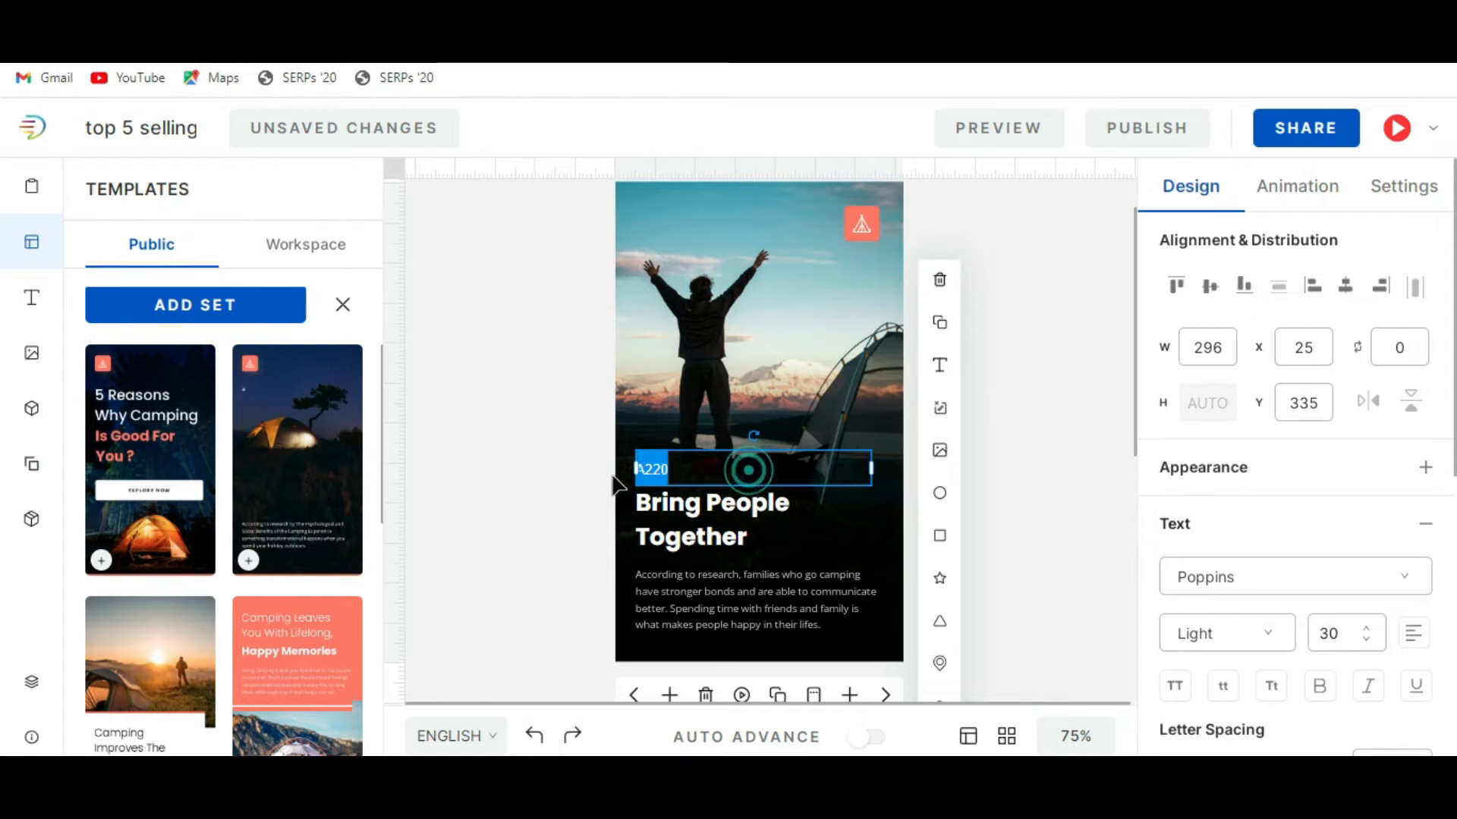
{"action": "left_click", "coordinate": [1364, 629]}
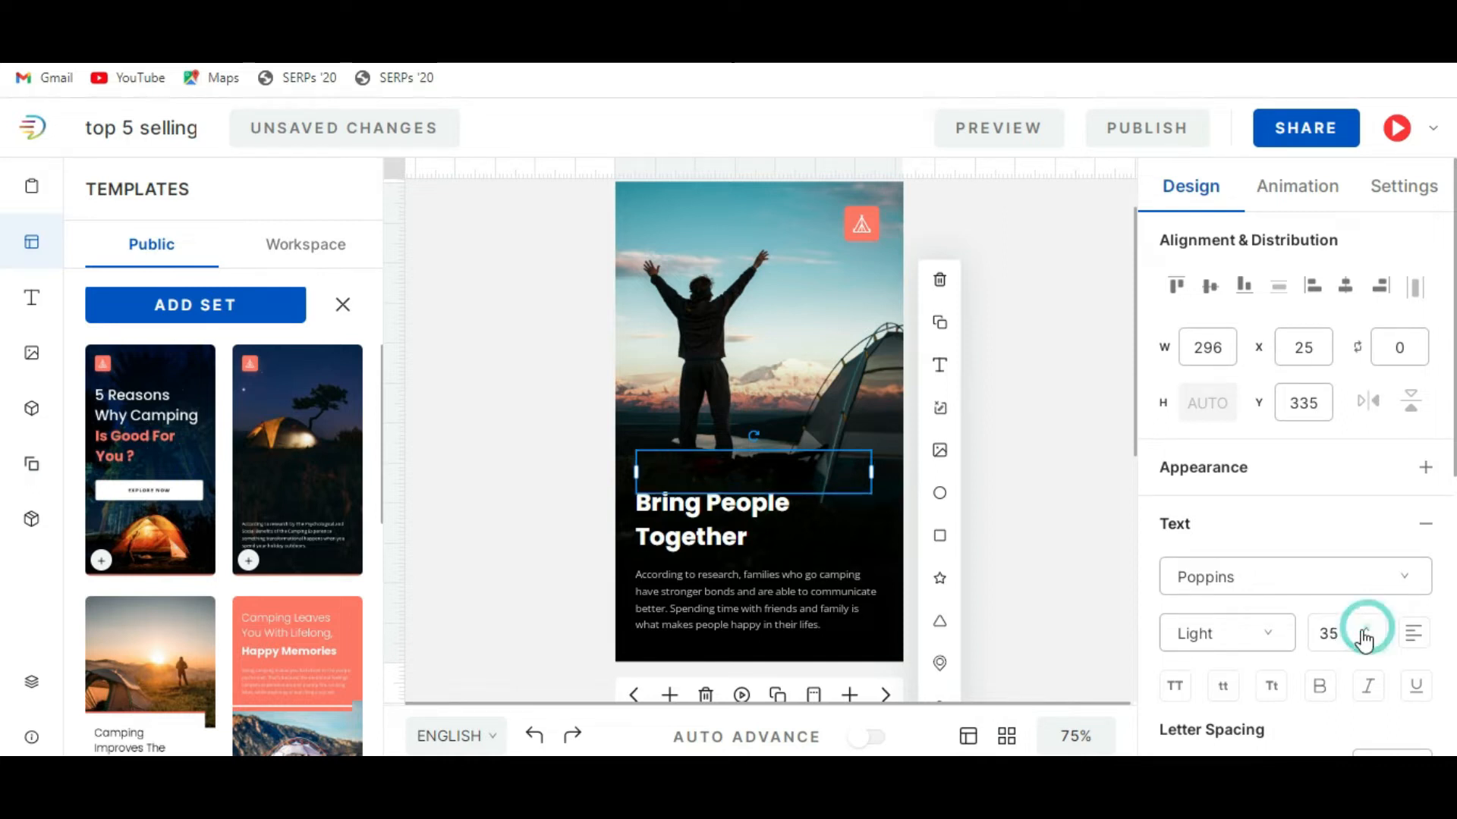
Give the "A220" heading a near-white stroke color so it stands out against the dark background.
{"action": "scroll", "coordinate": [1335, 600], "scroll_direction": "down", "scroll_amount": 5}
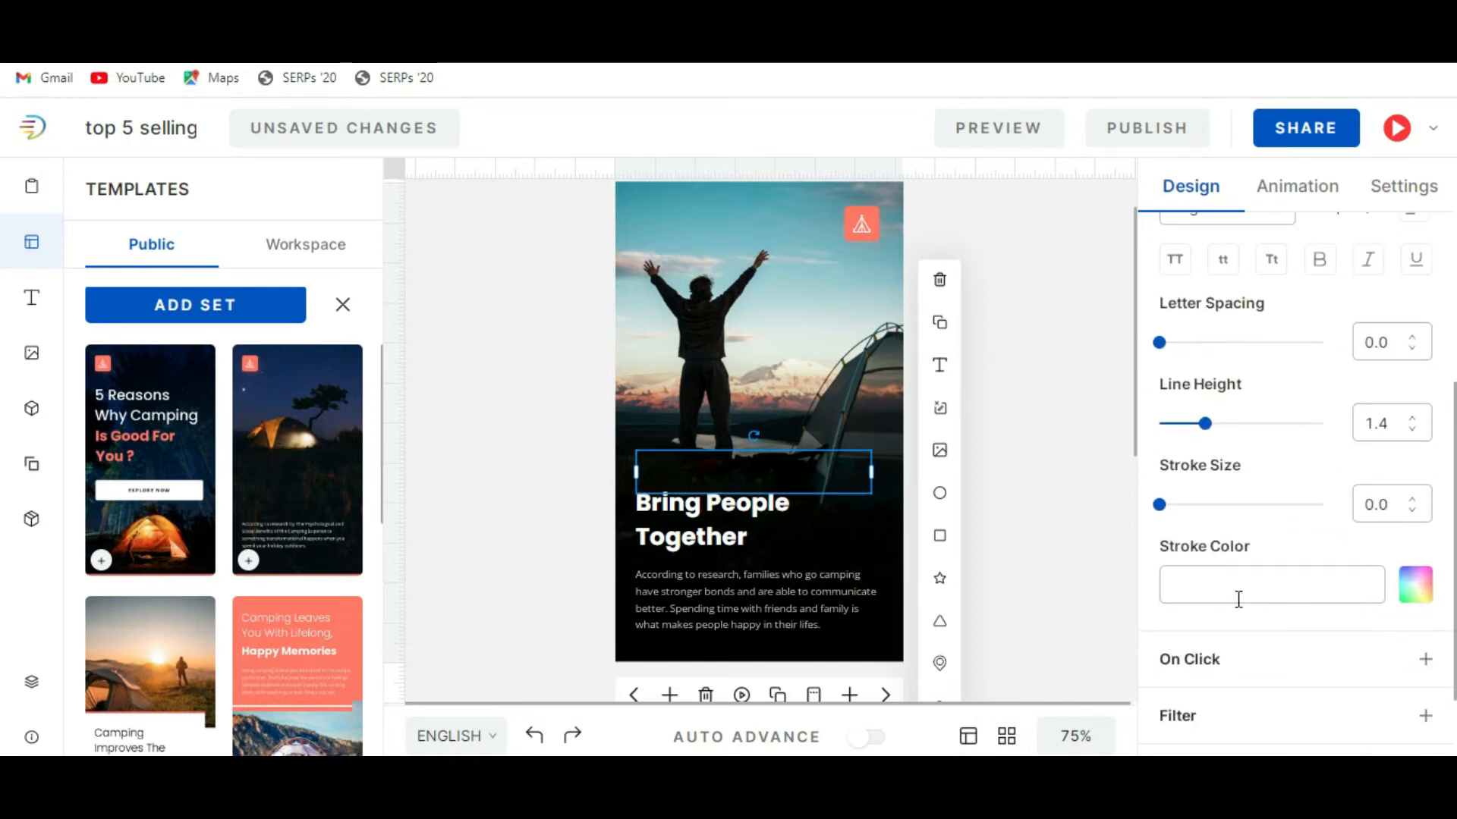
{"action": "left_click", "coordinate": [1412, 588]}
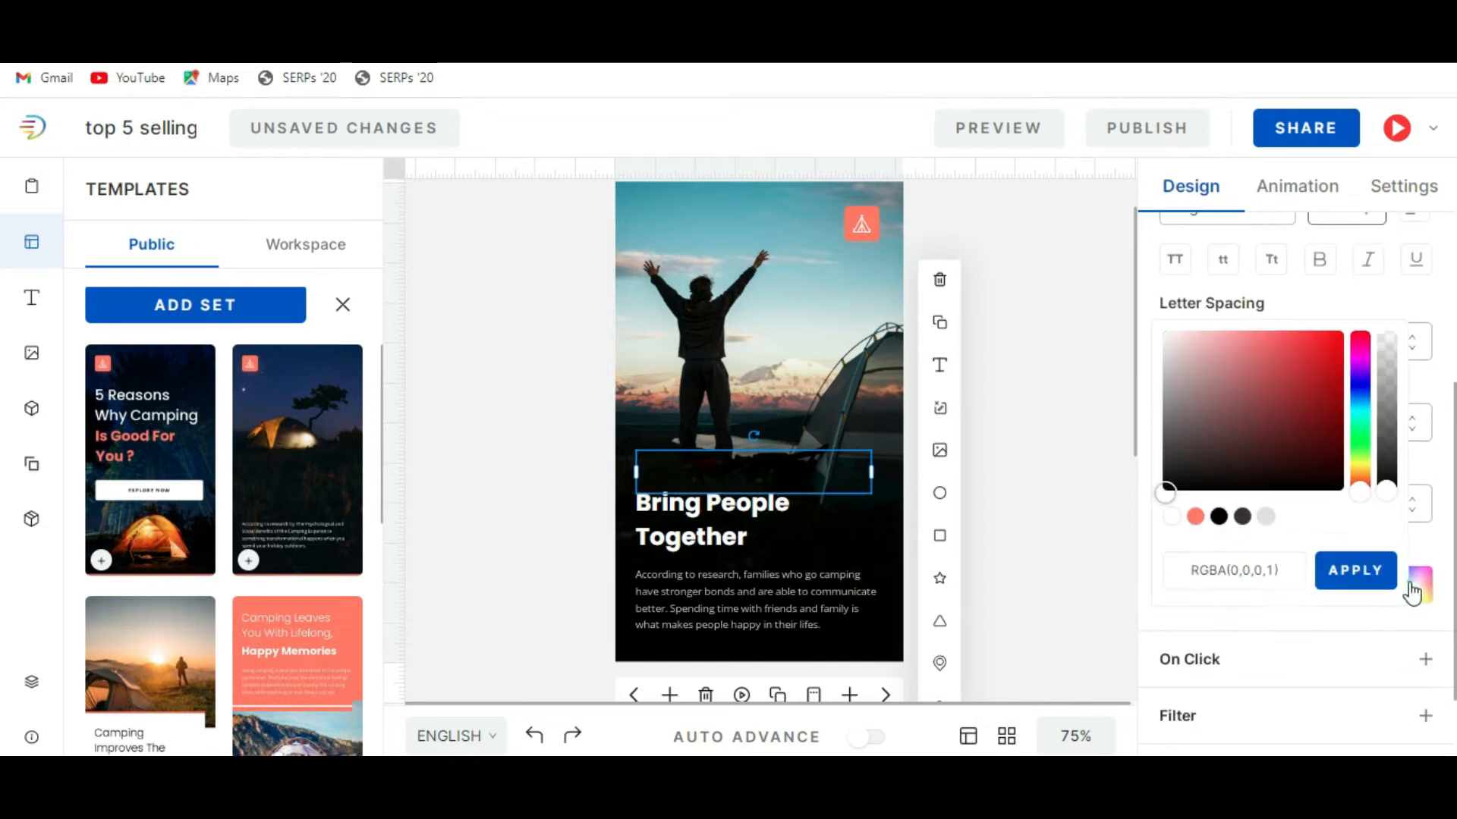
{"action": "left_click", "coordinate": [1167, 335]}
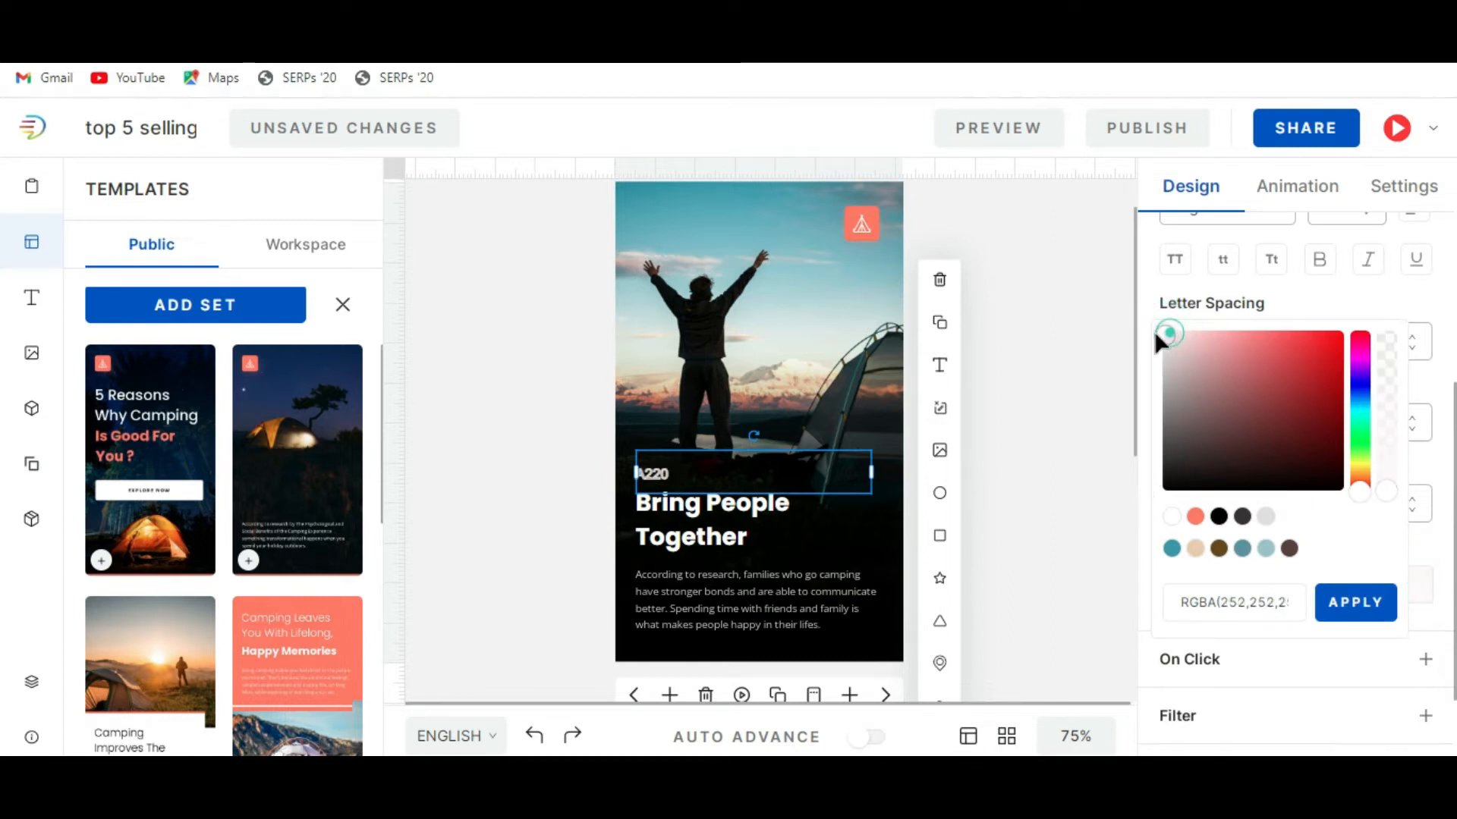
{"action": "left_click", "coordinate": [1040, 459]}
Replace the "Bring People Together" heading on slide 4 with "Airbus aircraft".
{"action": "left_click", "coordinate": [693, 506]}
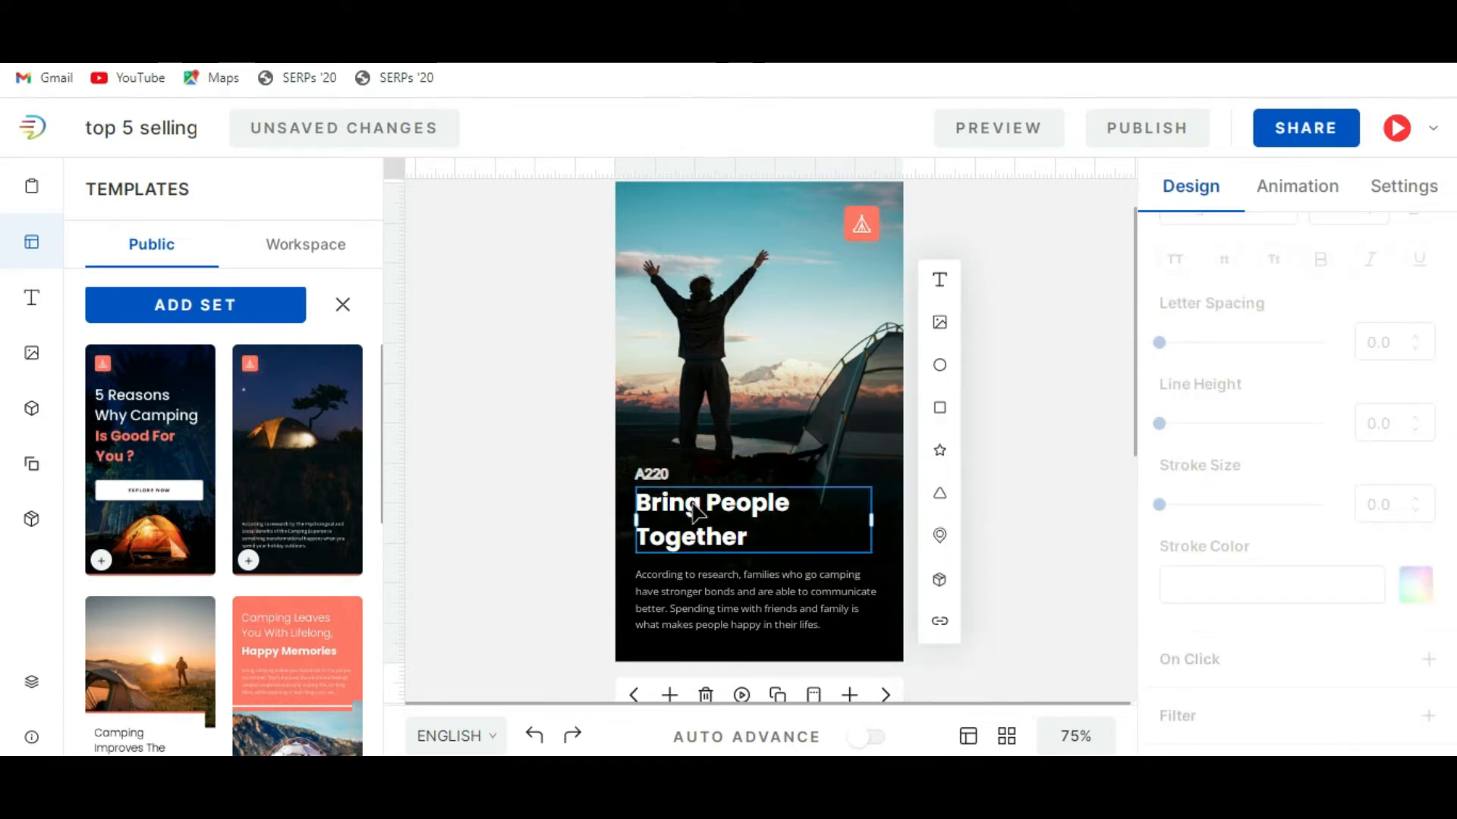
{"action": "double_click", "coordinate": [692, 506]}
{"action": "type", "text": "Airbnus"}
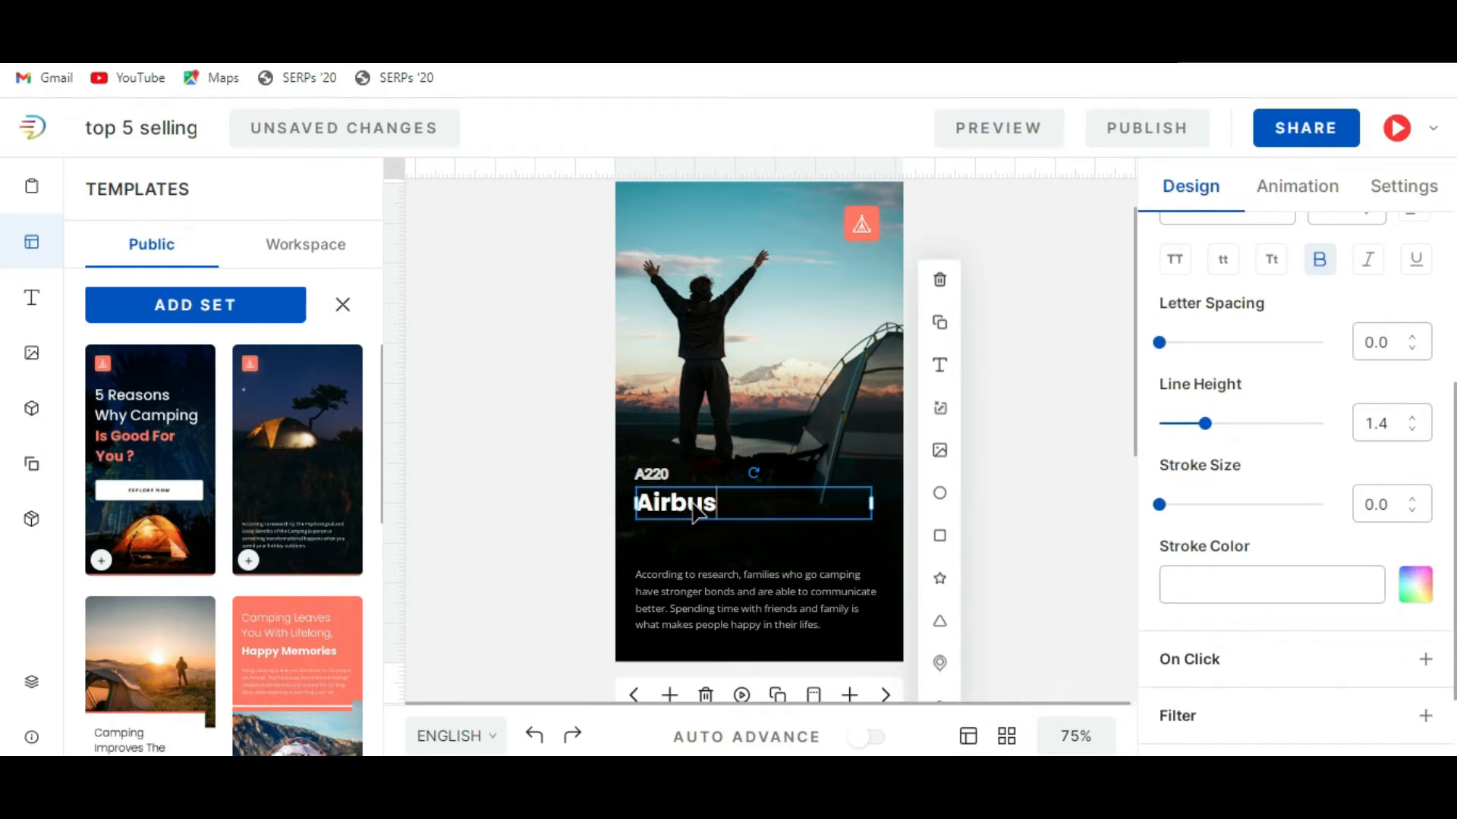
{"action": "type", "text": " aircraft"}
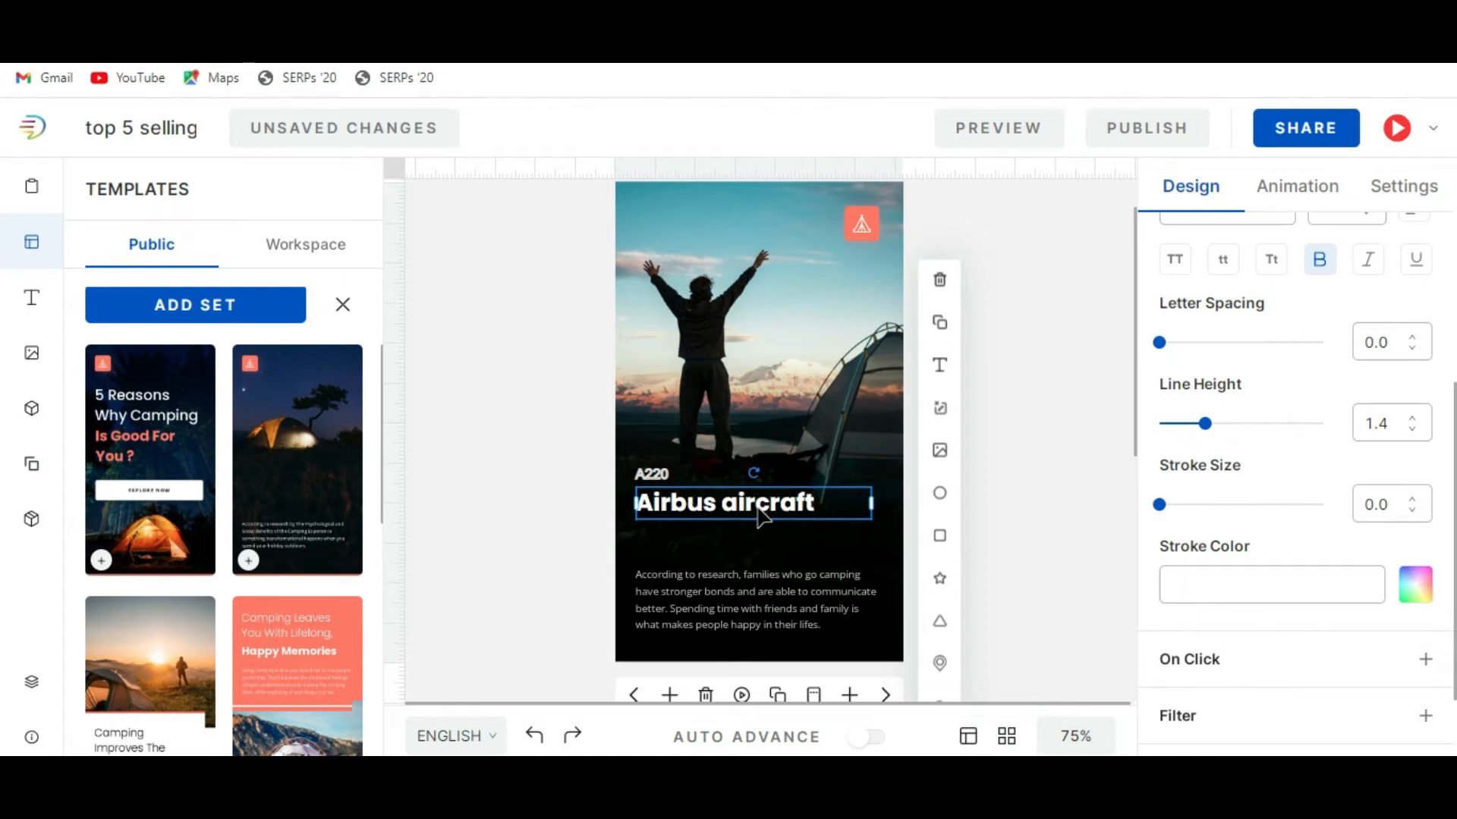
{"action": "left_click", "coordinate": [1113, 498]}
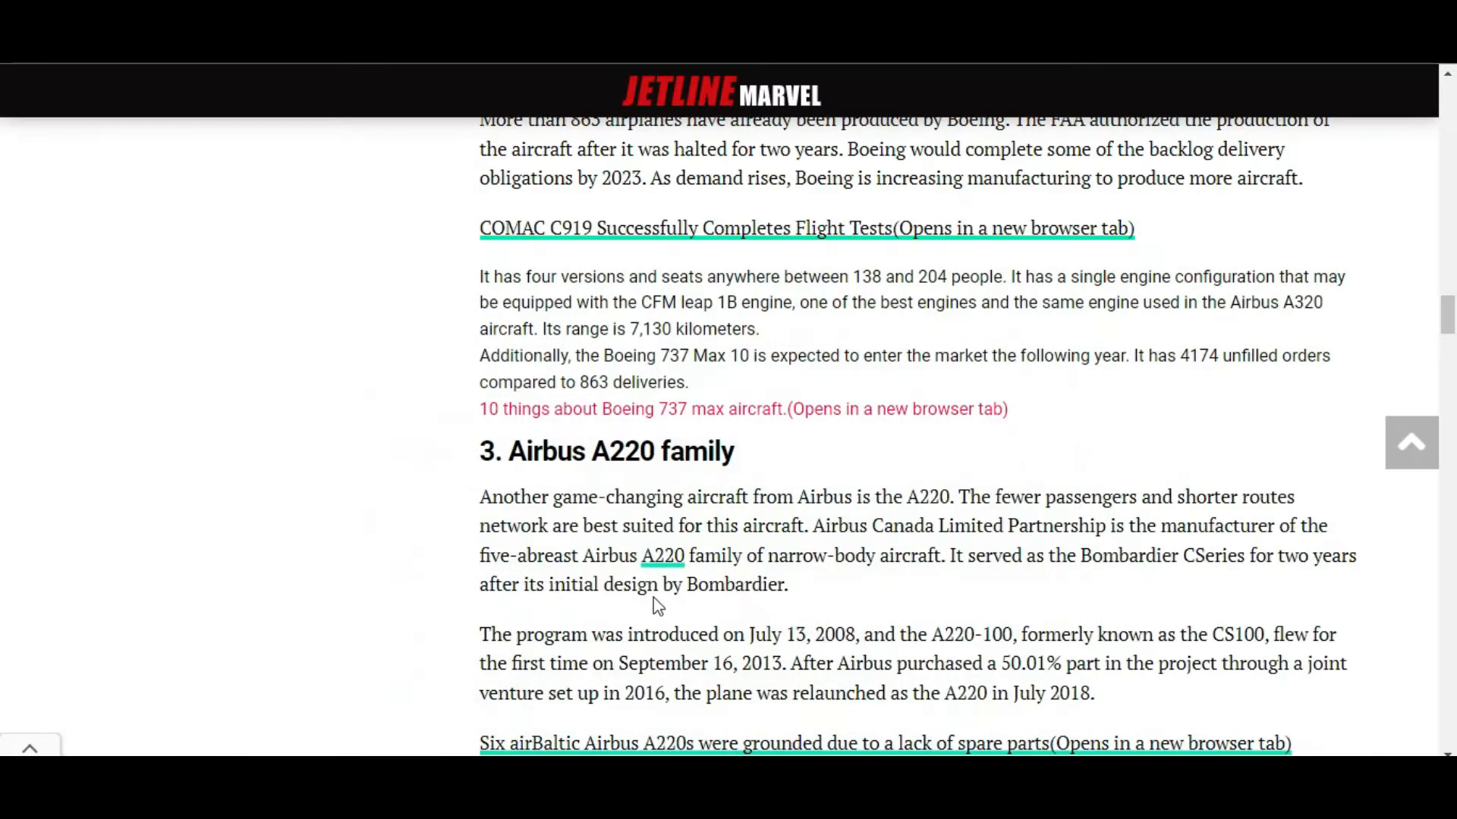
Replace the slide 4 body paragraph with the article's A220 text from "Airbus Canada Limited Partnership" through "Bombardier CSeries".
{"action": "scroll", "coordinate": [654, 605], "scroll_direction": "down", "scroll_amount": 3}
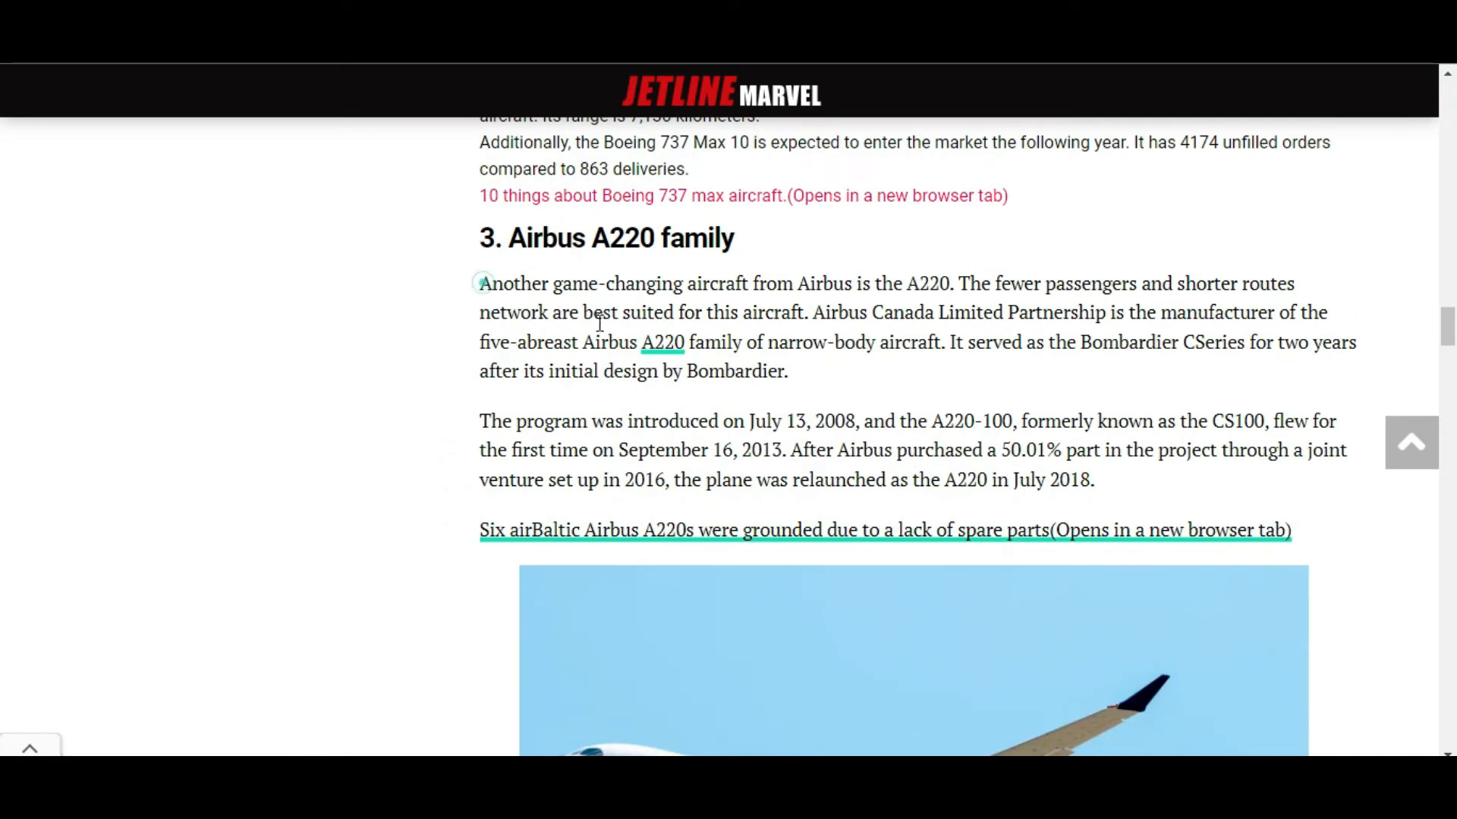
{"action": "left_click_drag", "start_coordinate": [811, 312], "coordinate": [1249, 343]}
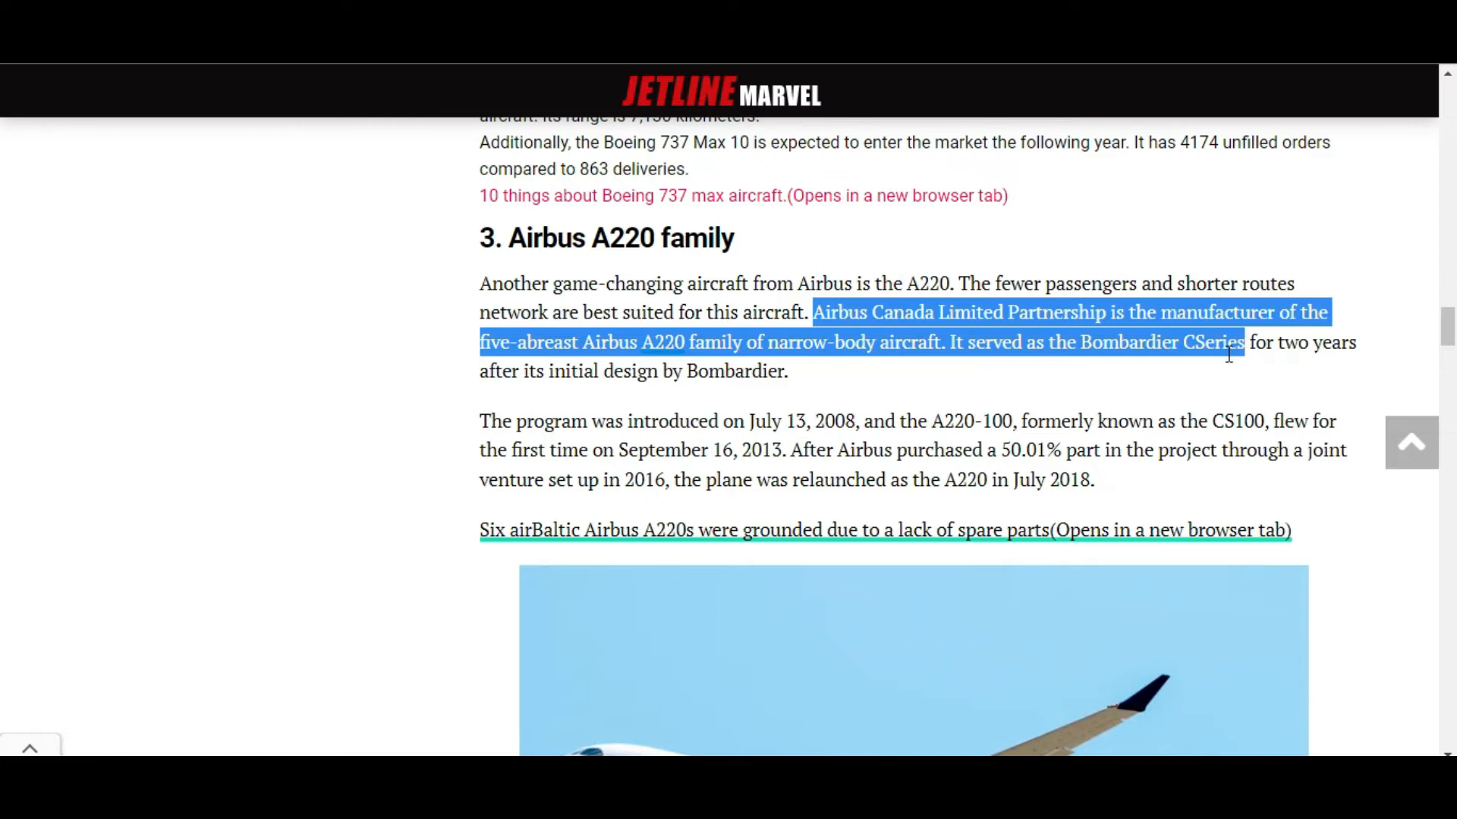
{"action": "key", "text": "alt+Tab"}
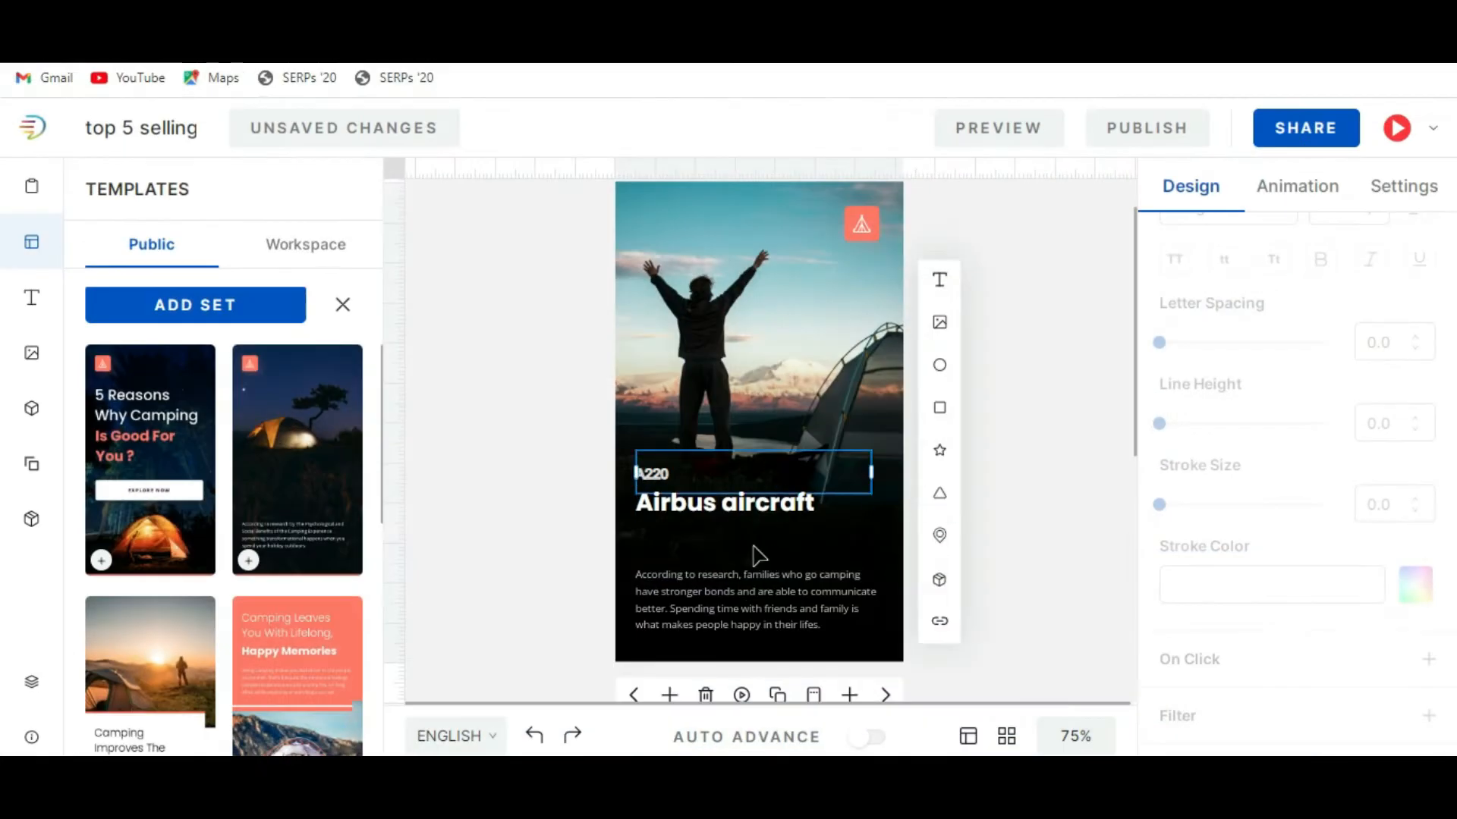
{"action": "triple_click", "coordinate": [753, 605]}
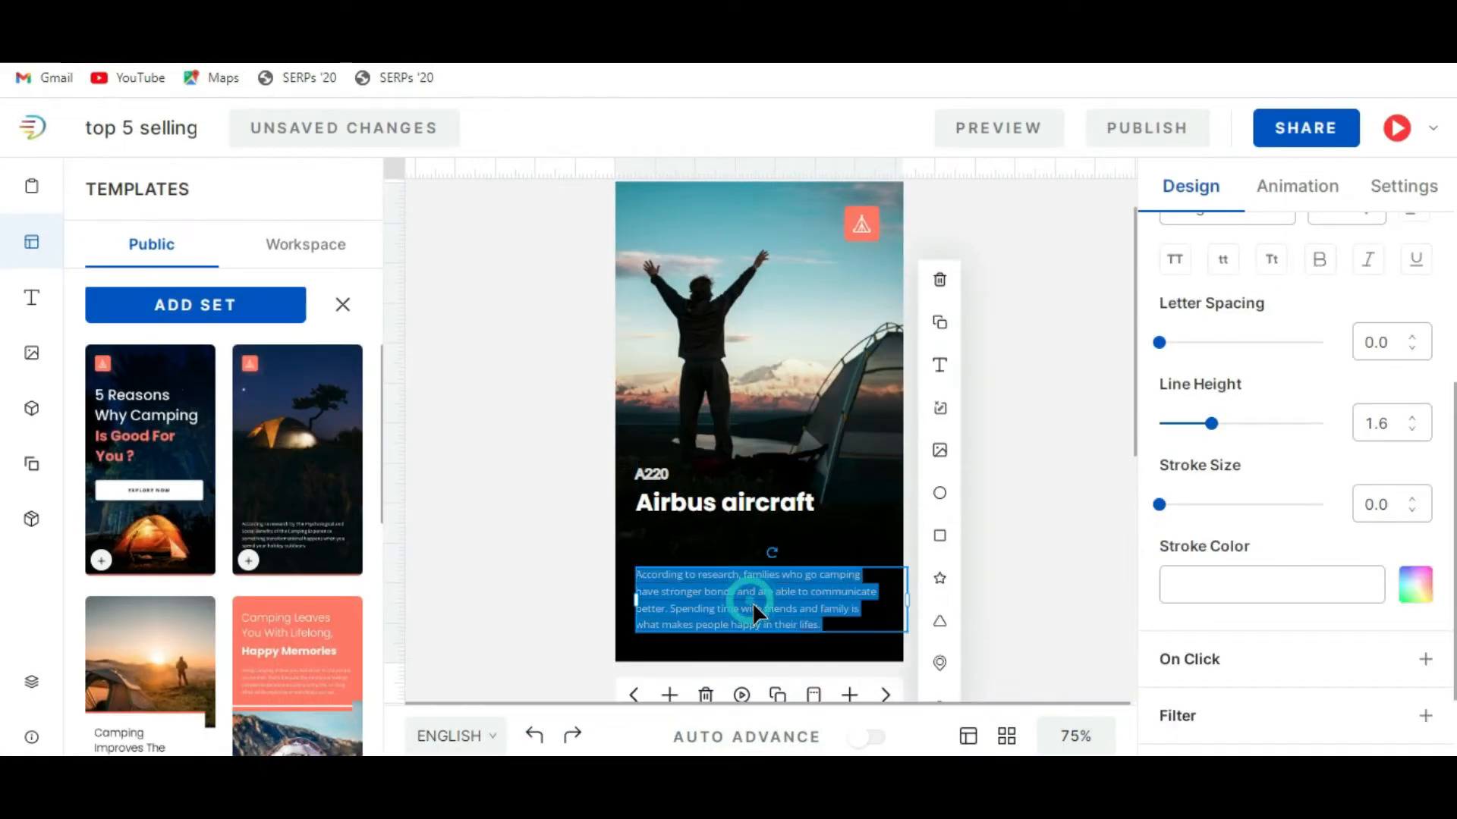
{"action": "key", "text": "ctrl+v"}
Give the slide 4 body paragraph an off-white stroke, rgba(255,245,245,1), and move it up beneath the "Airbus aircraft" heading within the page.
{"action": "key", "text": "ctrl+a"}
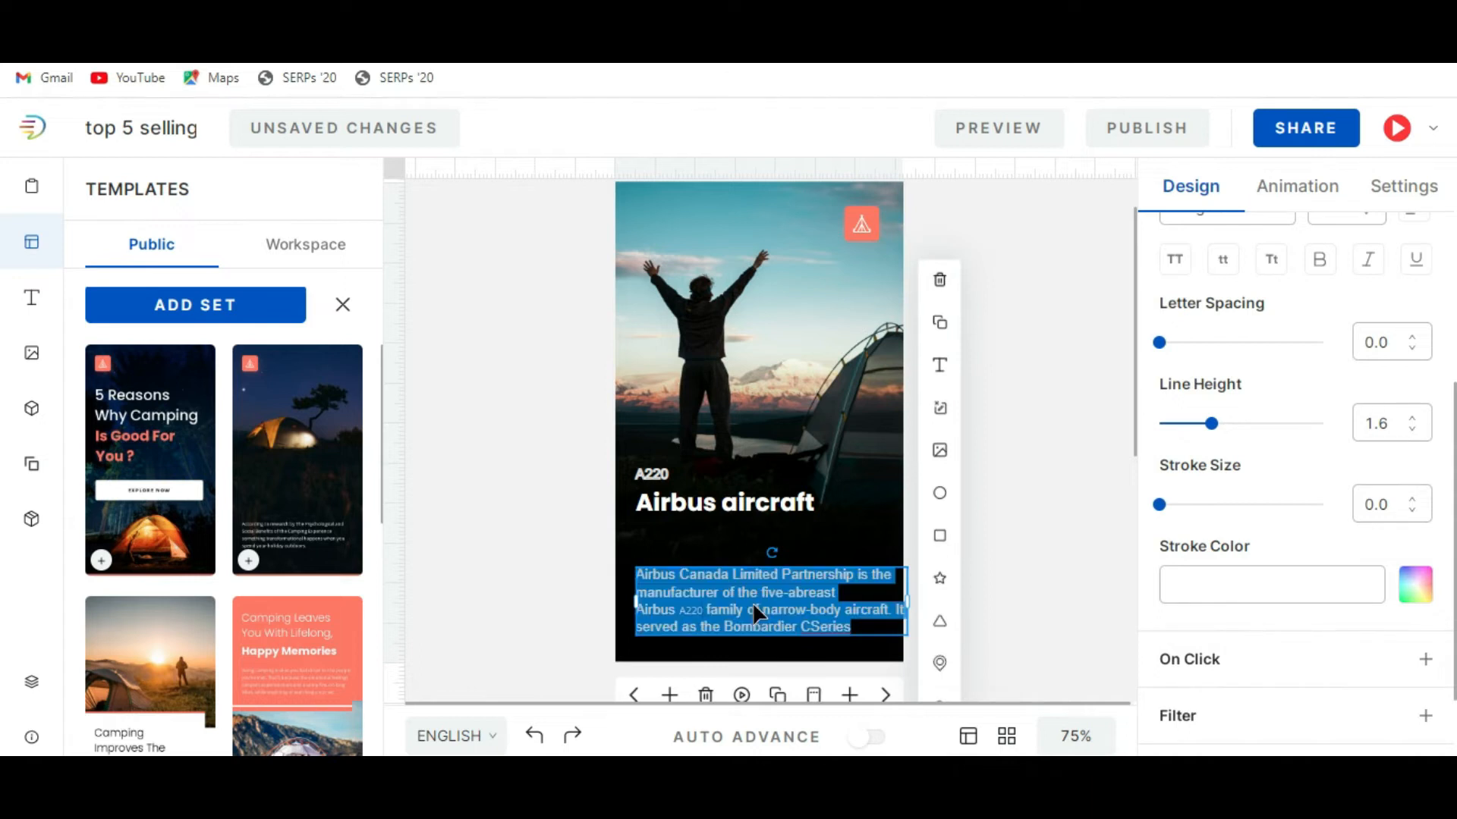
{"action": "left_click", "coordinate": [1184, 584]}
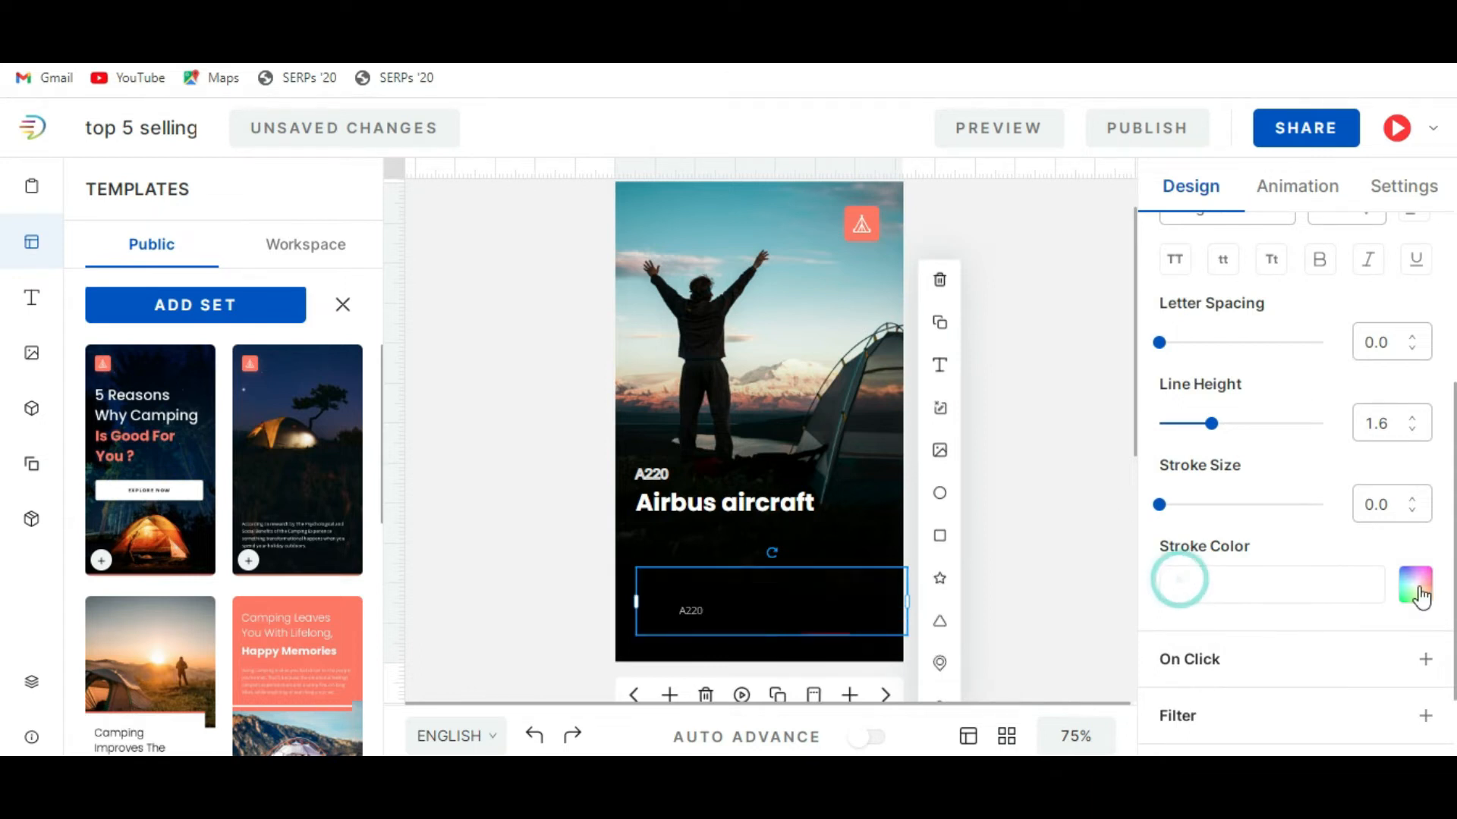
{"action": "left_click", "coordinate": [1415, 584]}
{"action": "left_click", "coordinate": [1170, 335]}
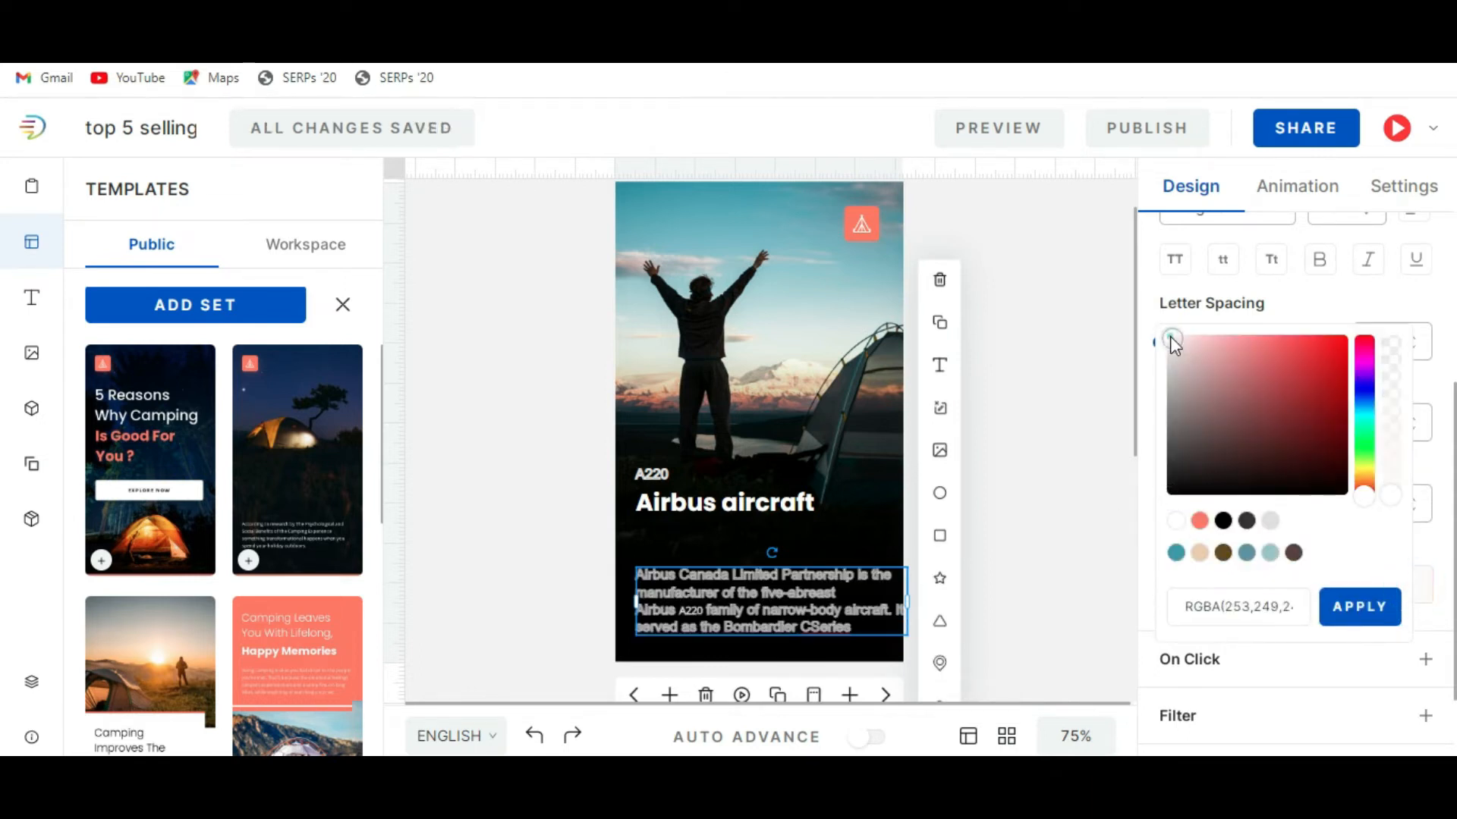
{"action": "left_click", "coordinate": [1072, 438]}
{"action": "left_click_drag", "start_coordinate": [848, 604], "coordinate": [818, 578]}
{"action": "left_click", "coordinate": [1041, 516]}
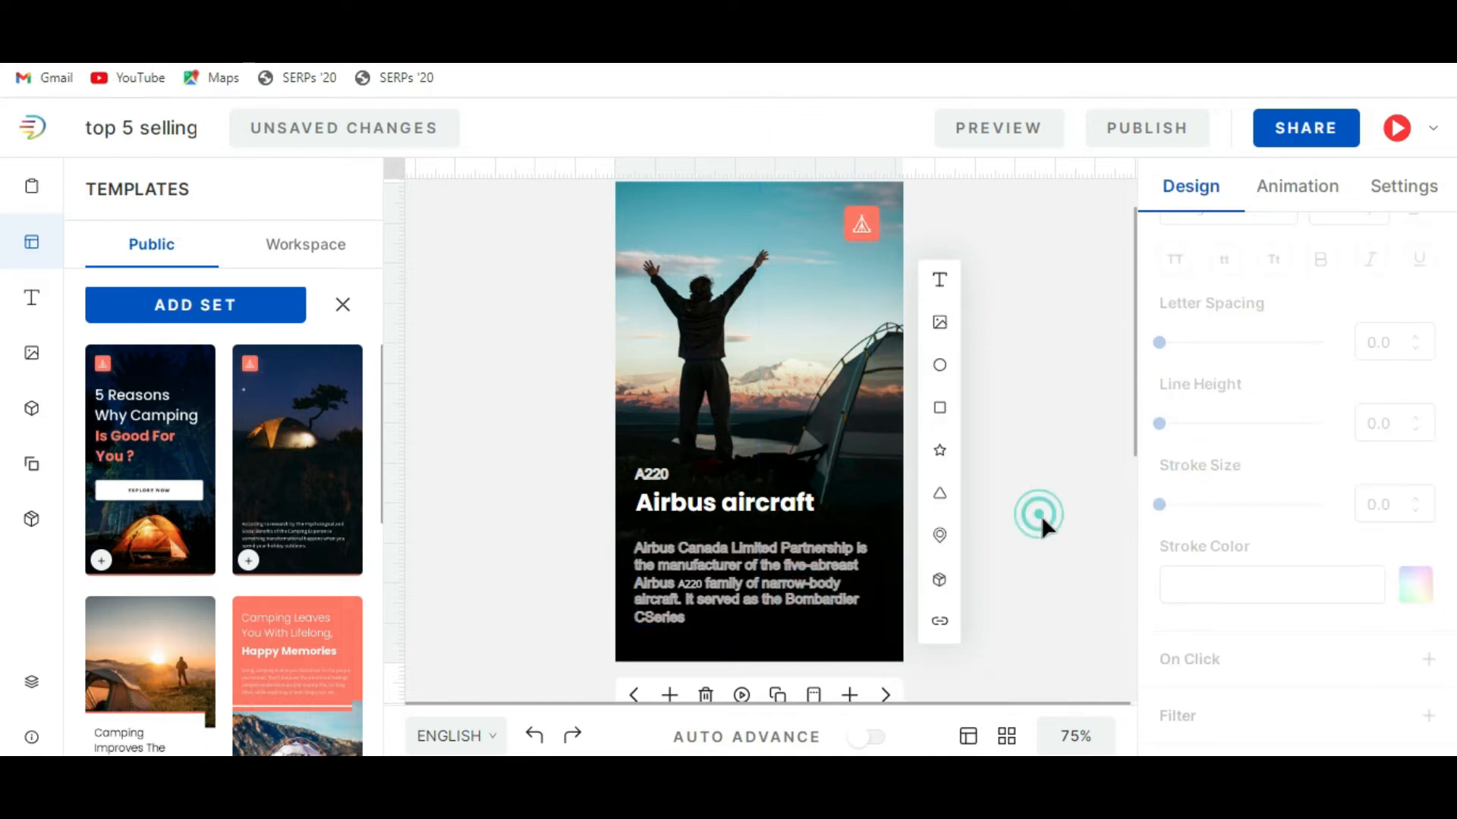
Set the slide 4 body paragraph's stroke size to 0.
{"action": "left_click", "coordinate": [844, 589]}
{"action": "double_click", "coordinate": [845, 588]}
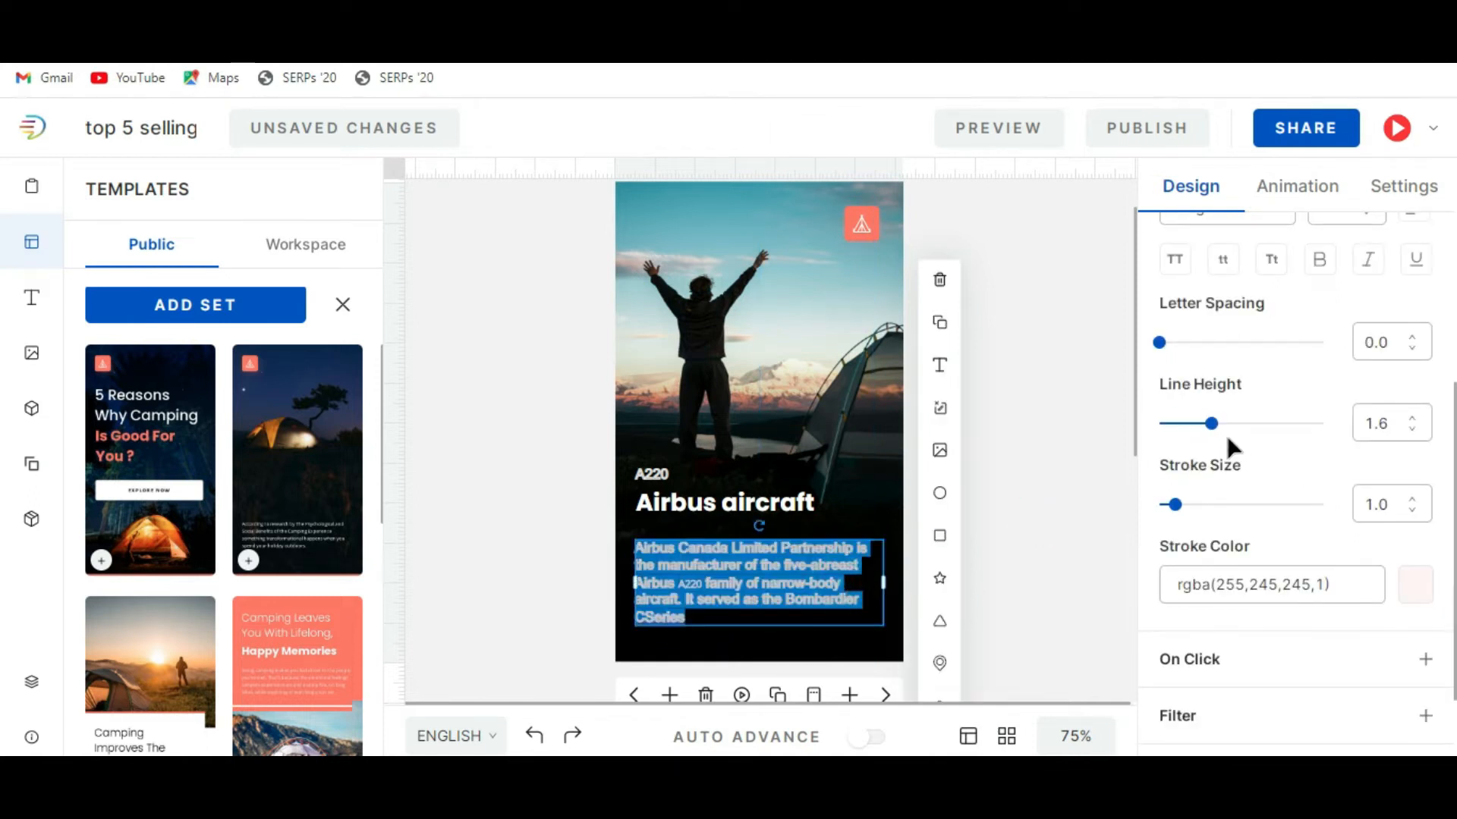
{"action": "left_click_drag", "start_coordinate": [1175, 511], "coordinate": [1161, 504]}
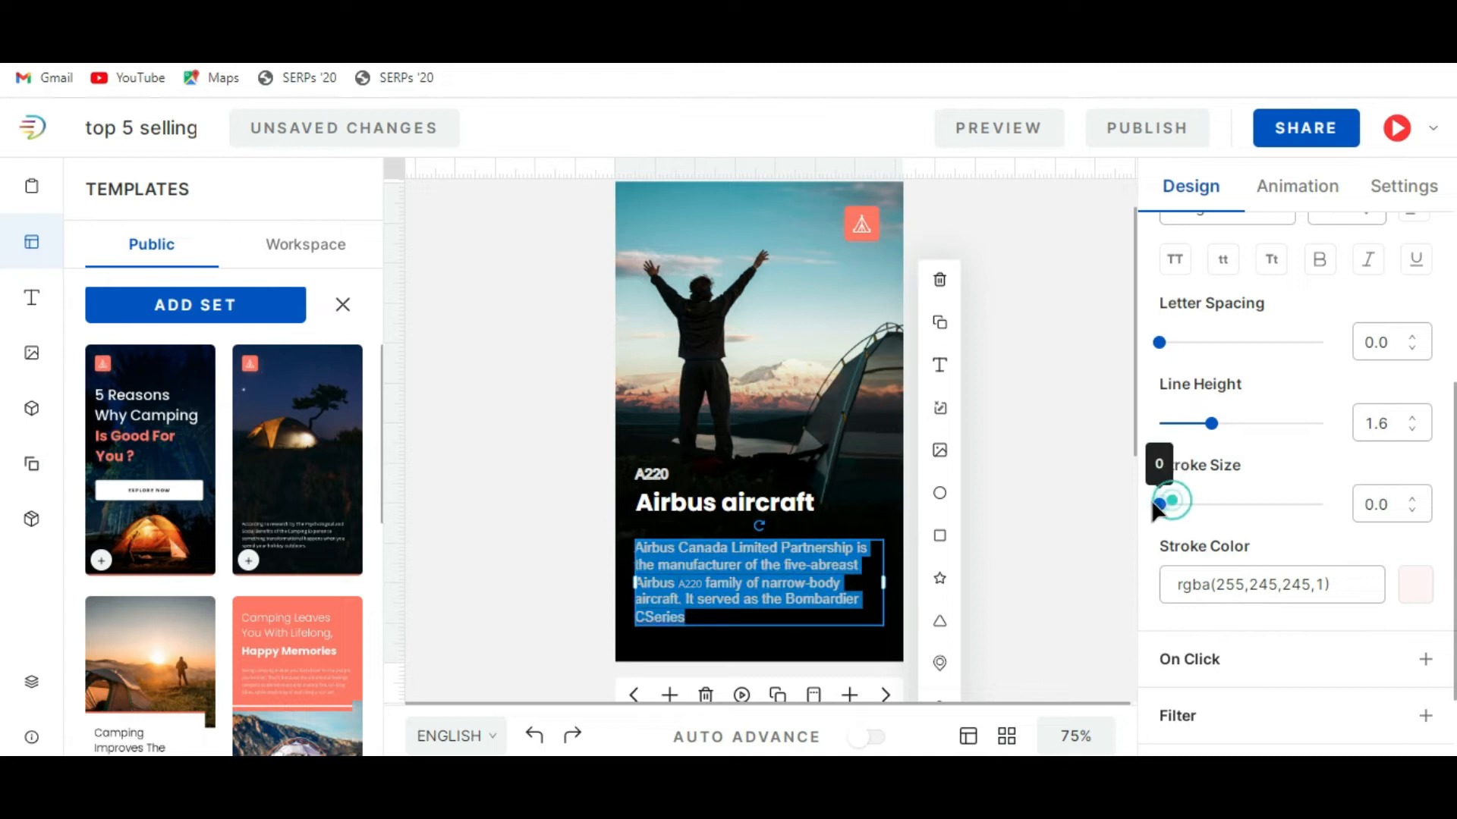
{"action": "left_click", "coordinate": [1014, 590]}
Clear the slide 4 body paragraph's off-white stroke color and set it to pure white, rgba(255,255,255,1).
{"action": "left_click", "coordinate": [758, 605]}
{"action": "double_click", "coordinate": [758, 604]}
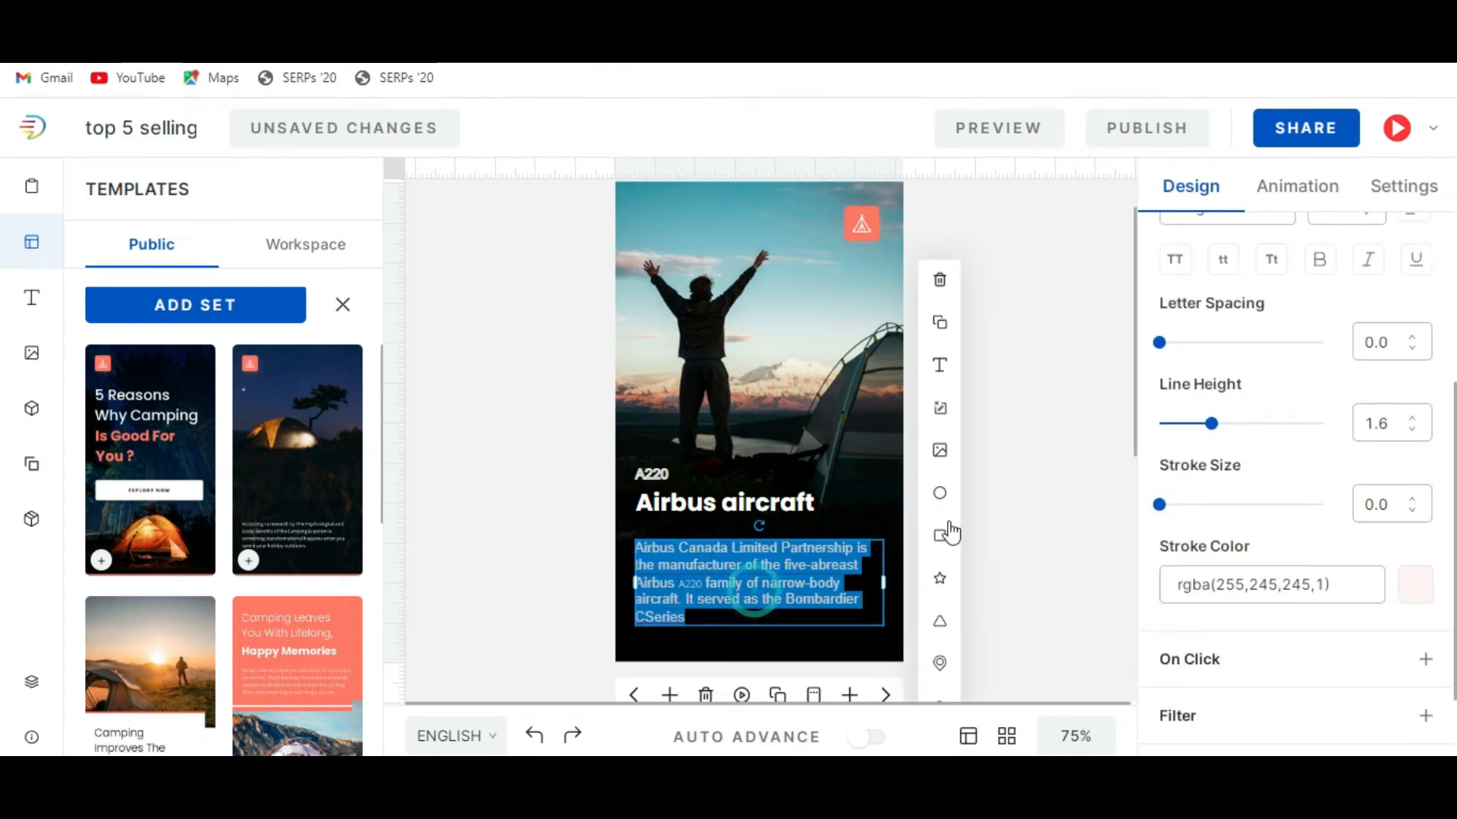
{"action": "scroll", "coordinate": [1335, 601], "scroll_direction": "down", "scroll_amount": 2}
{"action": "left_click", "coordinate": [1191, 480]}
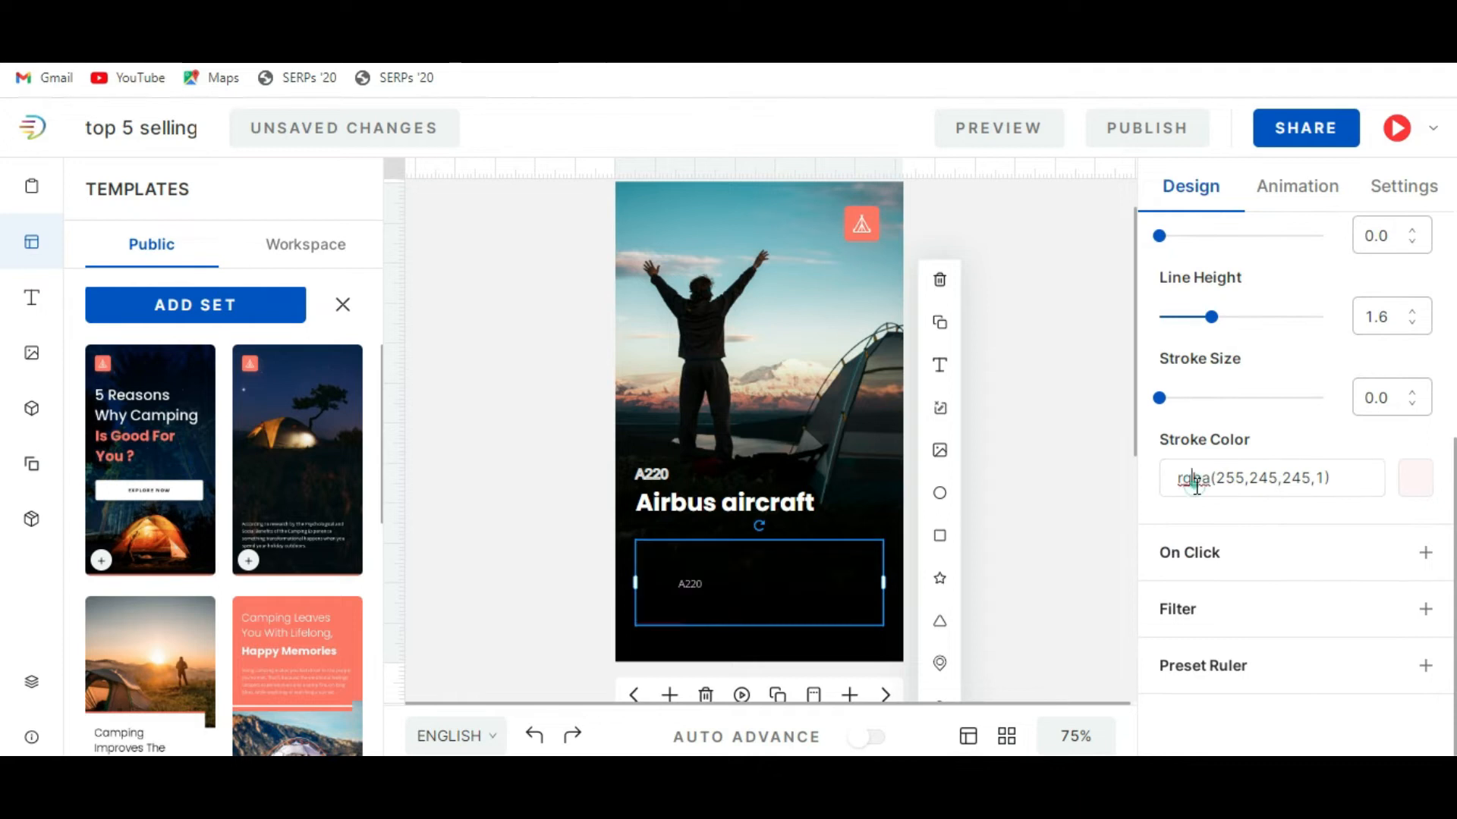
{"action": "left_click", "coordinate": [1351, 476]}
{"action": "key", "text": "ctrl+a"}
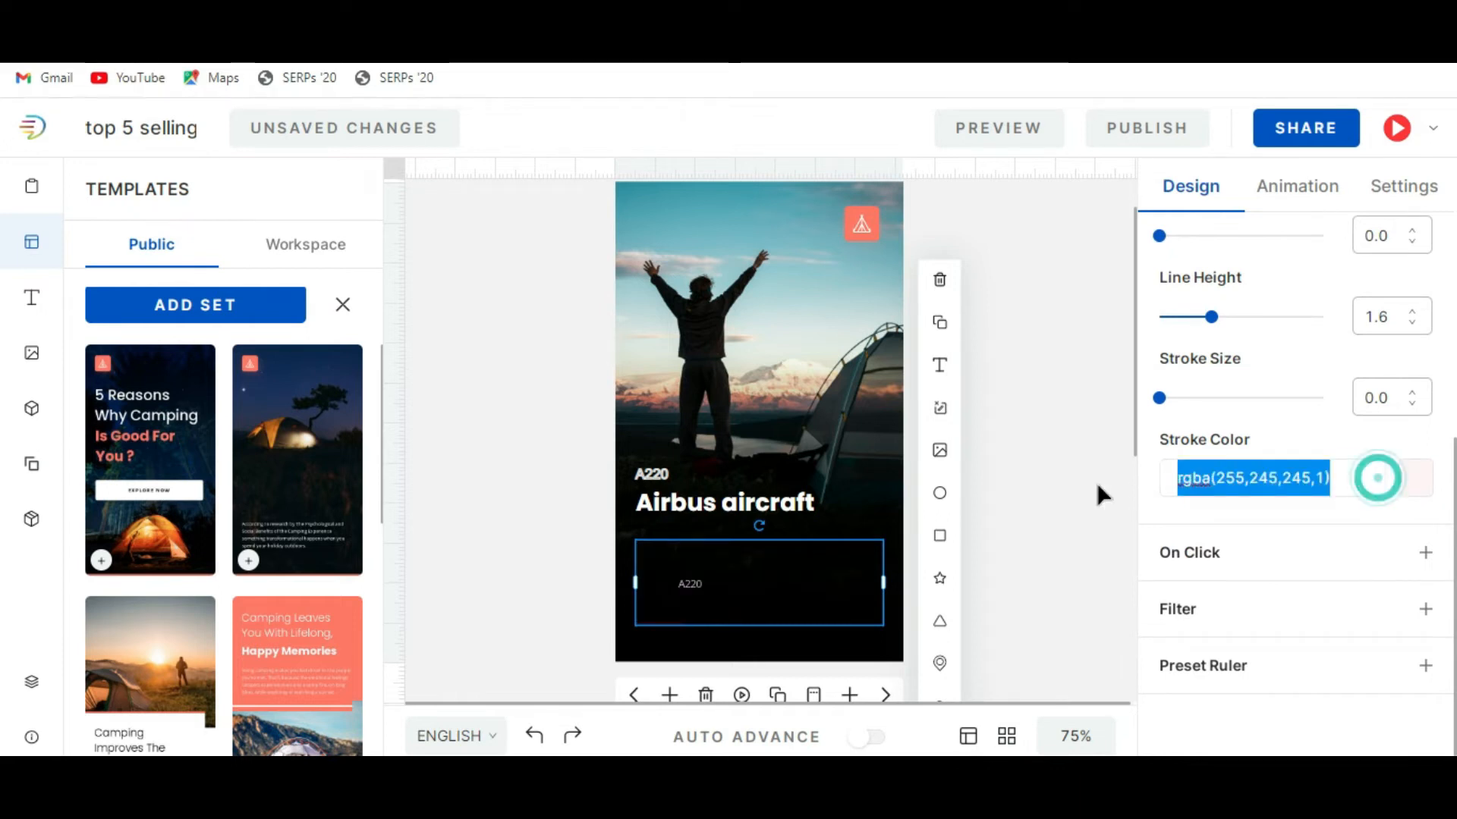
{"action": "key", "text": "BackSpace"}
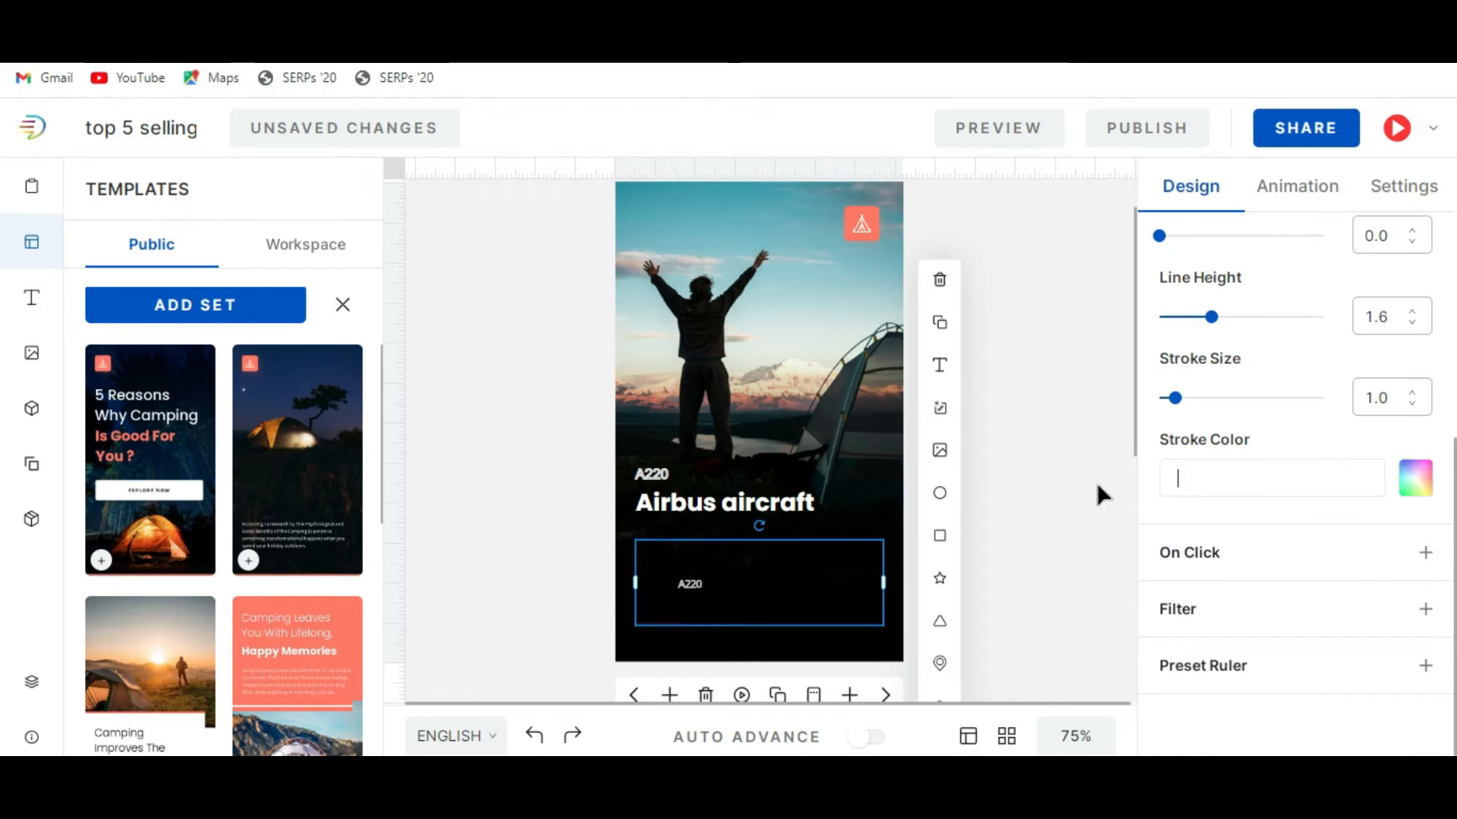
{"action": "double_click", "coordinate": [776, 602]}
{"action": "left_click", "coordinate": [1415, 478]}
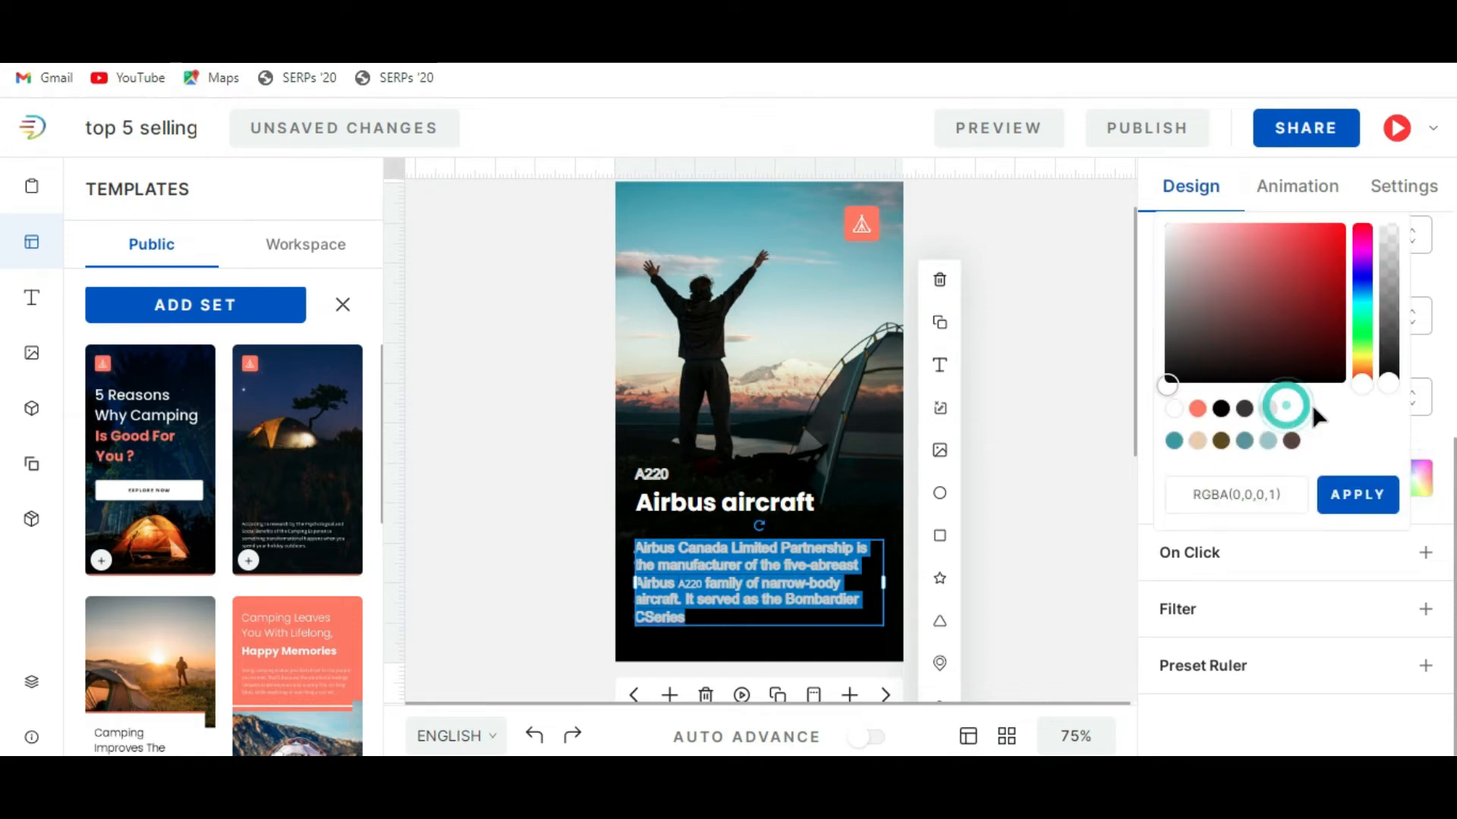
{"action": "left_click", "coordinate": [1173, 408]}
{"action": "left_click", "coordinate": [1053, 496]}
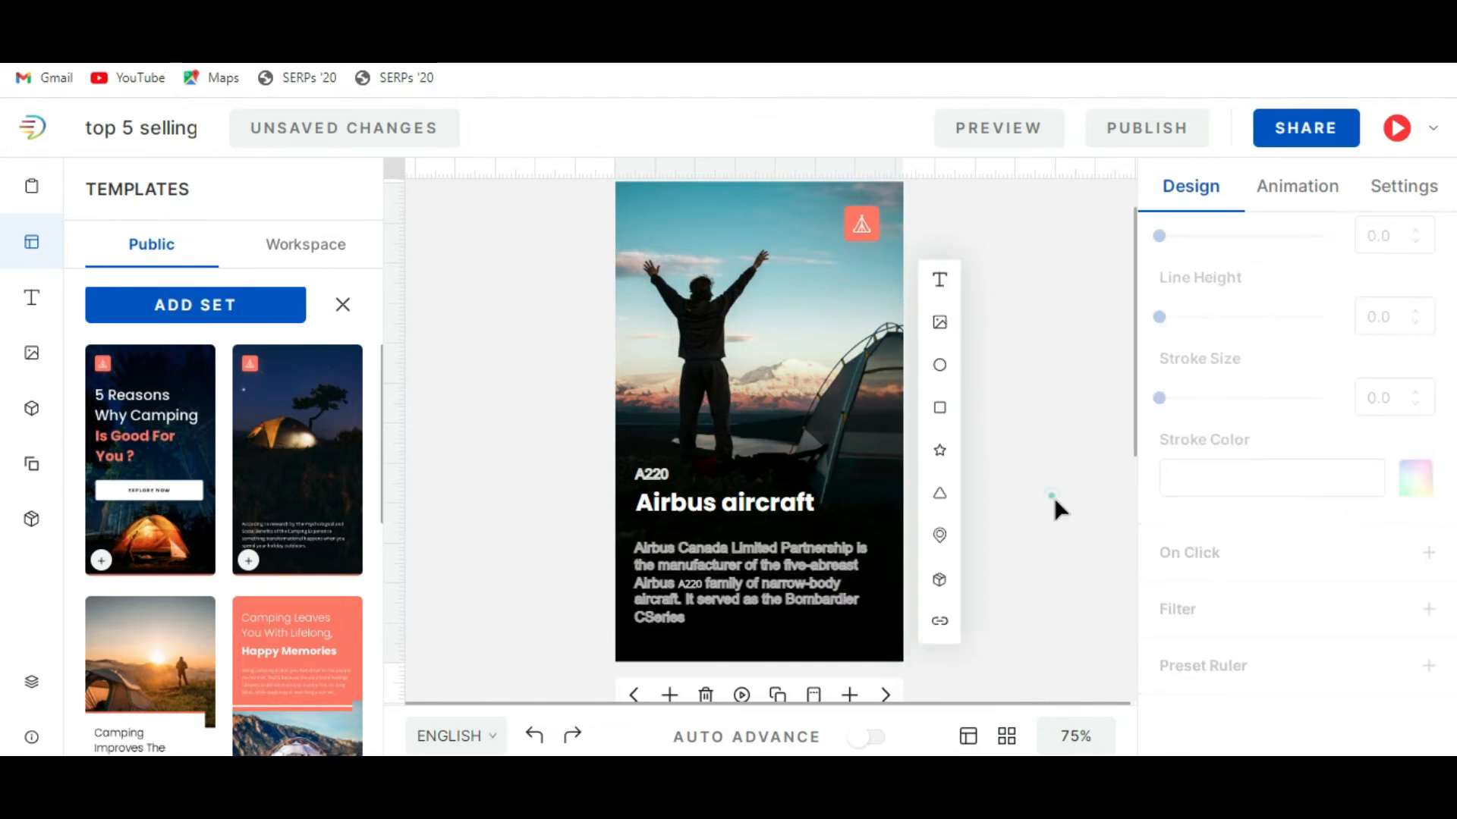
{"action": "double_click", "coordinate": [768, 555]}
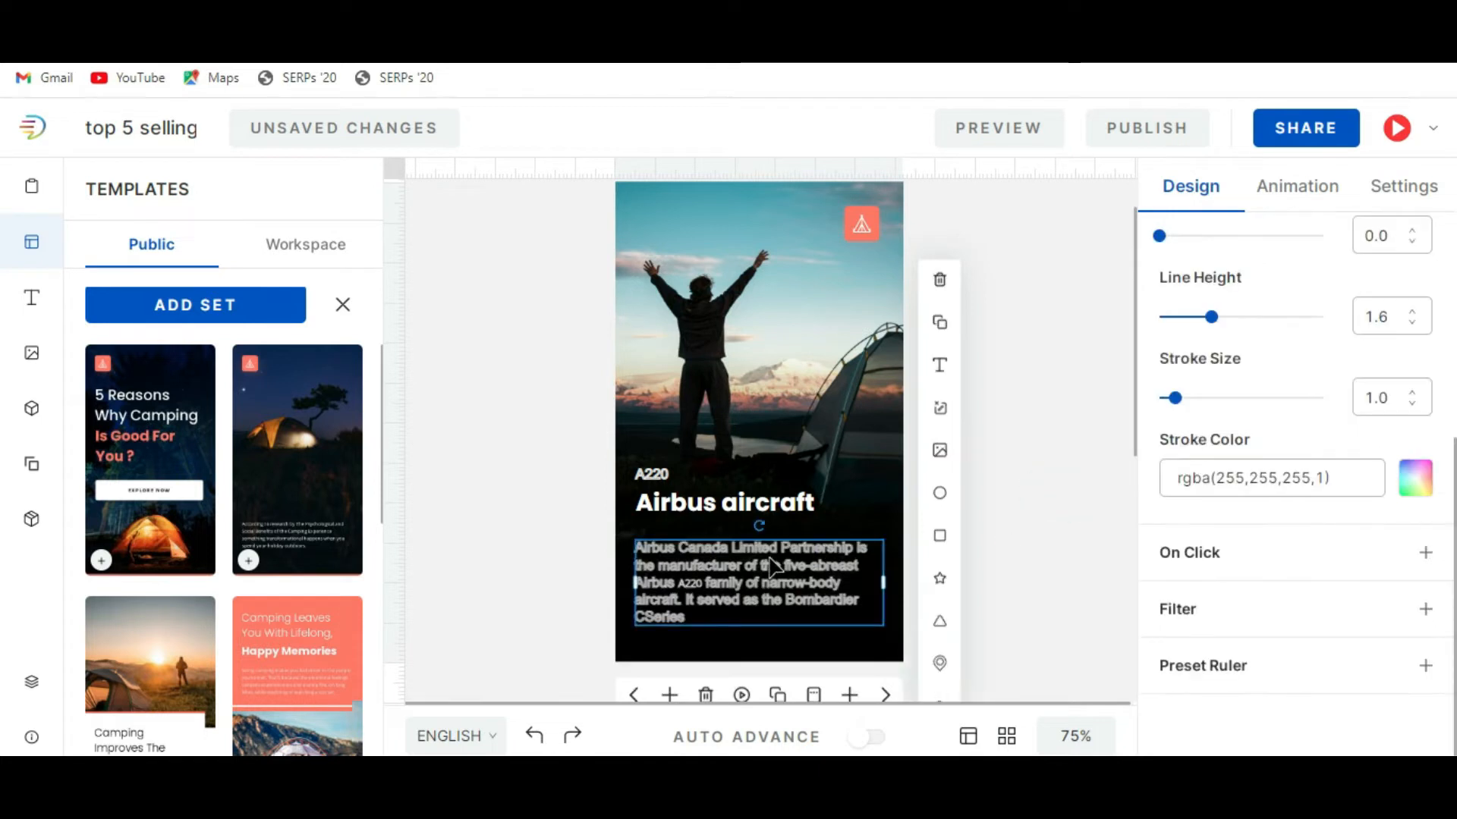
Return from the A220 slide to the cover slide of the story.
{"action": "left_click", "coordinate": [1022, 524]}
{"action": "scroll", "coordinate": [1030, 494], "scroll_direction": "down", "scroll_amount": 3}
{"action": "scroll", "coordinate": [1030, 535], "scroll_direction": "up", "scroll_amount": 2}
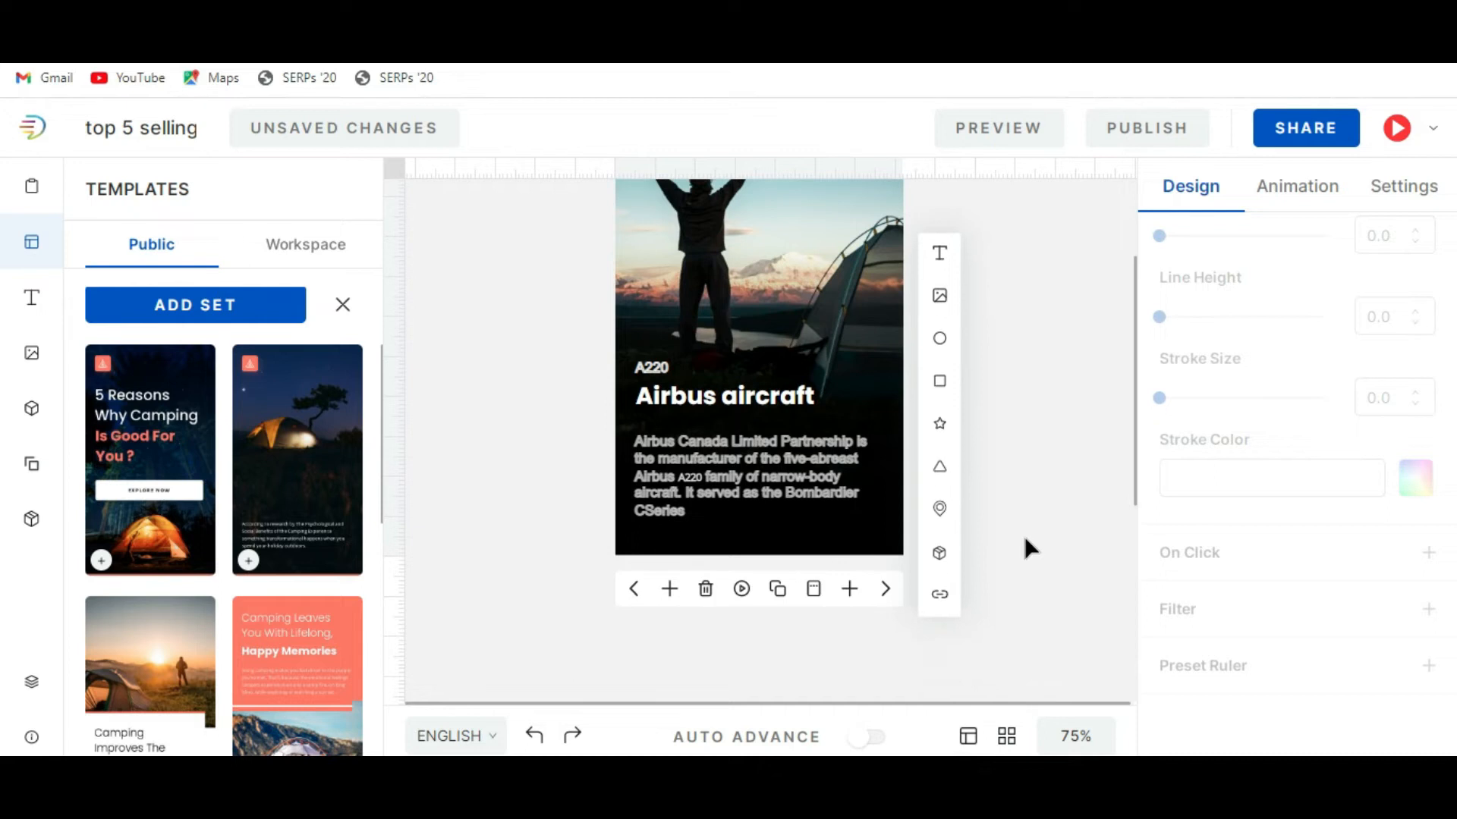
{"action": "left_click", "coordinate": [634, 590]}
{"action": "left_click", "coordinate": [634, 591]}
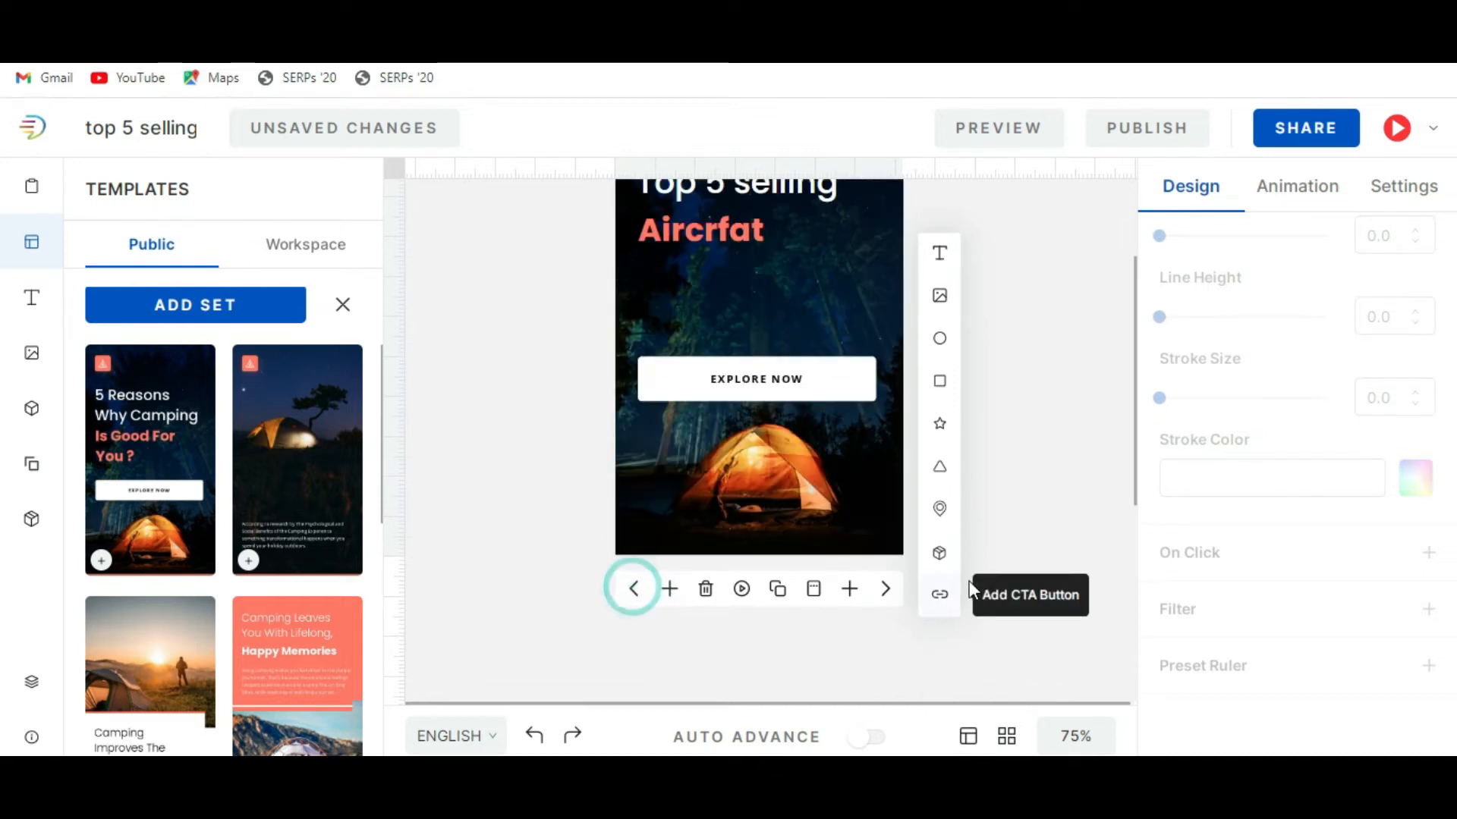
{"action": "scroll", "coordinate": [1086, 505], "scroll_direction": "up", "scroll_amount": 3}
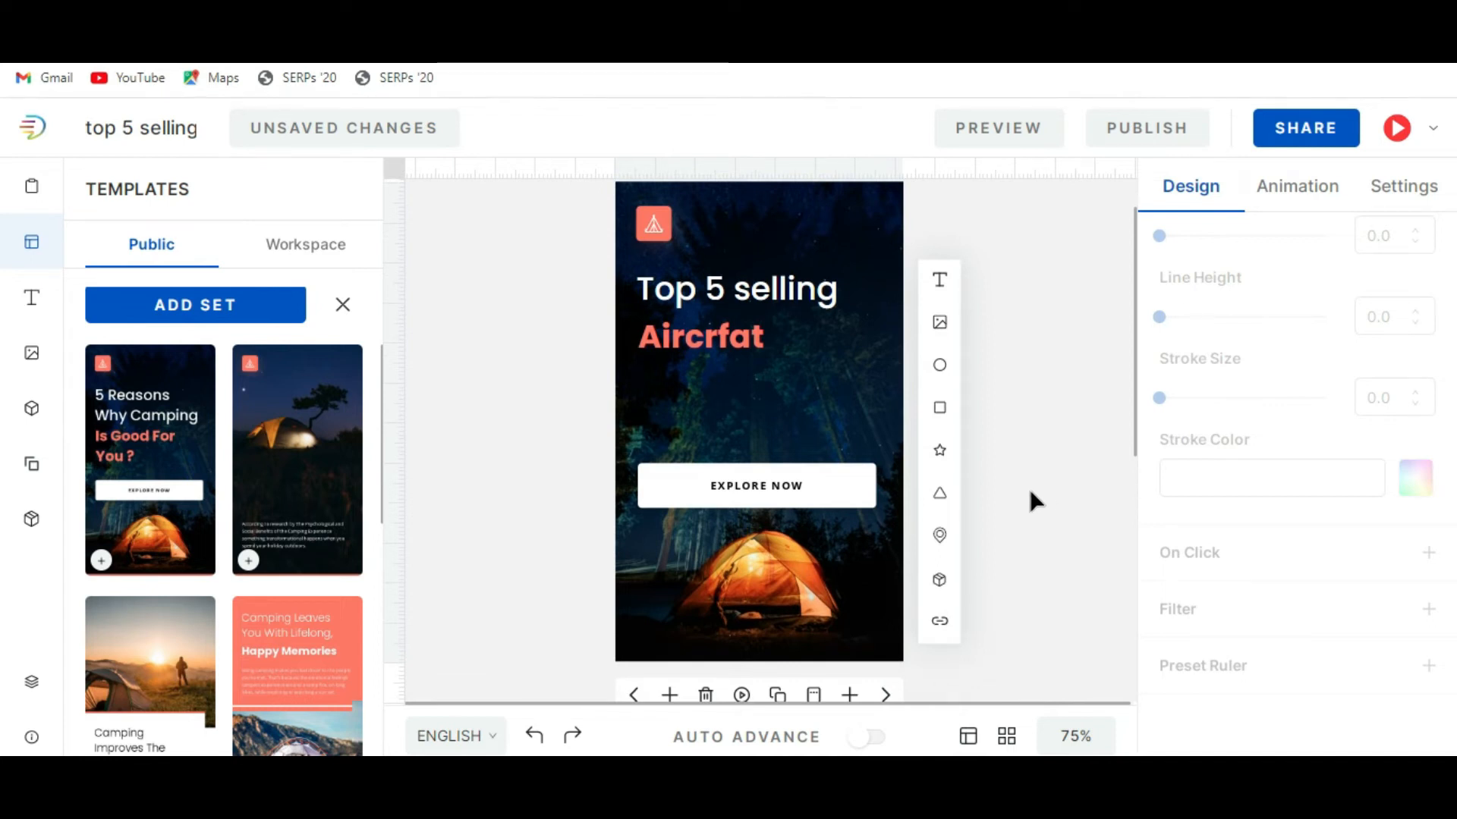
{"action": "scroll", "coordinate": [1030, 491], "scroll_direction": "down", "scroll_amount": 2}
{"action": "scroll", "coordinate": [1031, 492], "scroll_direction": "up", "scroll_amount": 5}
{"action": "scroll", "coordinate": [1030, 489], "scroll_direction": "down", "scroll_amount": 3}
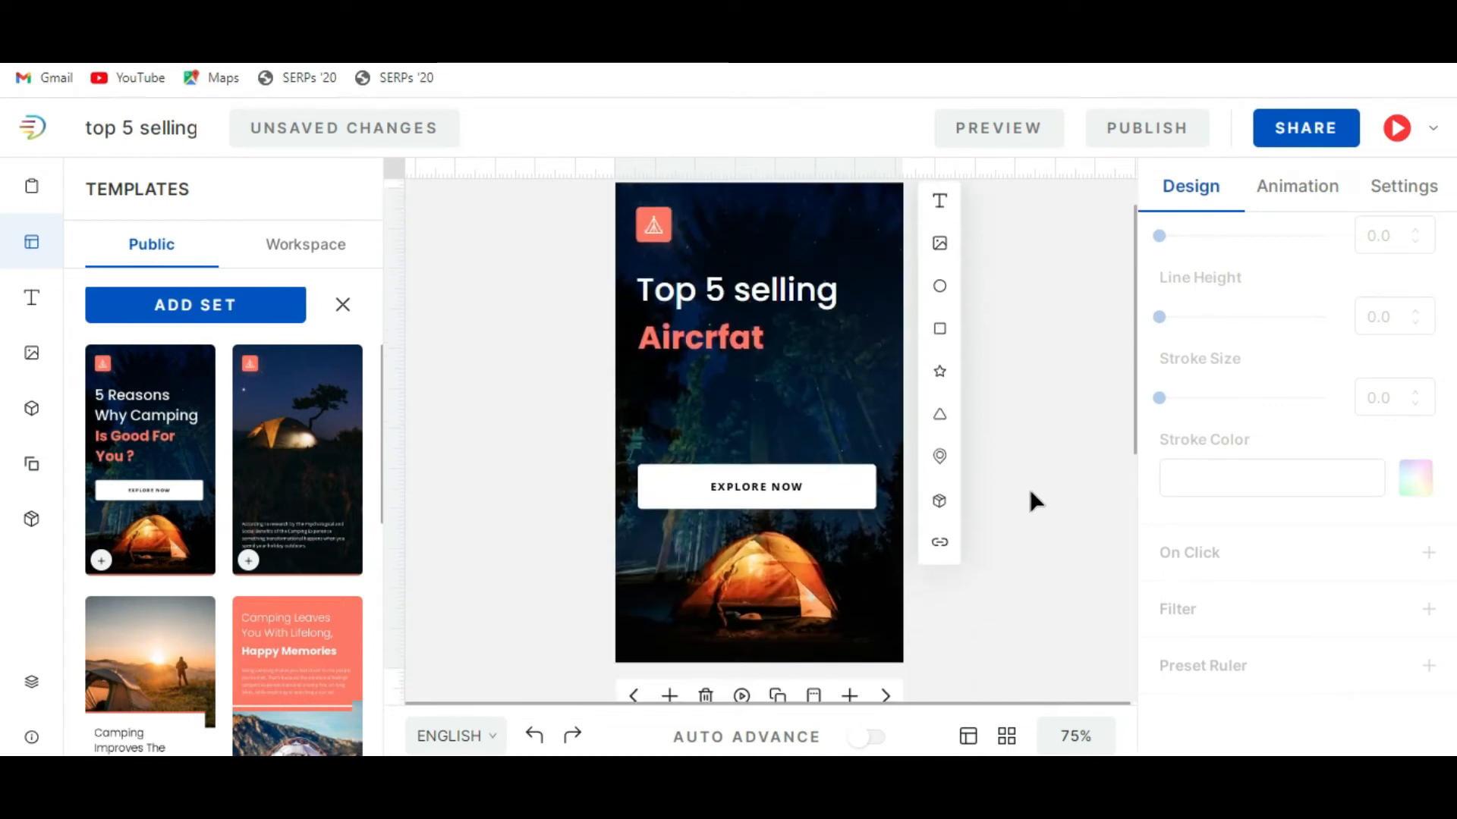
Search the Unsplash background images for "airplane" and set the plane under scattered white clouds as the cover slide's background.
{"action": "left_click", "coordinate": [679, 387]}
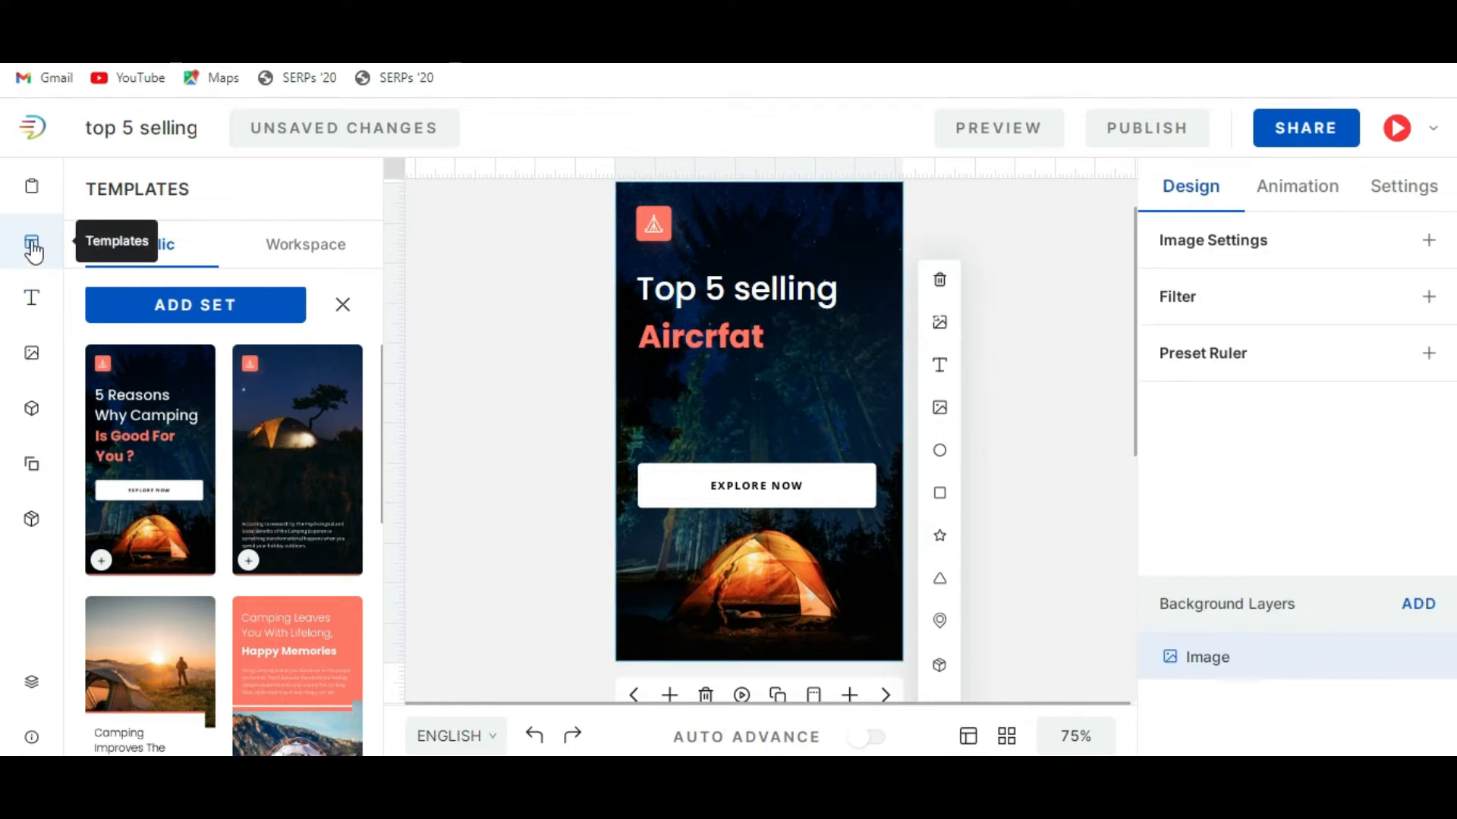
{"action": "left_click", "coordinate": [32, 187]}
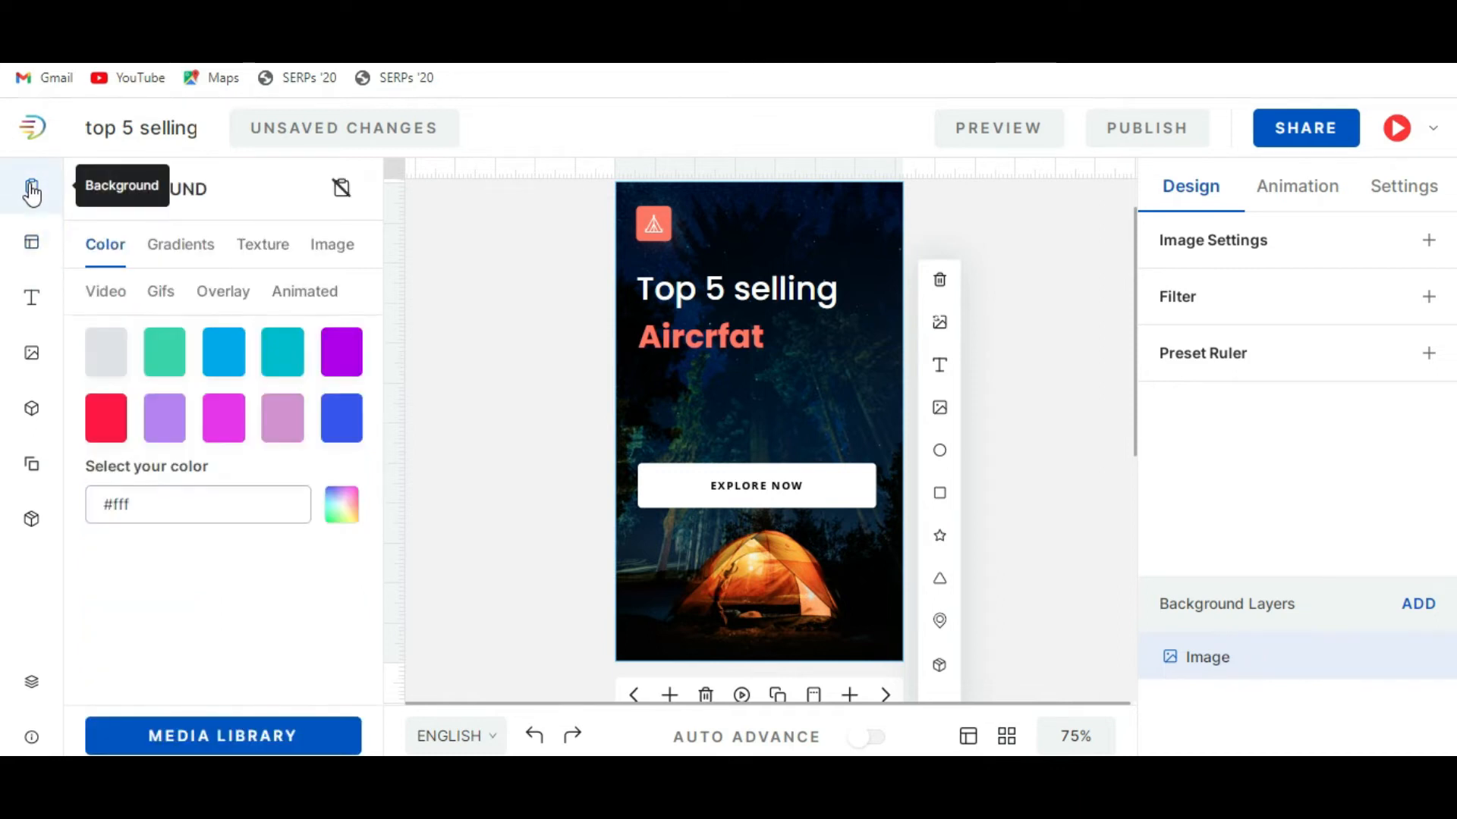
{"action": "left_click", "coordinate": [332, 254]}
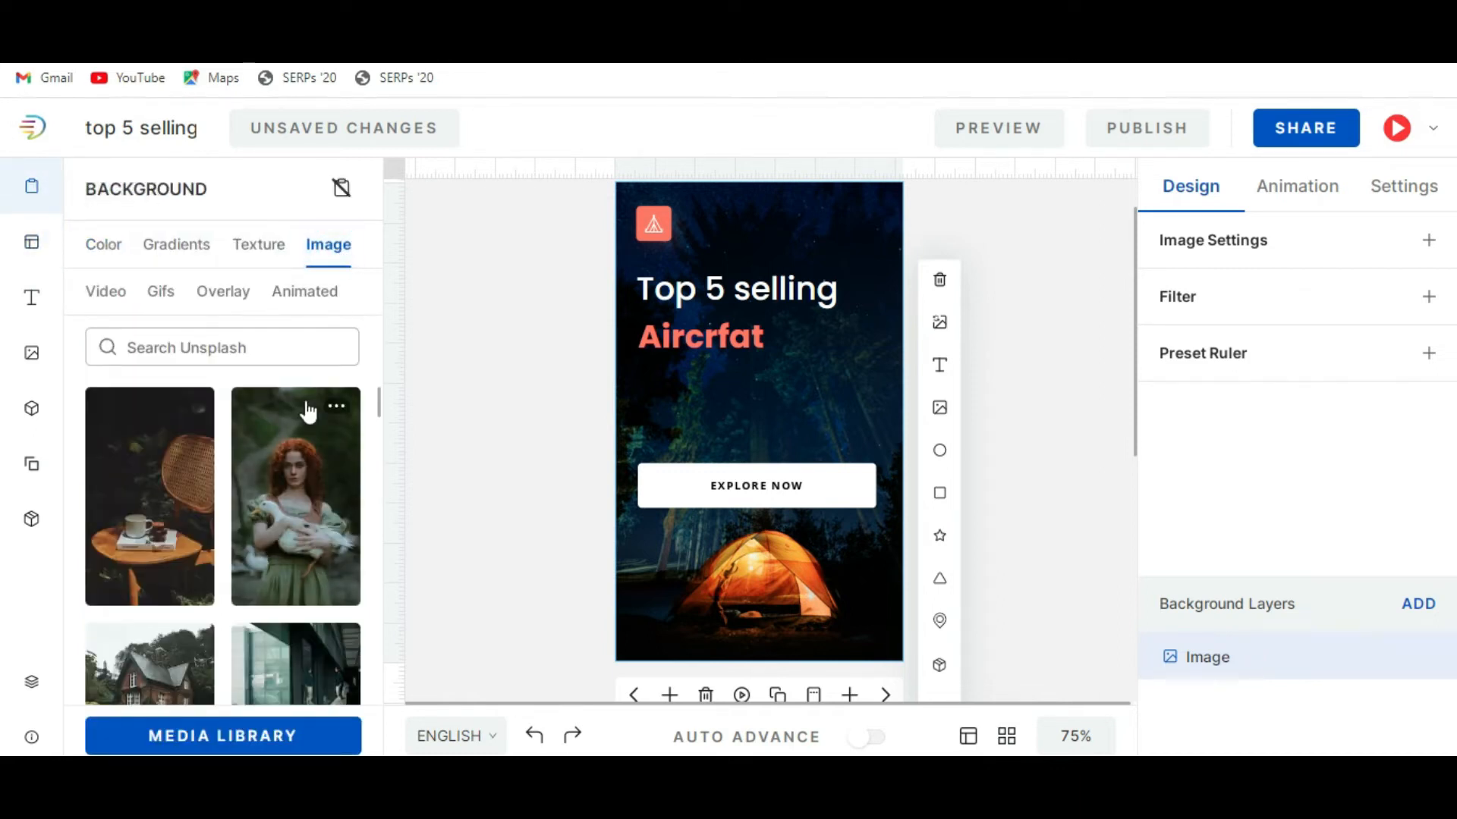
{"action": "scroll", "coordinate": [308, 412], "scroll_direction": "down", "scroll_amount": 5}
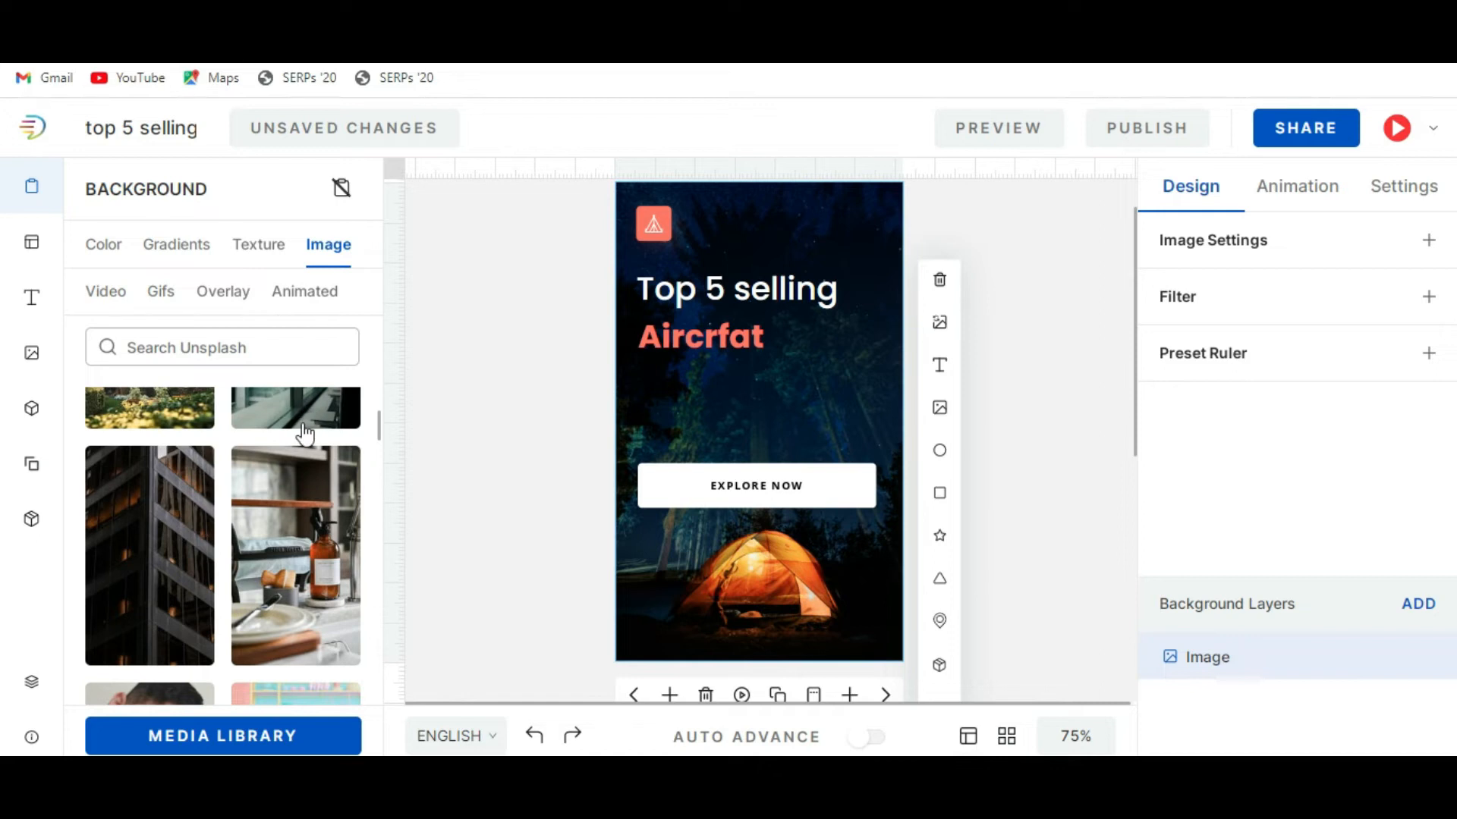
{"action": "left_click", "coordinate": [233, 345]}
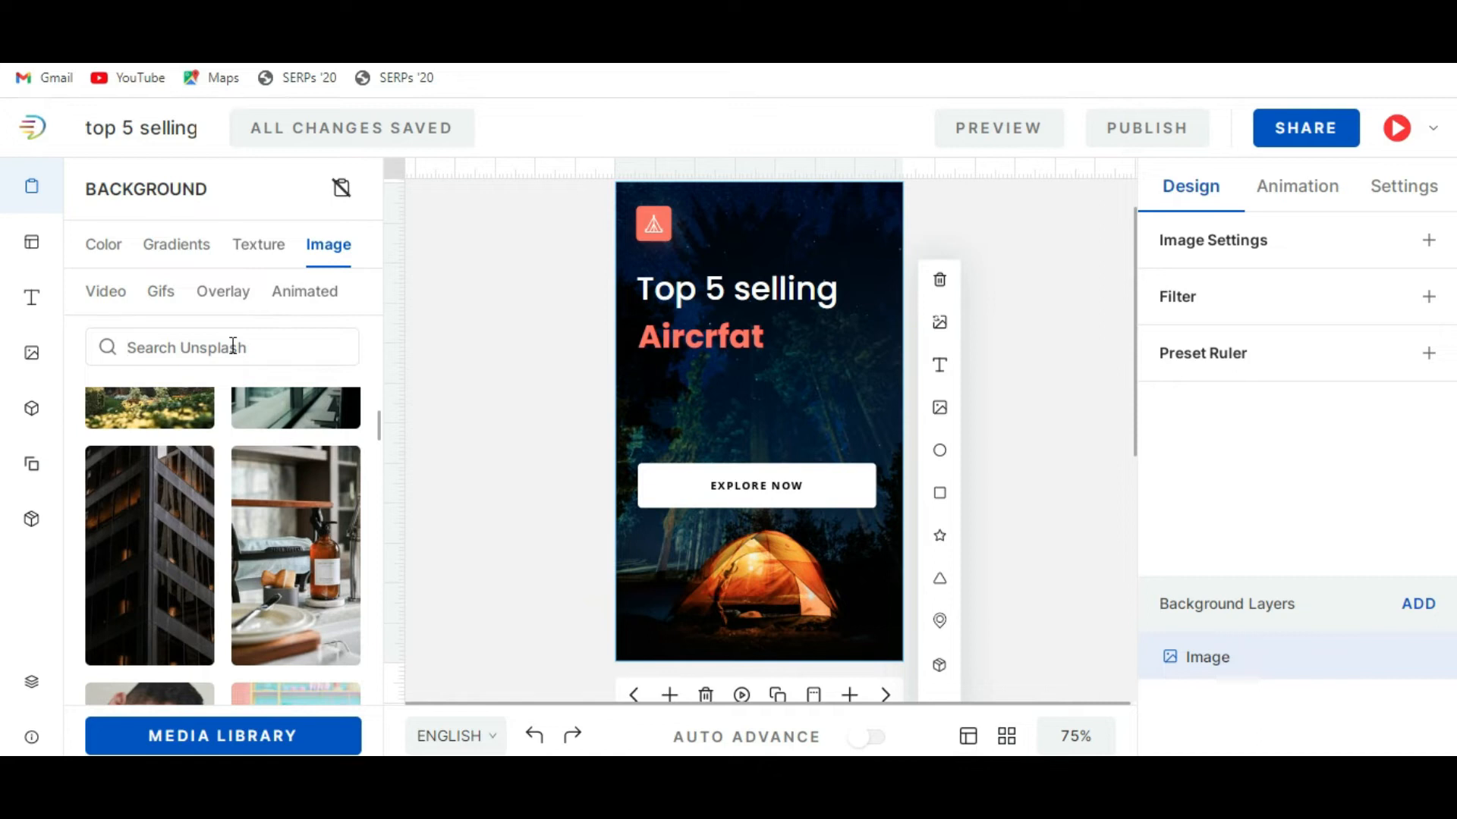
{"action": "type", "text": "airplane"}
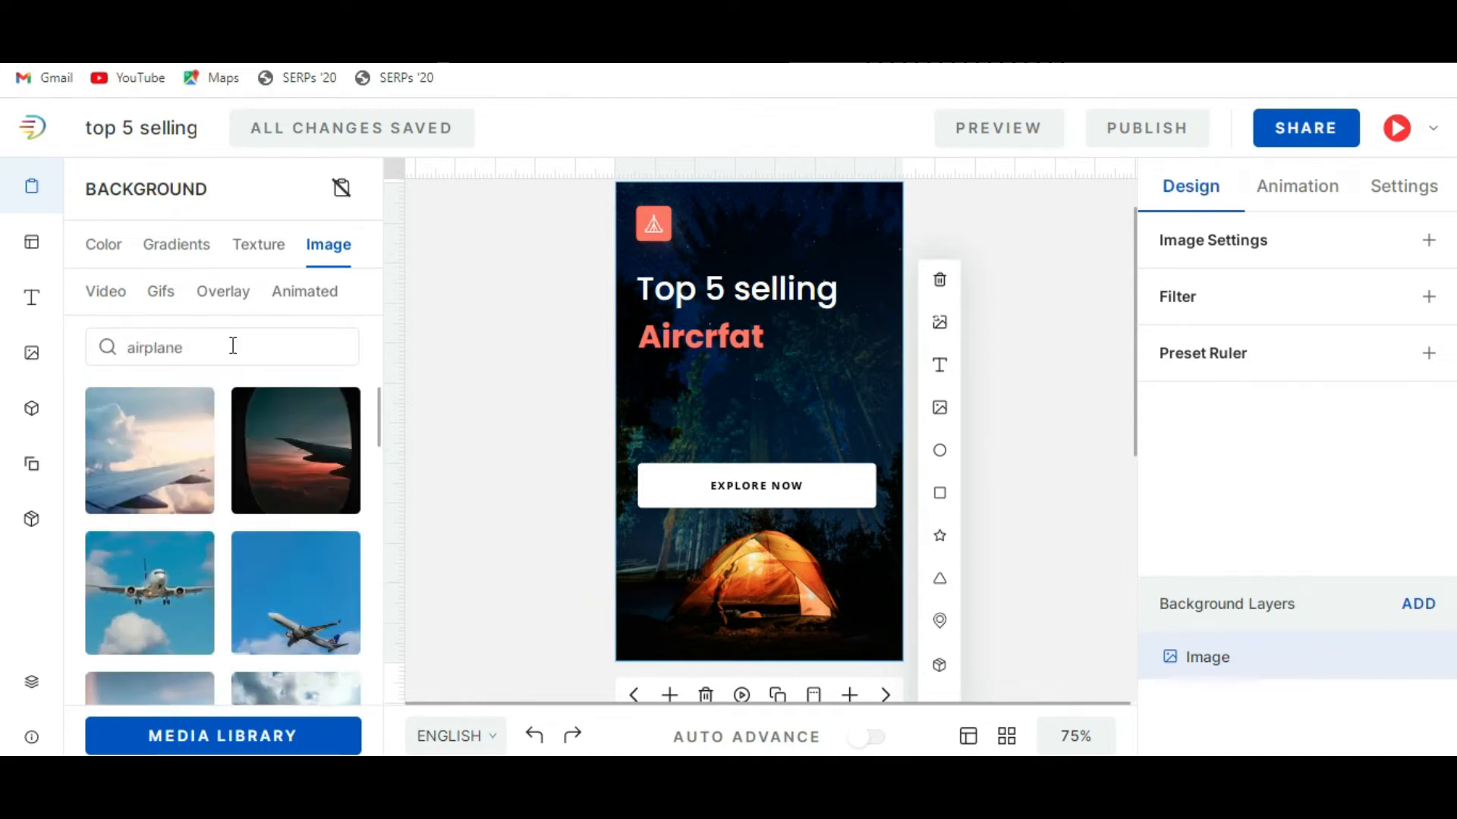
{"action": "scroll", "coordinate": [296, 584], "scroll_direction": "down", "scroll_amount": 3}
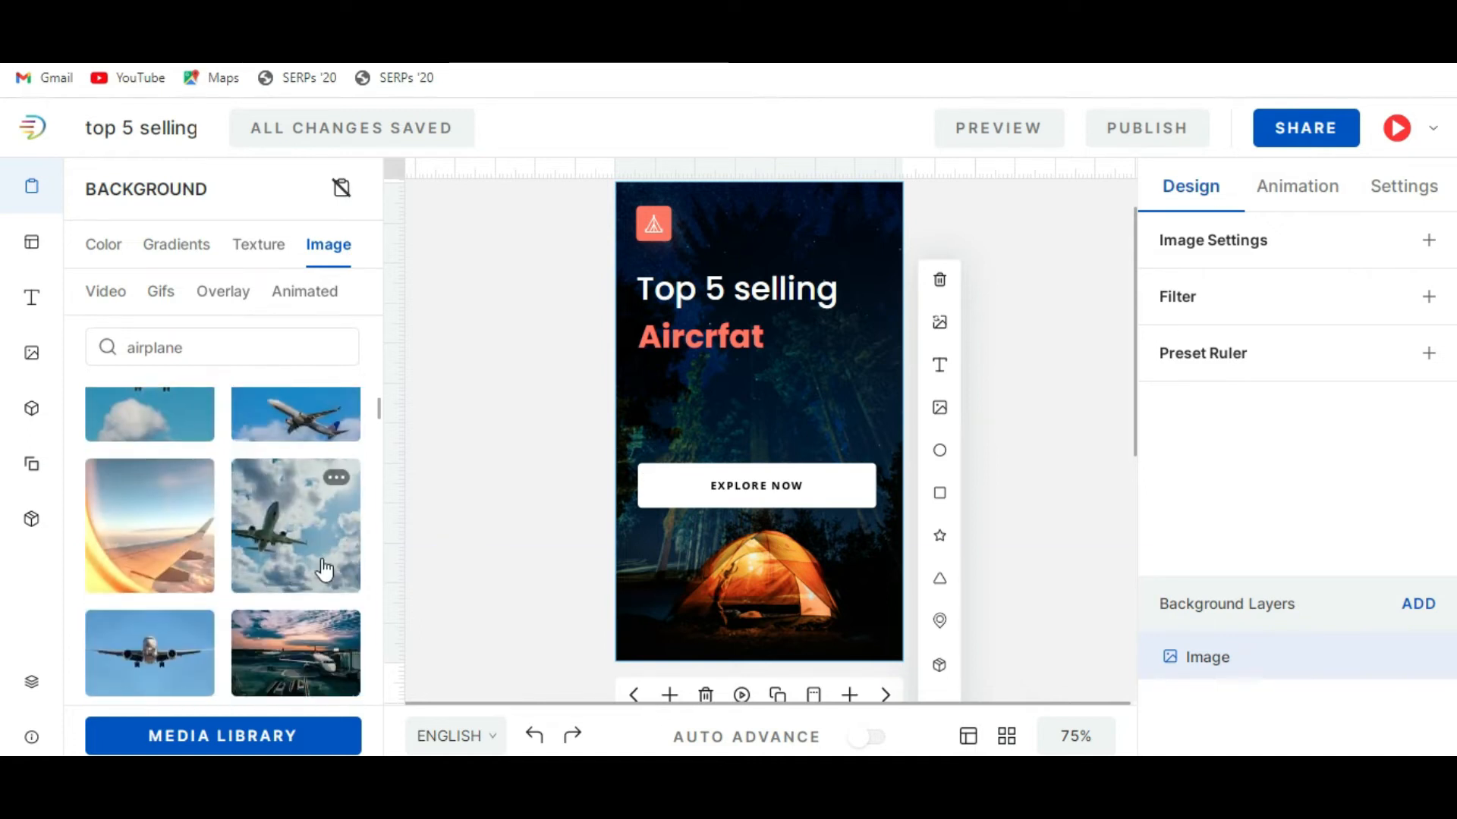
{"action": "left_click", "coordinate": [324, 569]}
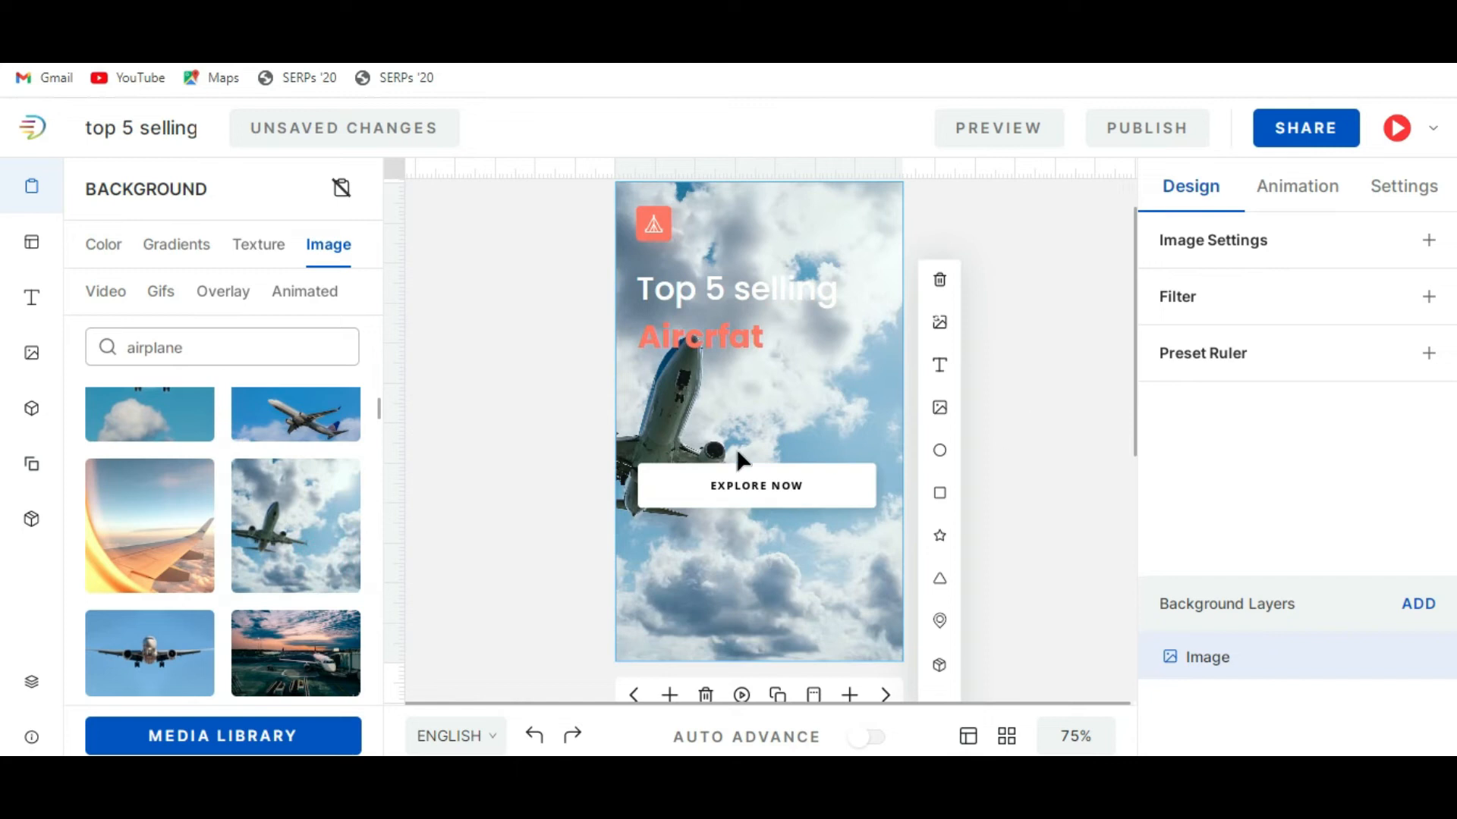
Set the Airbus A320neo slide's background to the head-on airplane photo against a plain blue sky.
{"action": "left_click", "coordinate": [885, 695]}
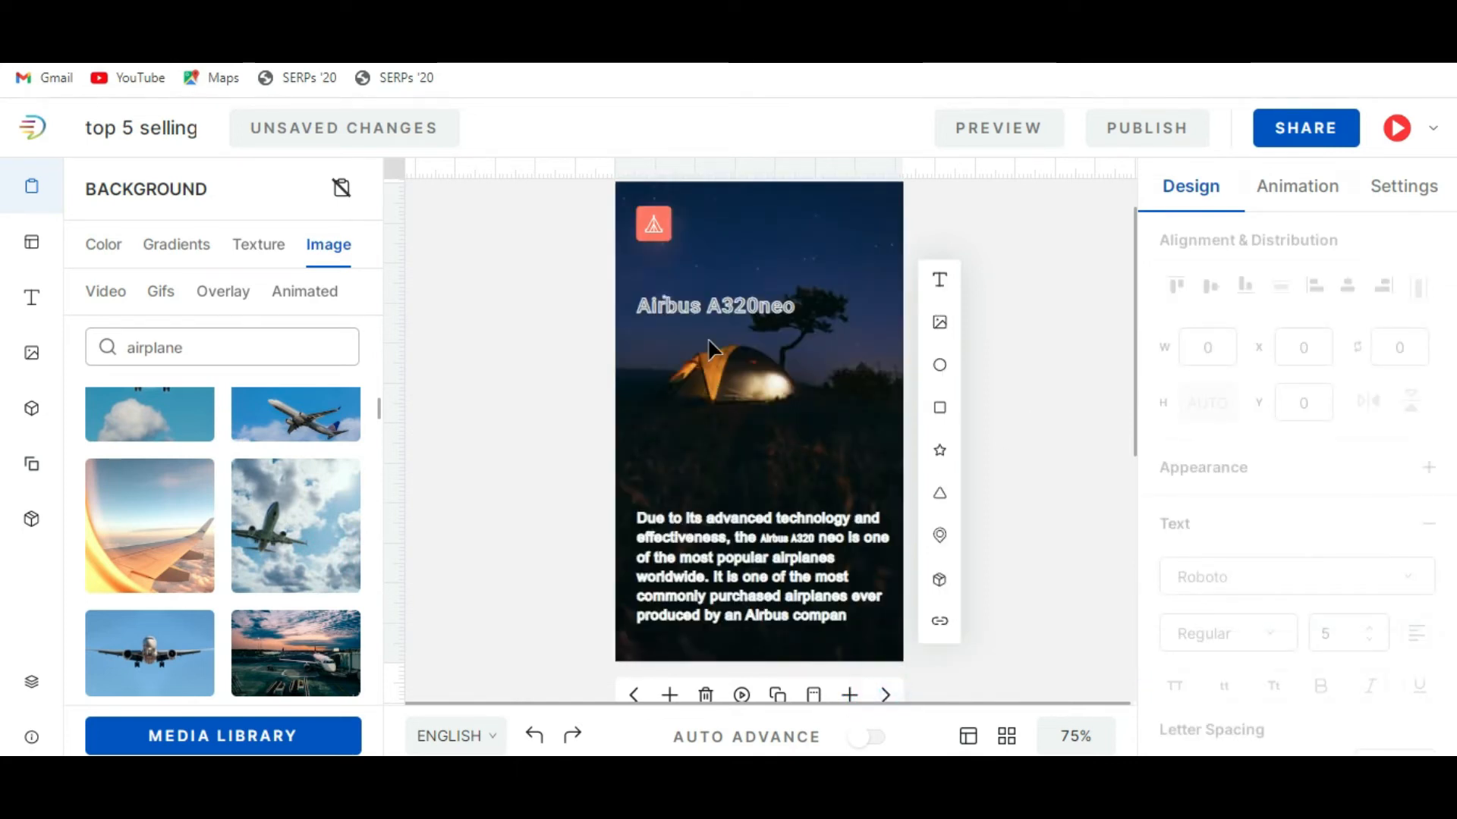
{"action": "left_click", "coordinate": [228, 343]}
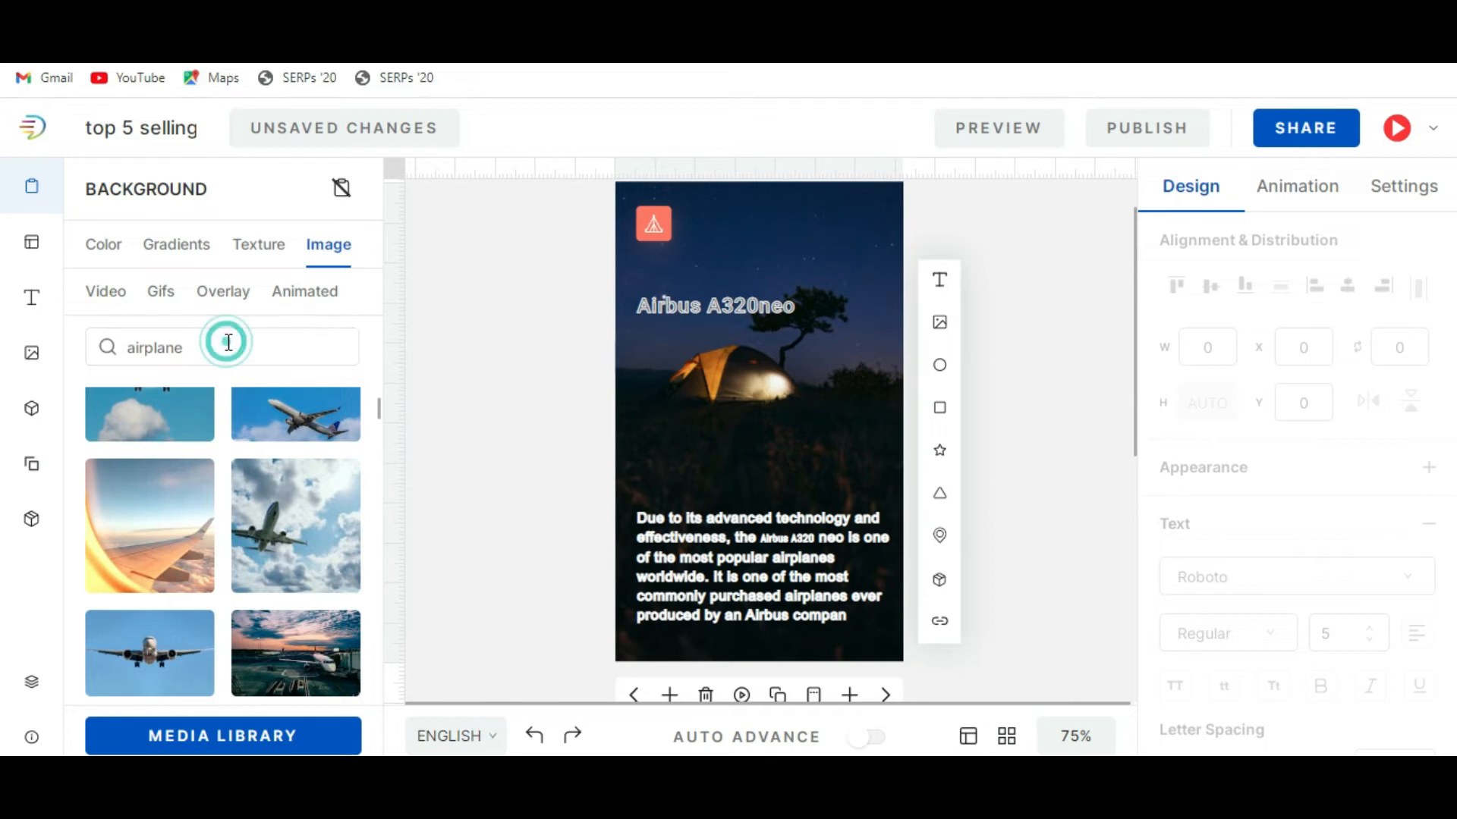
{"action": "double_click", "coordinate": [228, 343]}
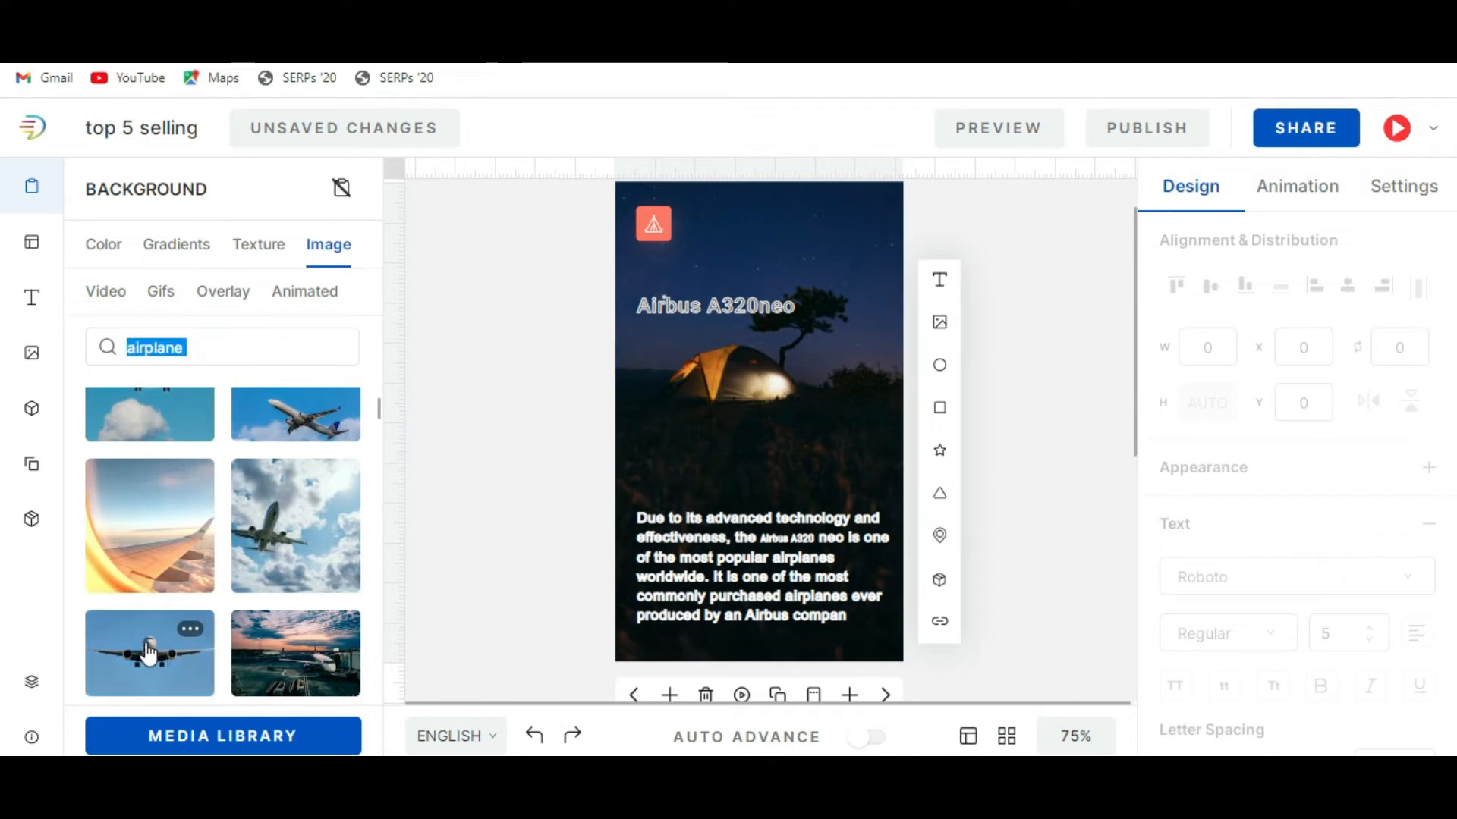
{"action": "scroll", "coordinate": [140, 645], "scroll_direction": "down", "scroll_amount": 1}
{"action": "left_click", "coordinate": [139, 562]}
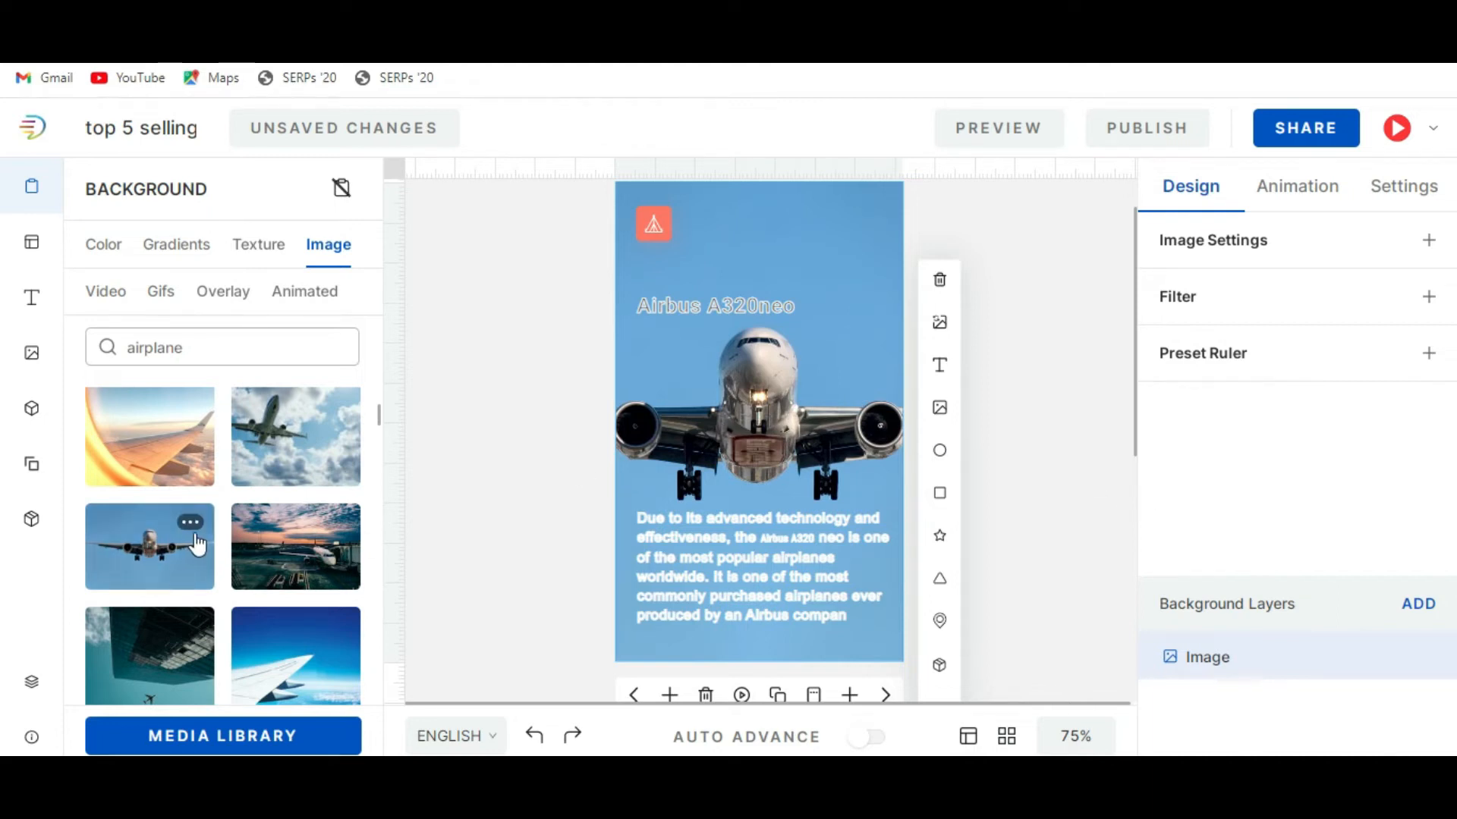
Set the Boeing B737 MAX slide's background to the photo of an airplane silhouetted against an orange sunset.
{"action": "scroll", "coordinate": [189, 546], "scroll_direction": "down", "scroll_amount": 2}
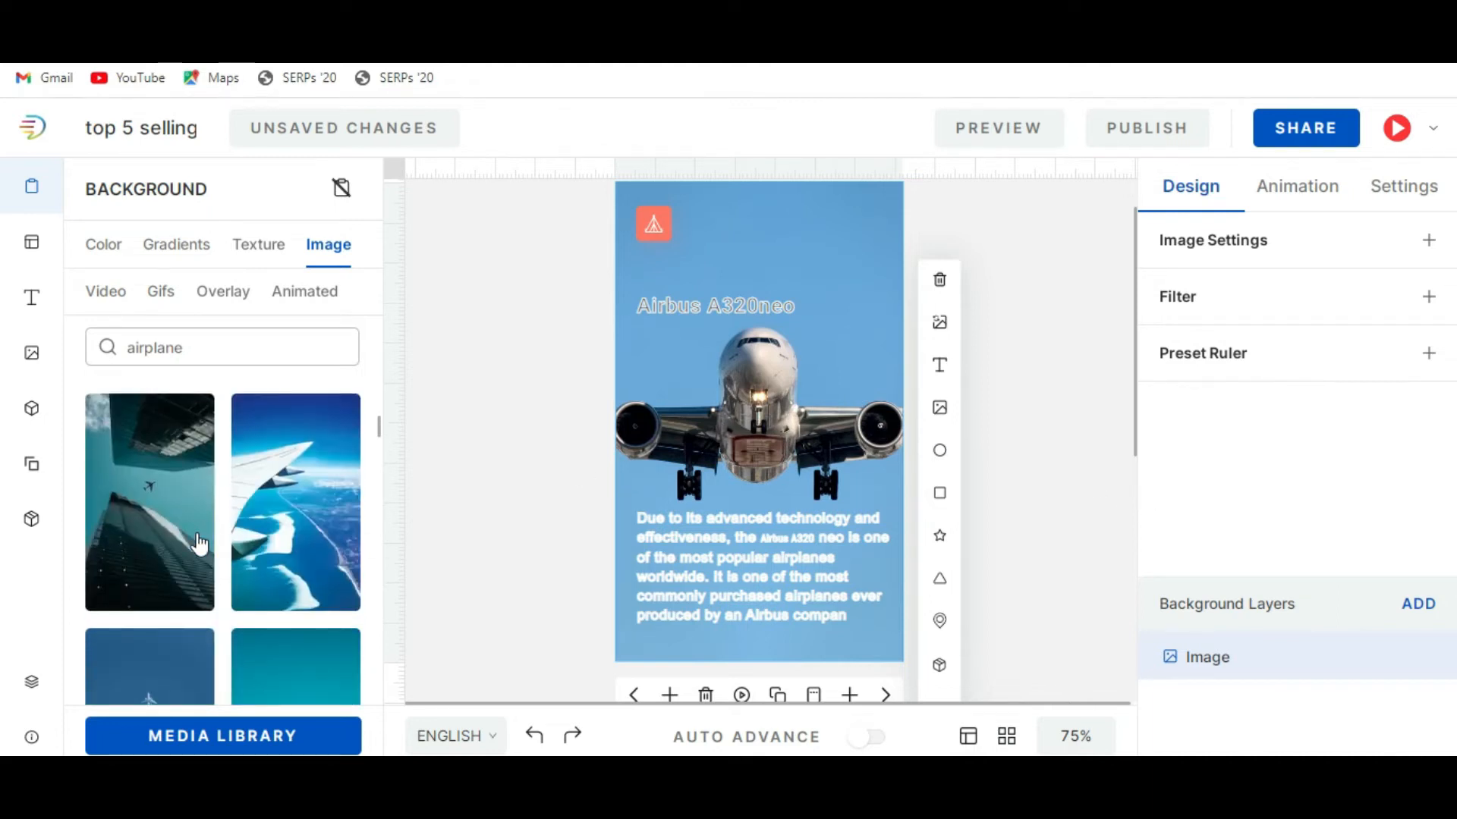
{"action": "left_click", "coordinate": [886, 695]}
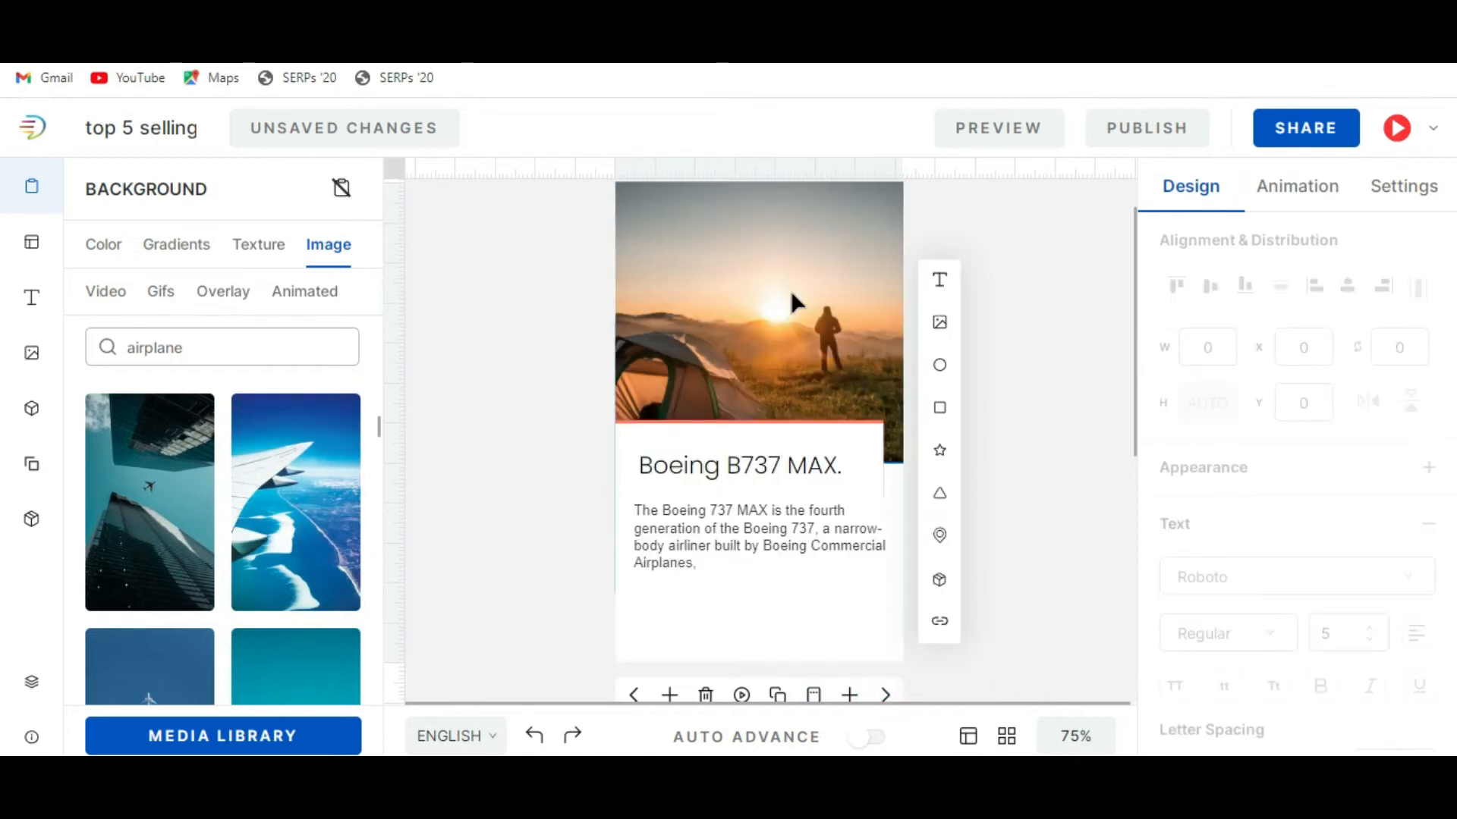
{"action": "scroll", "coordinate": [249, 541], "scroll_direction": "down", "scroll_amount": 3}
{"action": "scroll", "coordinate": [249, 541], "scroll_direction": "down", "scroll_amount": 3}
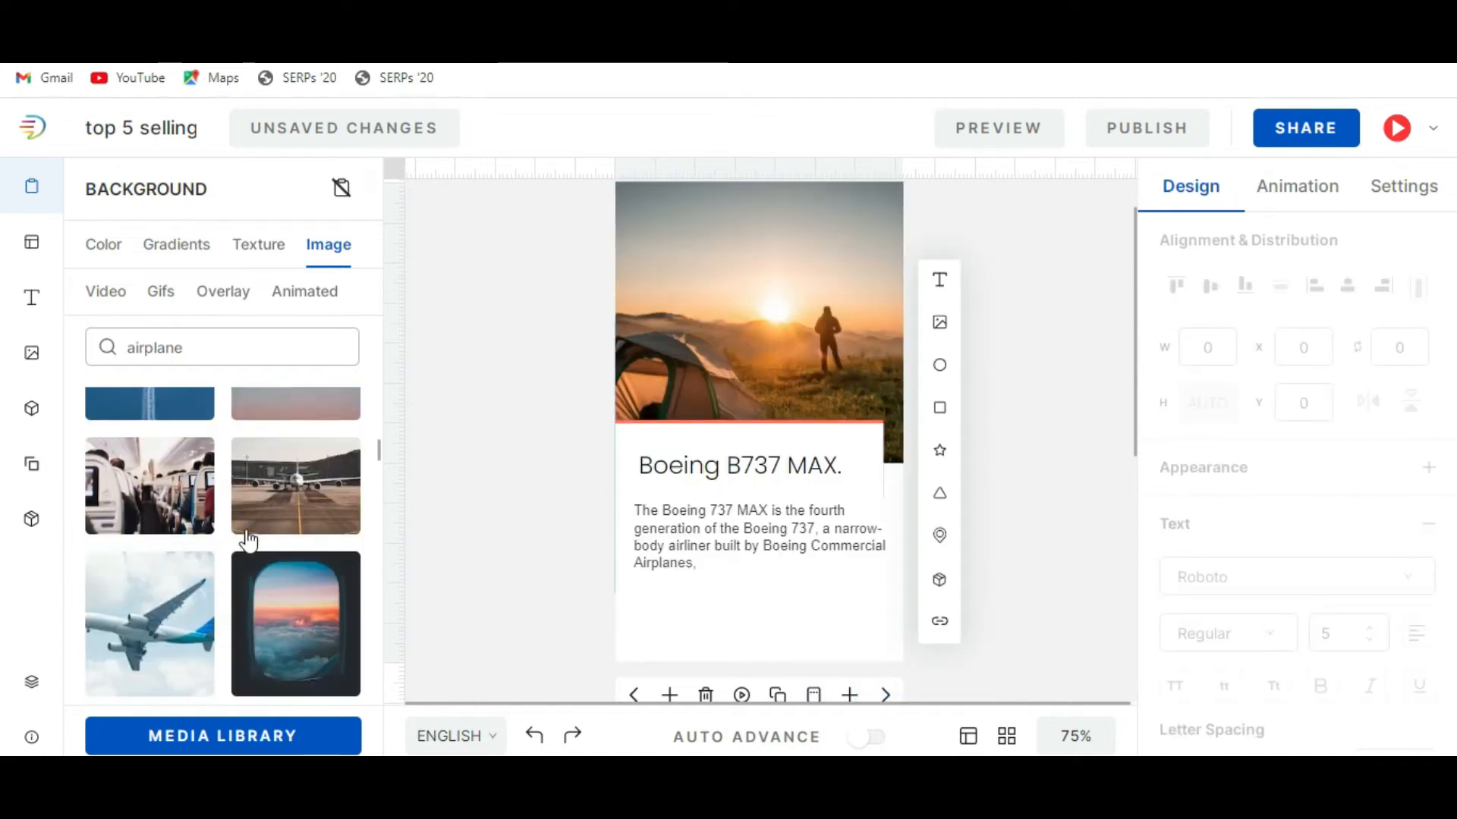
{"action": "scroll", "coordinate": [281, 494], "scroll_direction": "down", "scroll_amount": 5}
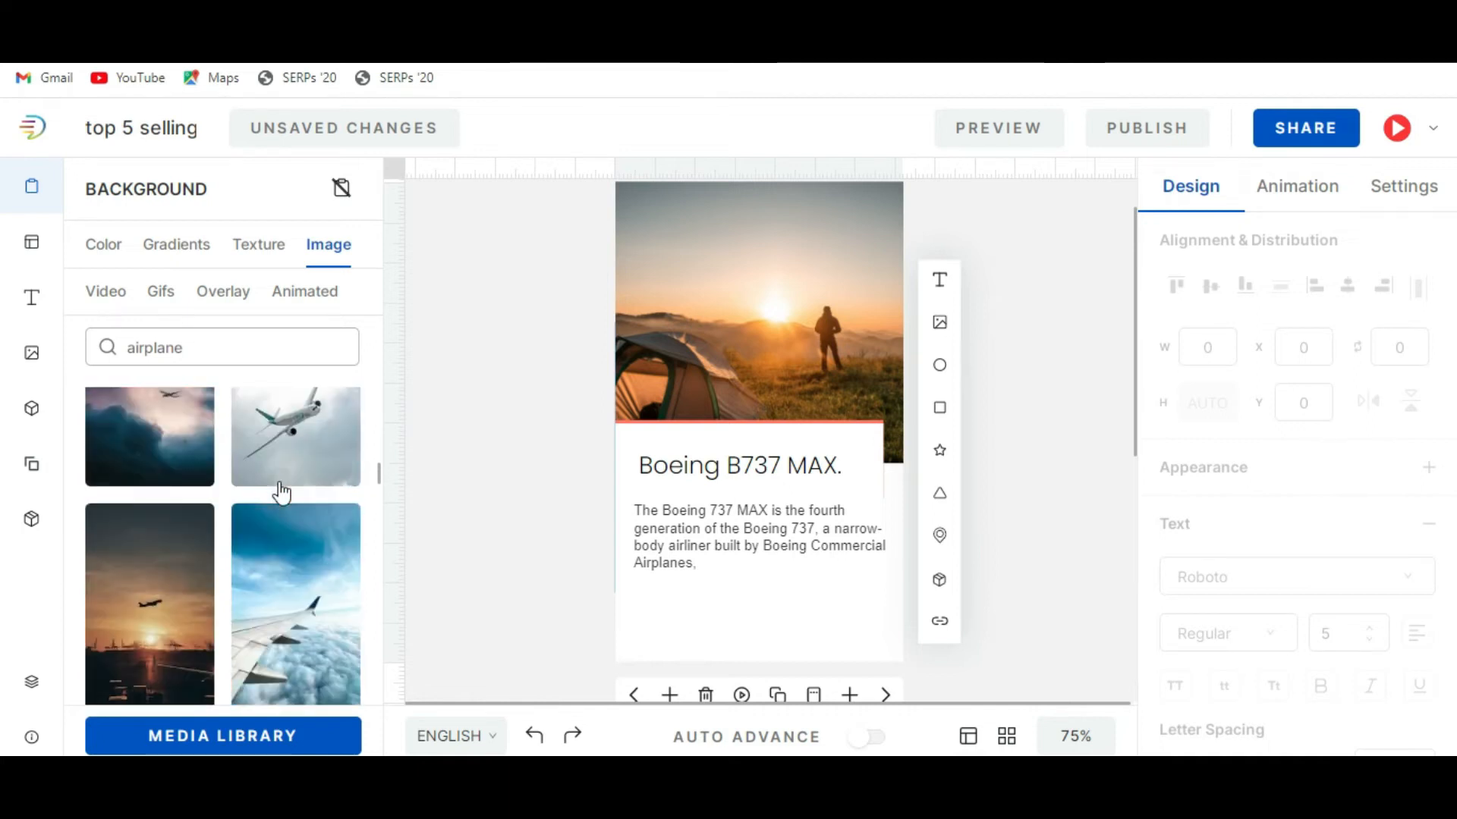
{"action": "left_click", "coordinate": [142, 630]}
Replace the camping photo on the Boeing B737 MAX slide with the free sunset airplane image.
{"action": "left_click", "coordinate": [766, 265]}
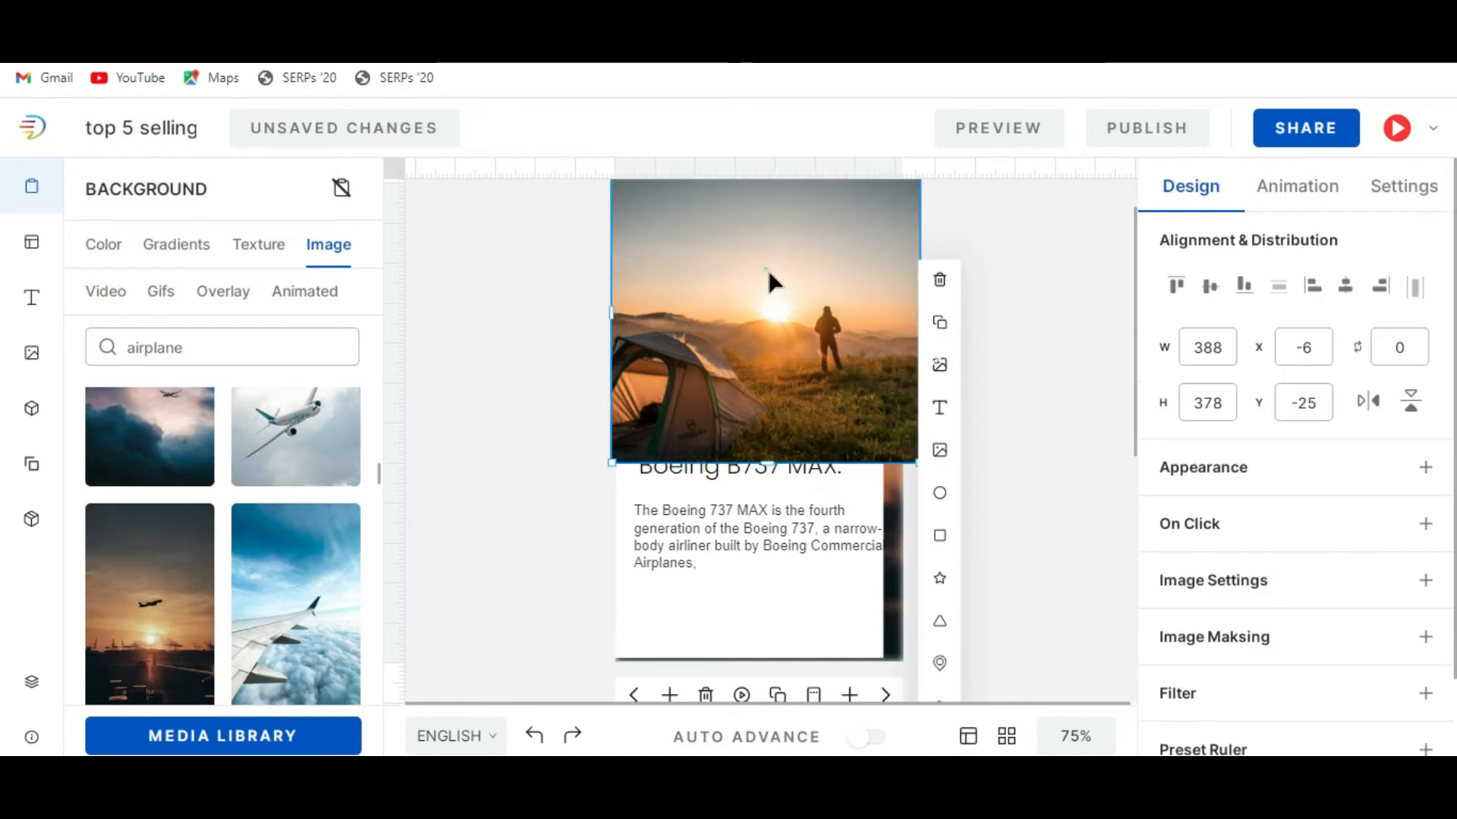
{"action": "left_click", "coordinate": [942, 367]}
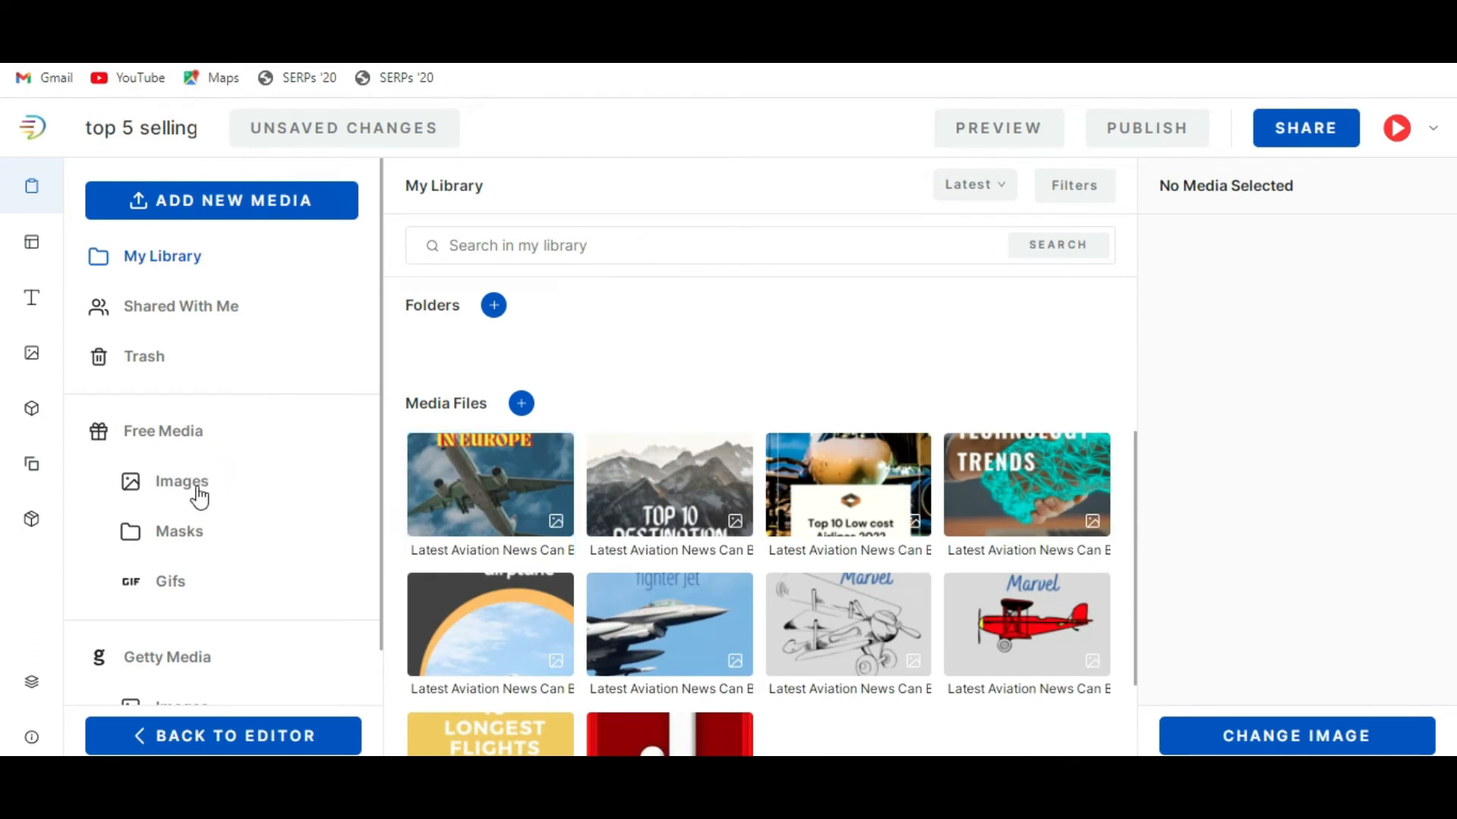
{"action": "left_click", "coordinate": [200, 497]}
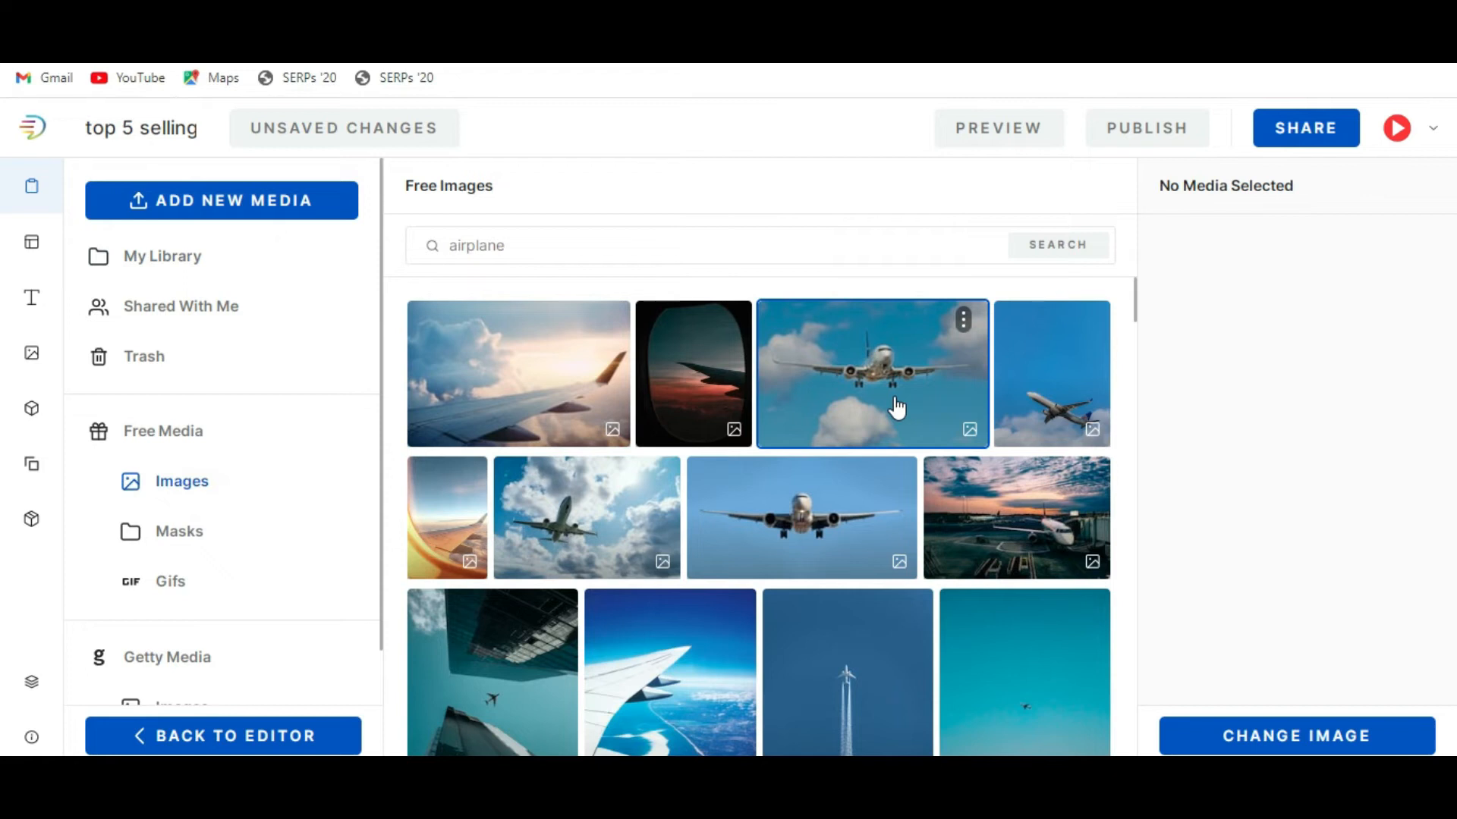
{"action": "scroll", "coordinate": [809, 478], "scroll_direction": "down", "scroll_amount": 6}
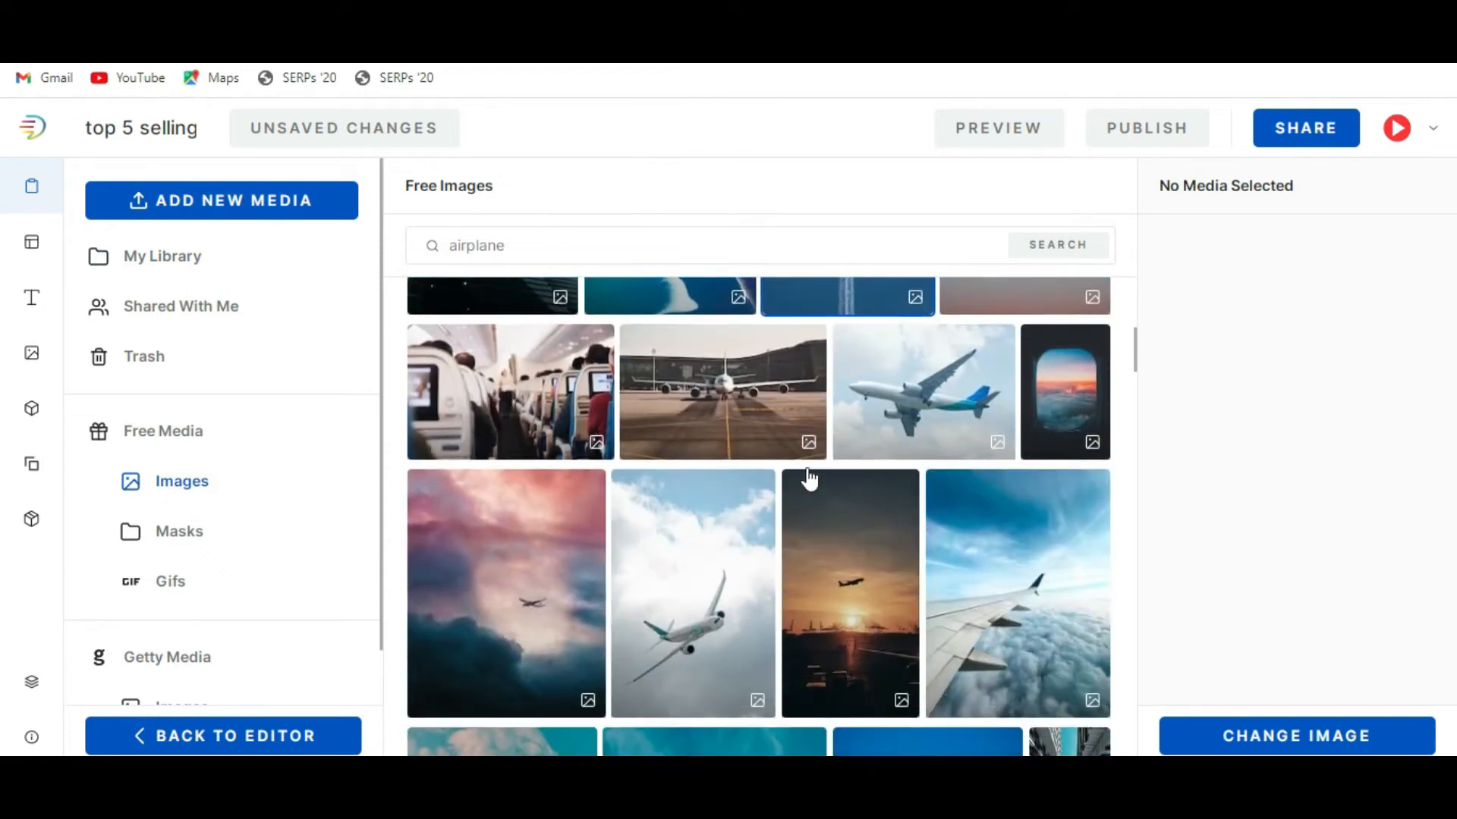
{"action": "left_click", "coordinate": [842, 593]}
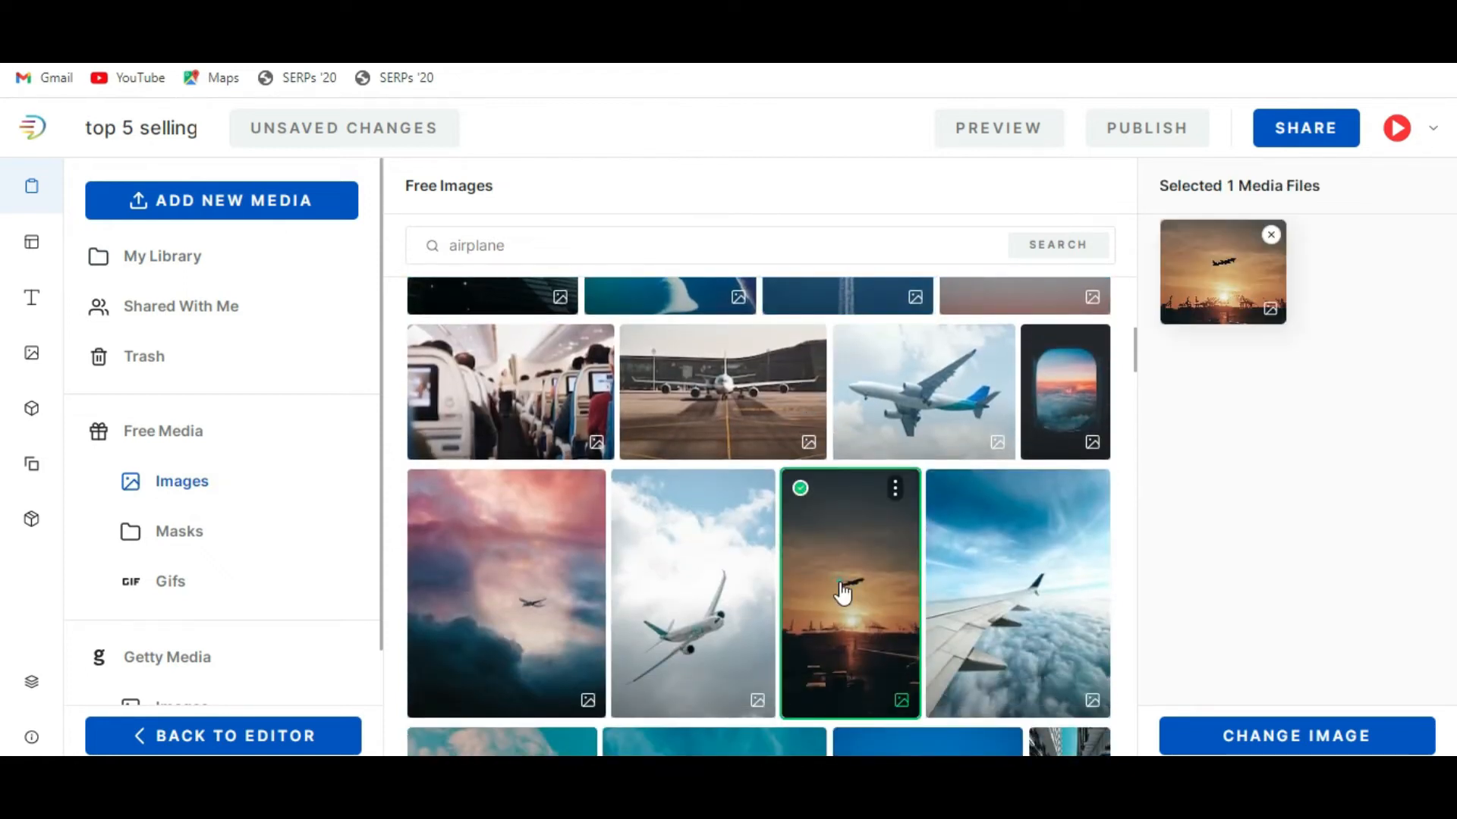
{"action": "left_click", "coordinate": [1286, 739]}
{"action": "left_click", "coordinate": [1069, 467]}
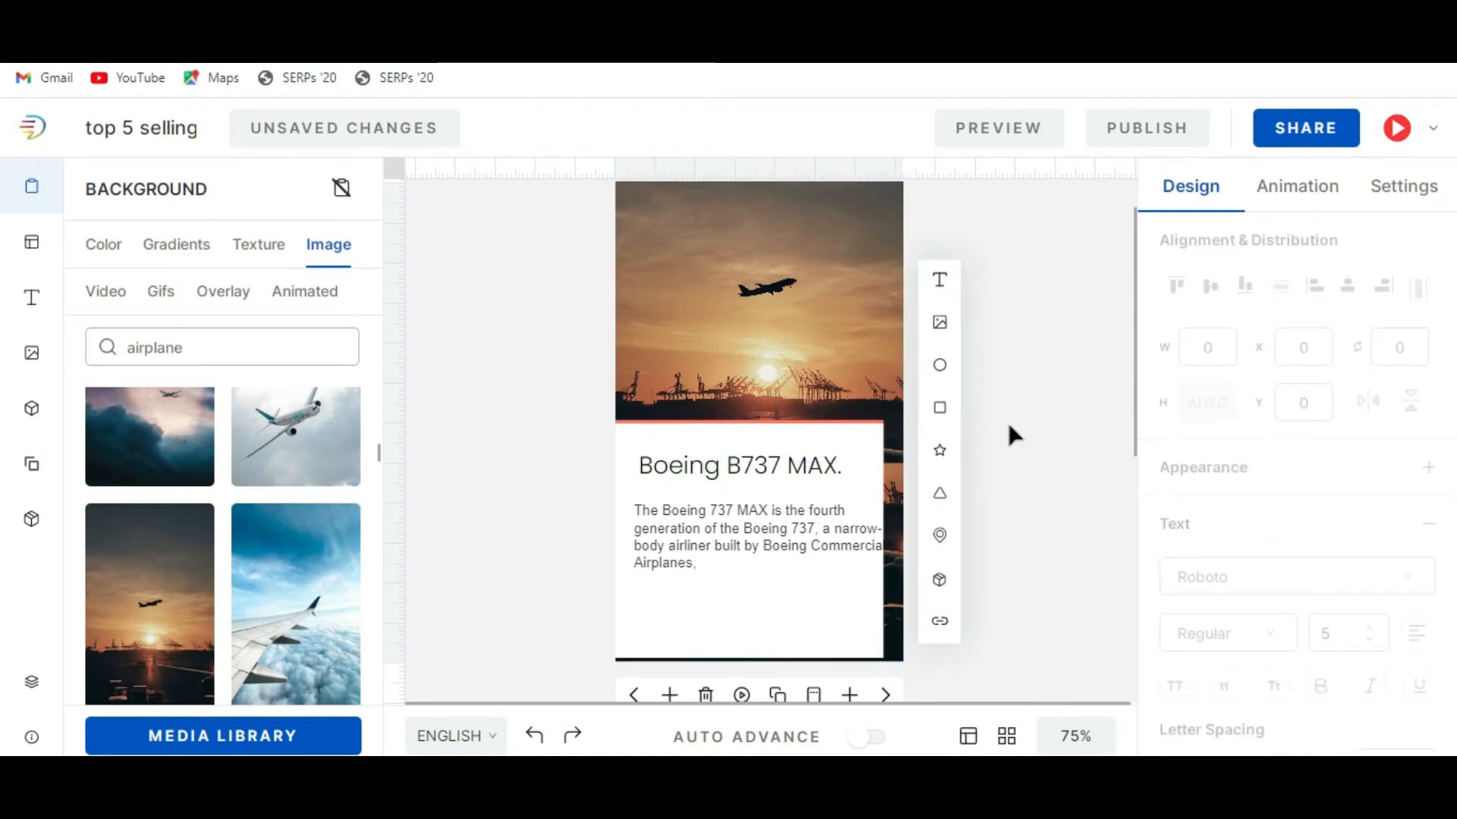
Set the A220 Airbus aircraft slide's background to the white airplane banking in front of bright clouds.
{"action": "left_click", "coordinate": [885, 694]}
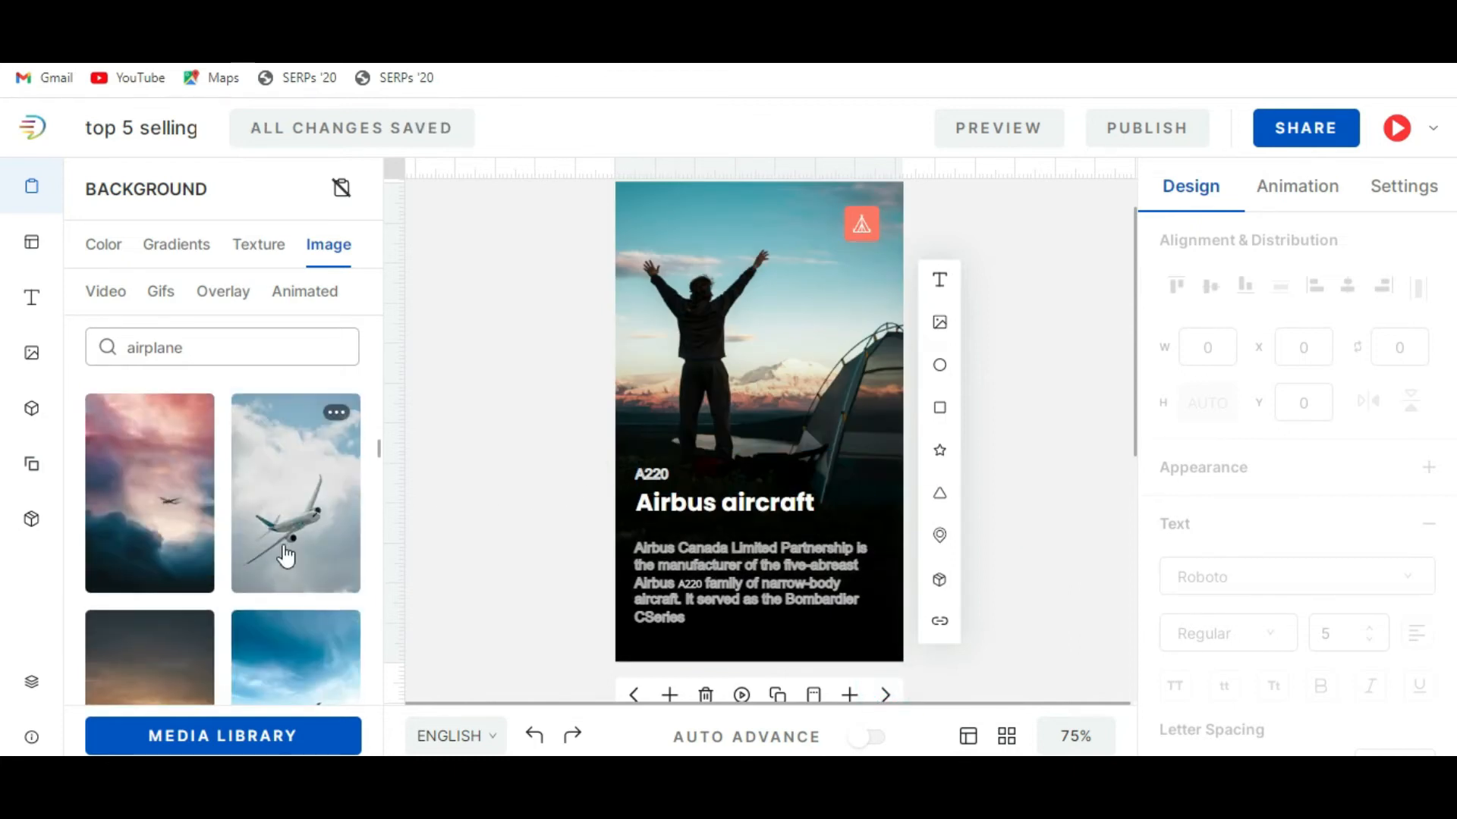
{"action": "left_click", "coordinate": [286, 556]}
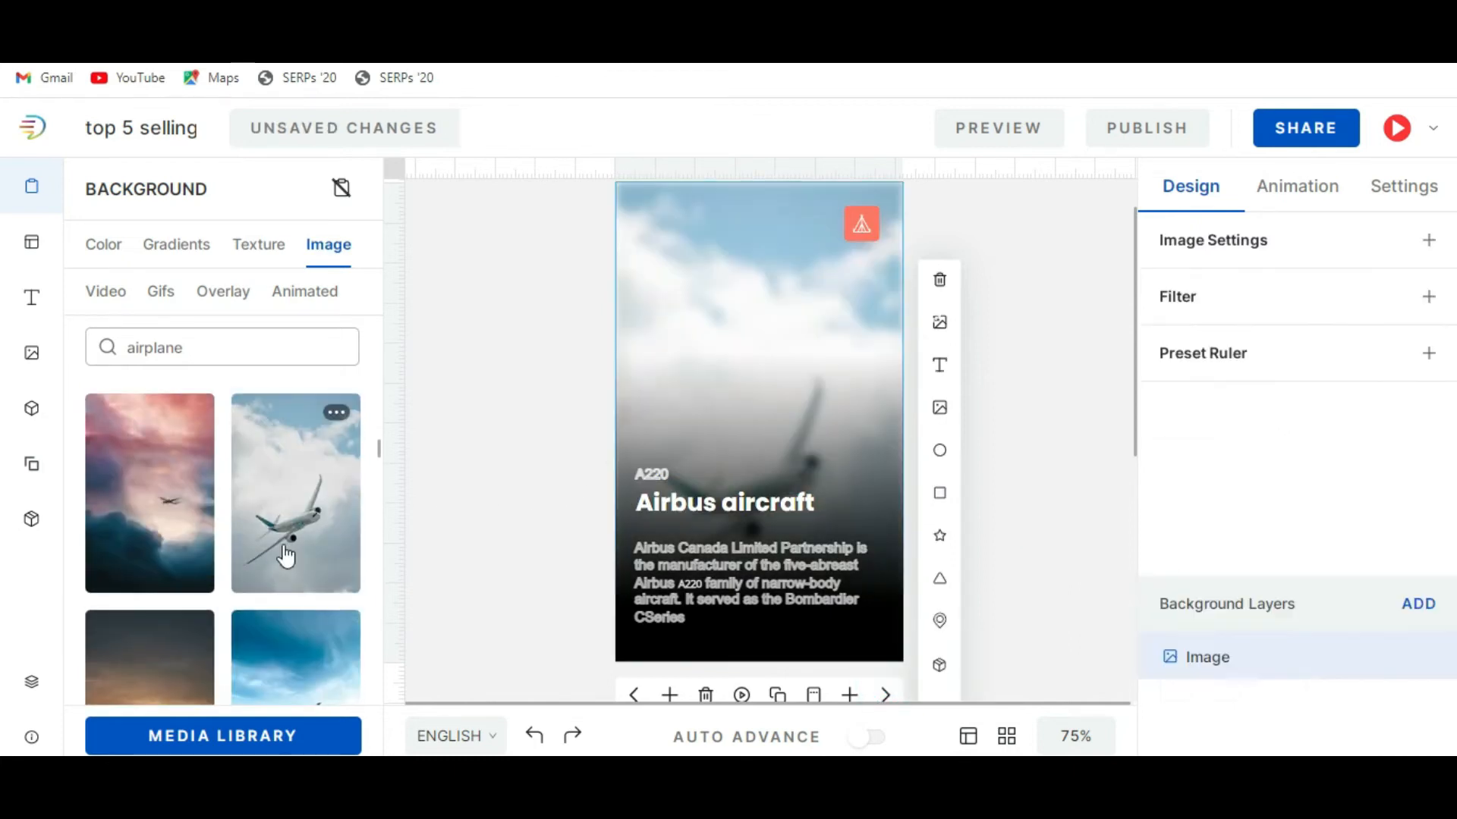
{"action": "left_click", "coordinate": [1074, 459]}
Look at the "Campers Have Better Health At All Ages" slide and go back to the cover slide.
{"action": "scroll", "coordinate": [1076, 464], "scroll_direction": "down", "scroll_amount": 2}
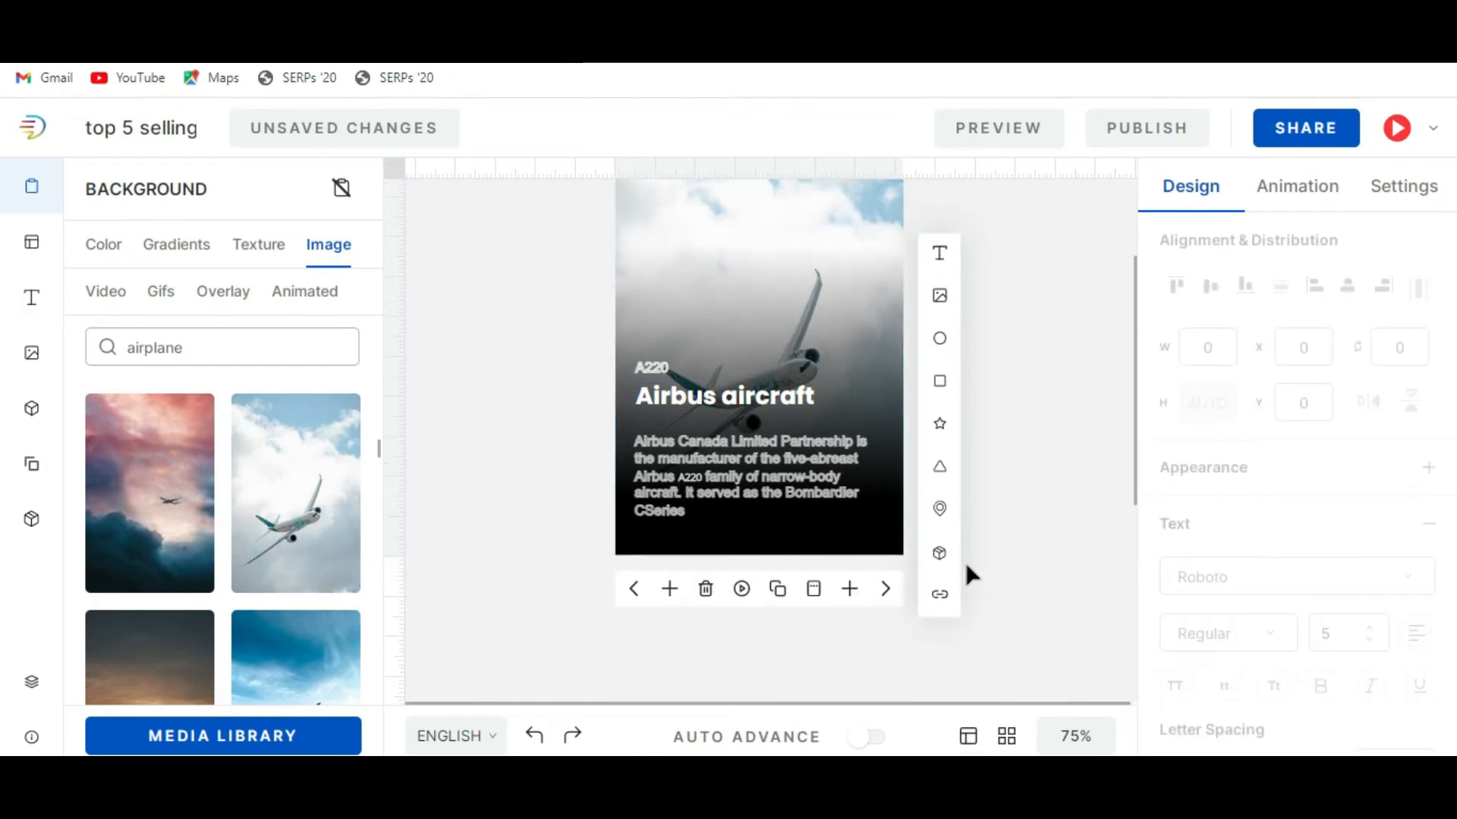
{"action": "left_click", "coordinate": [886, 591]}
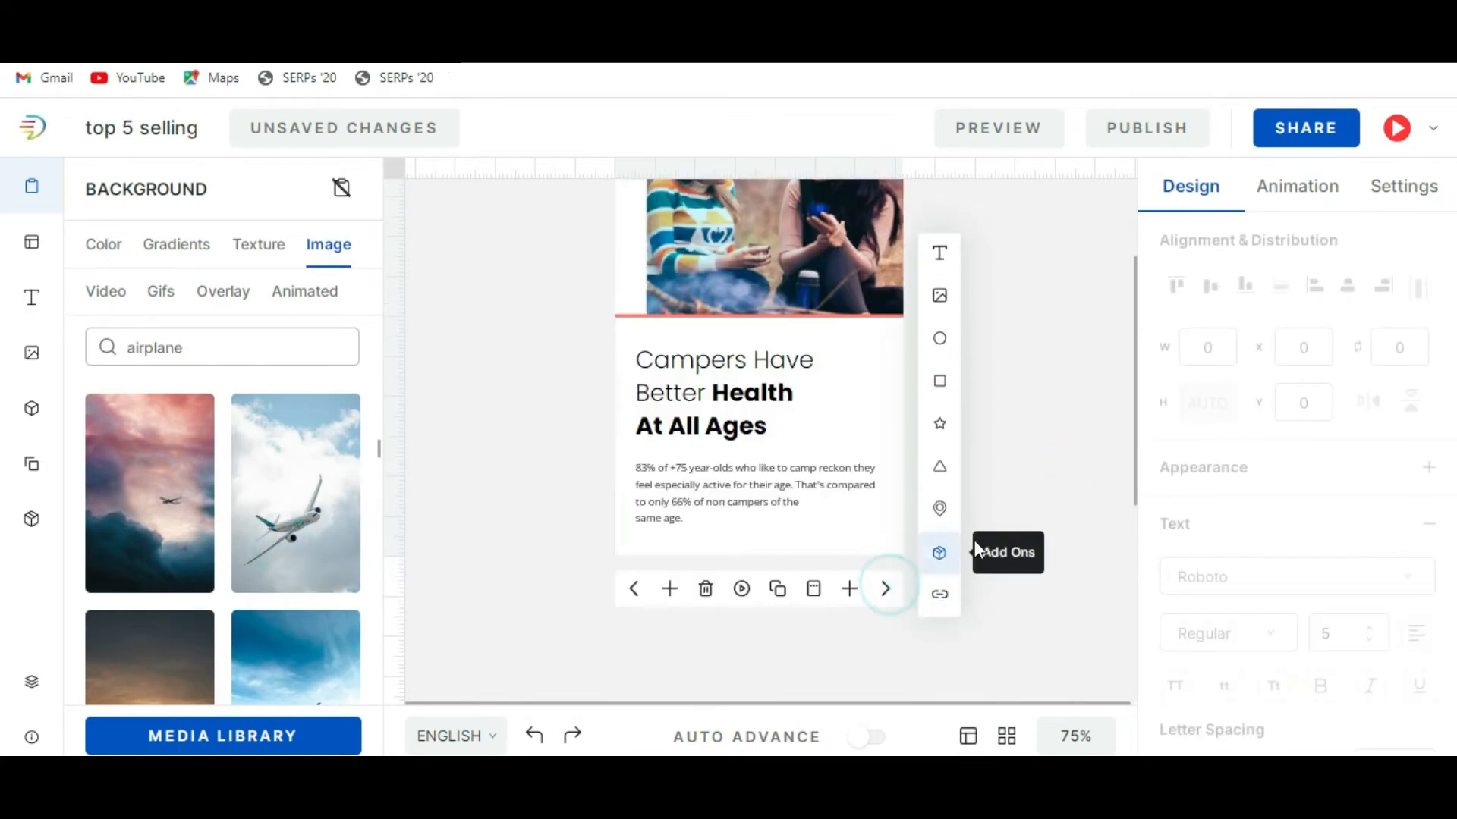
{"action": "scroll", "coordinate": [1047, 471], "scroll_direction": "up", "scroll_amount": 4}
{"action": "scroll", "coordinate": [1047, 471], "scroll_direction": "down", "scroll_amount": 2}
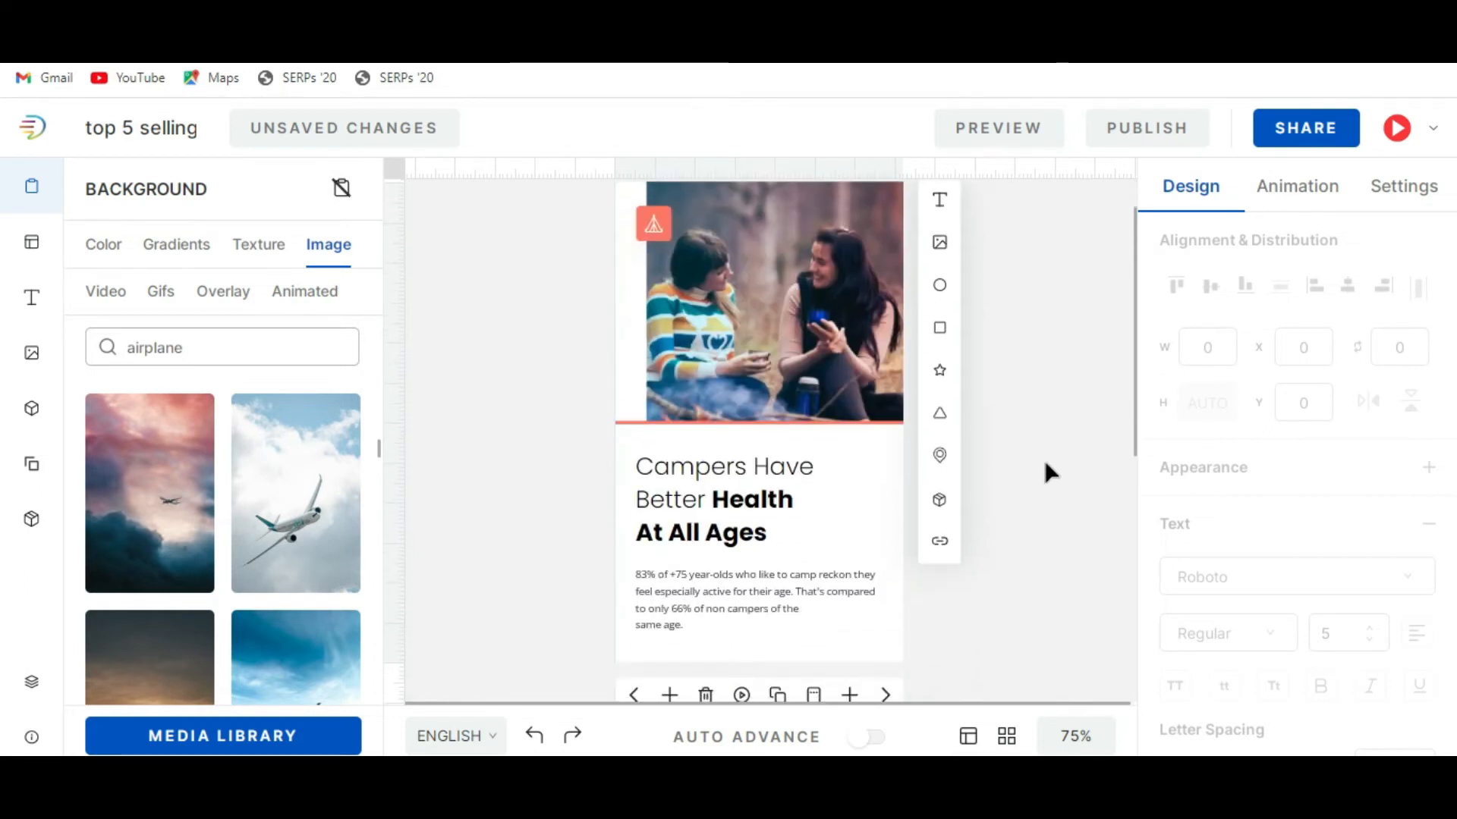
{"action": "left_click", "coordinate": [634, 696]}
{"action": "left_click", "coordinate": [634, 696]}
{"action": "left_click", "coordinate": [634, 696]}
{"action": "left_click", "coordinate": [634, 696]}
{"action": "left_click", "coordinate": [634, 695]}
{"action": "scroll", "coordinate": [1062, 464], "scroll_direction": "down", "scroll_amount": 3}
{"action": "scroll", "coordinate": [1041, 505], "scroll_direction": "up", "scroll_amount": 3}
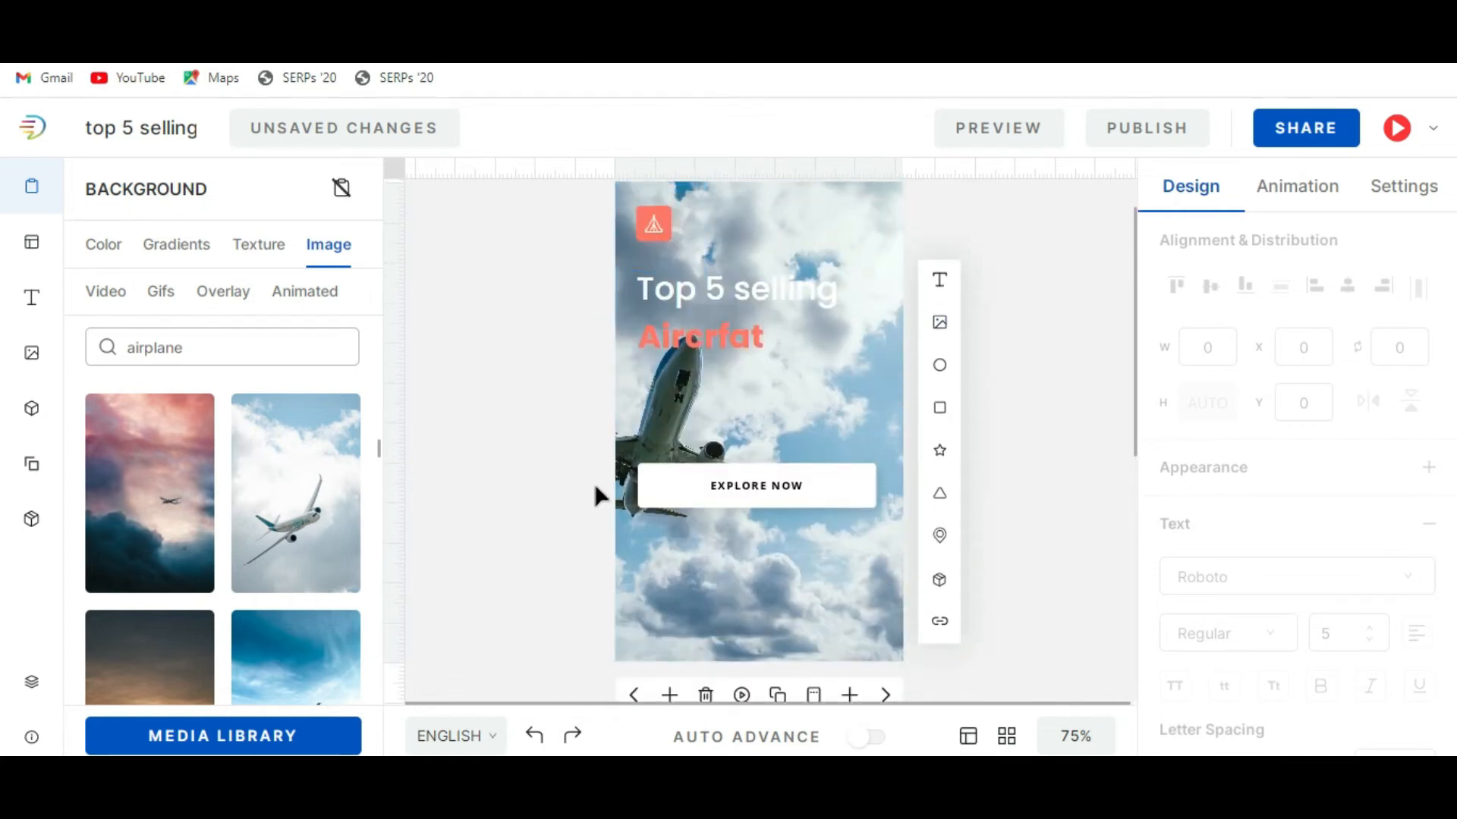
Change the cover slide's background to the airplane among pink and dark clouds, and move on to the Airbus A320neo slide.
{"action": "left_click", "coordinate": [311, 514]}
{"action": "left_click", "coordinate": [165, 513]}
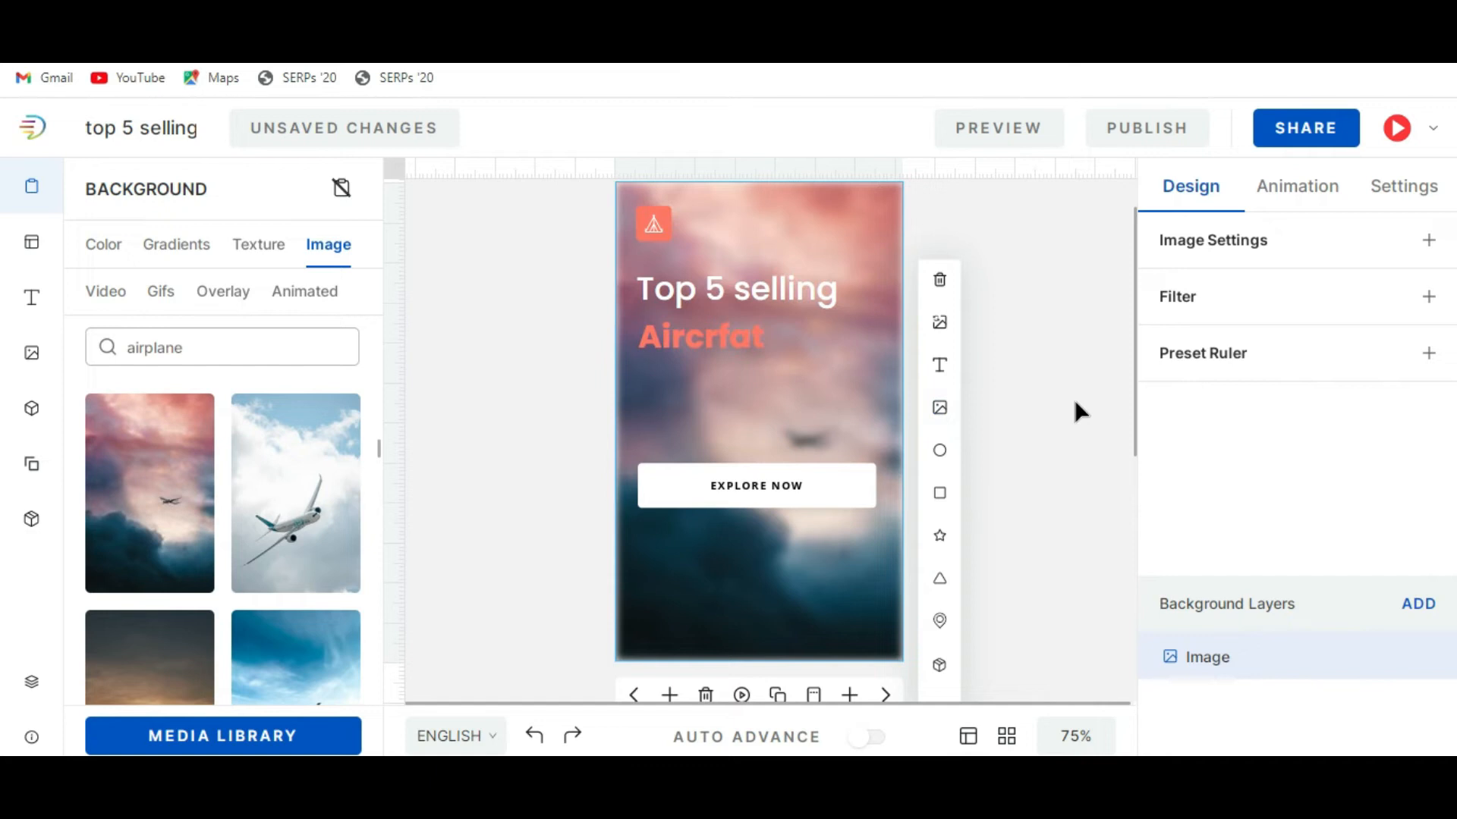
{"action": "left_click", "coordinate": [472, 488]}
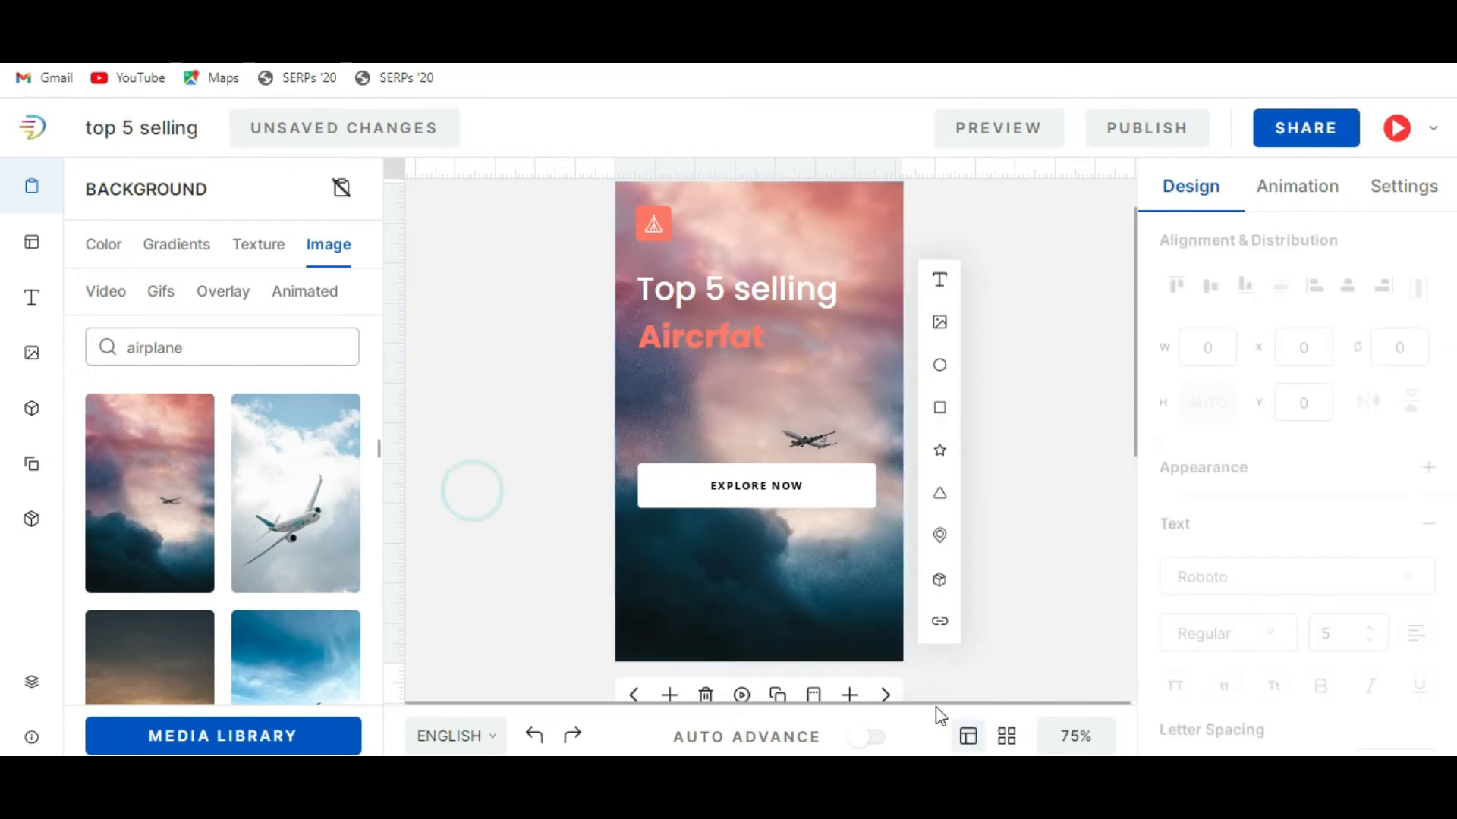
{"action": "left_click", "coordinate": [885, 695]}
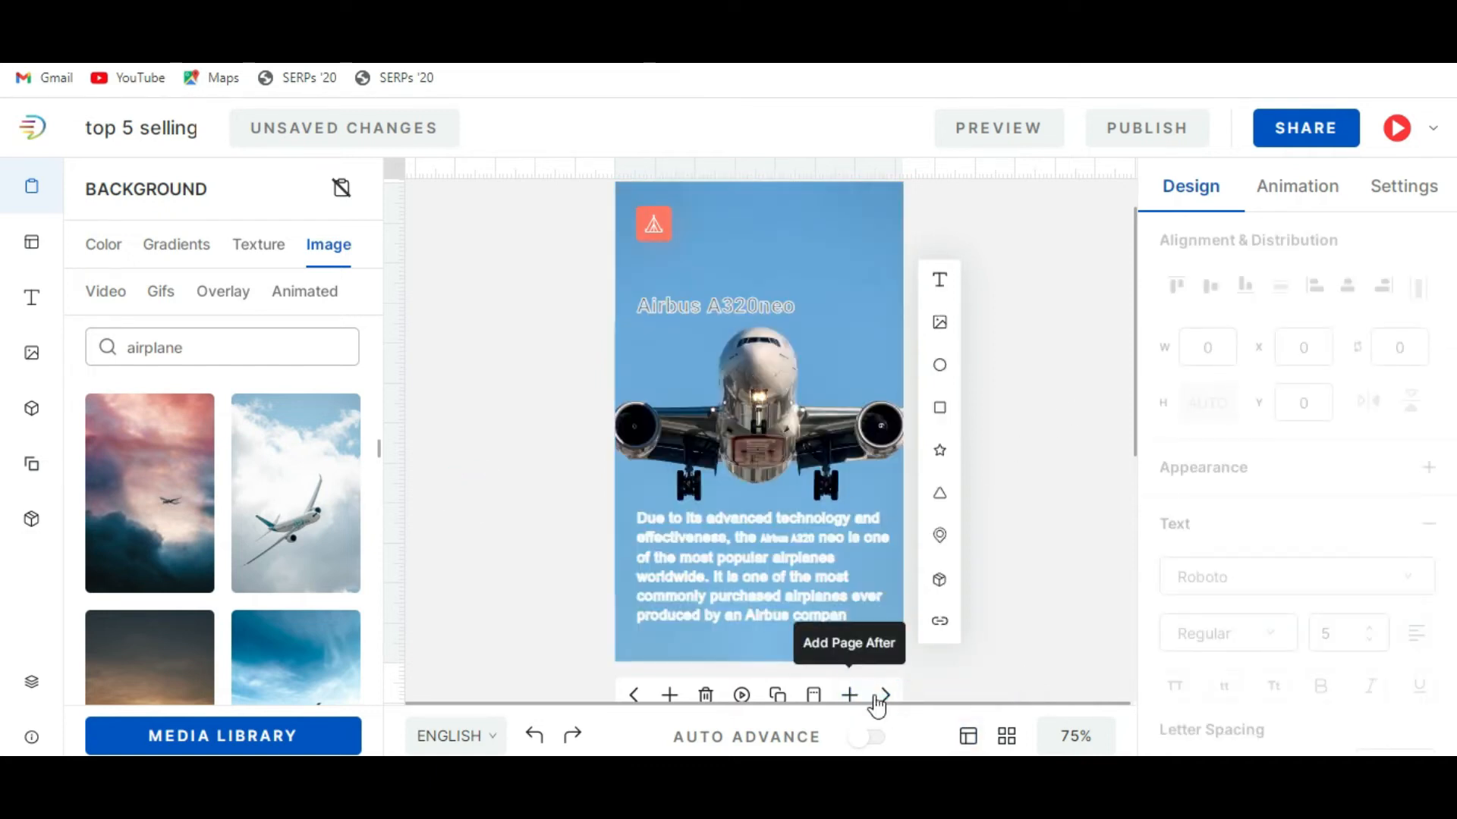
Replace the photo on the Boeing B737 MAX slide with the free image of the white and blue airplane against pale clouds.
{"action": "left_click", "coordinate": [880, 694]}
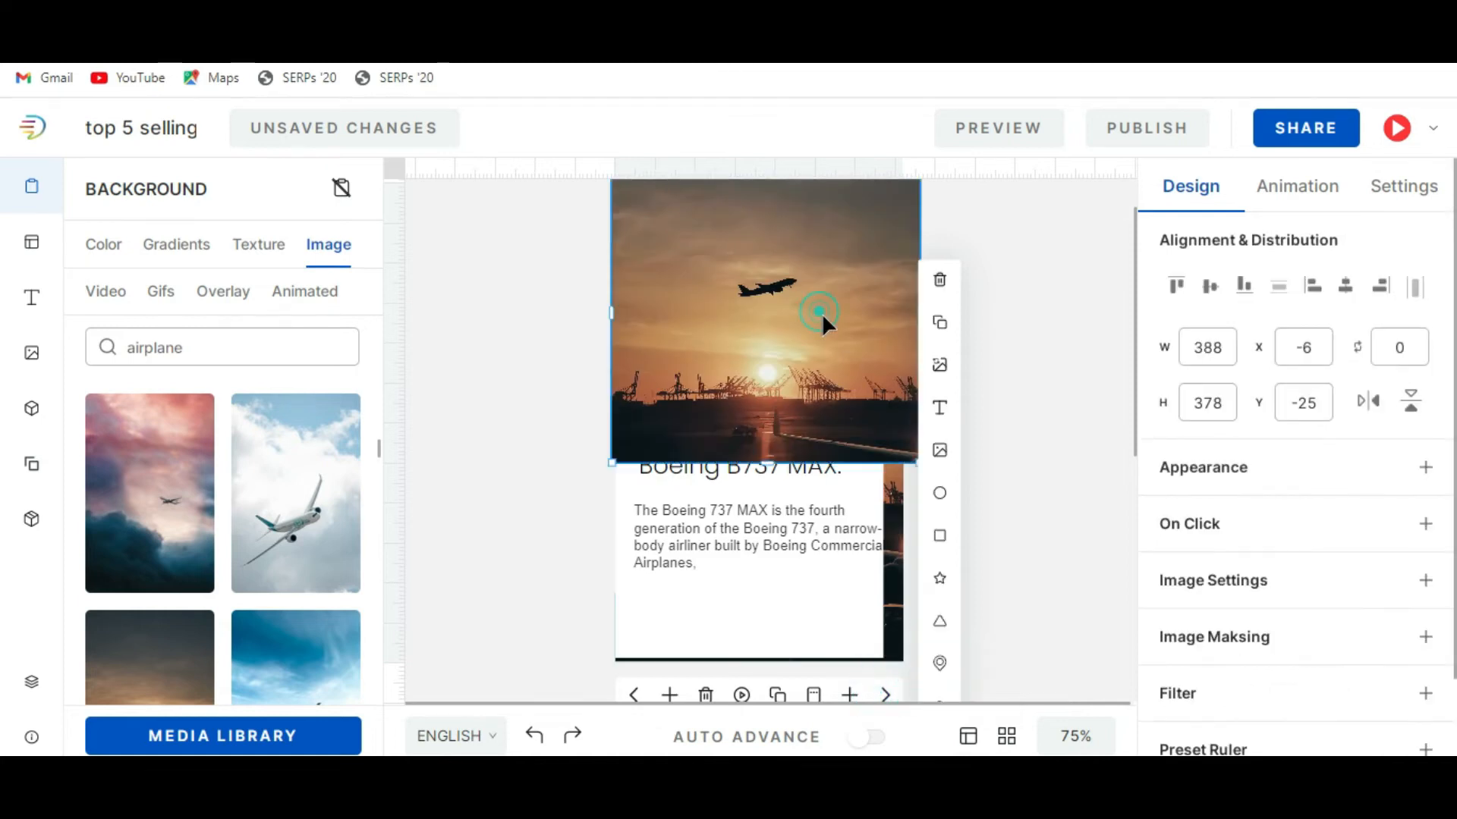
{"action": "left_click", "coordinate": [941, 368]}
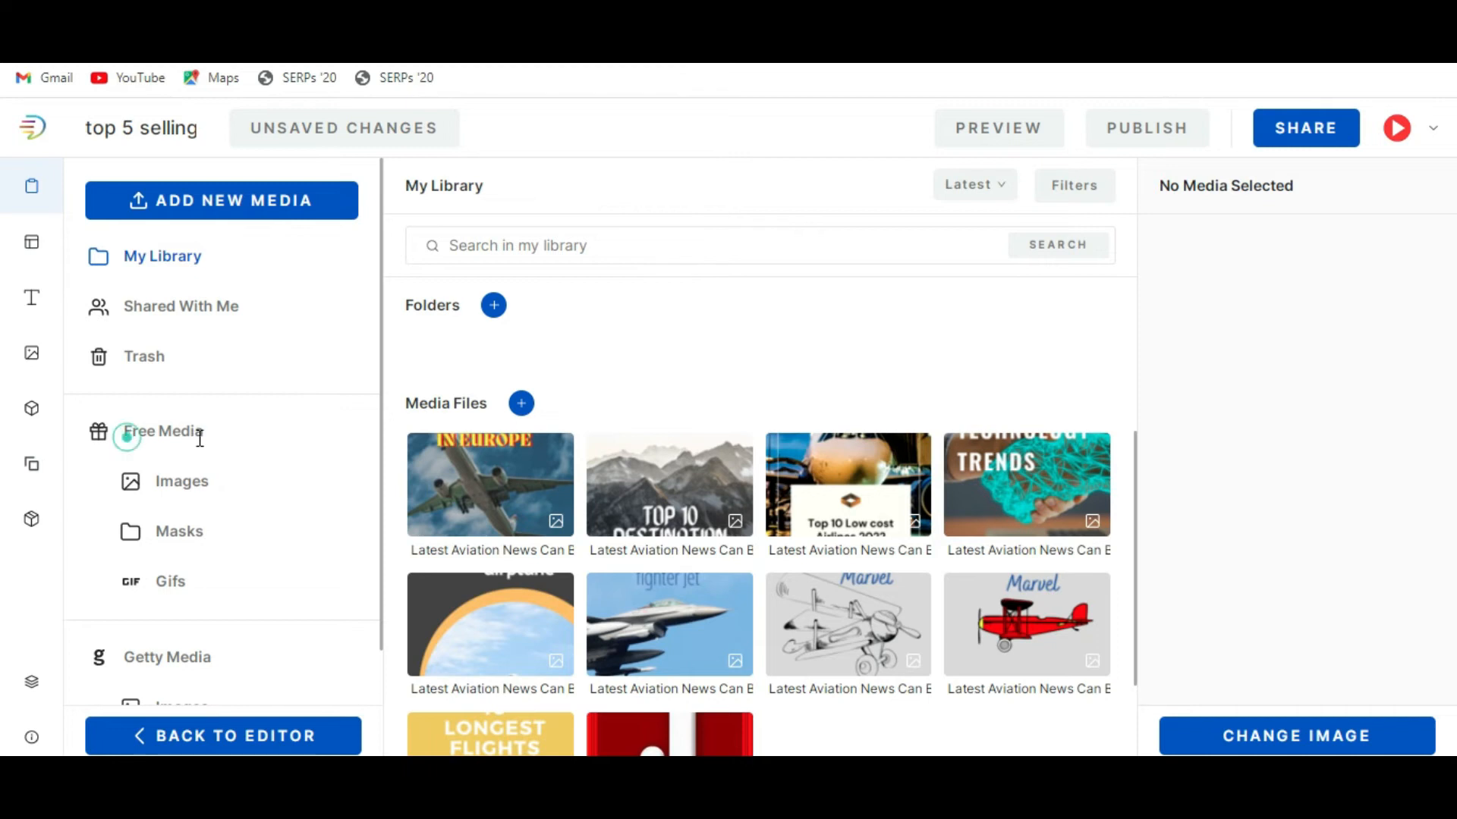
{"action": "left_click", "coordinate": [195, 493]}
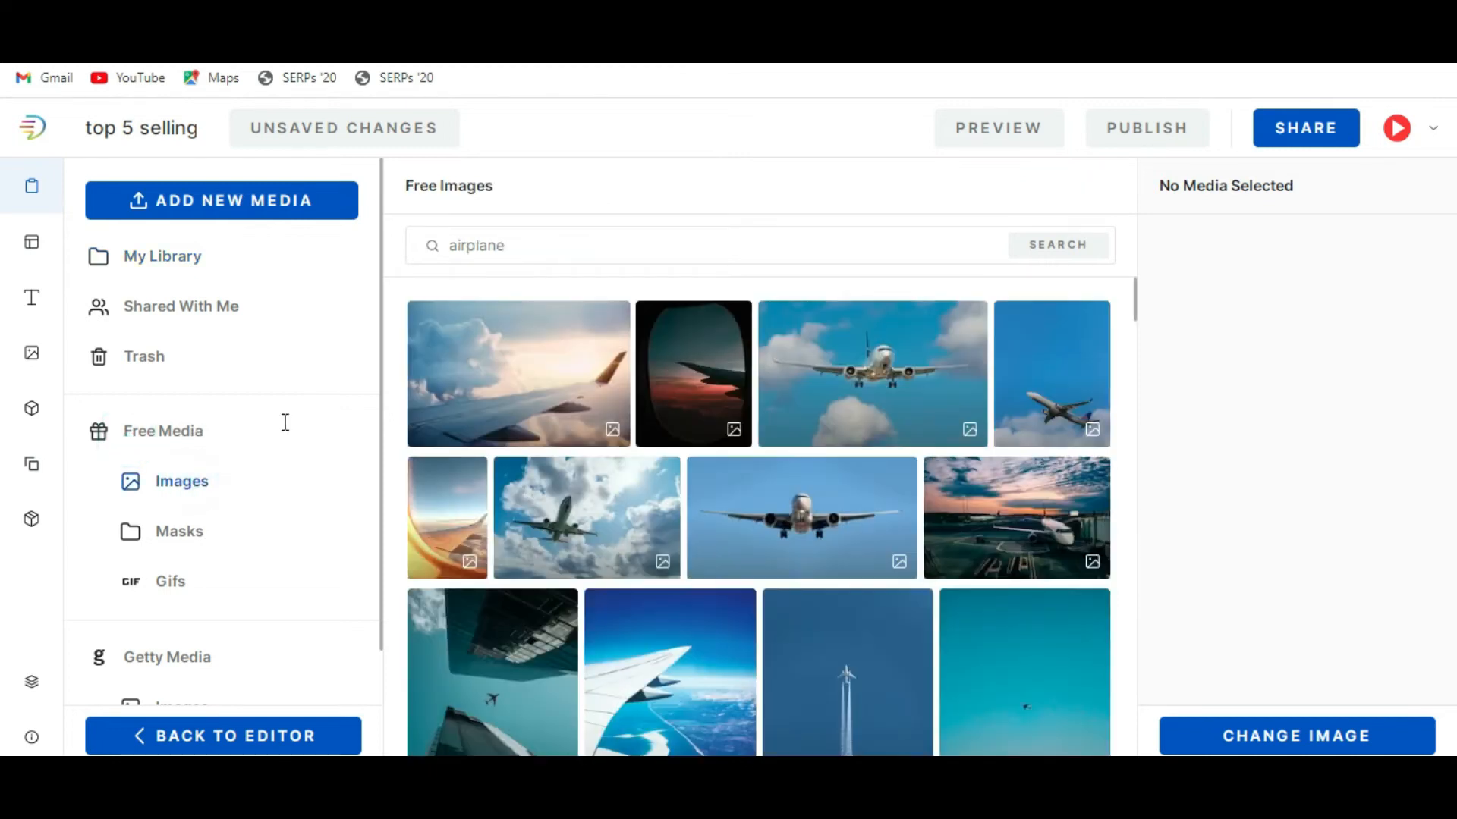
{"action": "double_click", "coordinate": [525, 242]}
{"action": "type", "text": "ai"}
{"action": "key", "text": "Return"}
{"action": "scroll", "coordinate": [668, 450], "scroll_direction": "down", "scroll_amount": 6}
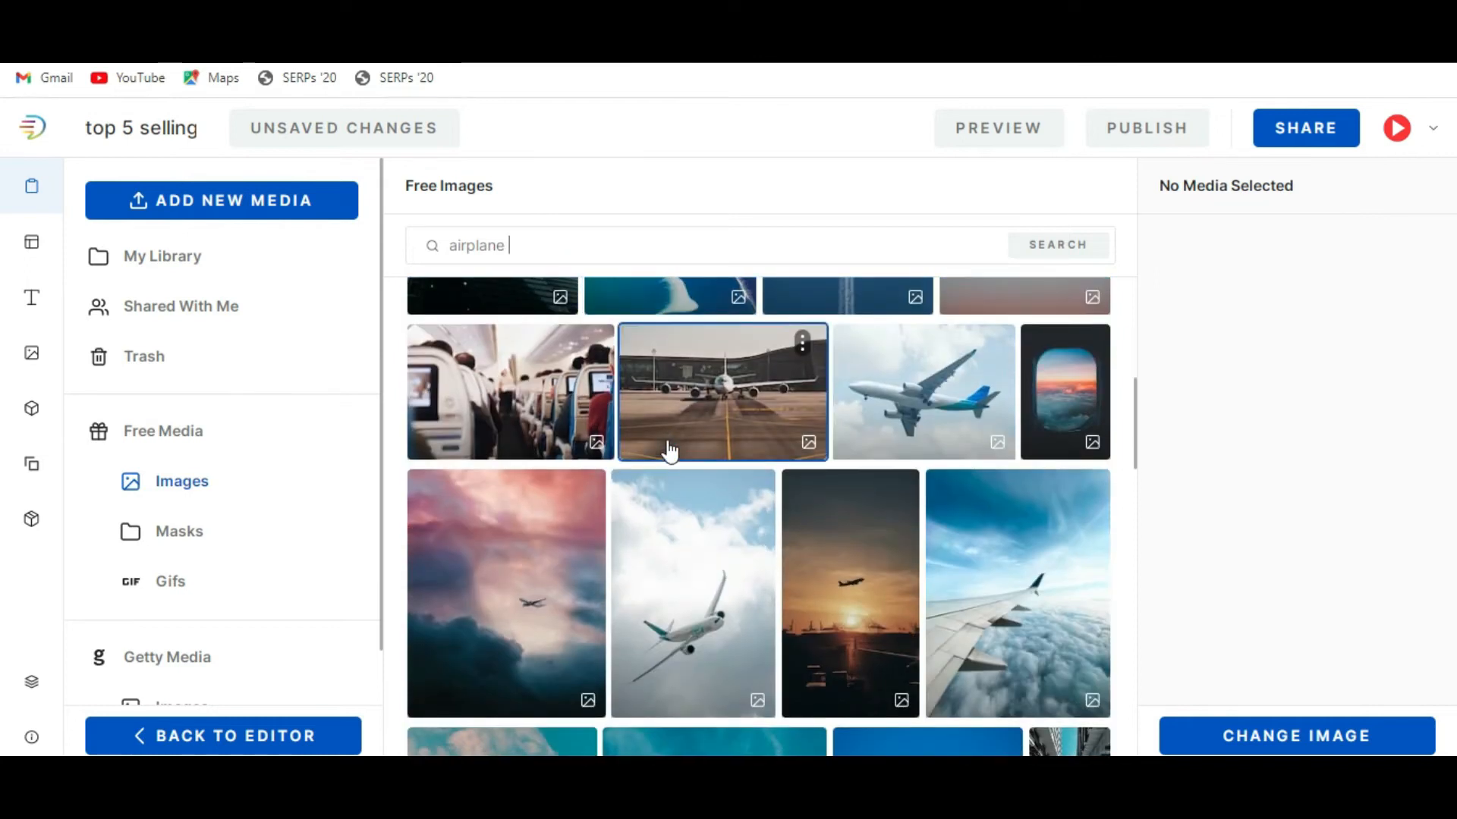
{"action": "left_click", "coordinate": [924, 419]}
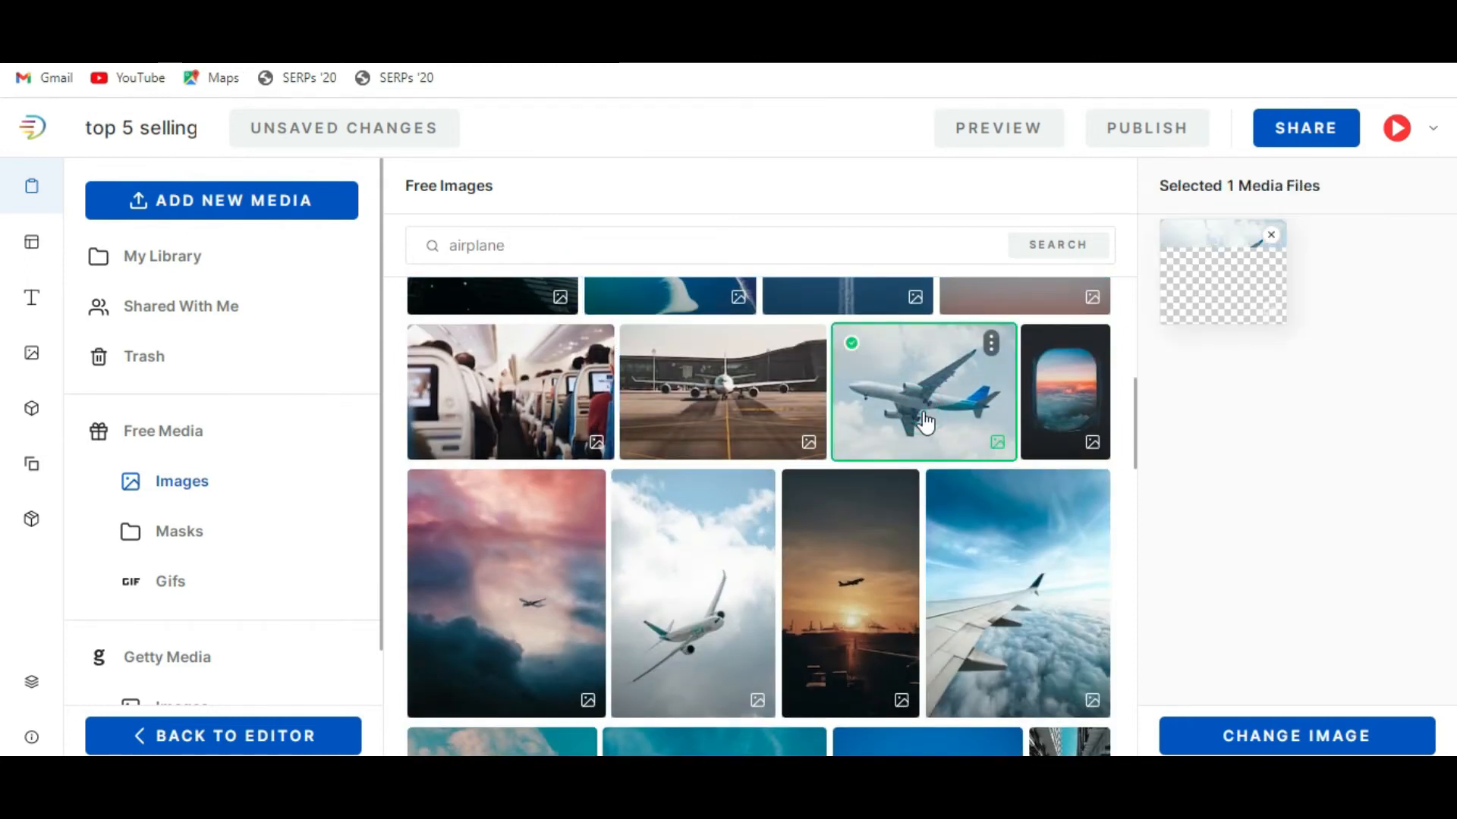
{"action": "left_click", "coordinate": [1296, 737]}
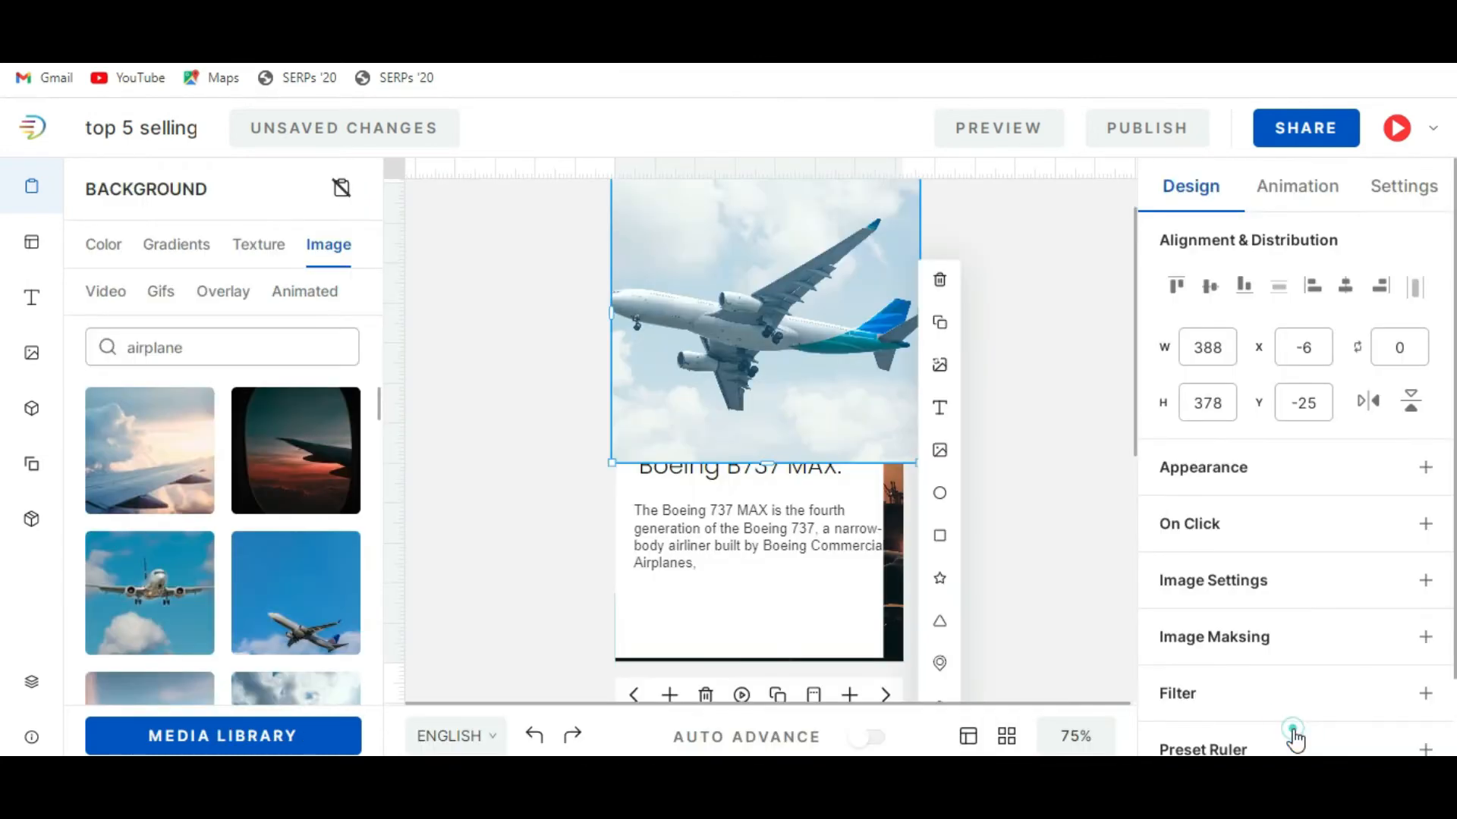
{"action": "left_click", "coordinate": [1022, 455]}
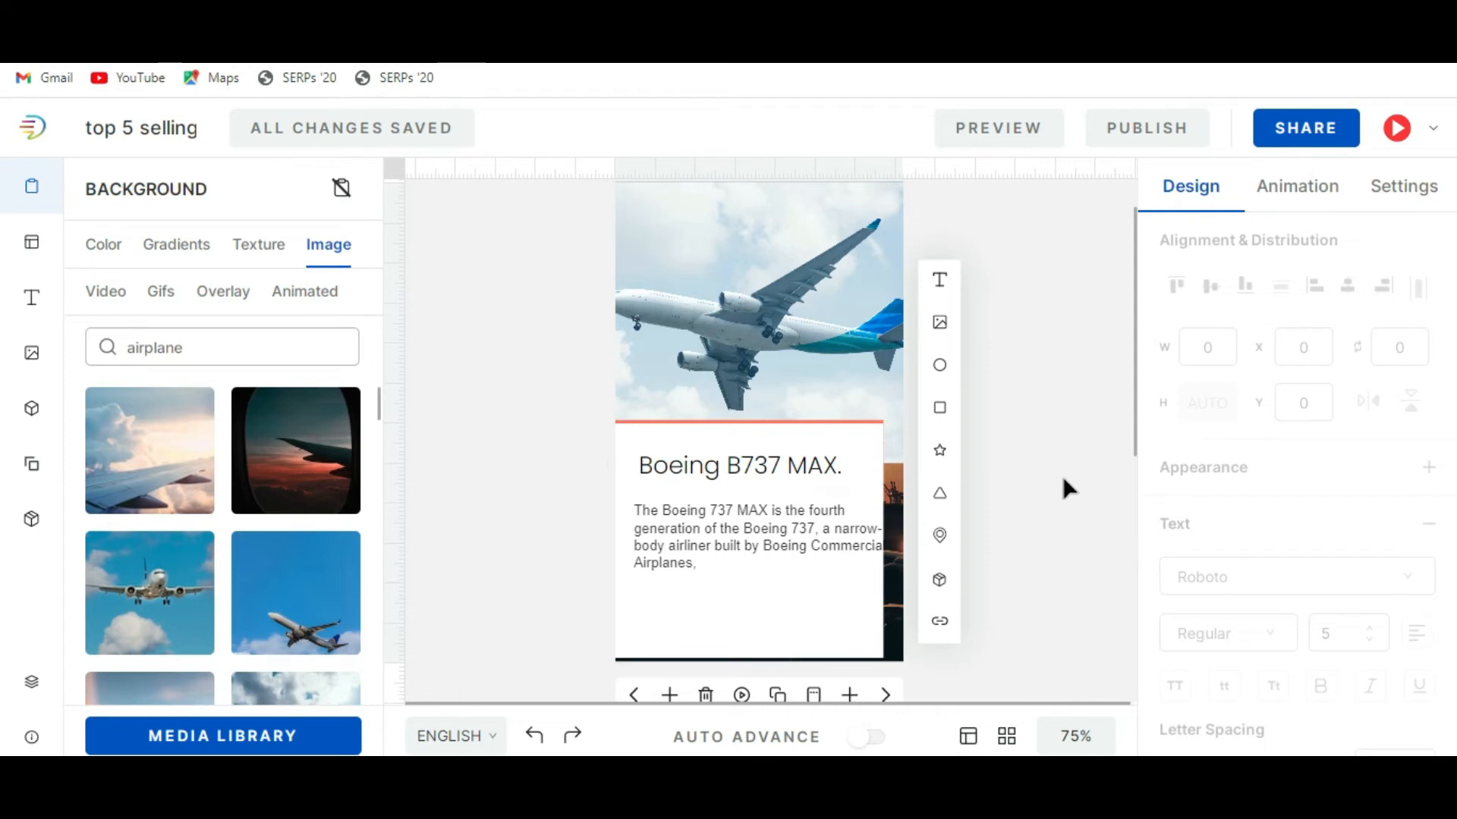
Start publishing the story as a web story.
{"action": "scroll", "coordinate": [1063, 488], "scroll_direction": "down", "scroll_amount": 4}
{"action": "scroll", "coordinate": [1054, 503], "scroll_direction": "up", "scroll_amount": 4}
{"action": "scroll", "coordinate": [1056, 503], "scroll_direction": "up", "scroll_amount": 2}
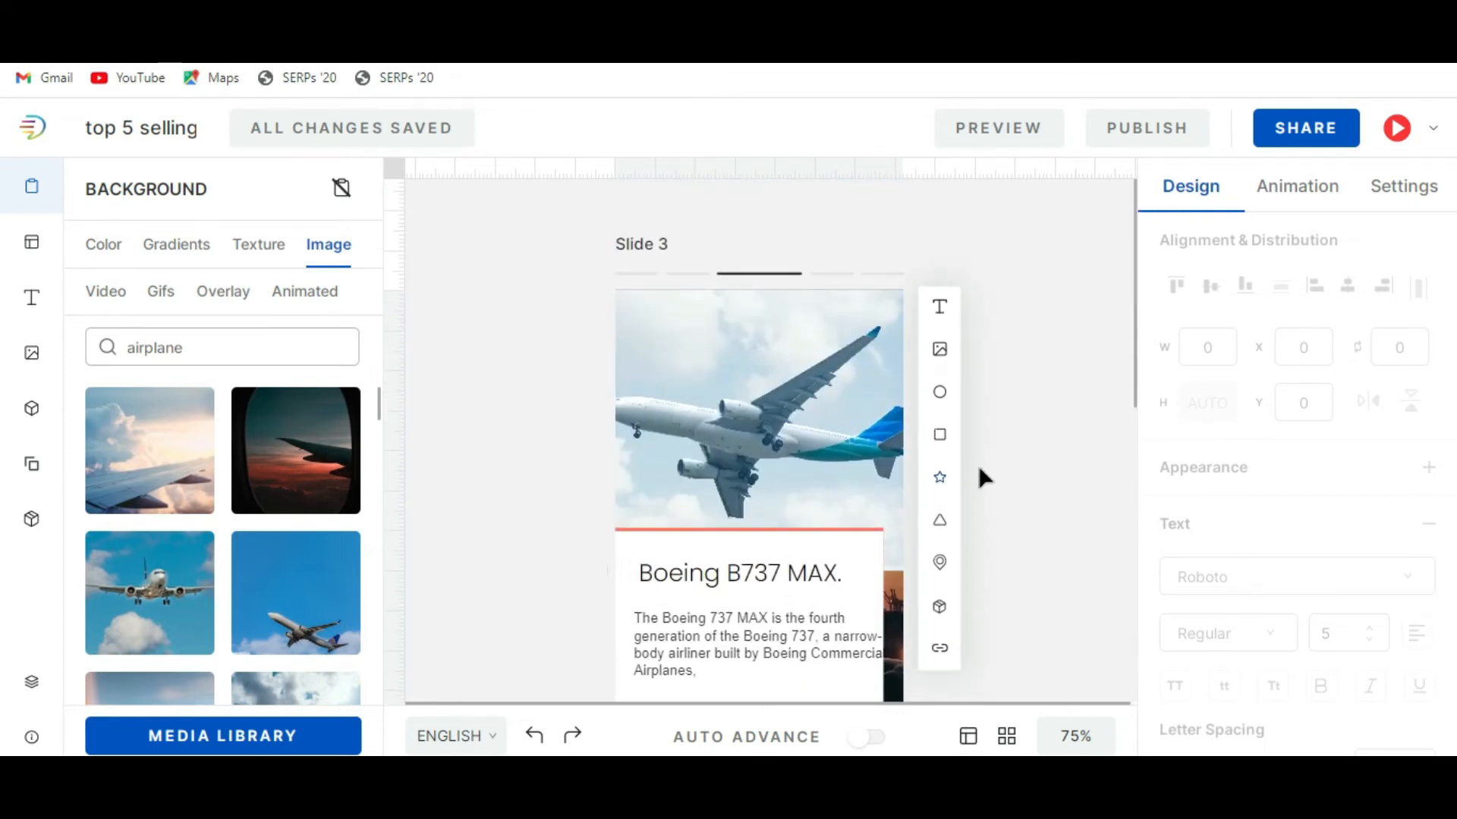
{"action": "scroll", "coordinate": [563, 438], "scroll_direction": "down", "scroll_amount": 4}
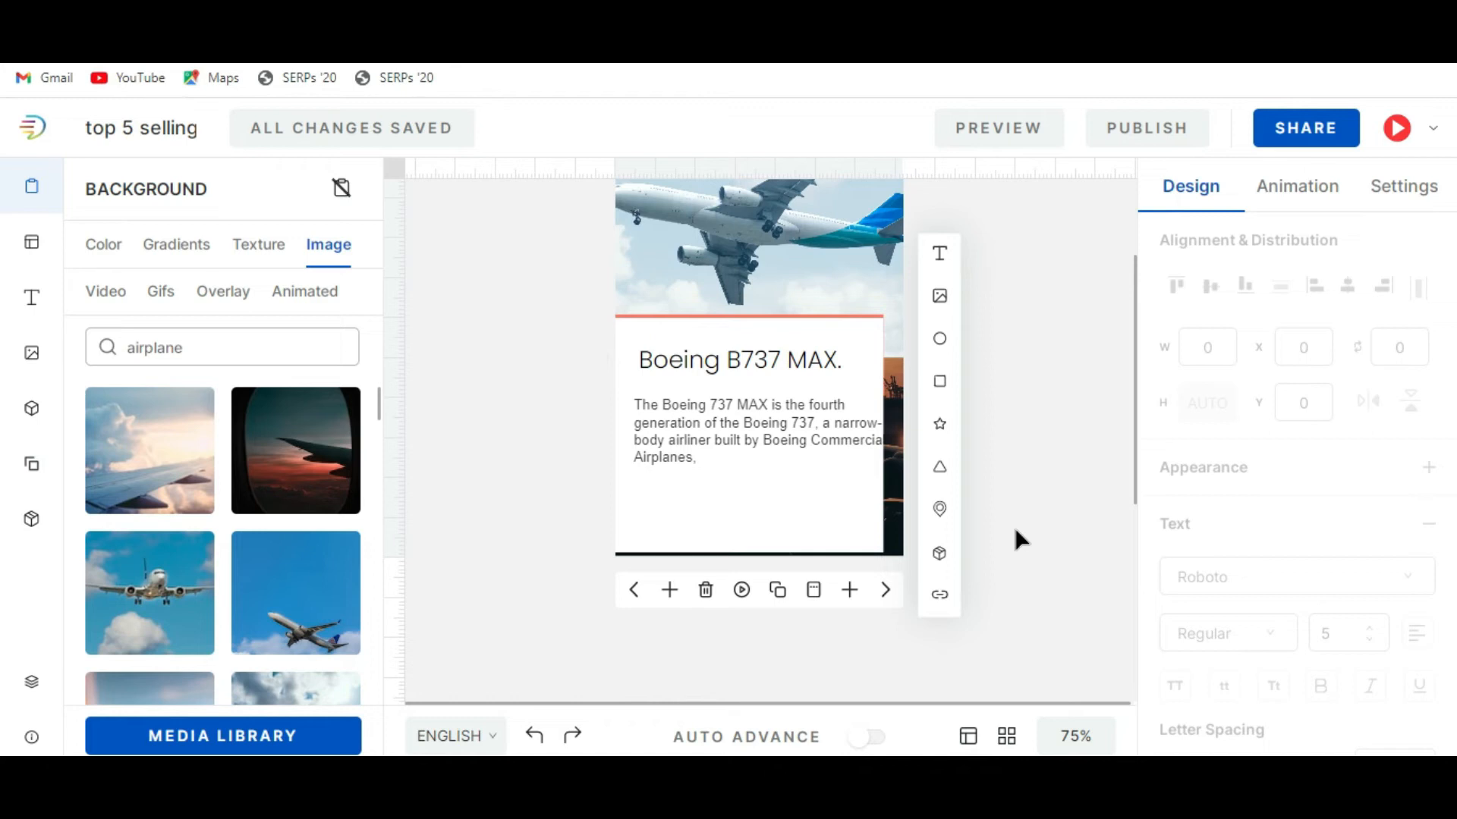
{"action": "left_click", "coordinate": [1138, 137]}
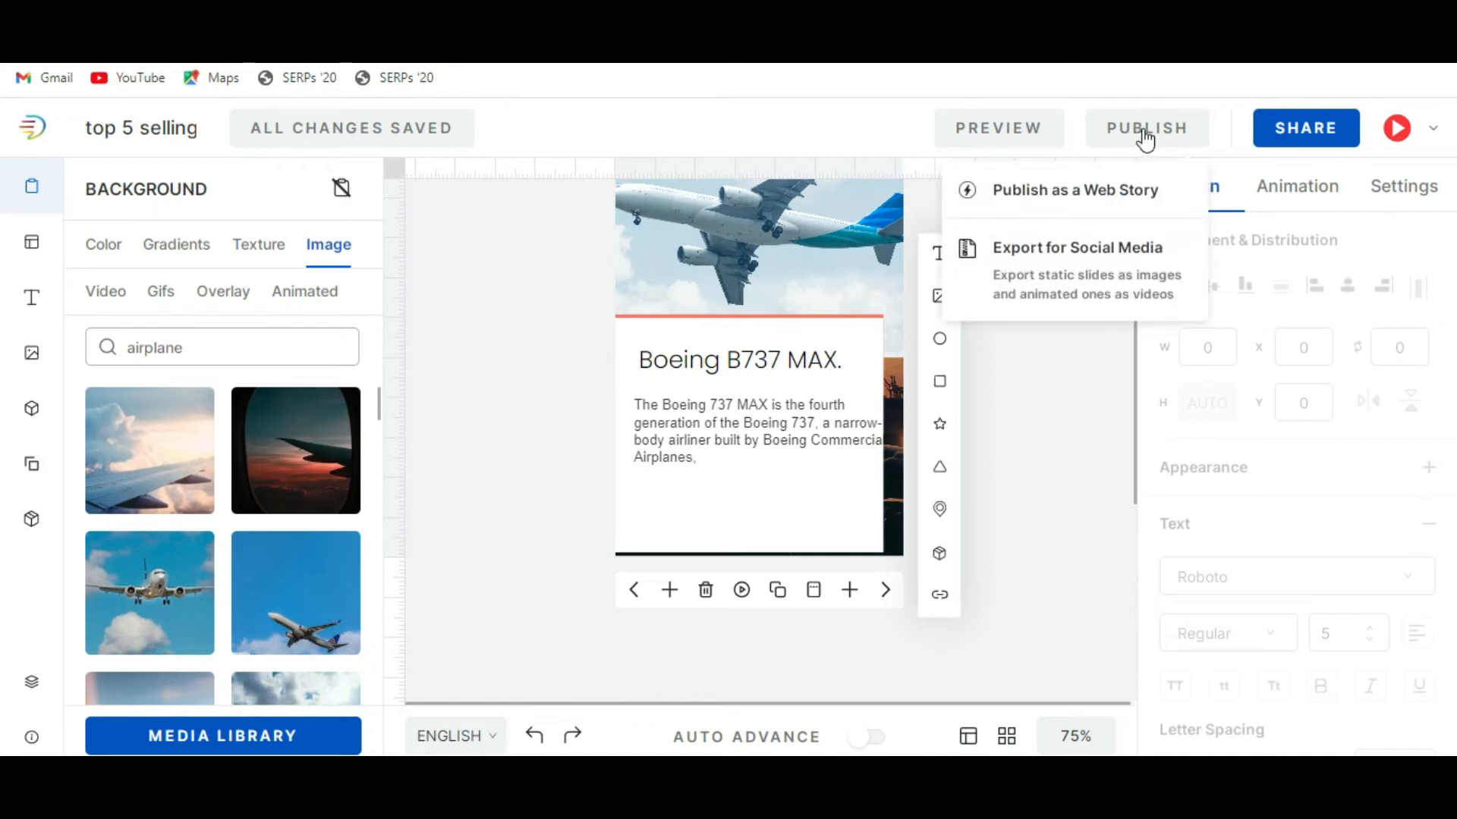
{"action": "left_click", "coordinate": [1145, 137]}
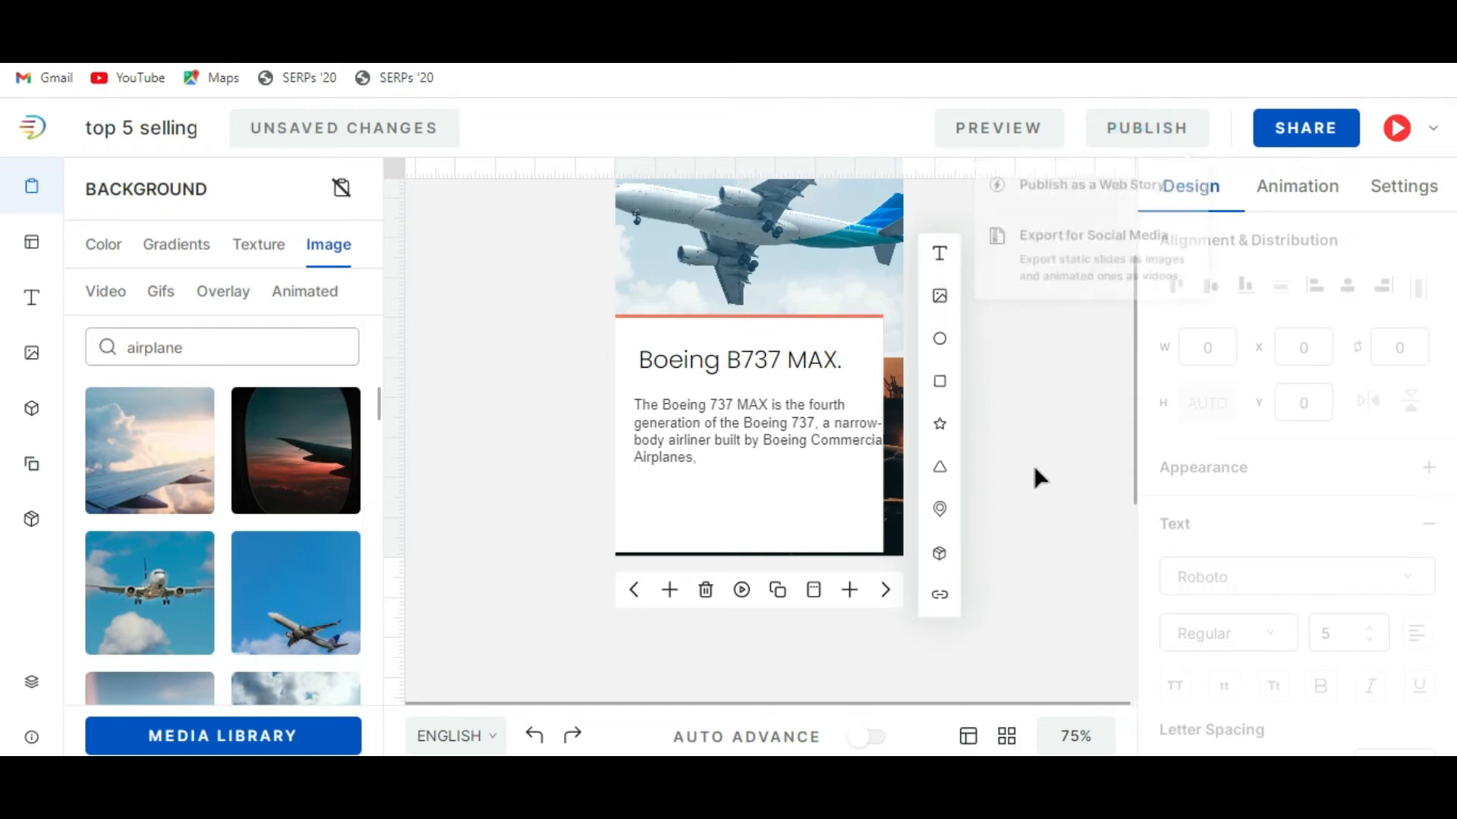
{"action": "left_click", "coordinate": [1160, 132]}
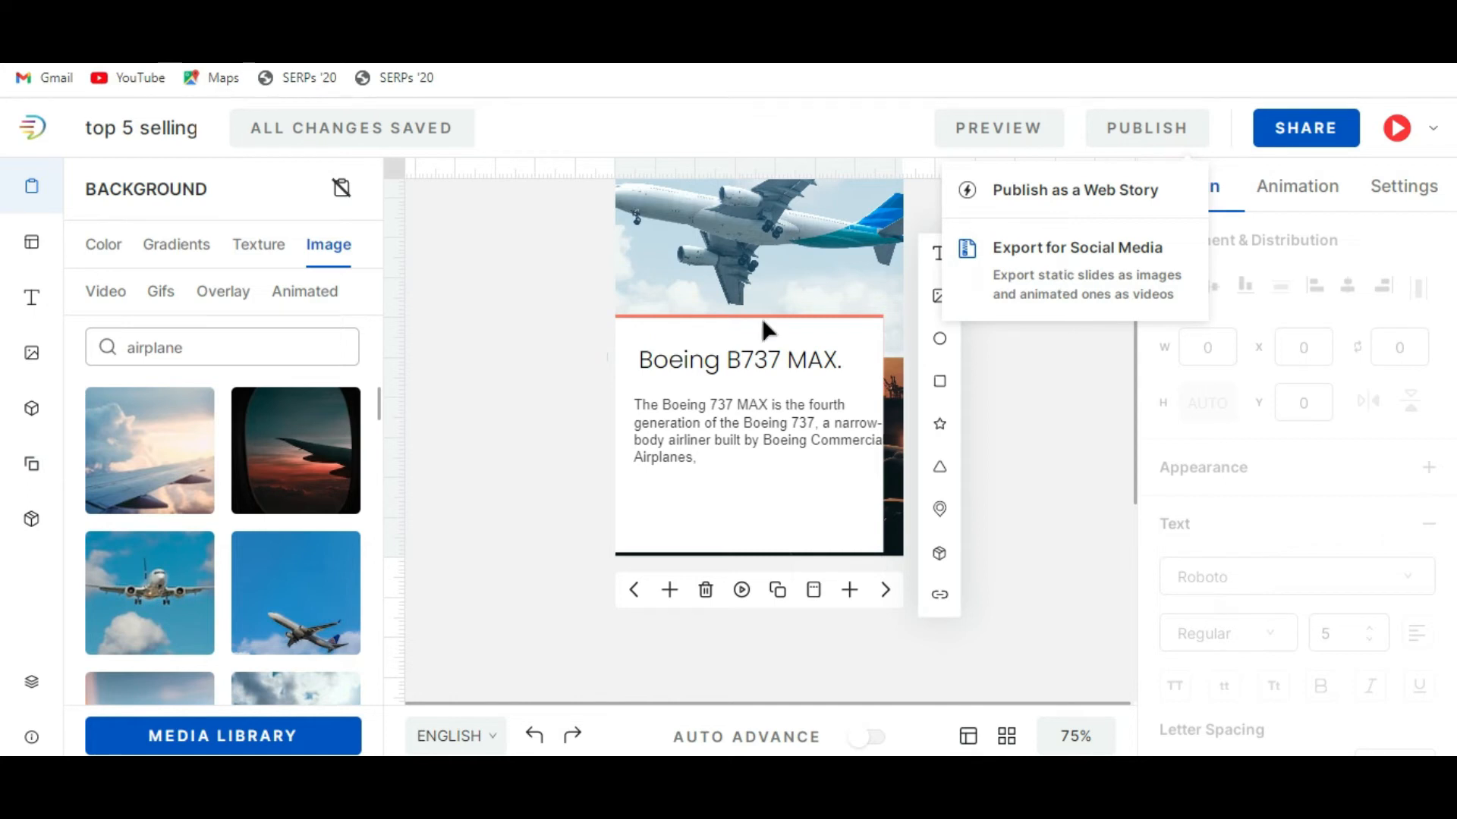
{"action": "mouse_move", "coordinate": [1106, 140]}
{"action": "left_click", "coordinate": [1060, 202]}
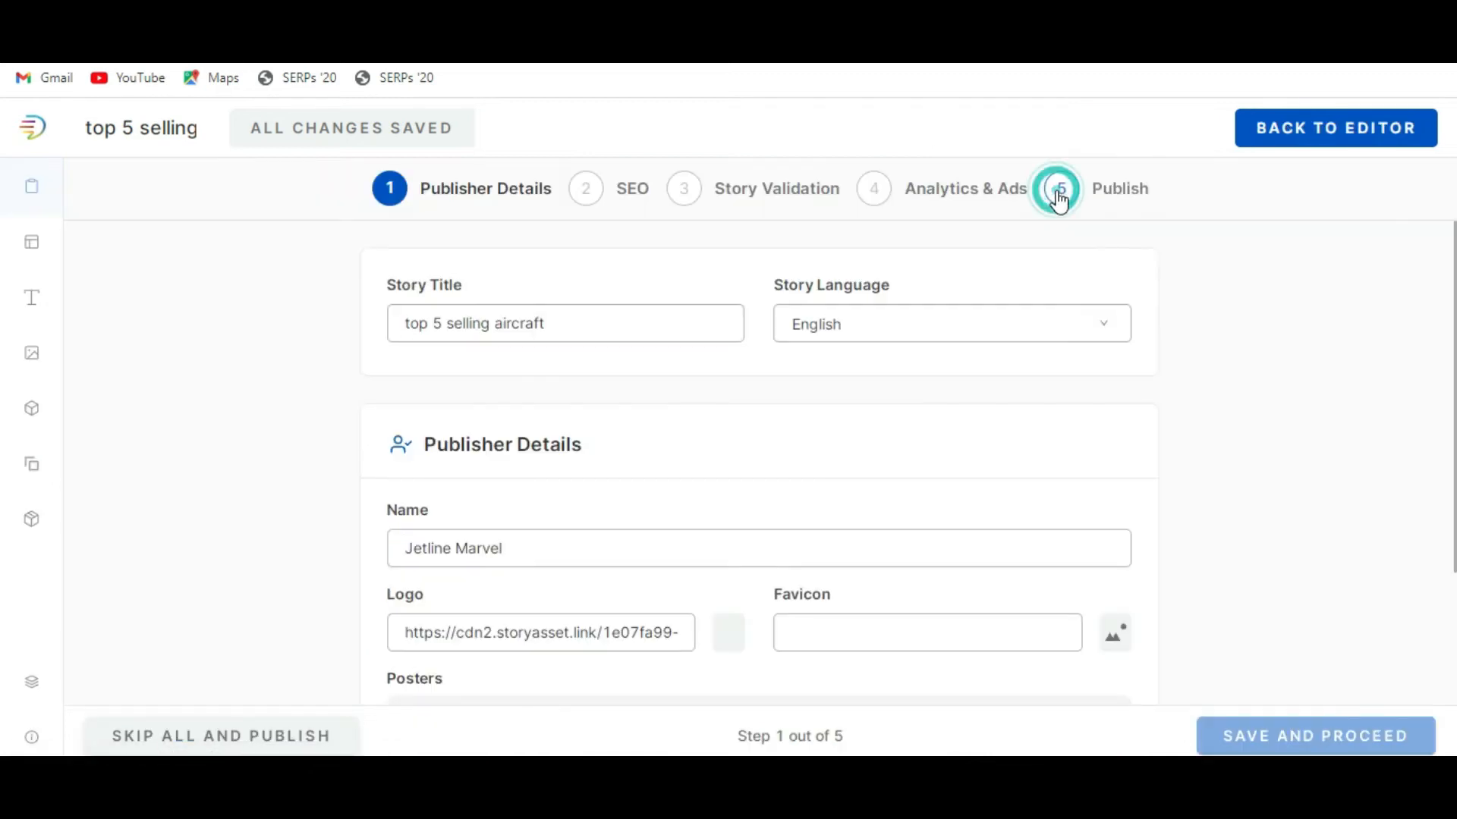
Set the publisher's favicon to the red Jetline logo image from the media library.
{"action": "scroll", "coordinate": [823, 430], "scroll_direction": "down", "scroll_amount": 3}
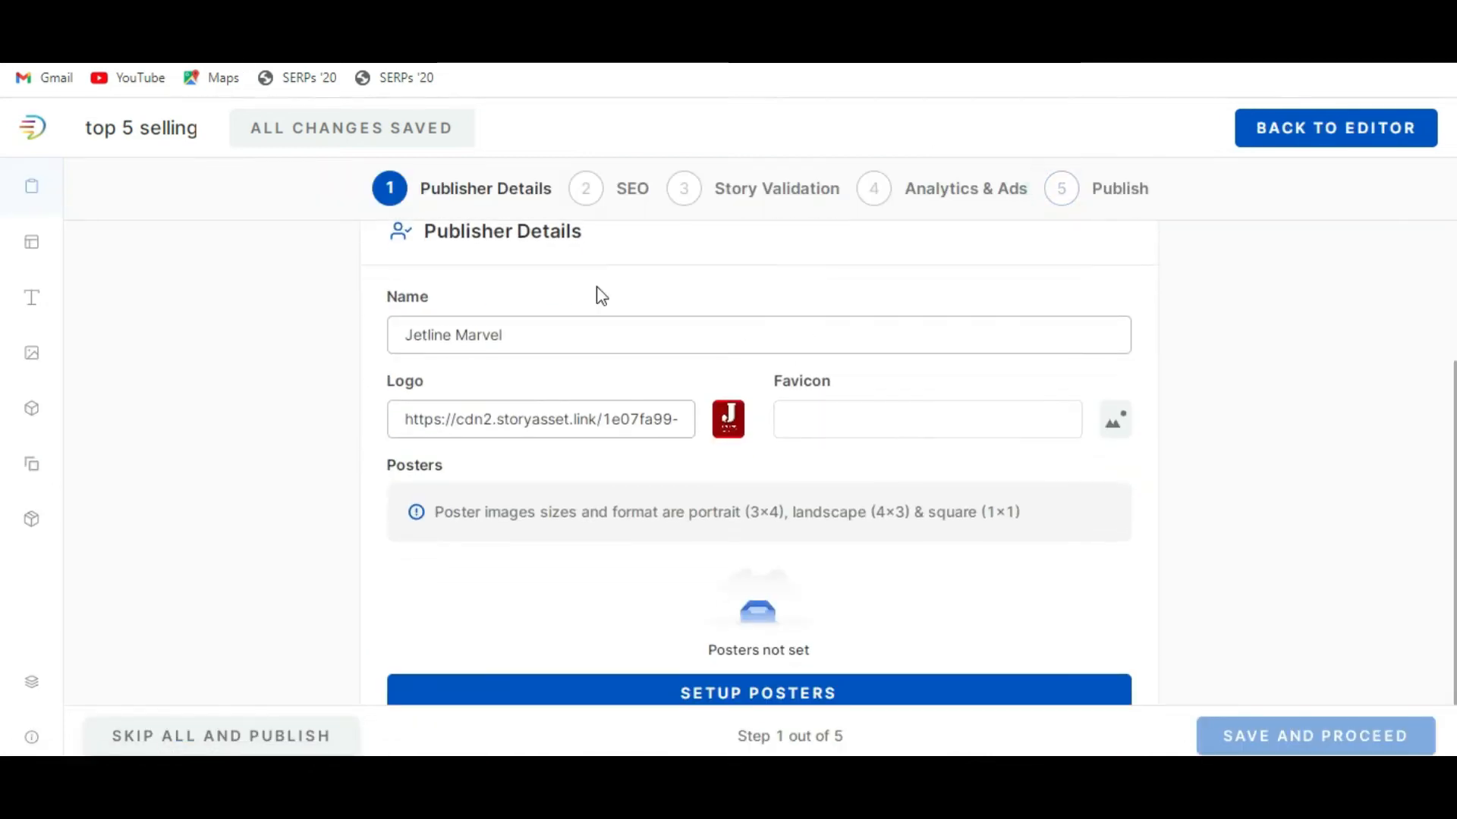
{"action": "scroll", "coordinate": [736, 455], "scroll_direction": "down", "scroll_amount": 1}
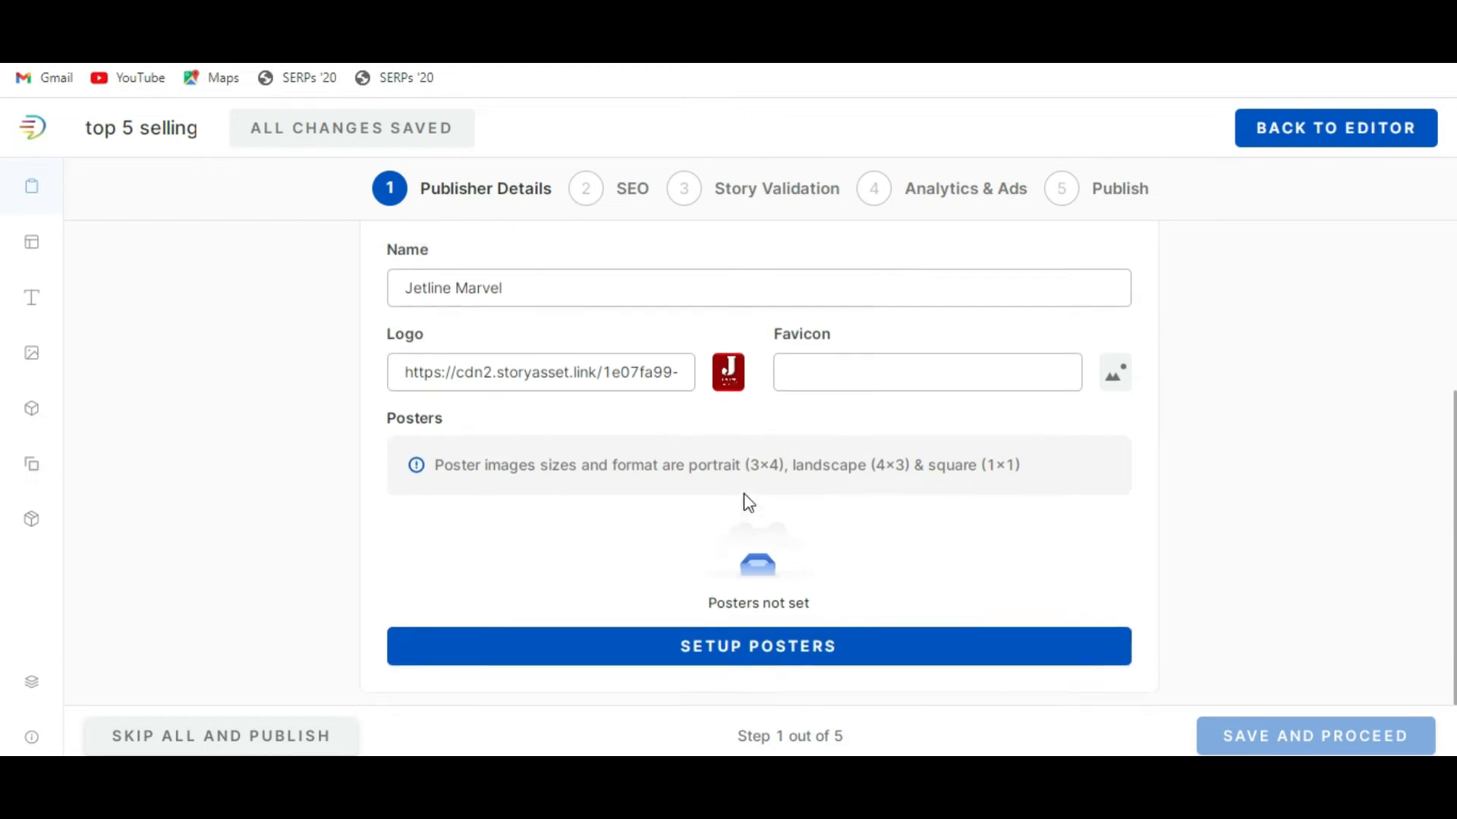
{"action": "scroll", "coordinate": [745, 486], "scroll_direction": "up", "scroll_amount": 3}
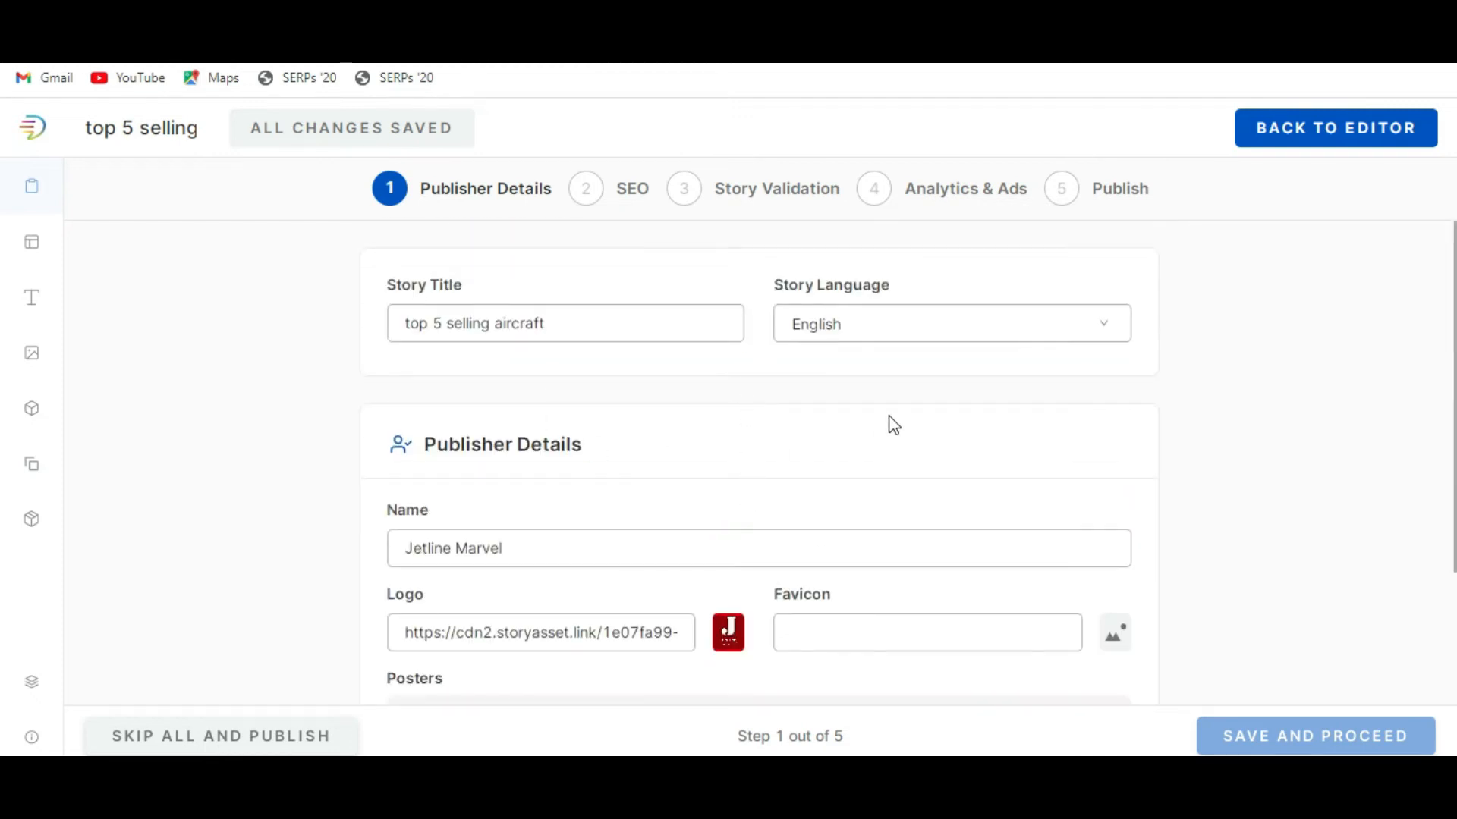
{"action": "scroll", "coordinate": [894, 425], "scroll_direction": "down", "scroll_amount": 3}
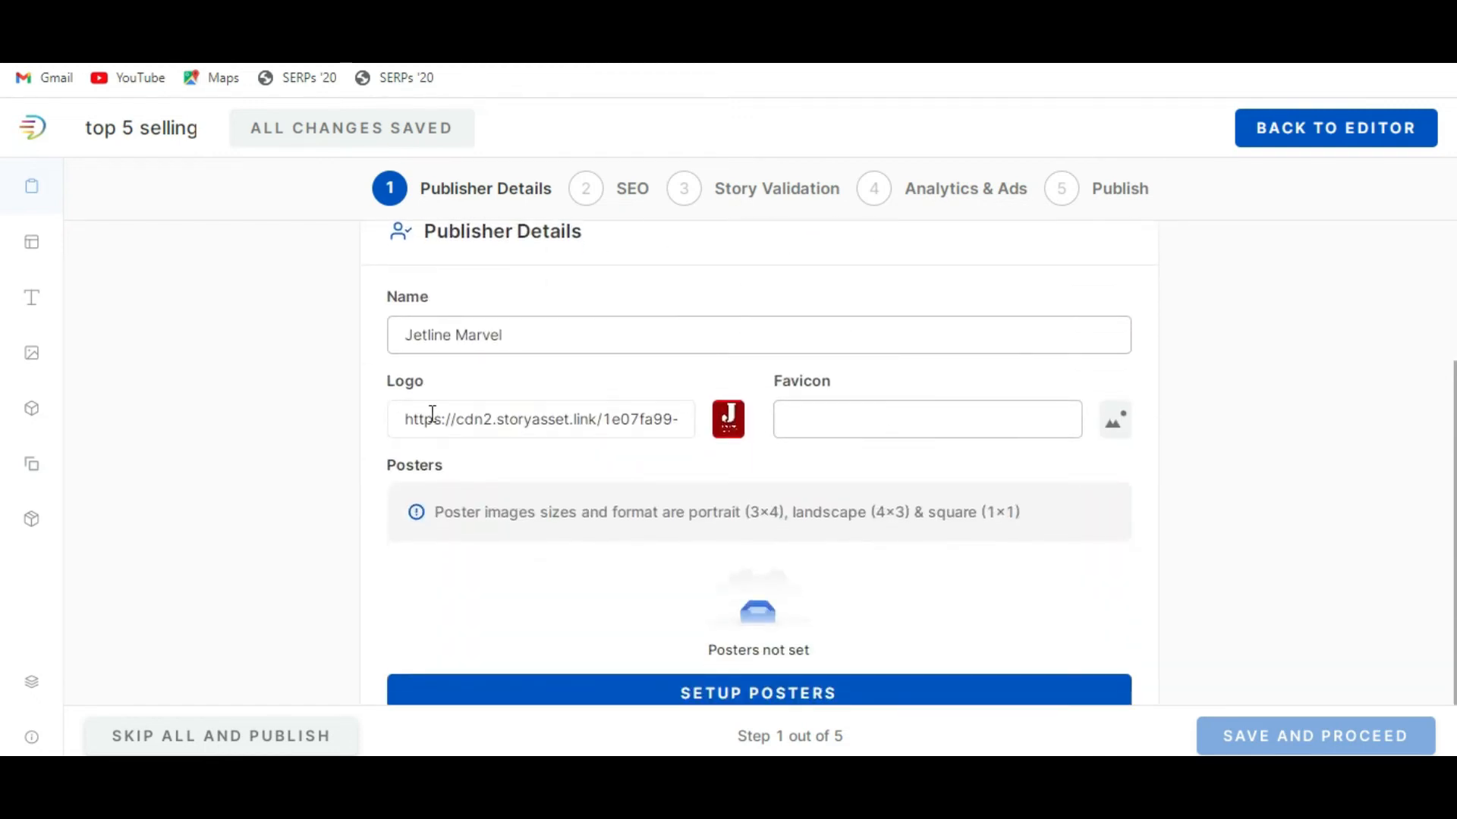
{"action": "left_click", "coordinate": [1123, 433]}
{"action": "scroll", "coordinate": [834, 591], "scroll_direction": "down", "scroll_amount": 3}
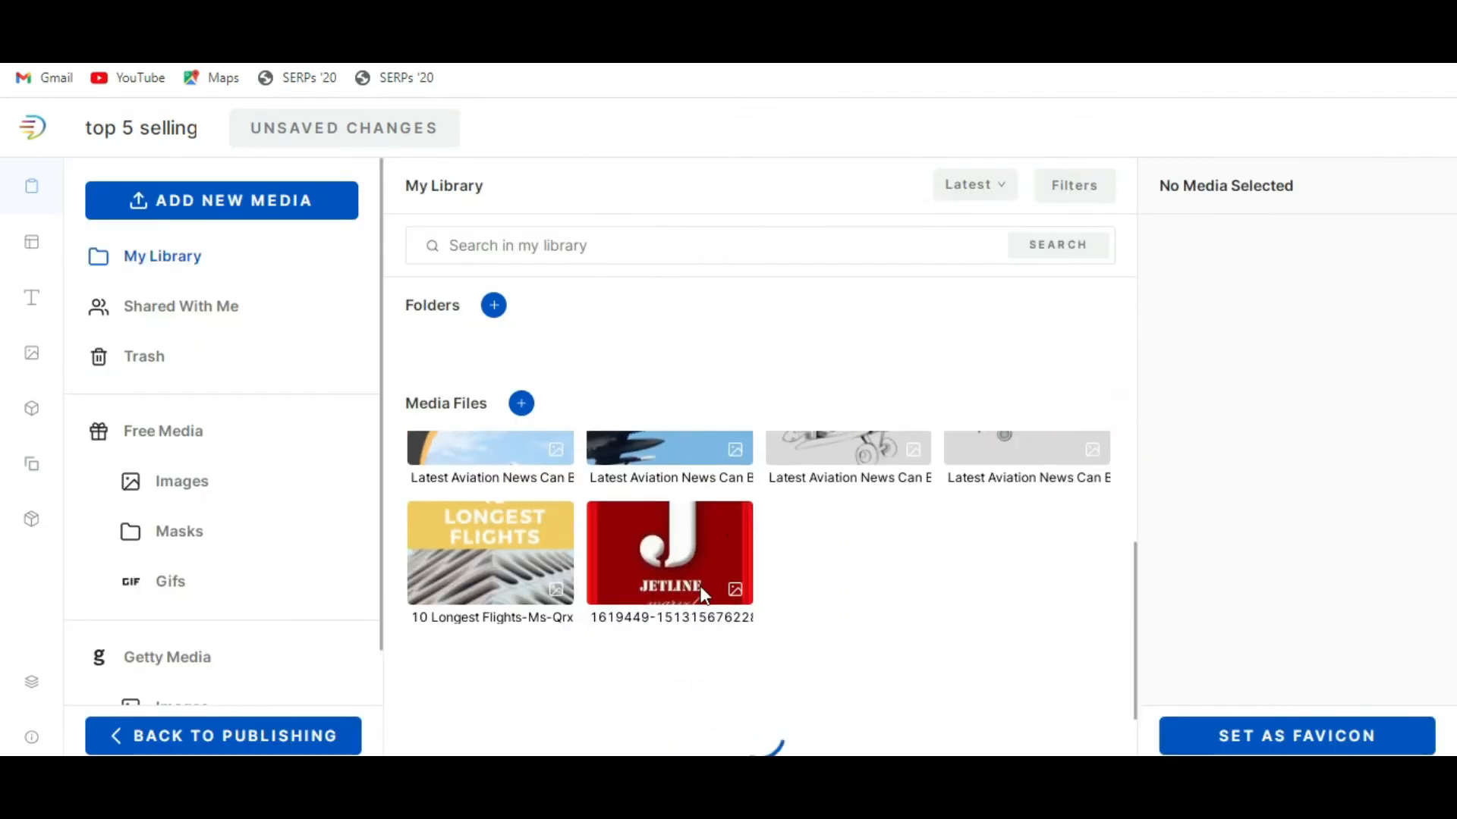
{"action": "scroll", "coordinate": [698, 541], "scroll_direction": "up", "scroll_amount": 2}
{"action": "left_click", "coordinate": [699, 540]}
{"action": "left_click", "coordinate": [690, 648]}
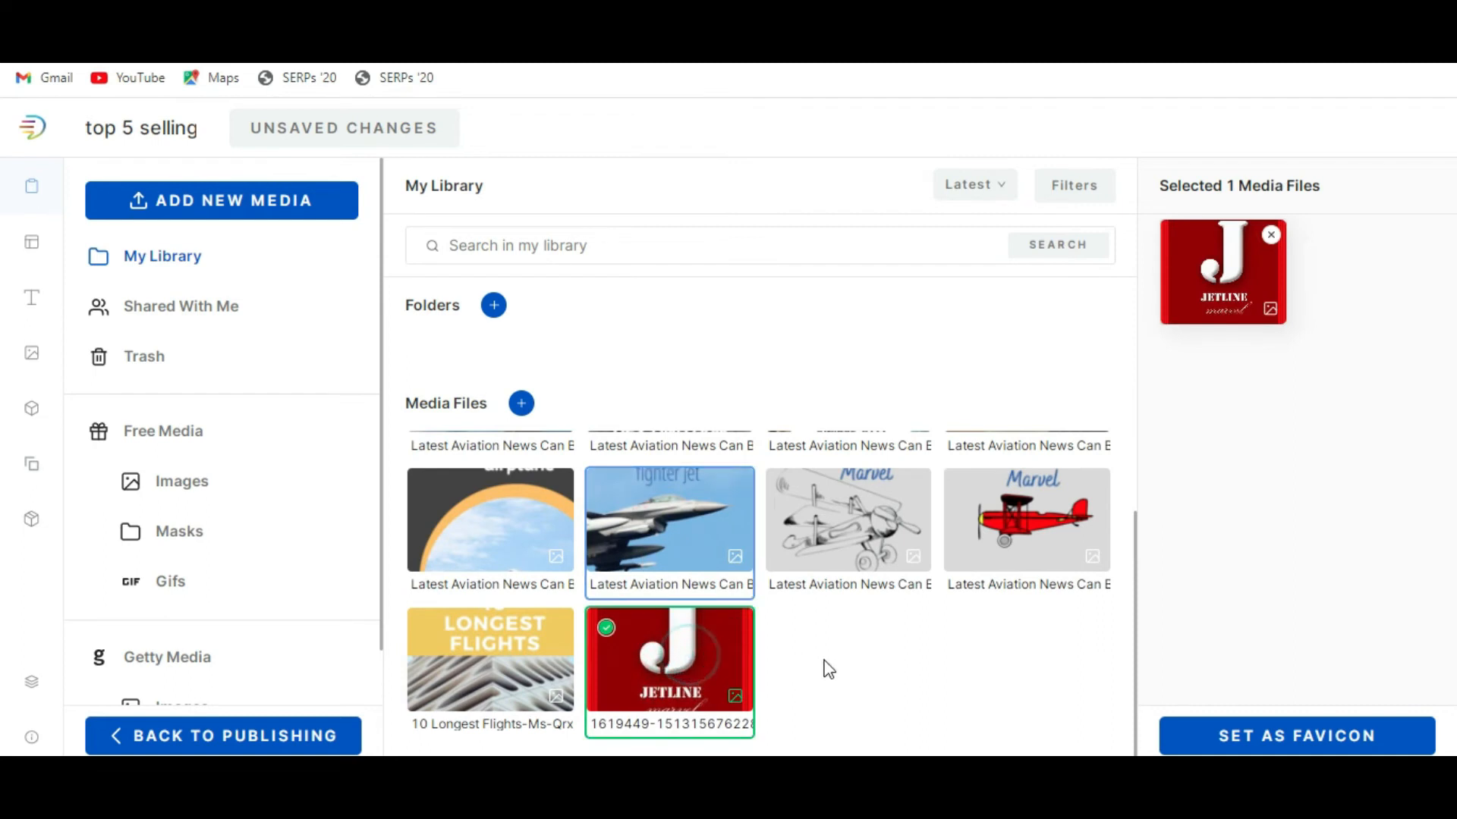
{"action": "left_click", "coordinate": [1302, 736]}
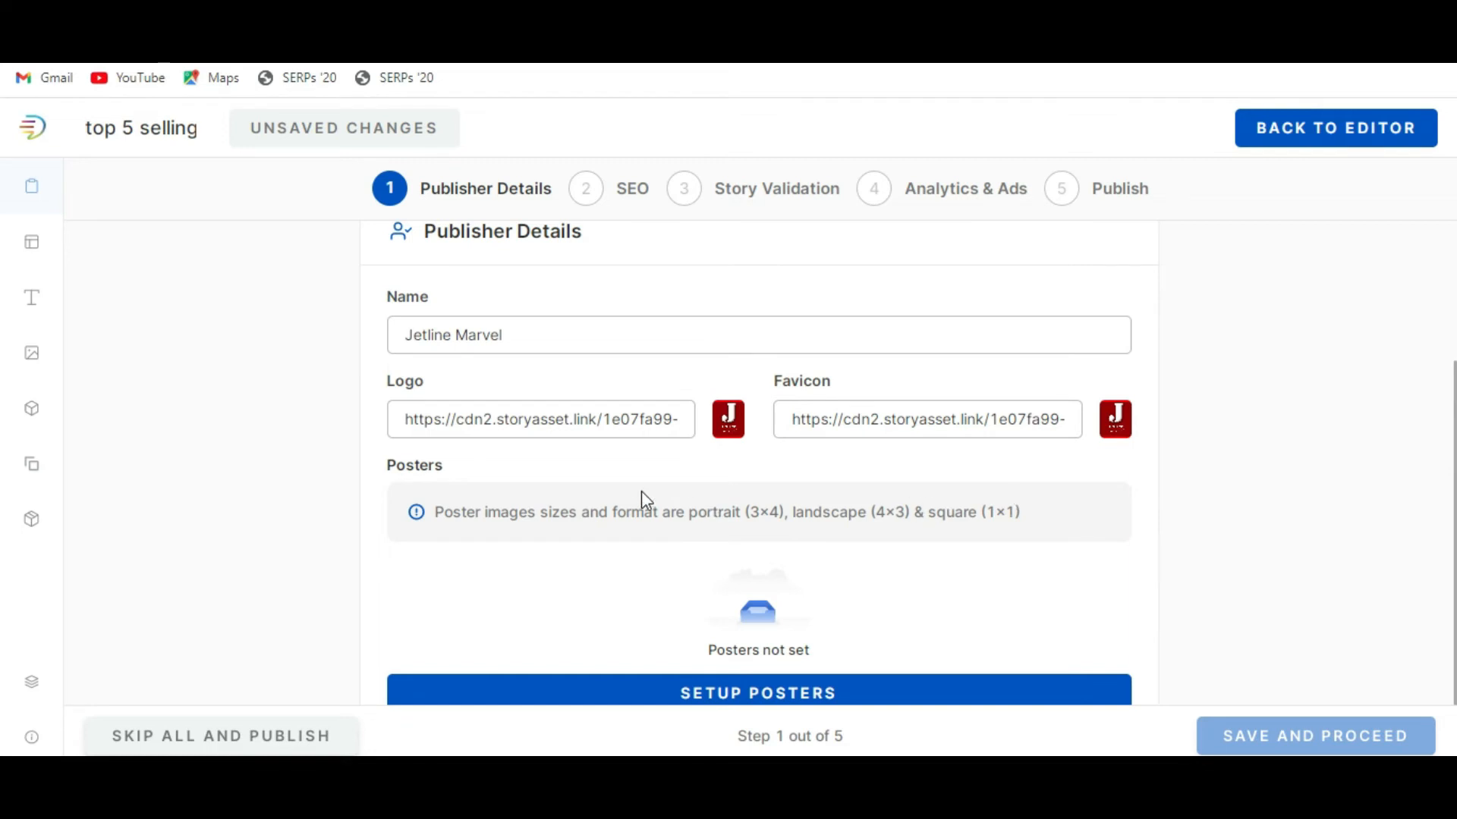
Set up the story posters with the "Top 10 Destination in USA" mountain image from the media library.
{"action": "scroll", "coordinate": [640, 497], "scroll_direction": "down", "scroll_amount": 1}
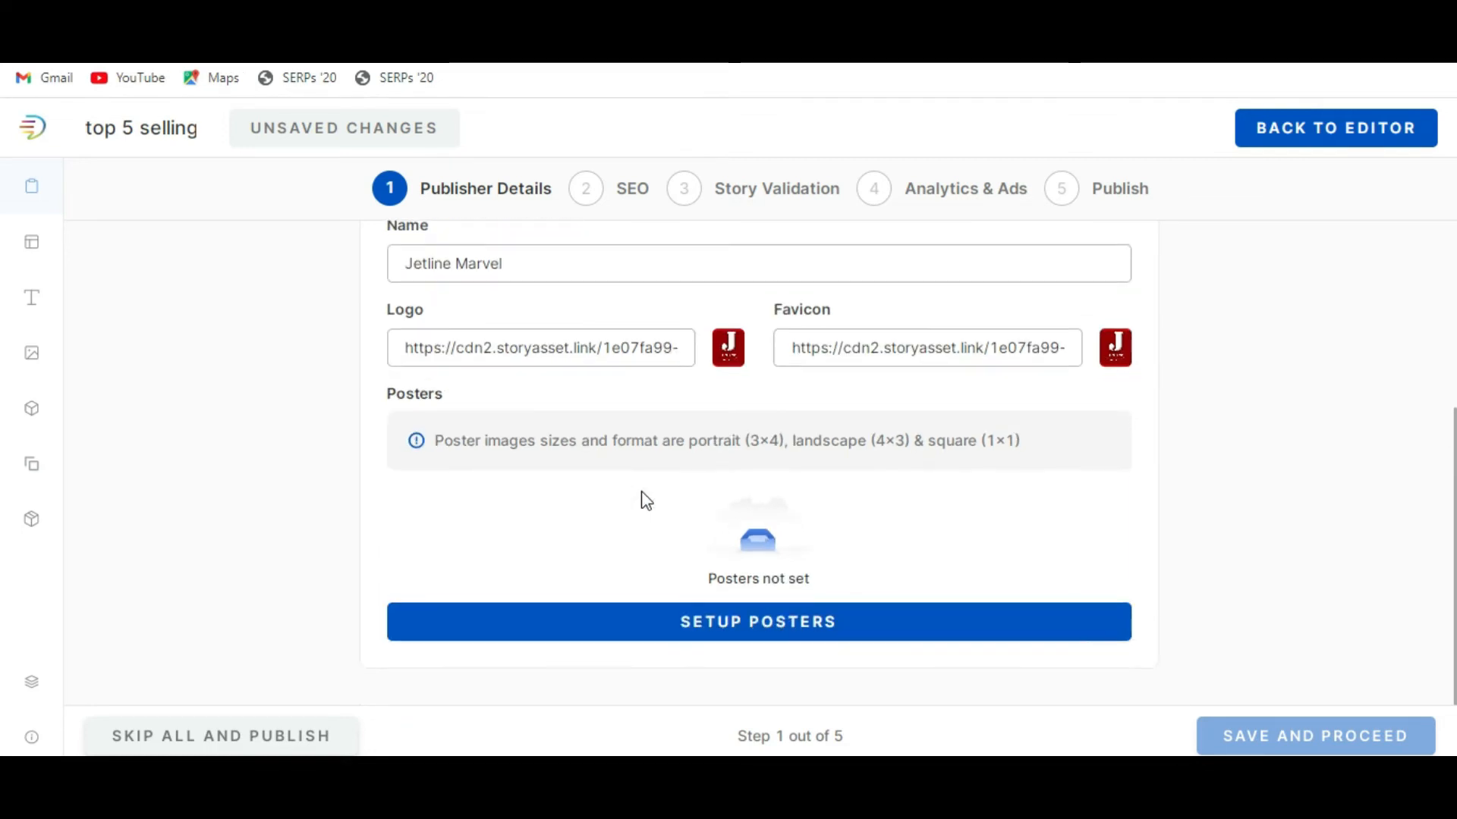
{"action": "left_click", "coordinate": [757, 642]}
{"action": "left_click", "coordinate": [460, 504]}
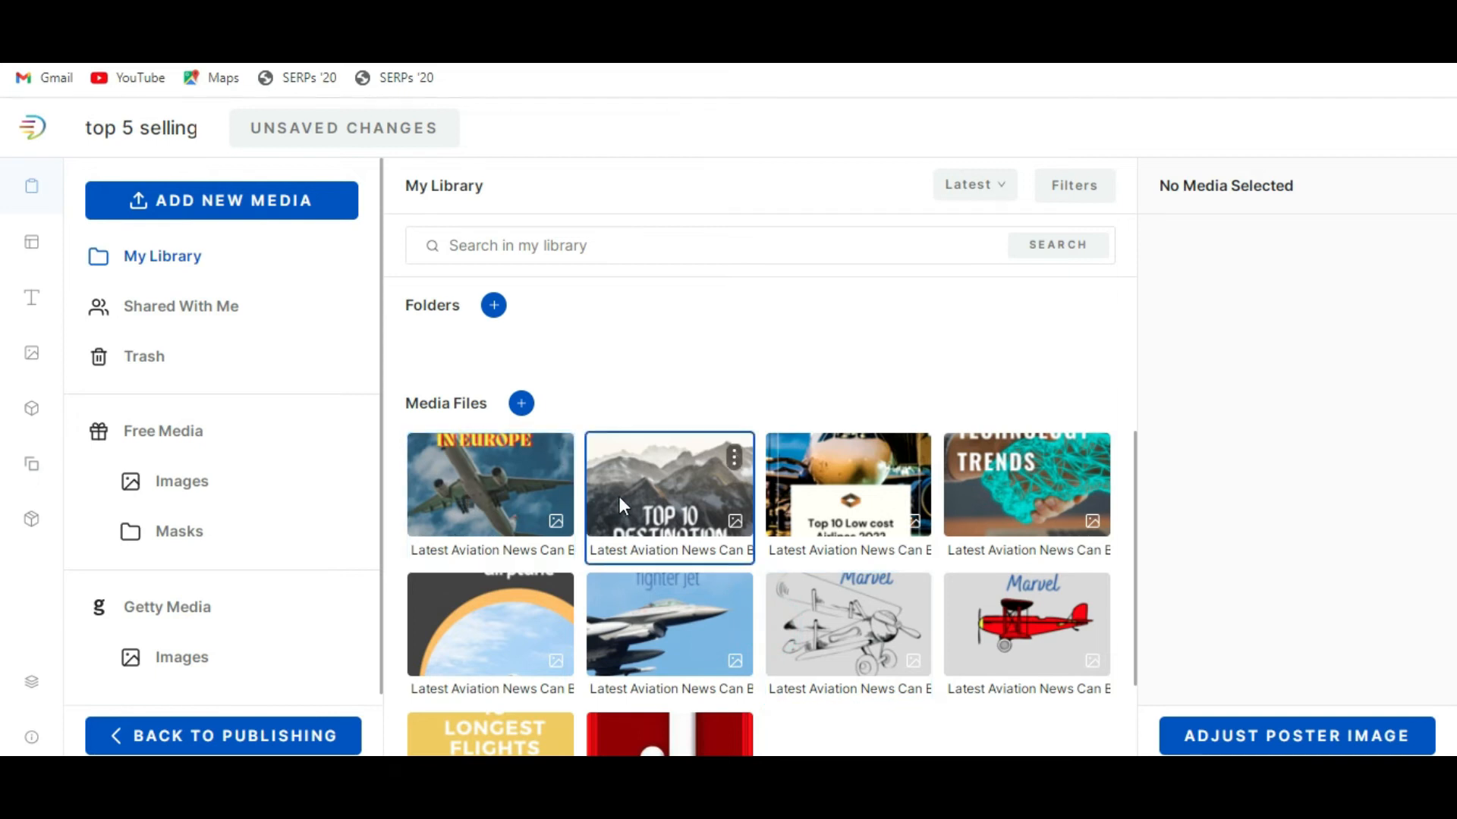
{"action": "scroll", "coordinate": [619, 496], "scroll_direction": "down", "scroll_amount": 1}
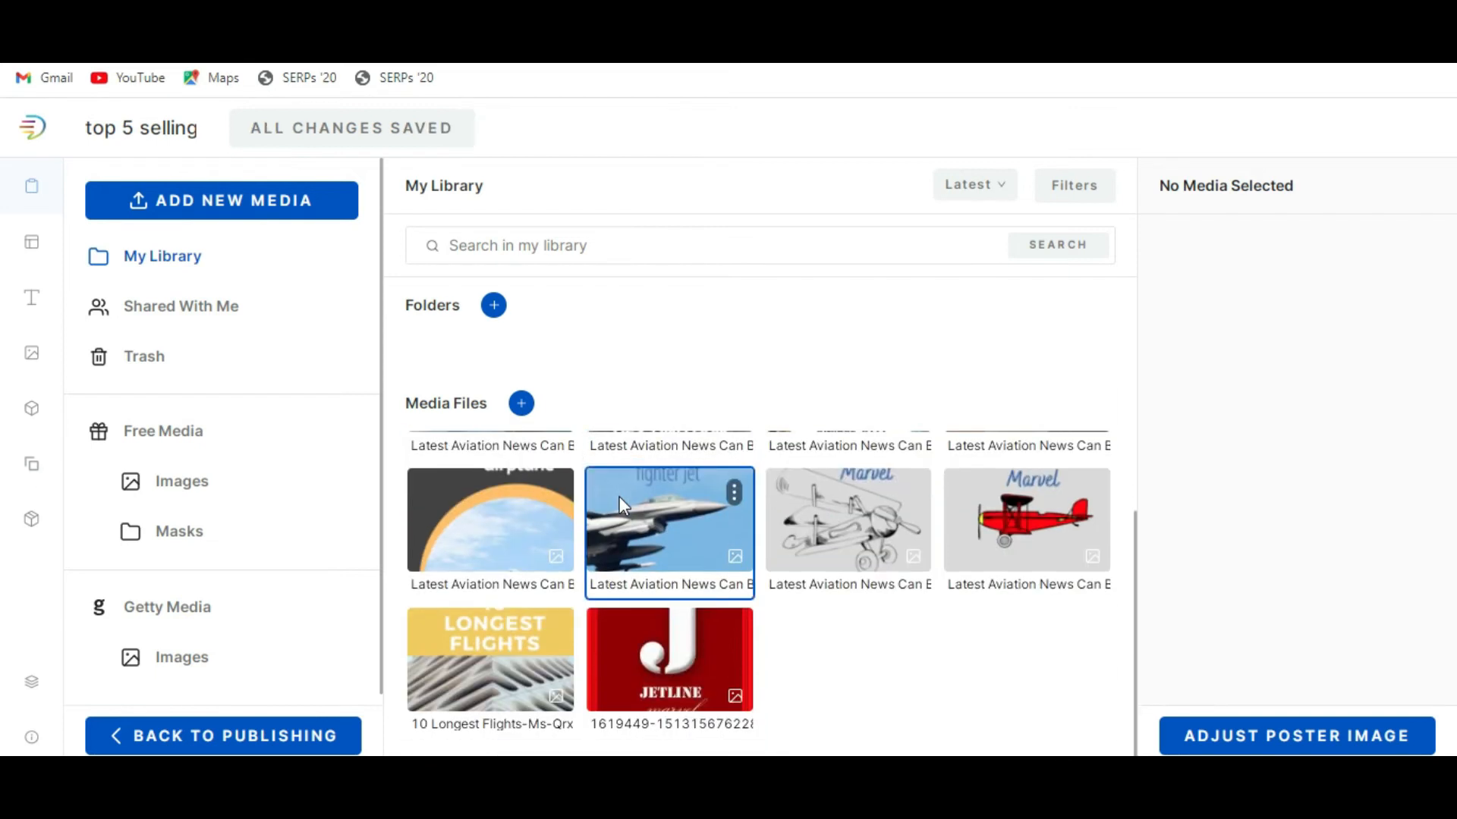
{"action": "scroll", "coordinate": [625, 498], "scroll_direction": "up", "scroll_amount": 1}
{"action": "left_click", "coordinate": [662, 510]}
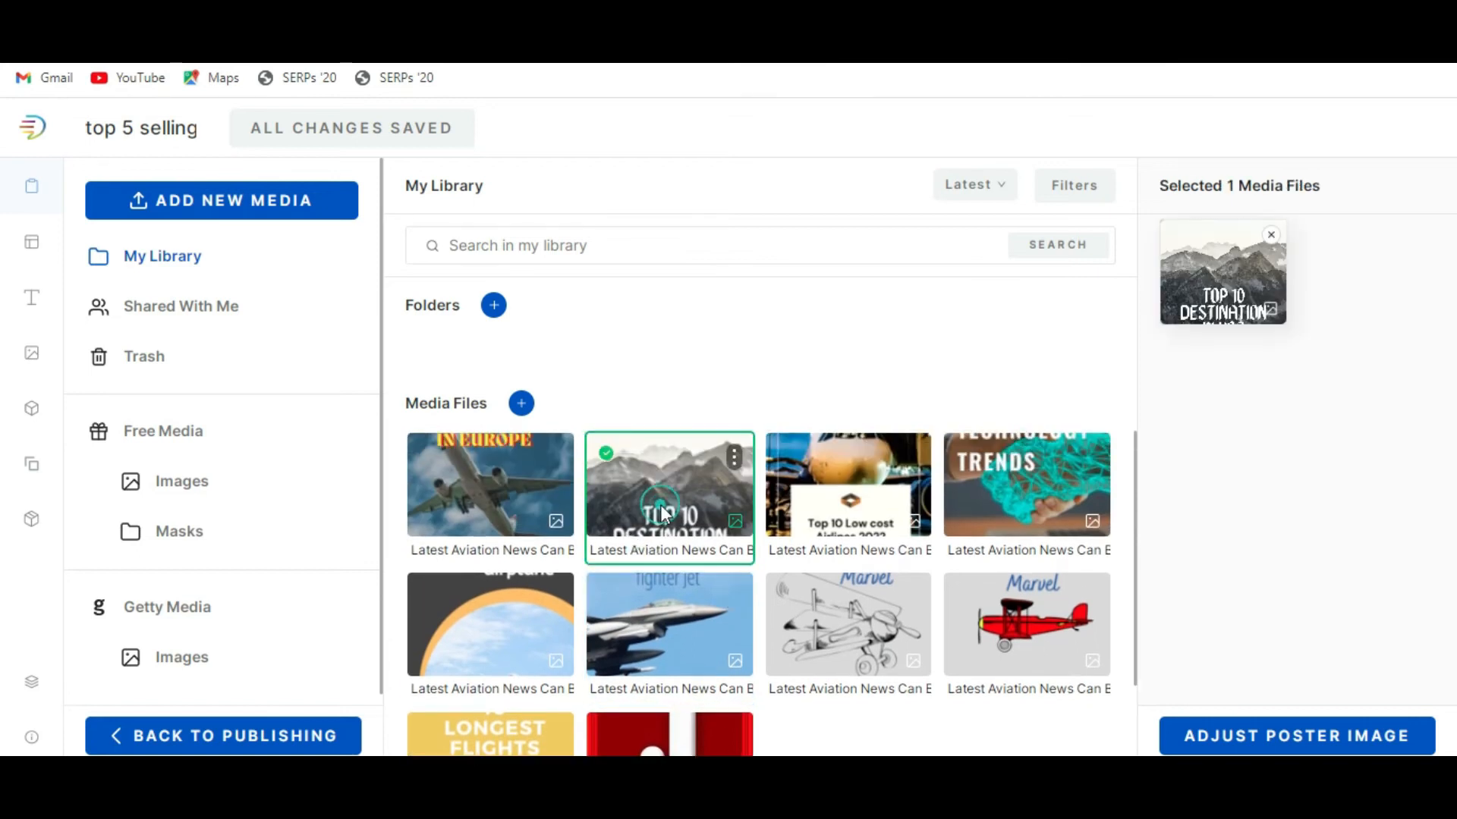
{"action": "left_click", "coordinate": [857, 501]}
{"action": "left_click", "coordinate": [677, 501]}
{"action": "left_click", "coordinate": [499, 490]}
{"action": "left_click", "coordinate": [645, 489]}
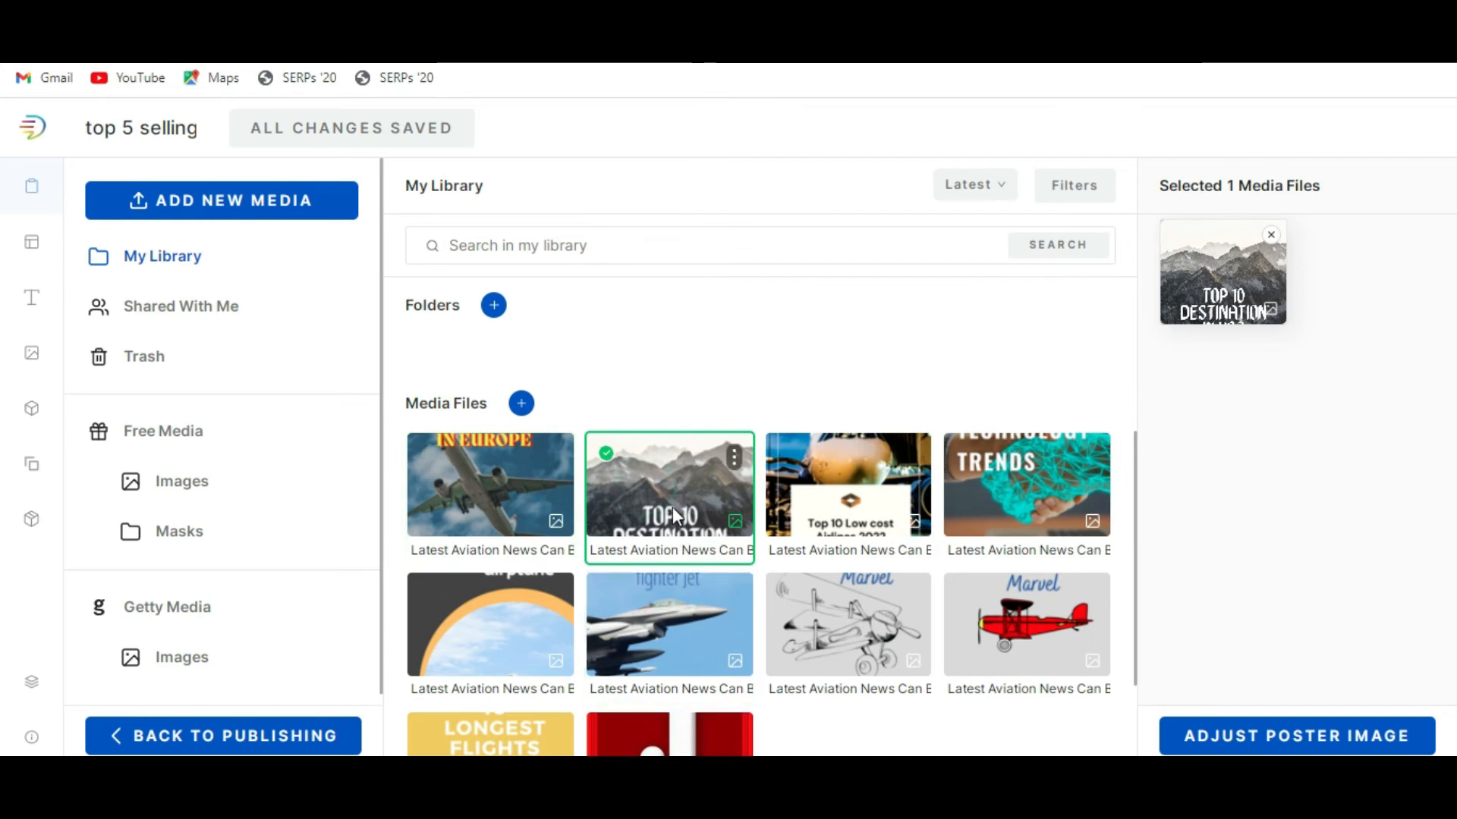
{"action": "left_click", "coordinate": [1326, 739]}
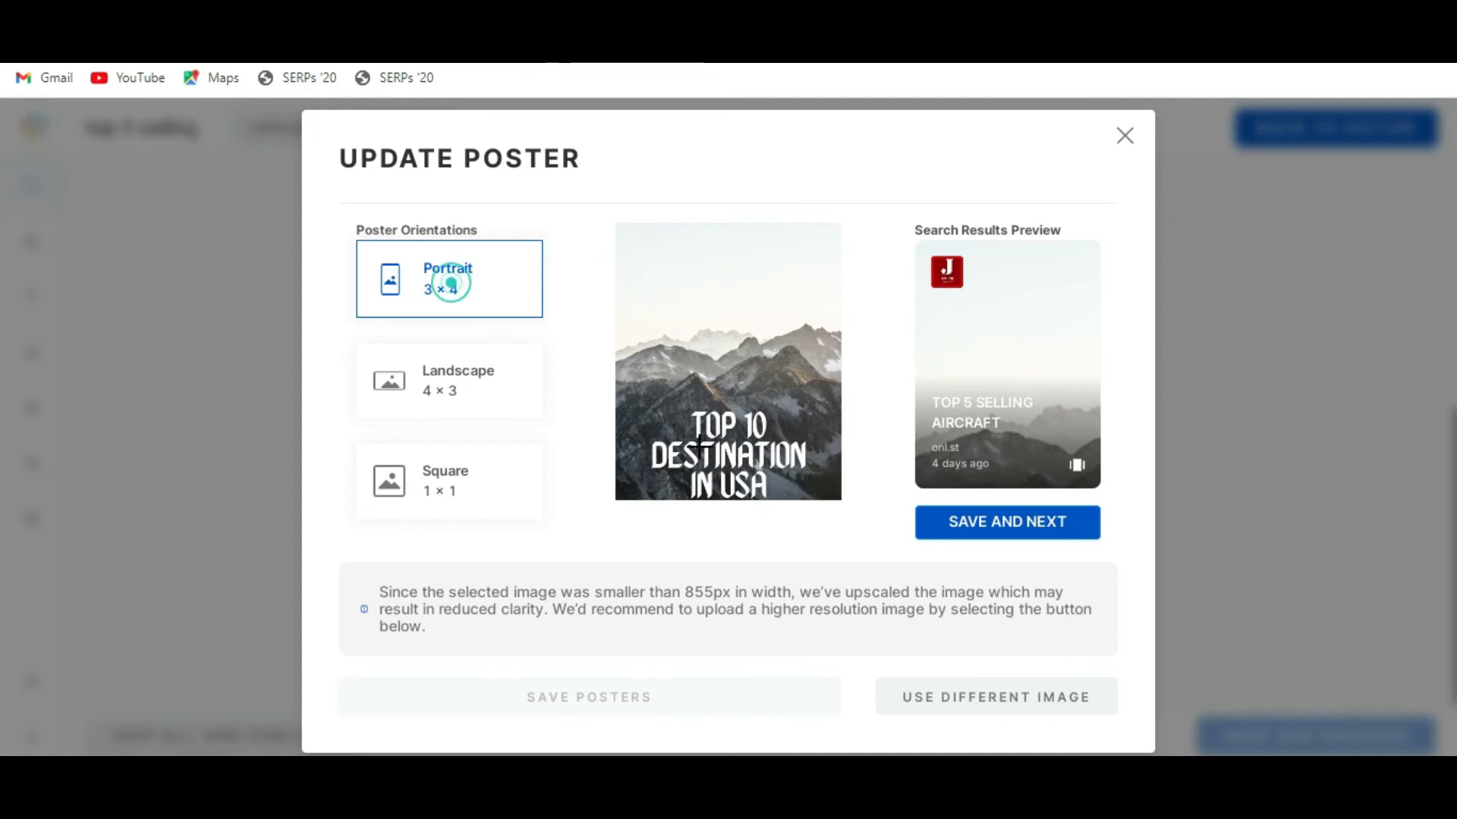
Accept the portrait 3 × 4 poster and crop the landscape 4 × 3 poster around the "Top 10 Destination in USA" title.
{"action": "left_click", "coordinate": [1022, 531]}
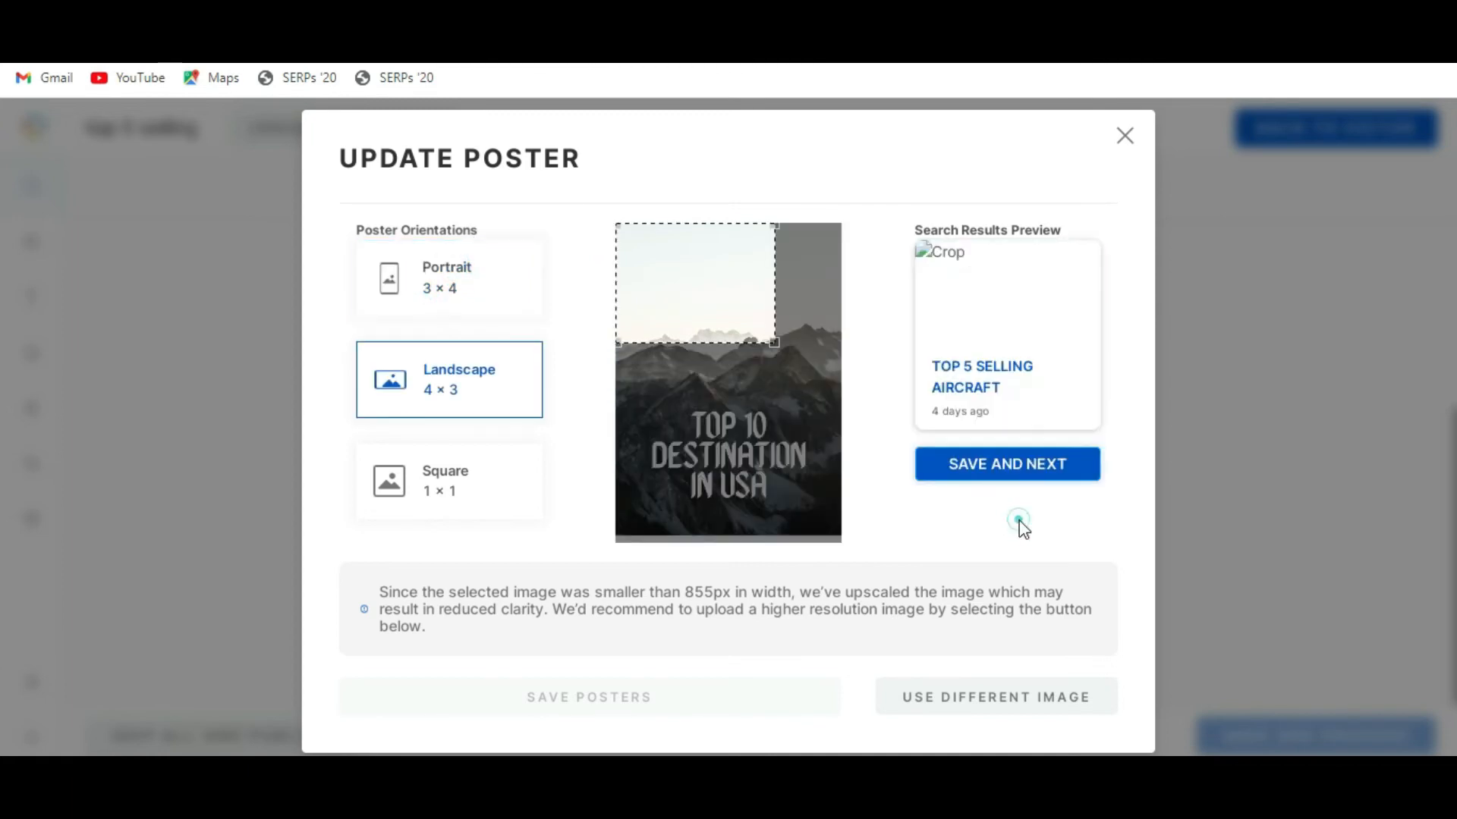
{"action": "left_click_drag", "start_coordinate": [770, 311], "coordinate": [789, 493]}
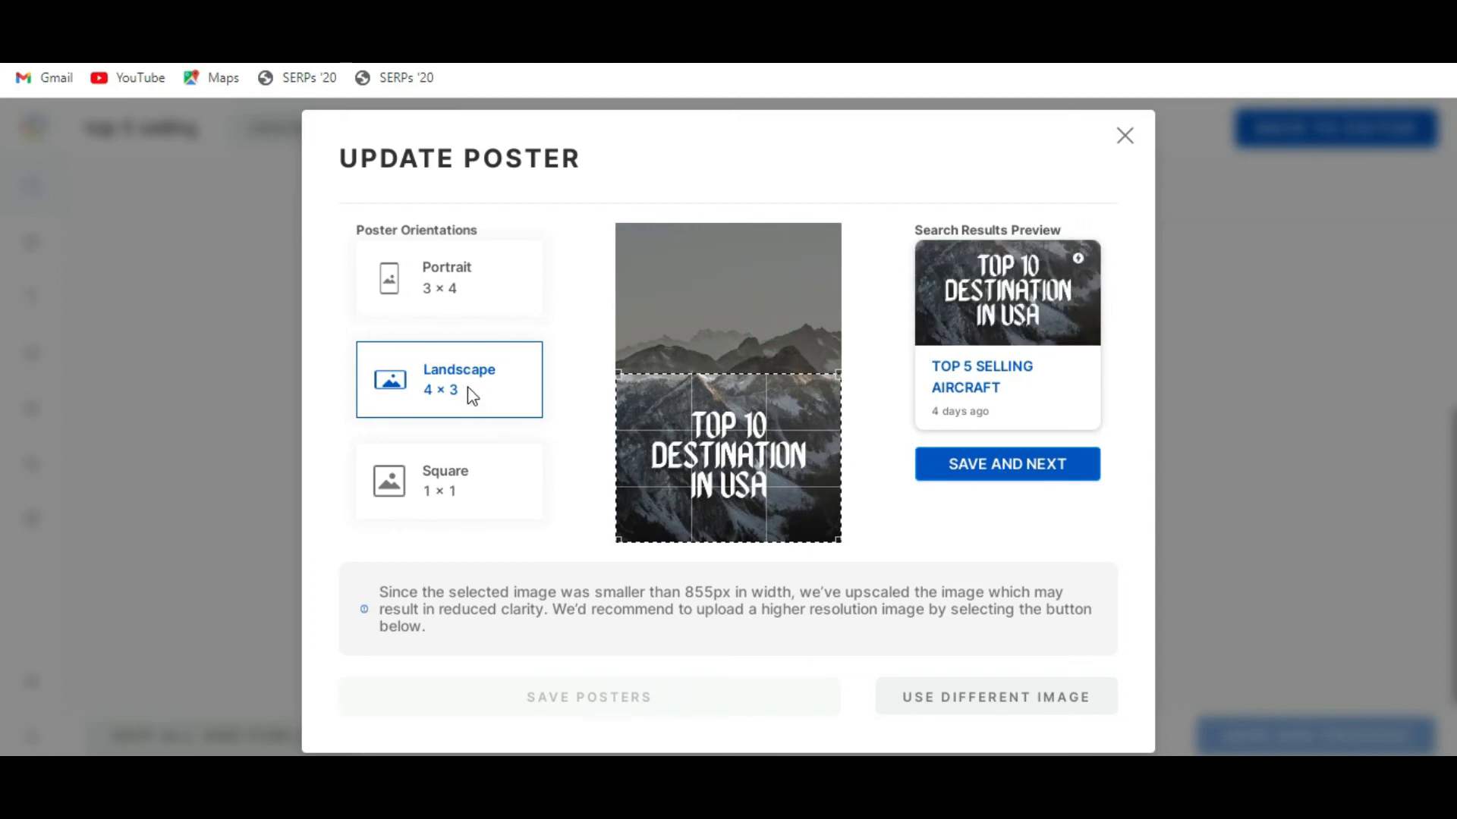
{"action": "left_click", "coordinate": [1025, 463]}
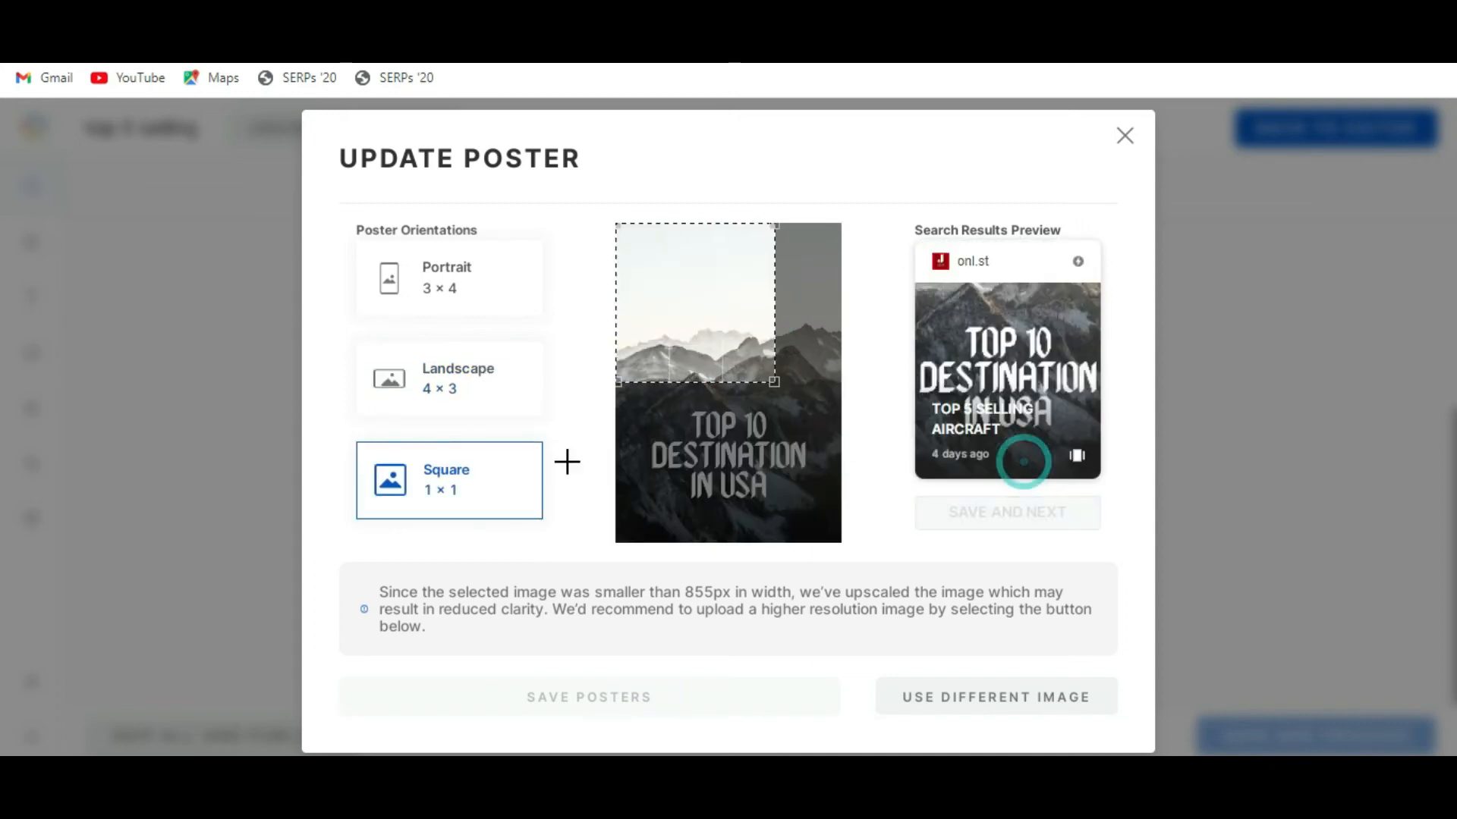
Crop the square 1 × 1 poster around the title and mountain peaks, check the other orientations, and save the posters.
{"action": "left_click", "coordinate": [452, 385]}
{"action": "left_click", "coordinate": [982, 481]}
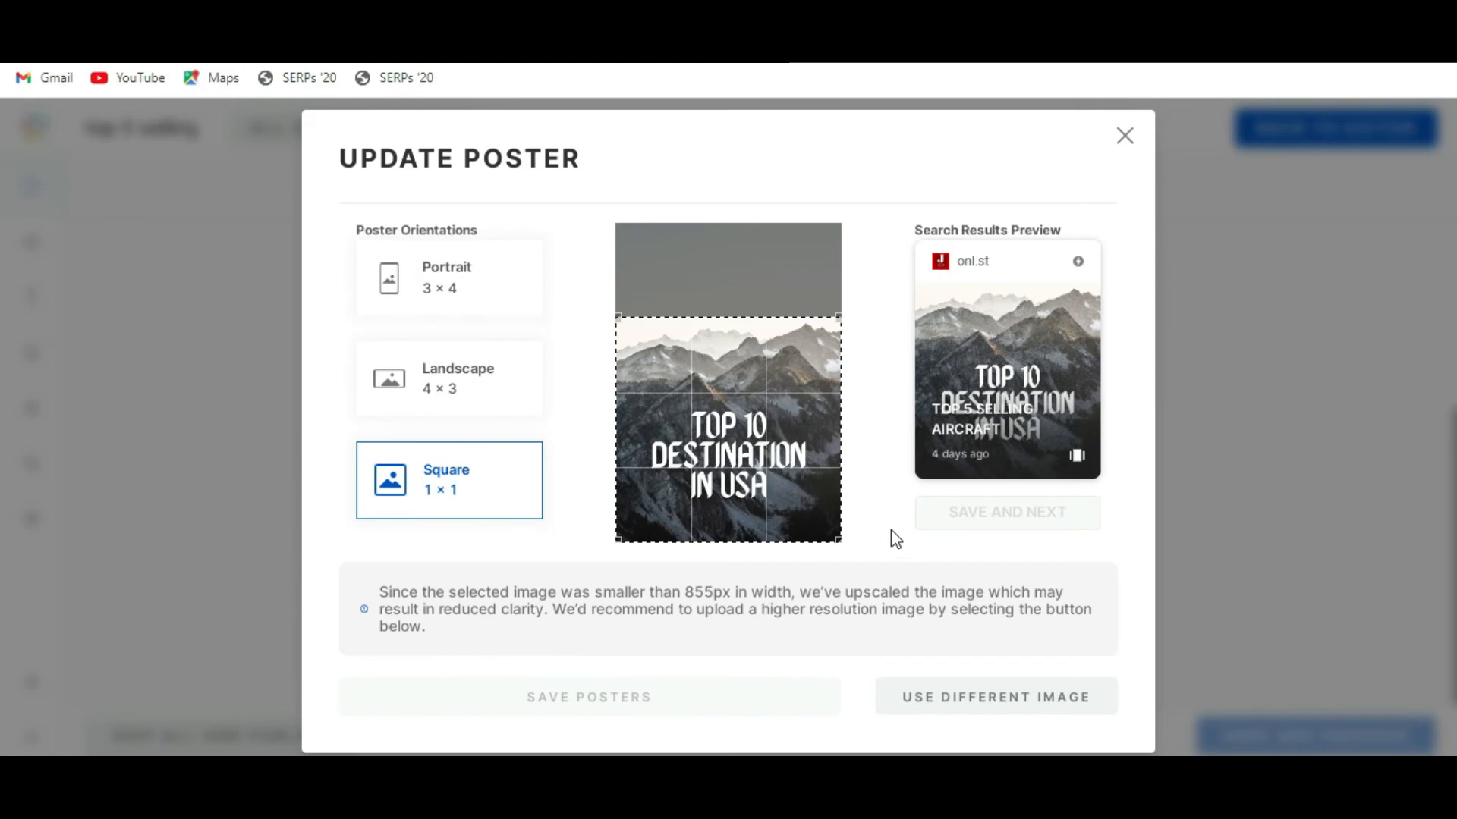
{"action": "left_click", "coordinate": [677, 521]}
{"action": "left_click", "coordinate": [434, 394]}
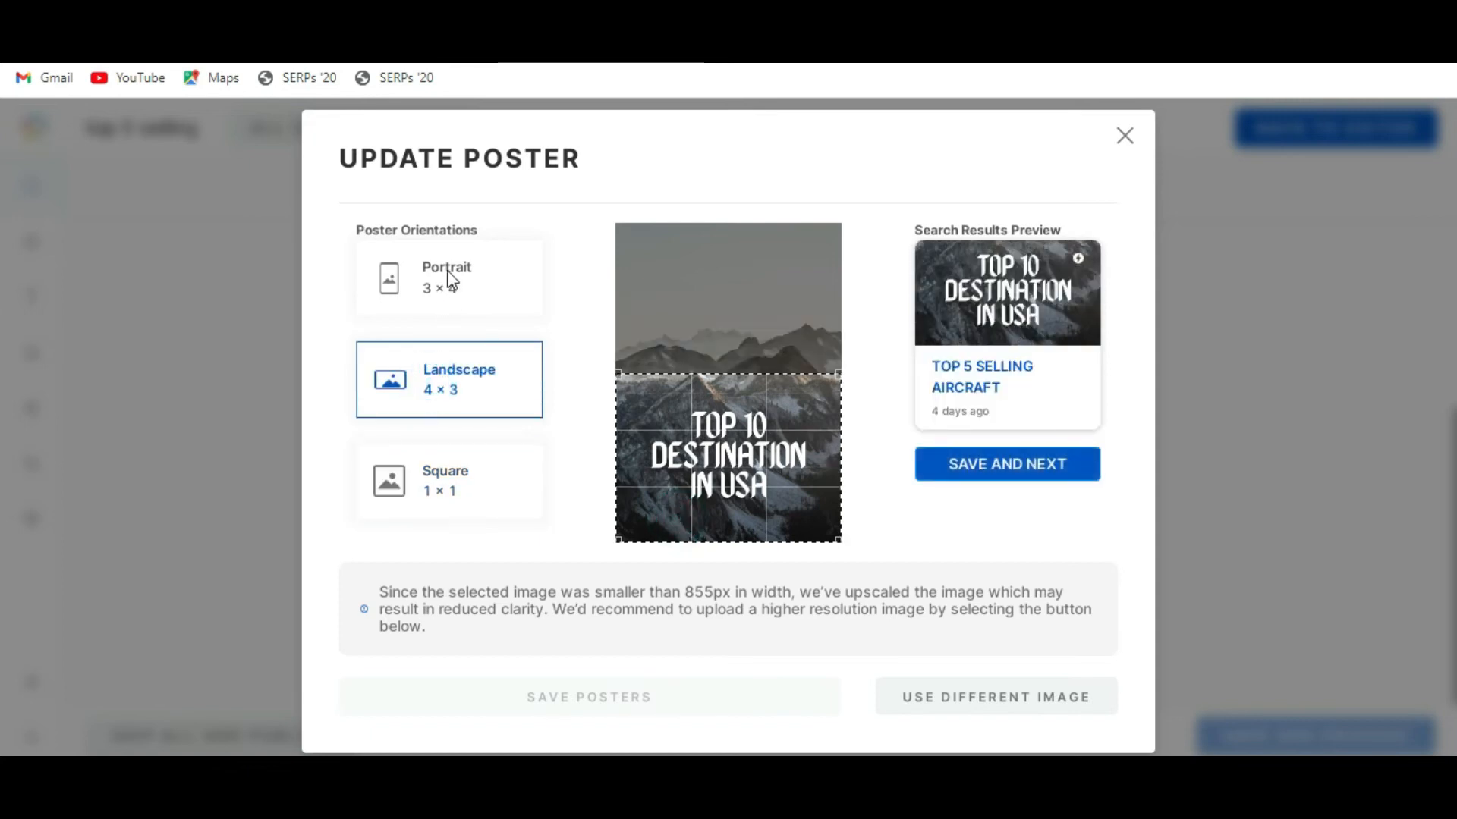
{"action": "left_click", "coordinate": [446, 270]}
{"action": "left_click", "coordinate": [636, 709]}
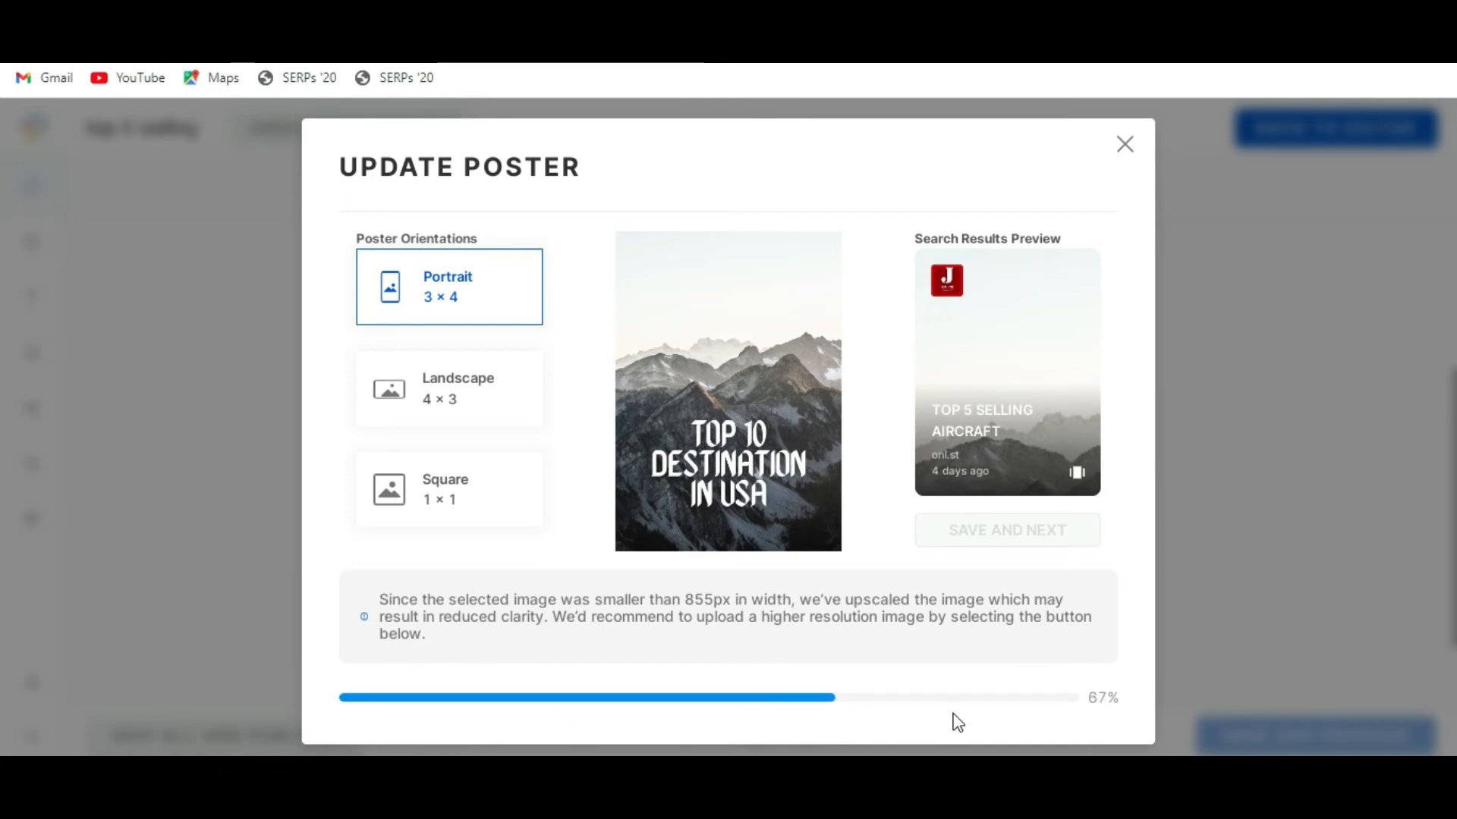
{"action": "left_click", "coordinate": [628, 704]}
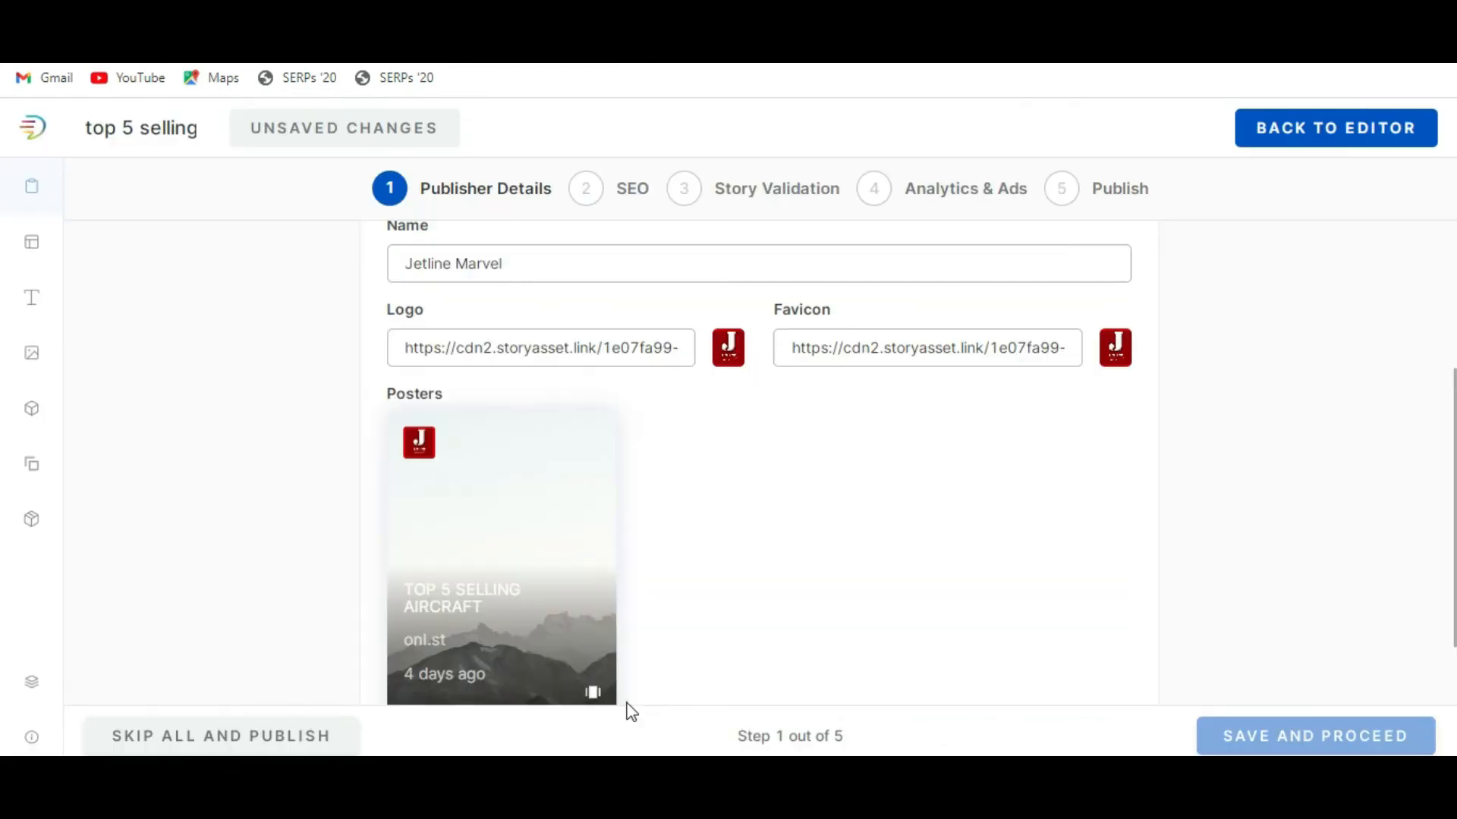
{"action": "scroll", "coordinate": [857, 516], "scroll_direction": "down", "scroll_amount": 3}
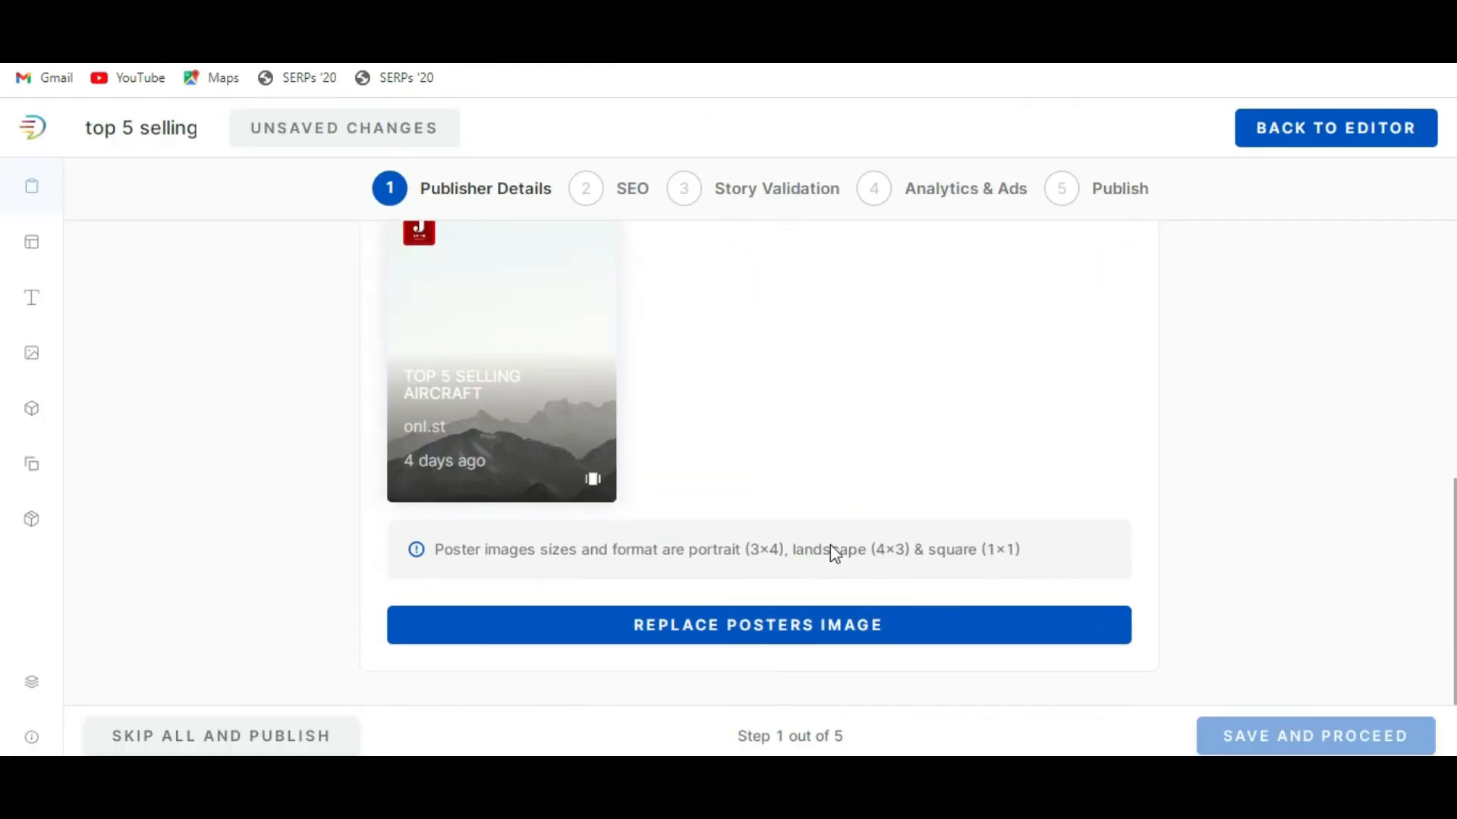
{"action": "scroll", "coordinate": [830, 545], "scroll_direction": "up", "scroll_amount": 5}
{"action": "scroll", "coordinate": [830, 545], "scroll_direction": "down", "scroll_amount": 5}
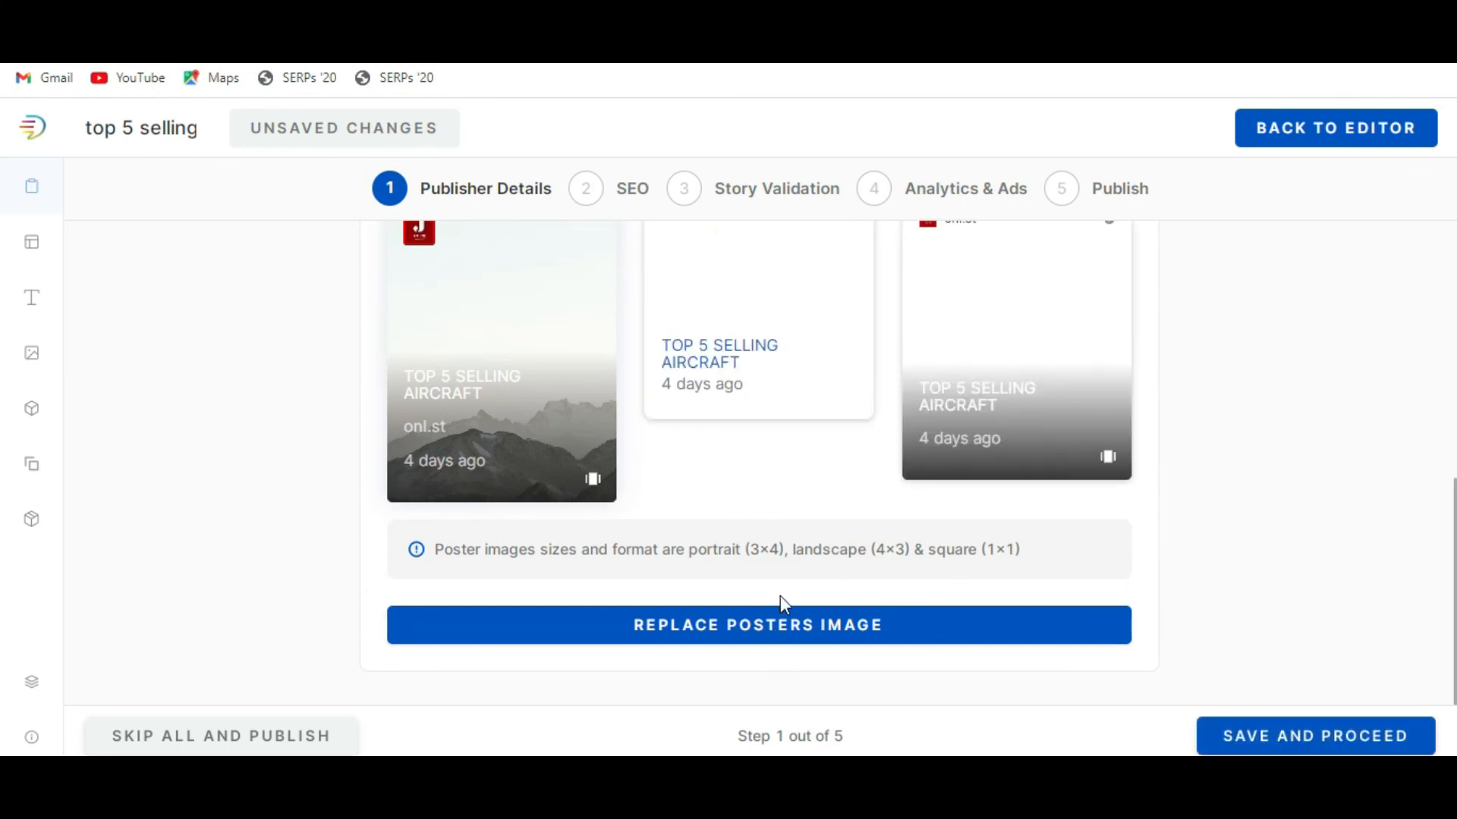
Review the story posters and publisher details, and save them to proceed to the SEO settings.
{"action": "scroll", "coordinate": [780, 595], "scroll_direction": "up", "scroll_amount": 3}
{"action": "scroll", "coordinate": [780, 595], "scroll_direction": "down", "scroll_amount": 3}
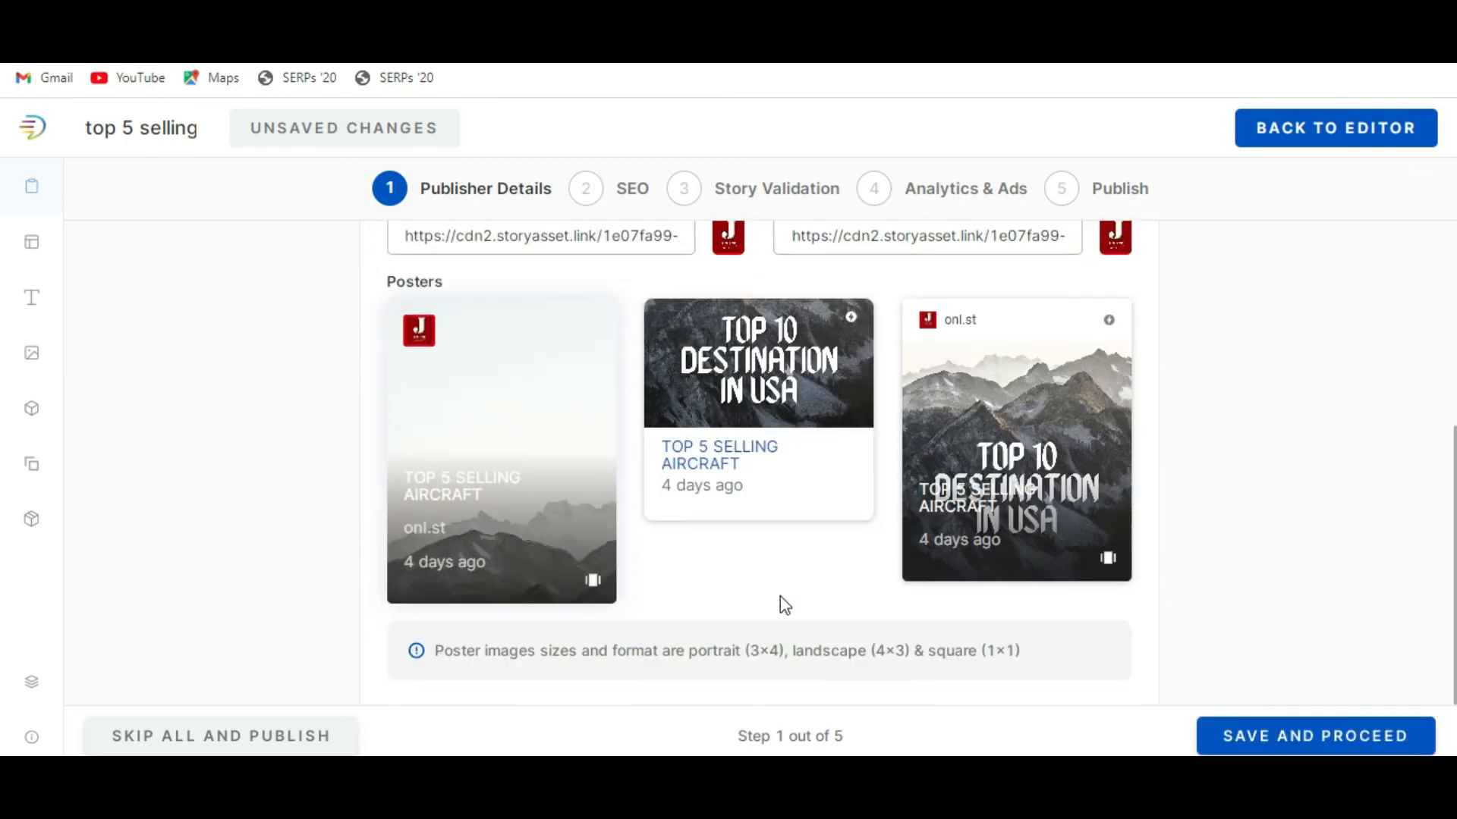
{"action": "scroll", "coordinate": [779, 605], "scroll_direction": "up", "scroll_amount": 4}
{"action": "scroll", "coordinate": [780, 605], "scroll_direction": "down", "scroll_amount": 4}
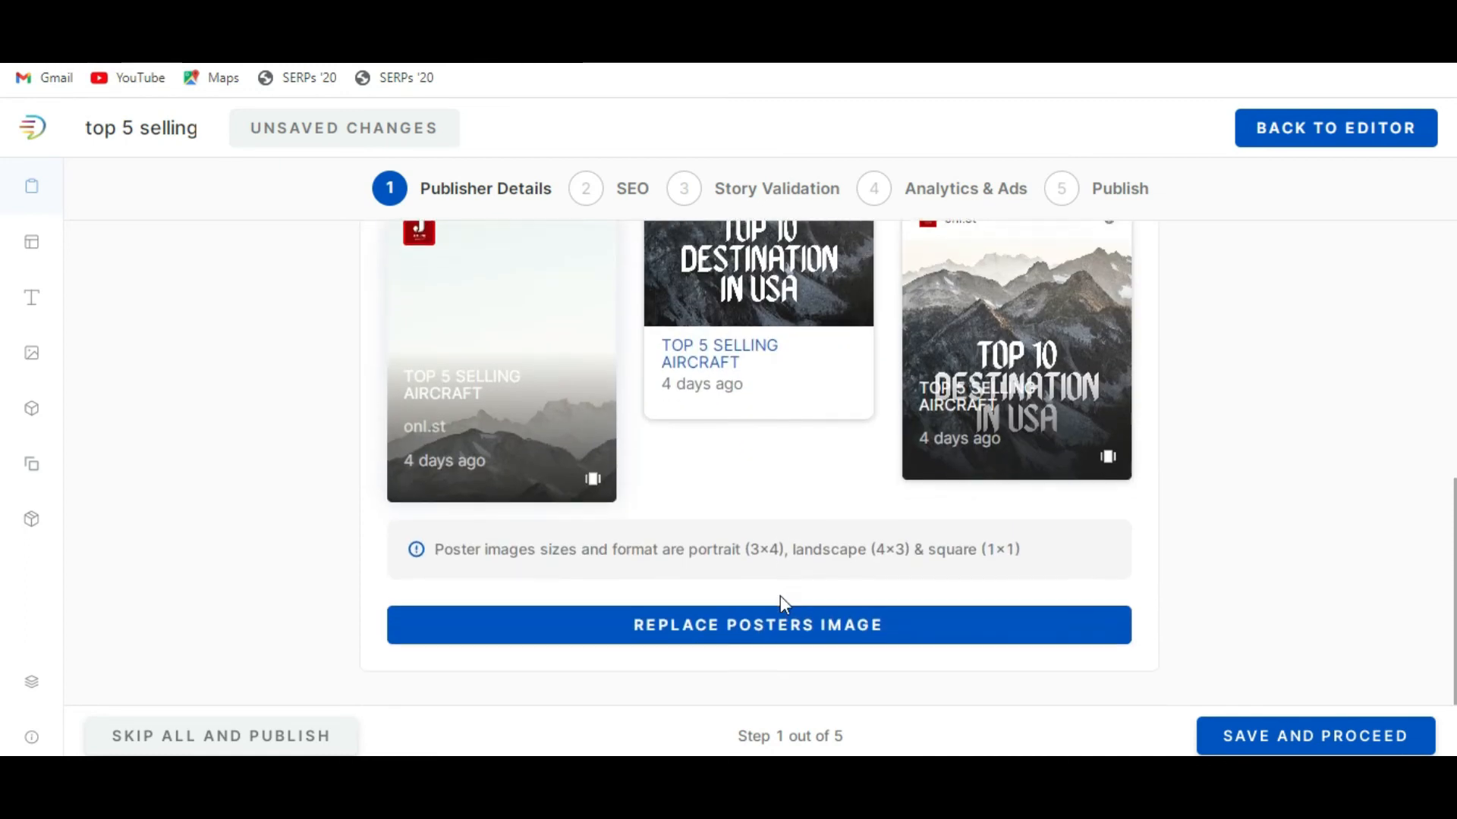
{"action": "scroll", "coordinate": [780, 605], "scroll_direction": "up", "scroll_amount": 1}
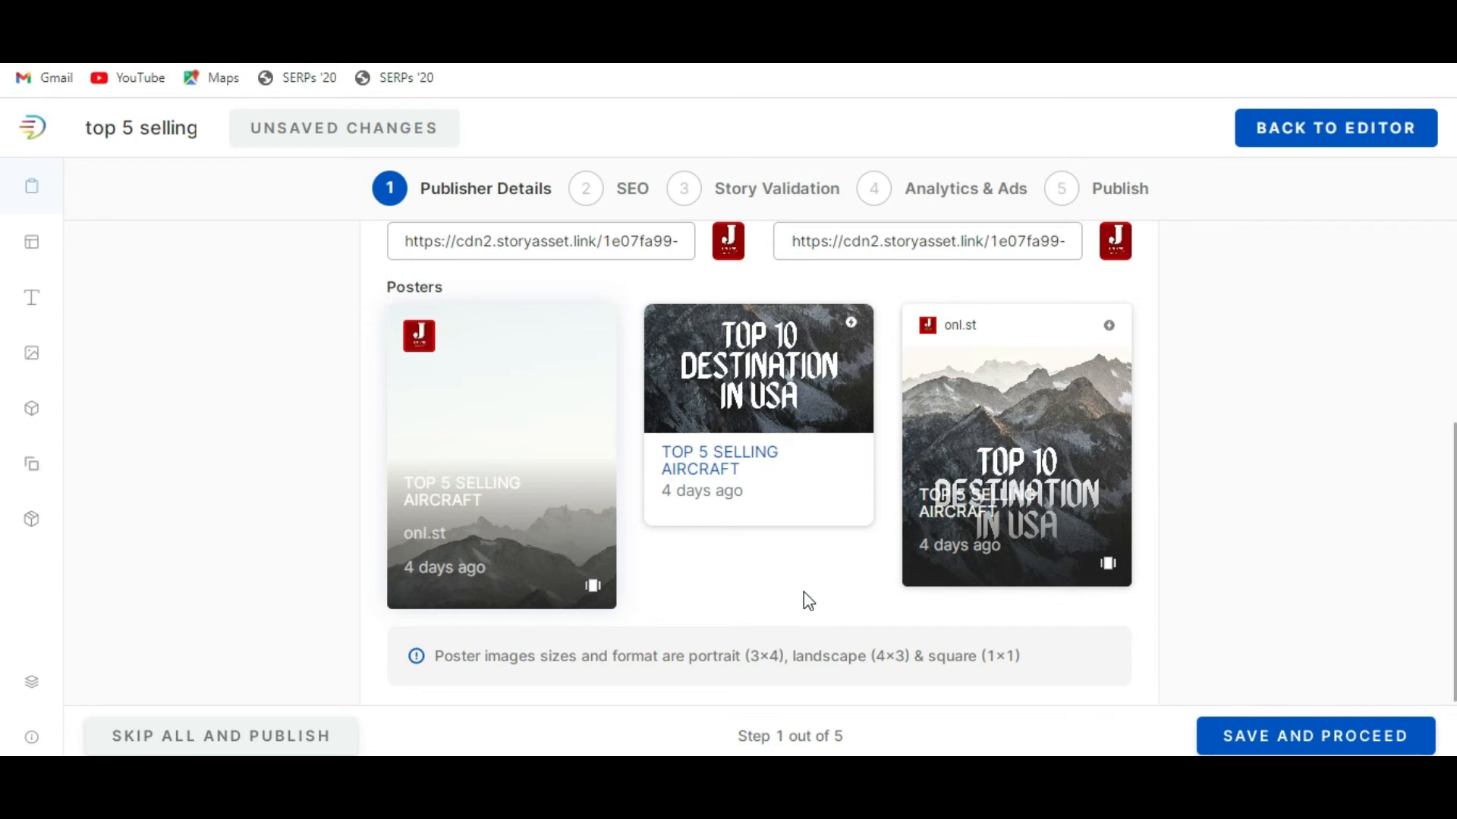
{"action": "scroll", "coordinate": [804, 592], "scroll_direction": "up", "scroll_amount": 4}
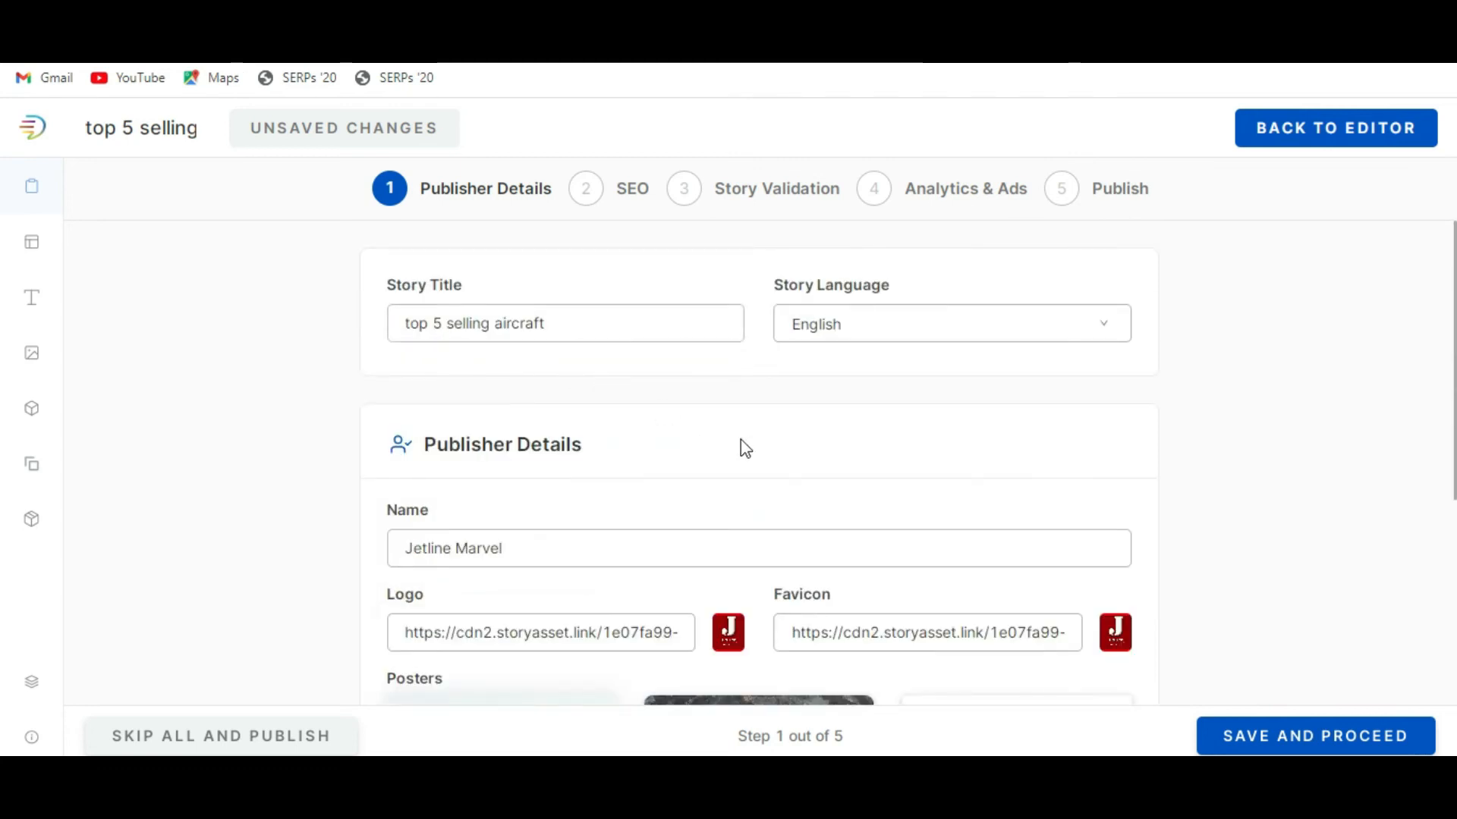
{"action": "scroll", "coordinate": [789, 531], "scroll_direction": "down", "scroll_amount": 5}
{"action": "left_click", "coordinate": [1320, 740]}
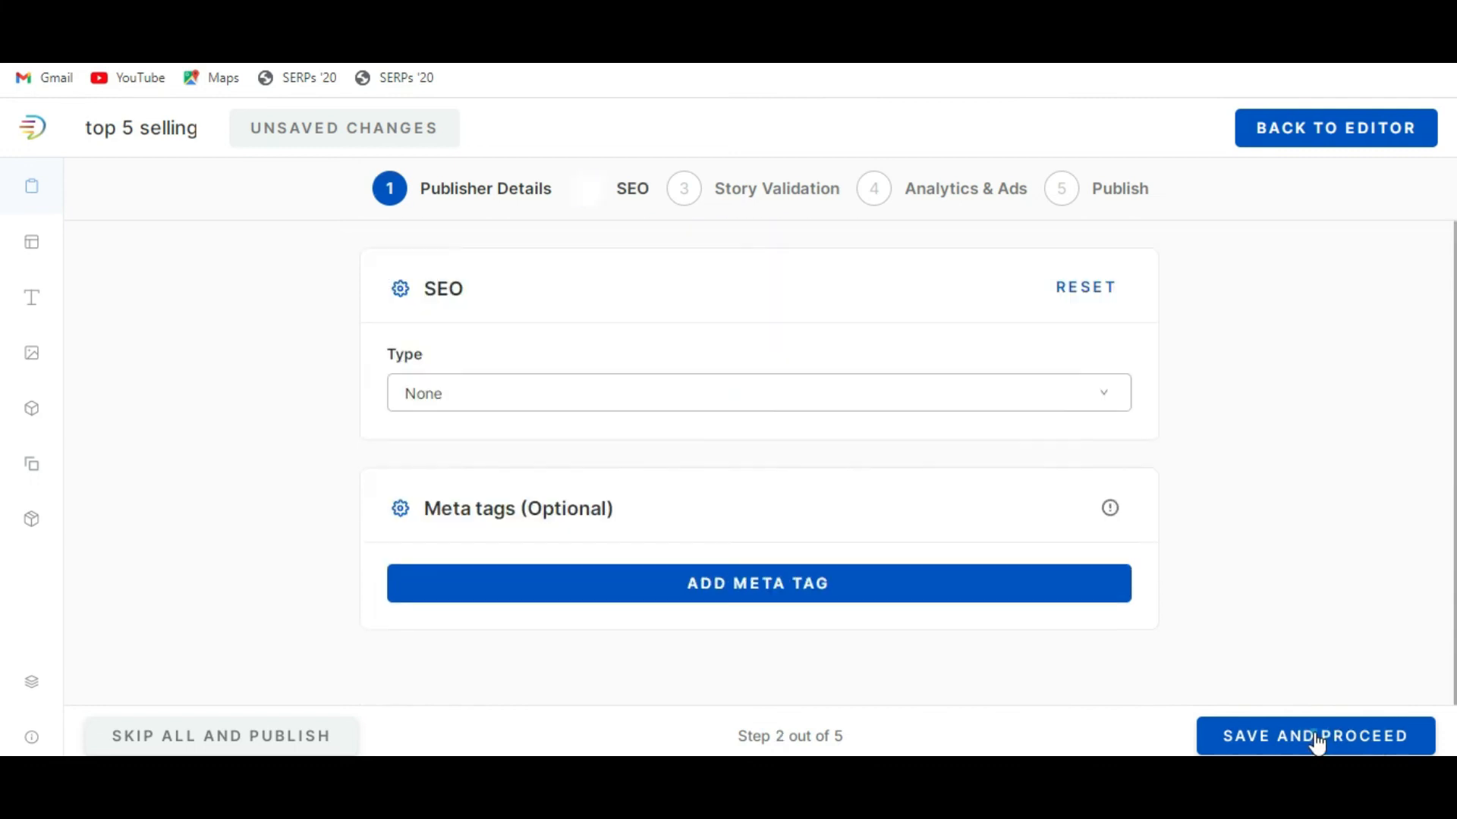
Look through the available SEO page types and set the type to Article.
{"action": "left_click", "coordinate": [643, 402]}
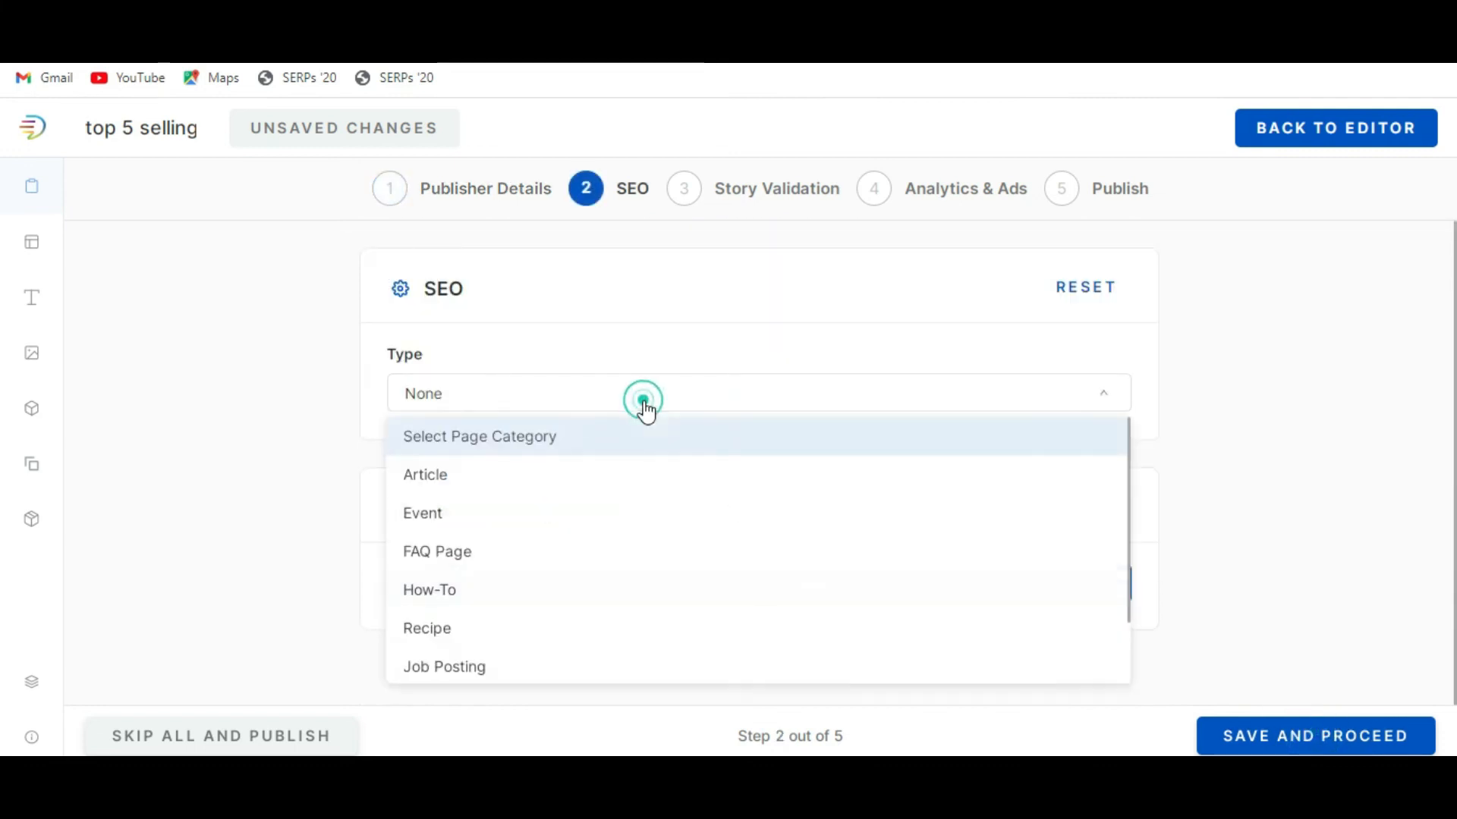
{"action": "scroll", "coordinate": [617, 490], "scroll_direction": "down", "scroll_amount": 1}
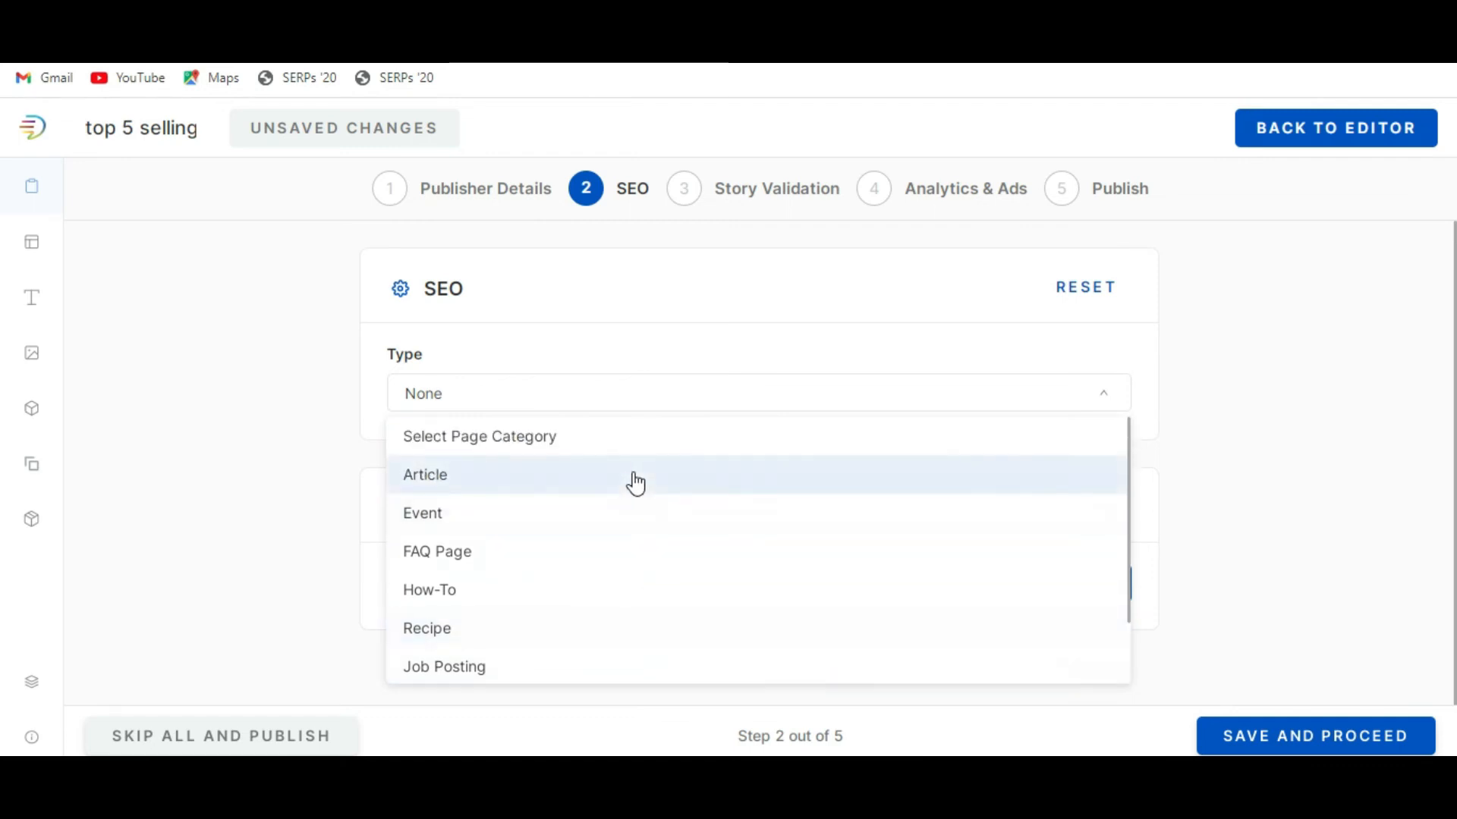
{"action": "left_click", "coordinate": [634, 478]}
{"action": "left_click", "coordinate": [608, 408]}
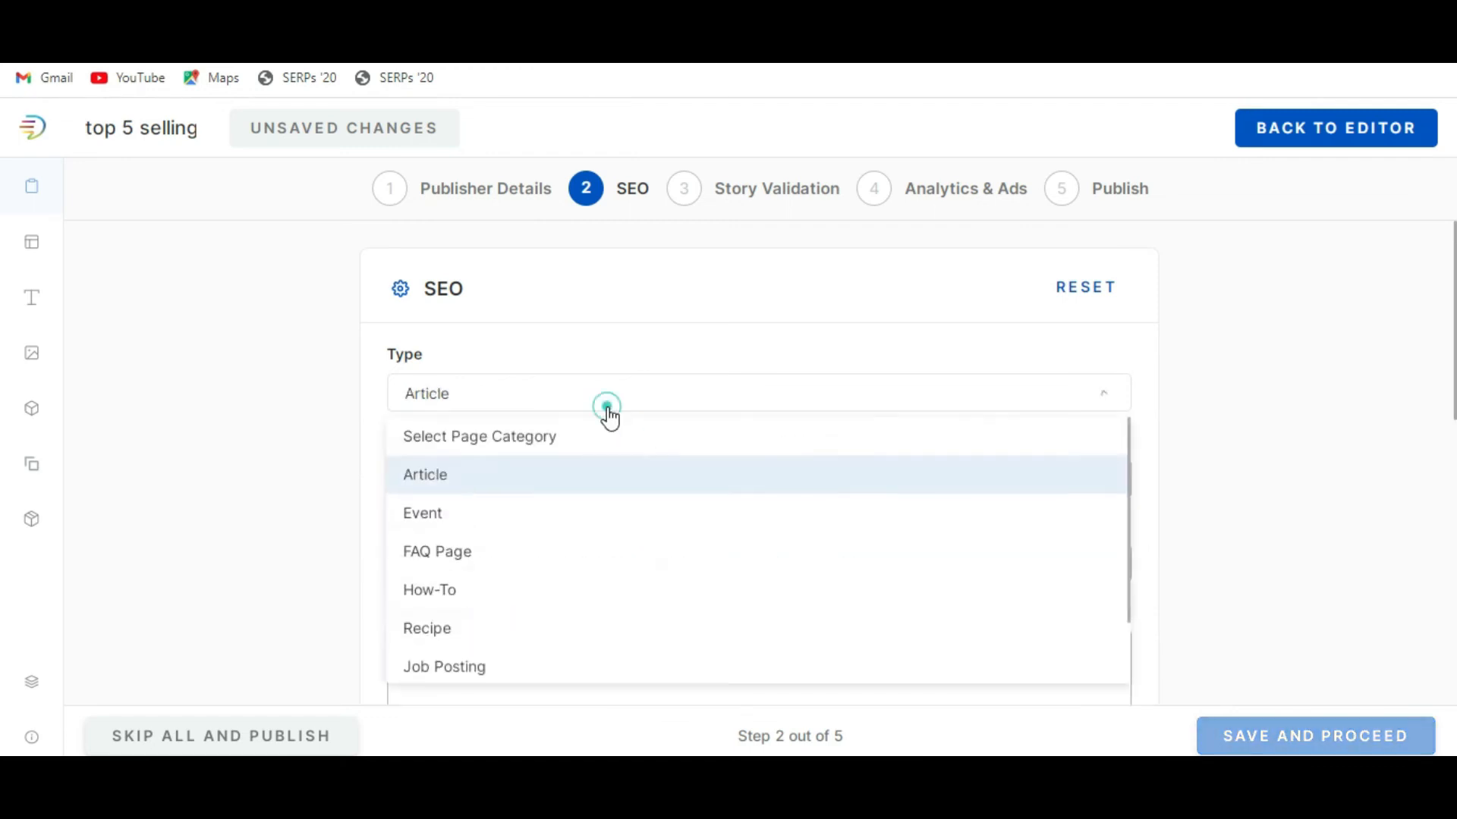
{"action": "scroll", "coordinate": [543, 507], "scroll_direction": "down", "scroll_amount": 1}
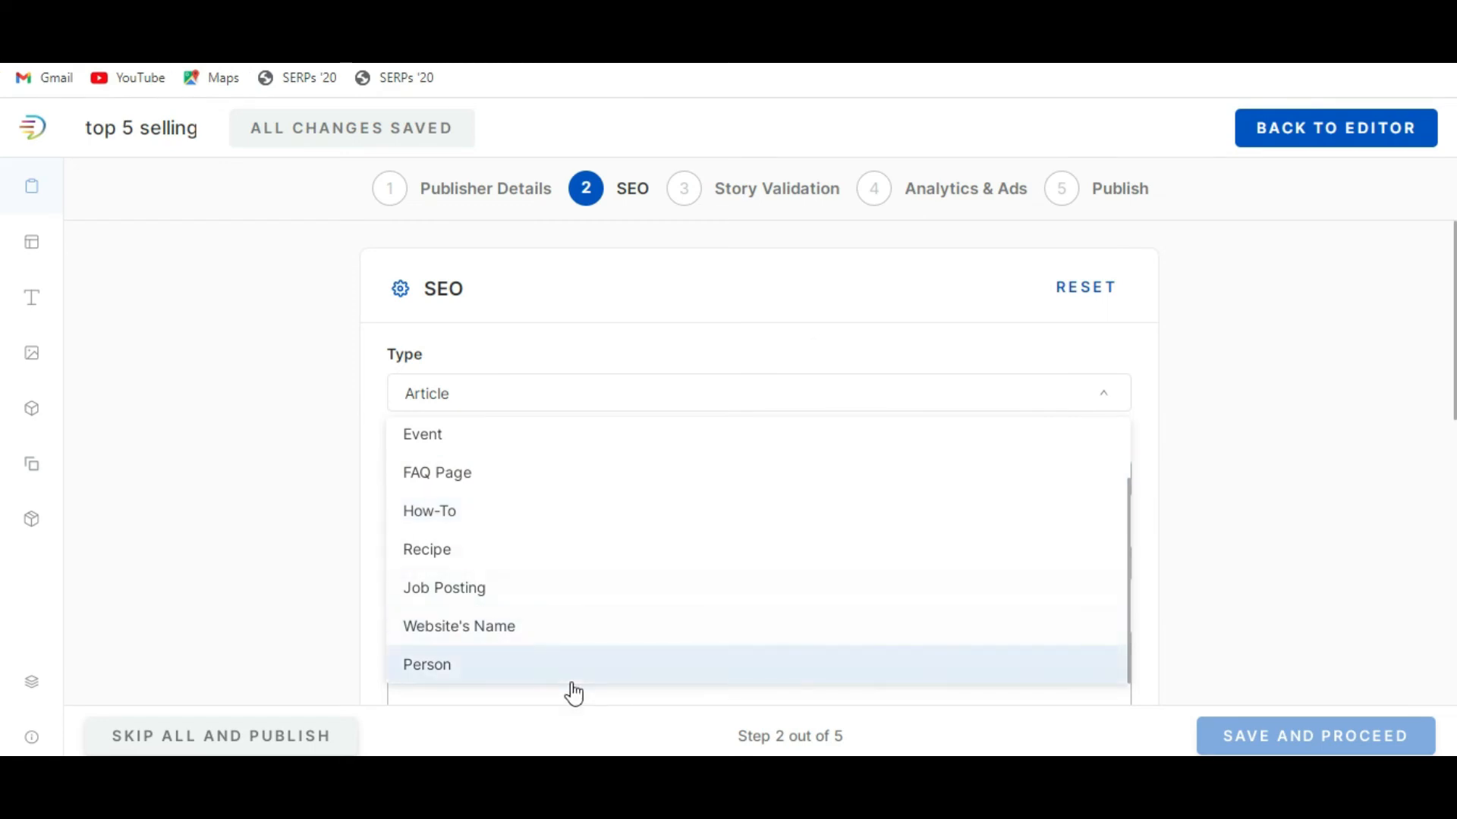
{"action": "scroll", "coordinate": [600, 516], "scroll_direction": "up", "scroll_amount": 2}
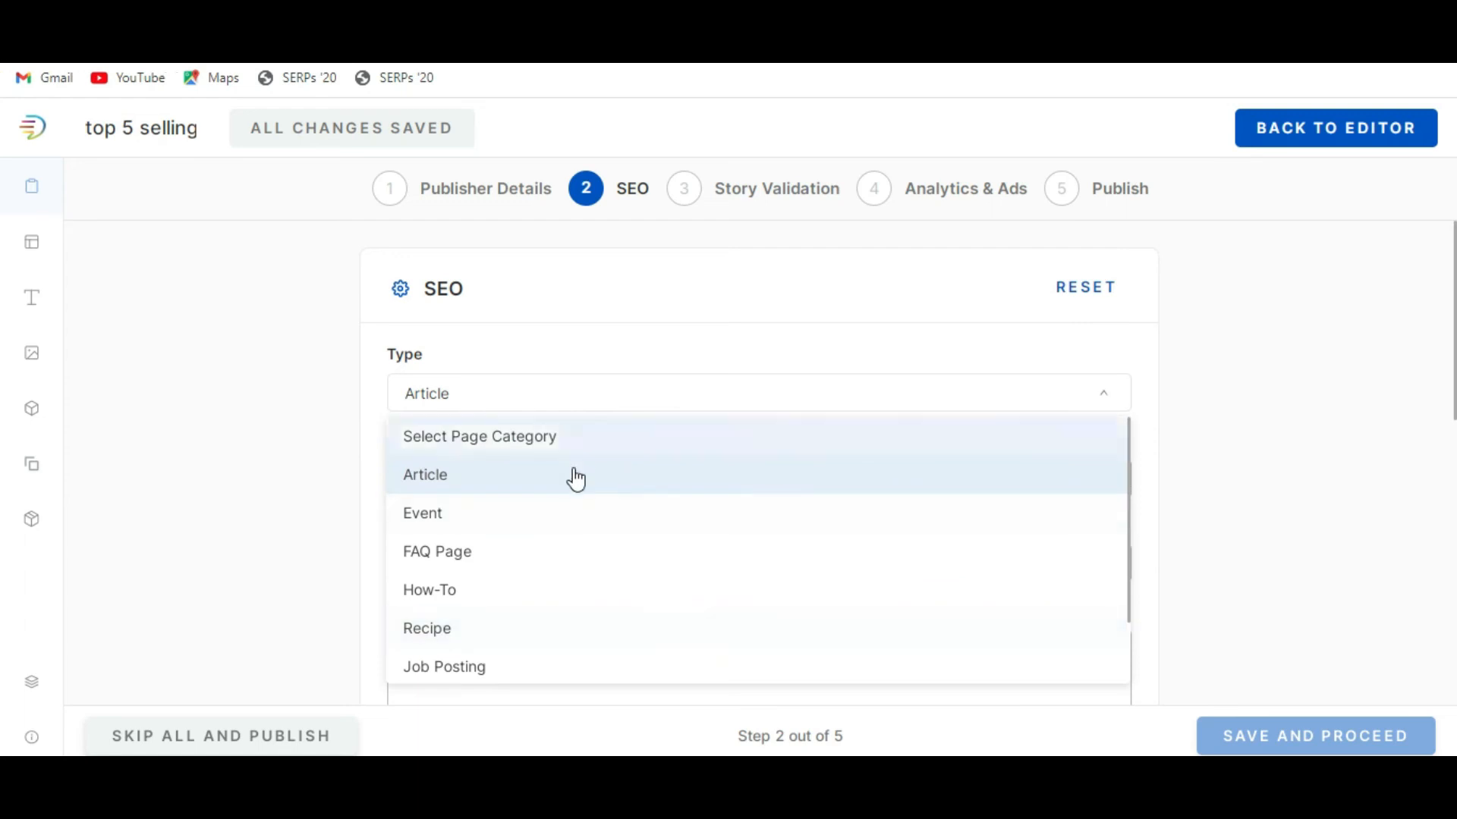
{"action": "left_click", "coordinate": [572, 475]}
Enter "Top 5 Selling aircraft" as the SEO title and copy that text.
{"action": "scroll", "coordinate": [858, 523], "scroll_direction": "down", "scroll_amount": 3}
{"action": "left_click", "coordinate": [566, 266]}
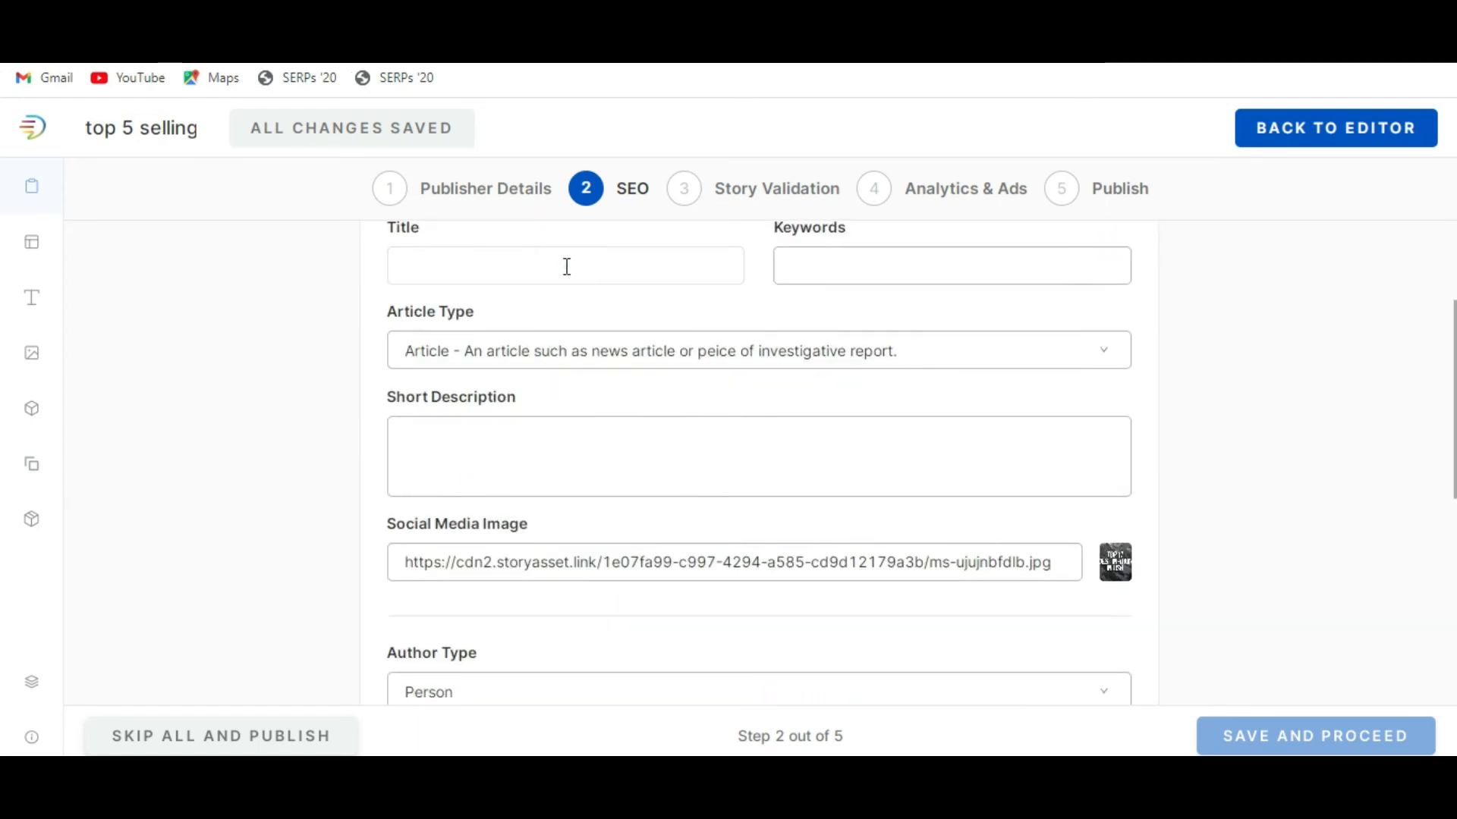
{"action": "type", "text": "T"}
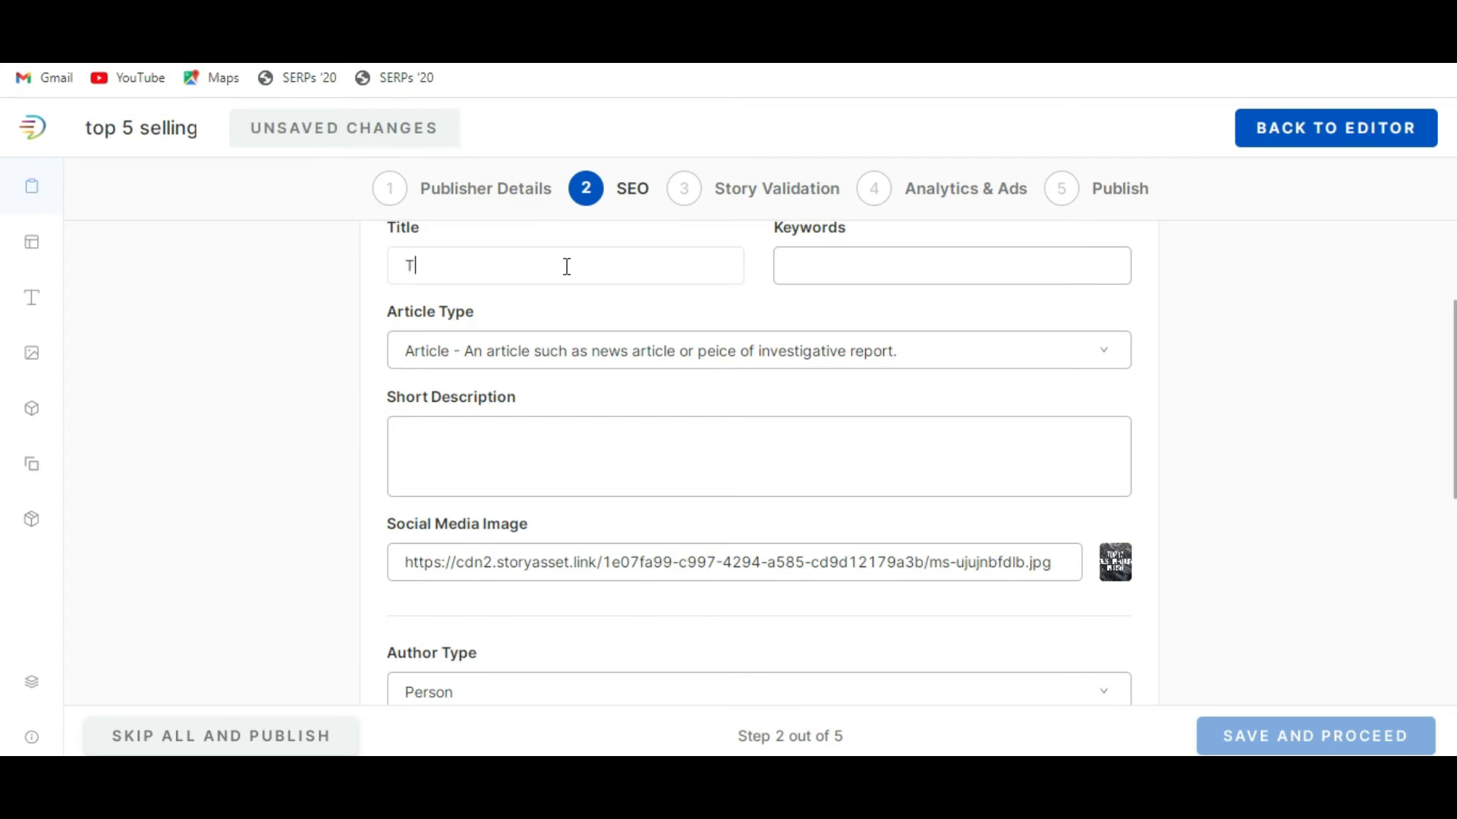
{"action": "type", "text": "op 5 Selling aircraft"}
{"action": "key", "text": "ctrl+a"}
{"action": "key", "text": "ctrl+c"}
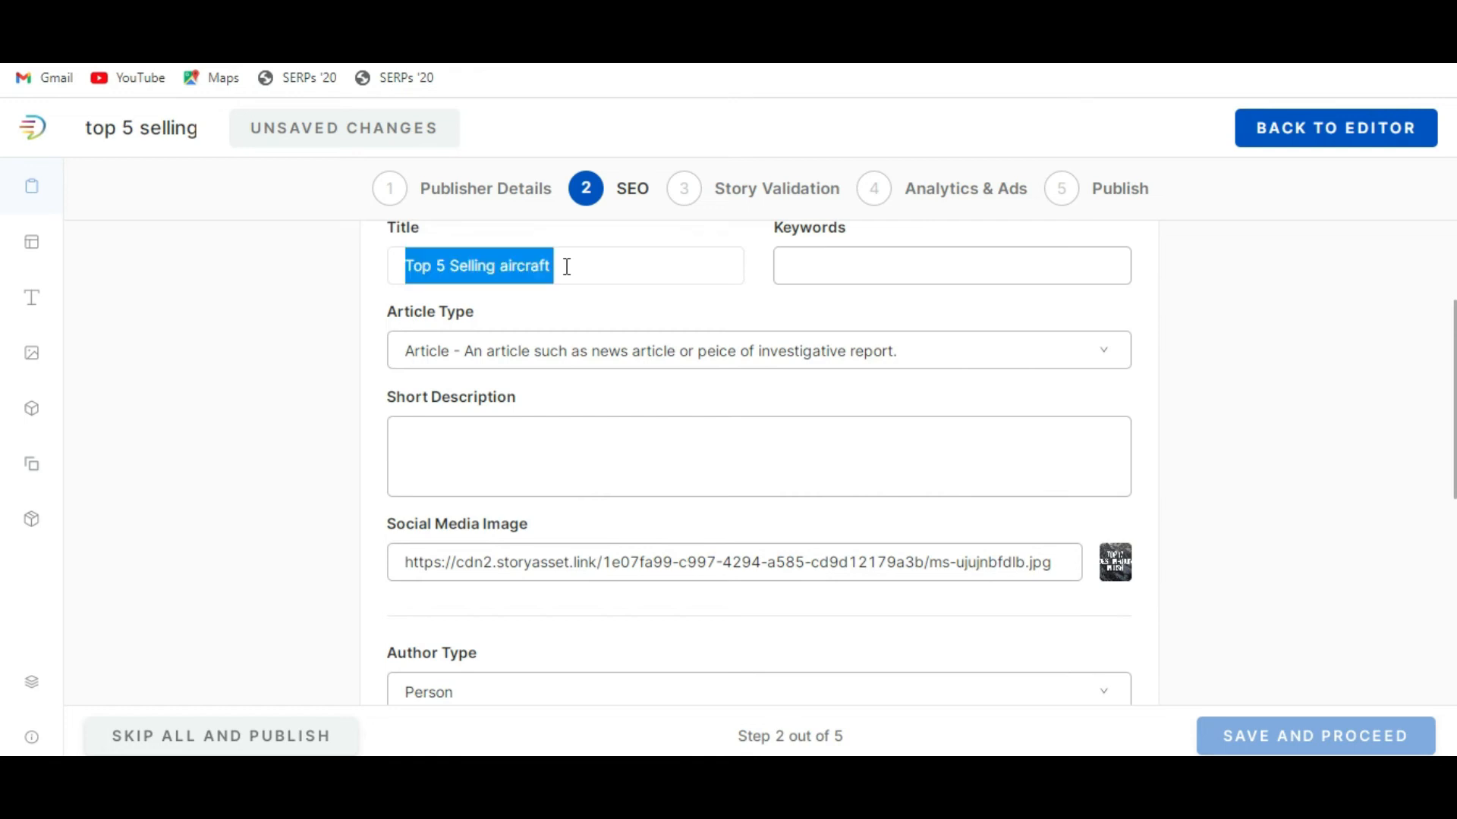
Enter "Aircraft , airplane , aerospace" as the SEO keywords.
{"action": "left_click", "coordinate": [860, 262]}
{"action": "type", "text": "Aircraft"}
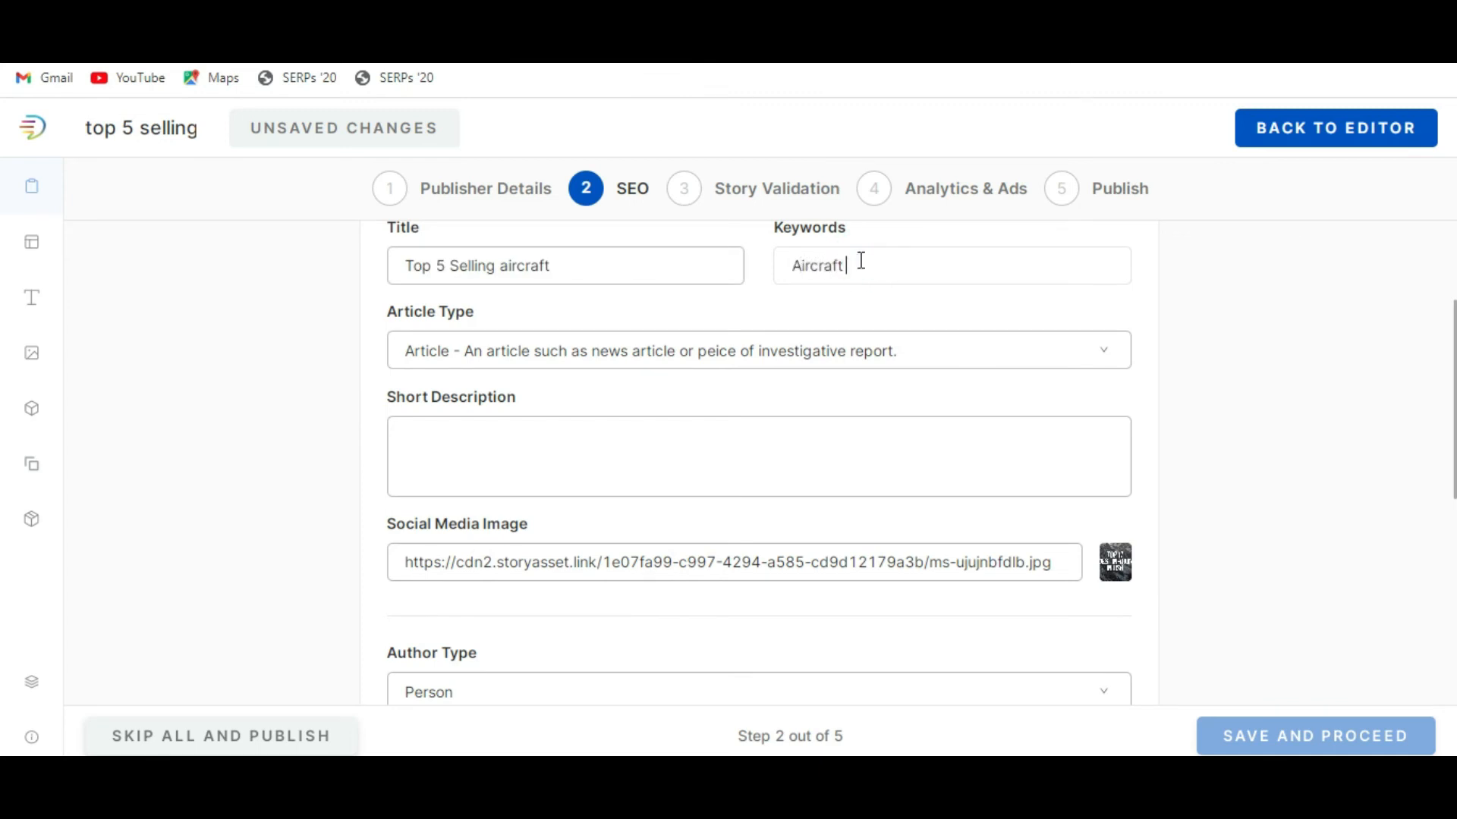
{"action": "type", "text": " , airplane , aerospace"}
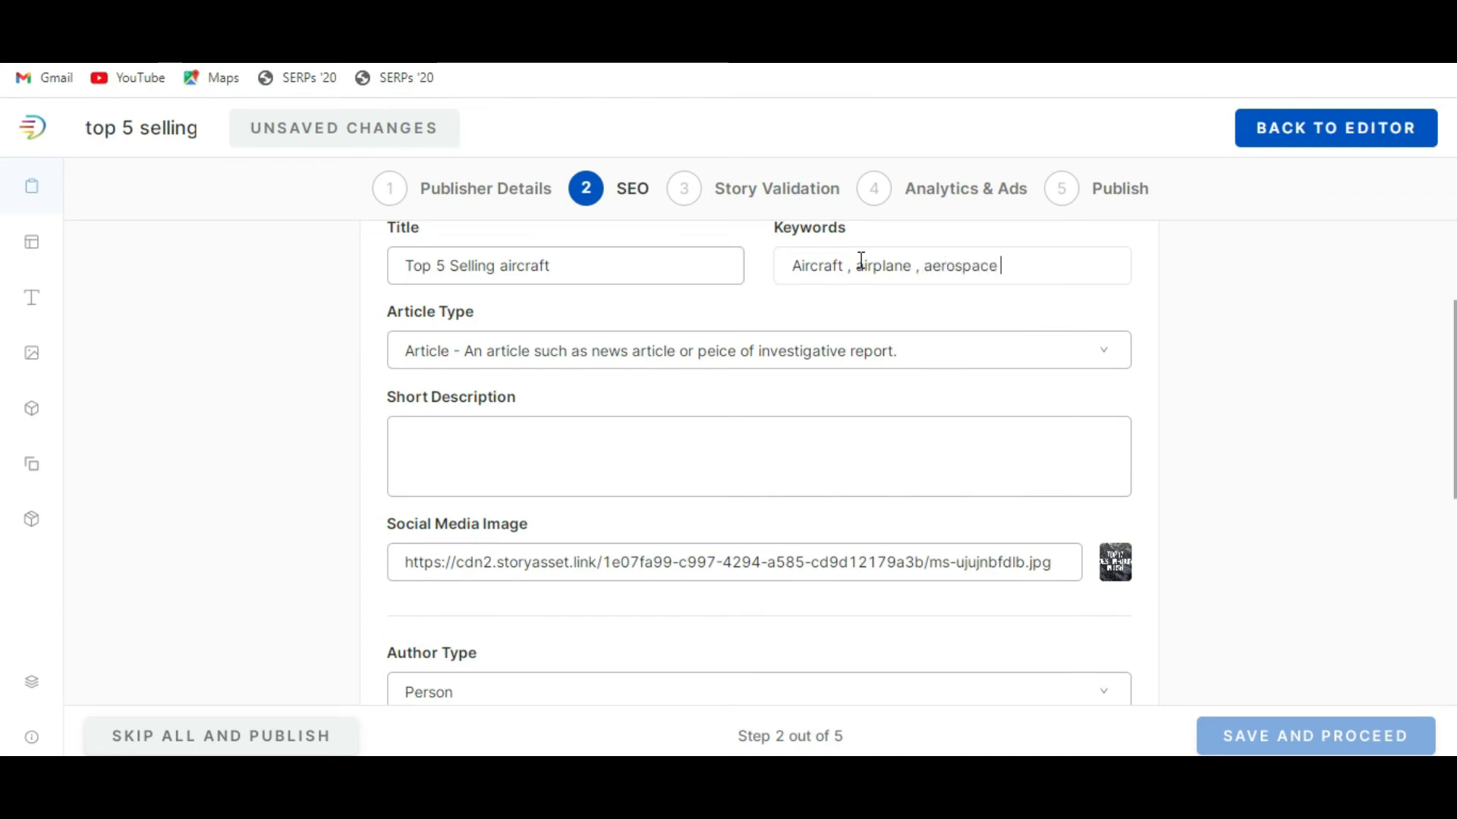
Fill in the short description by pasting the title and continuing it: "Top 5 Selling aircraft , these are aircraft are high selling in the market".
{"action": "left_click", "coordinate": [722, 439]}
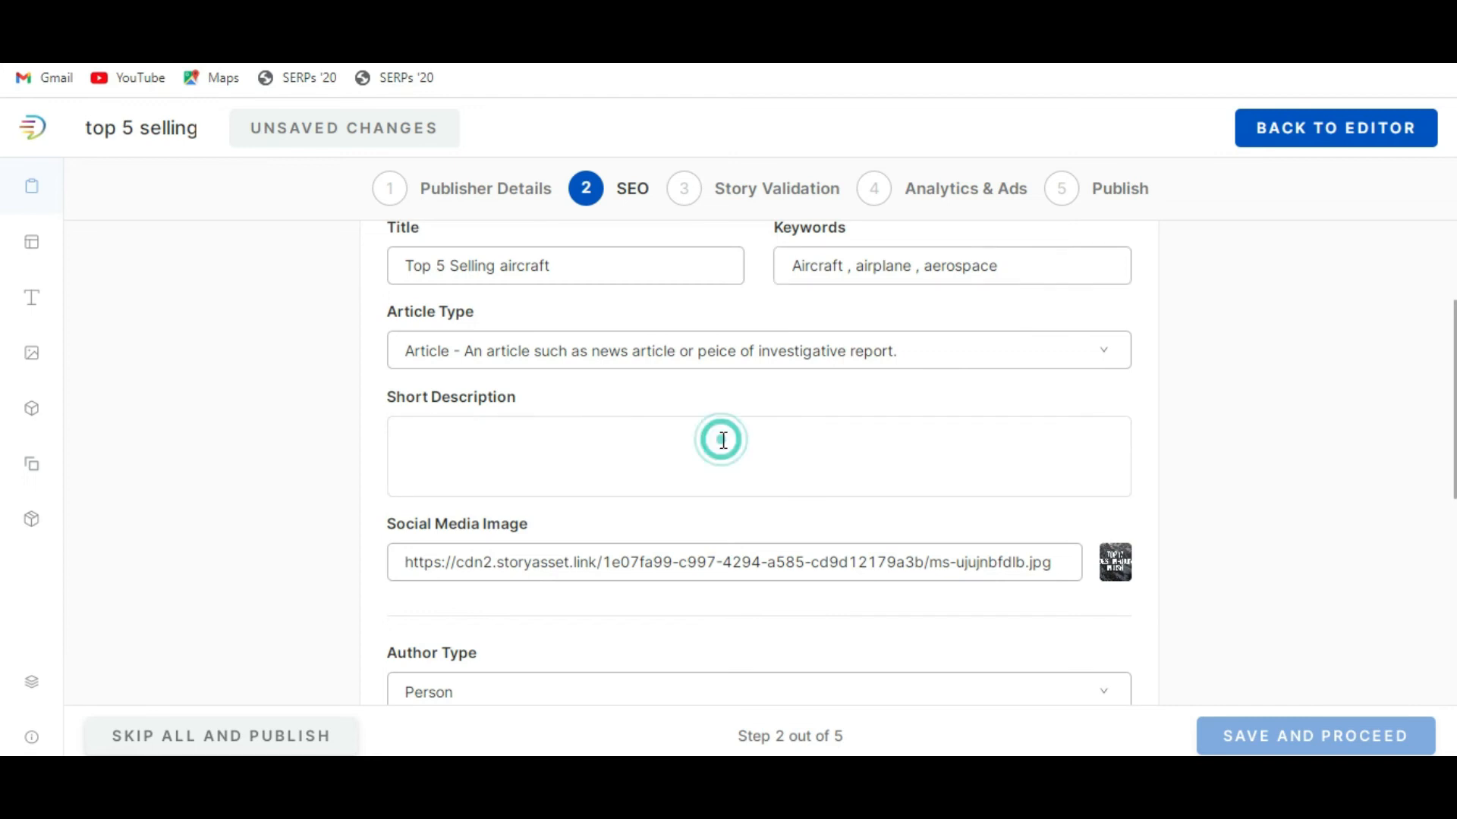
{"action": "key", "text": "ctrl+v"}
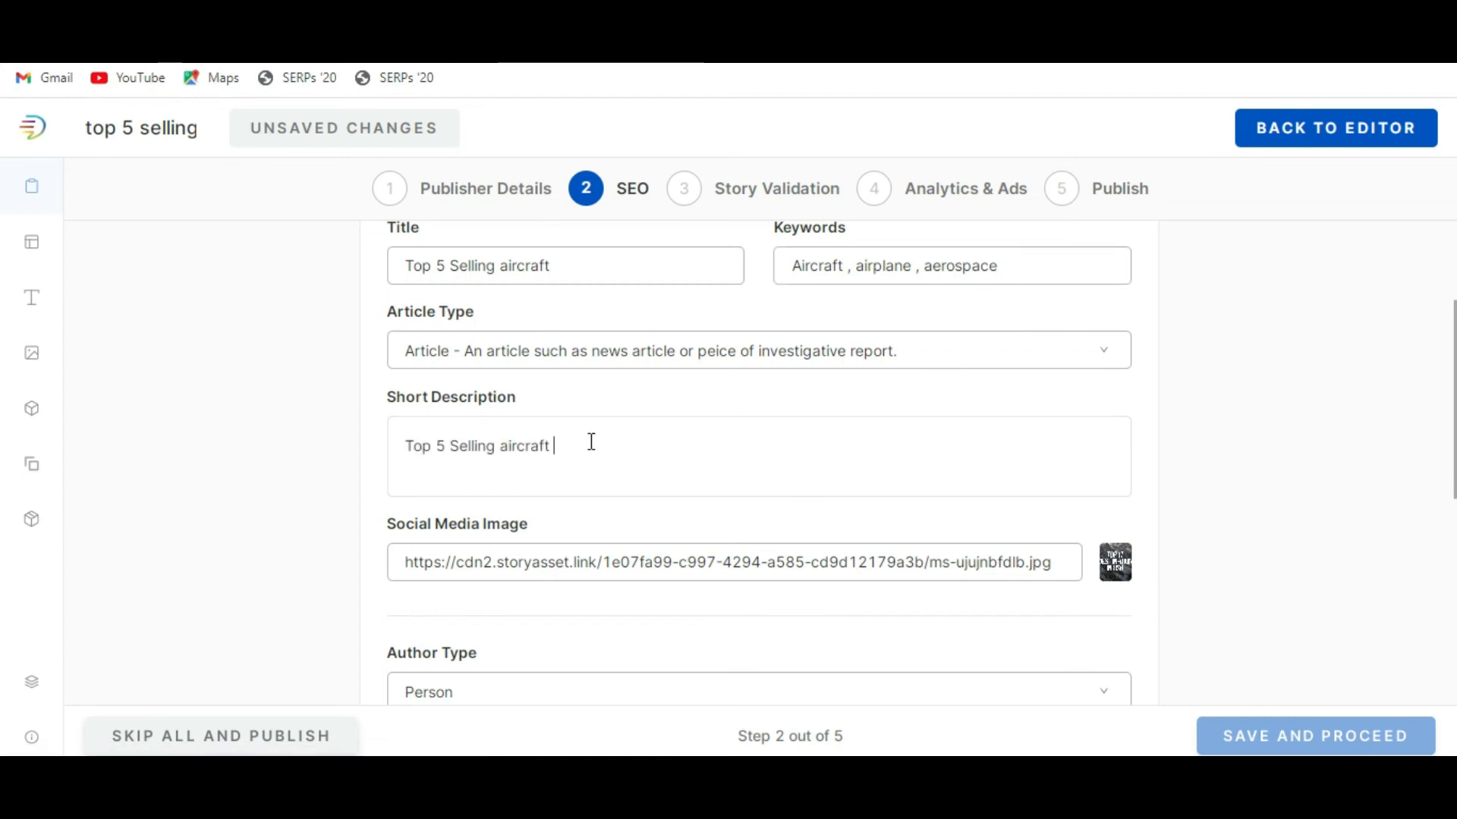
{"action": "type", "text": ", these are aircraft ar"}
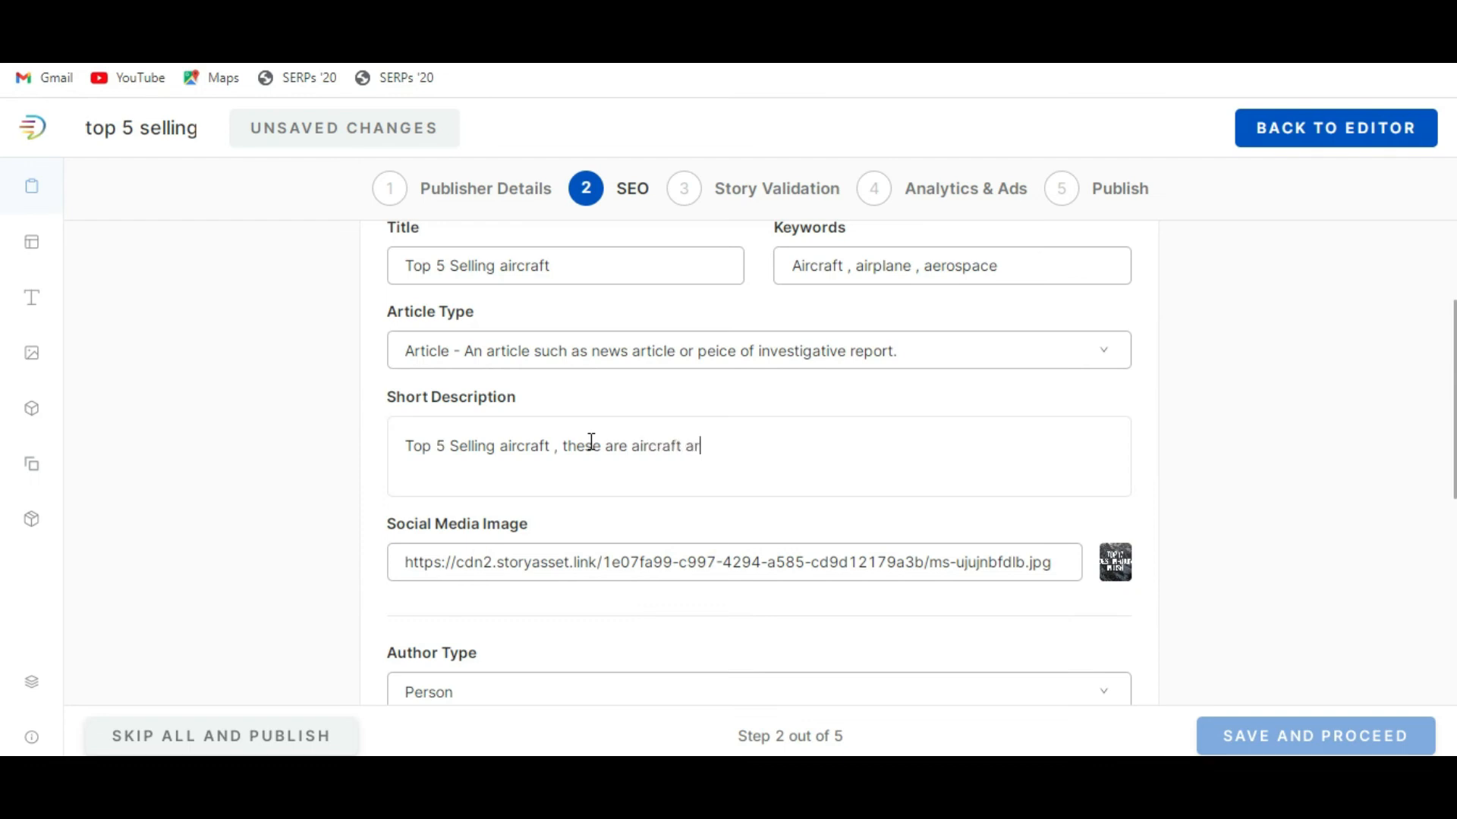
{"action": "type", "text": "e high selling in the market"}
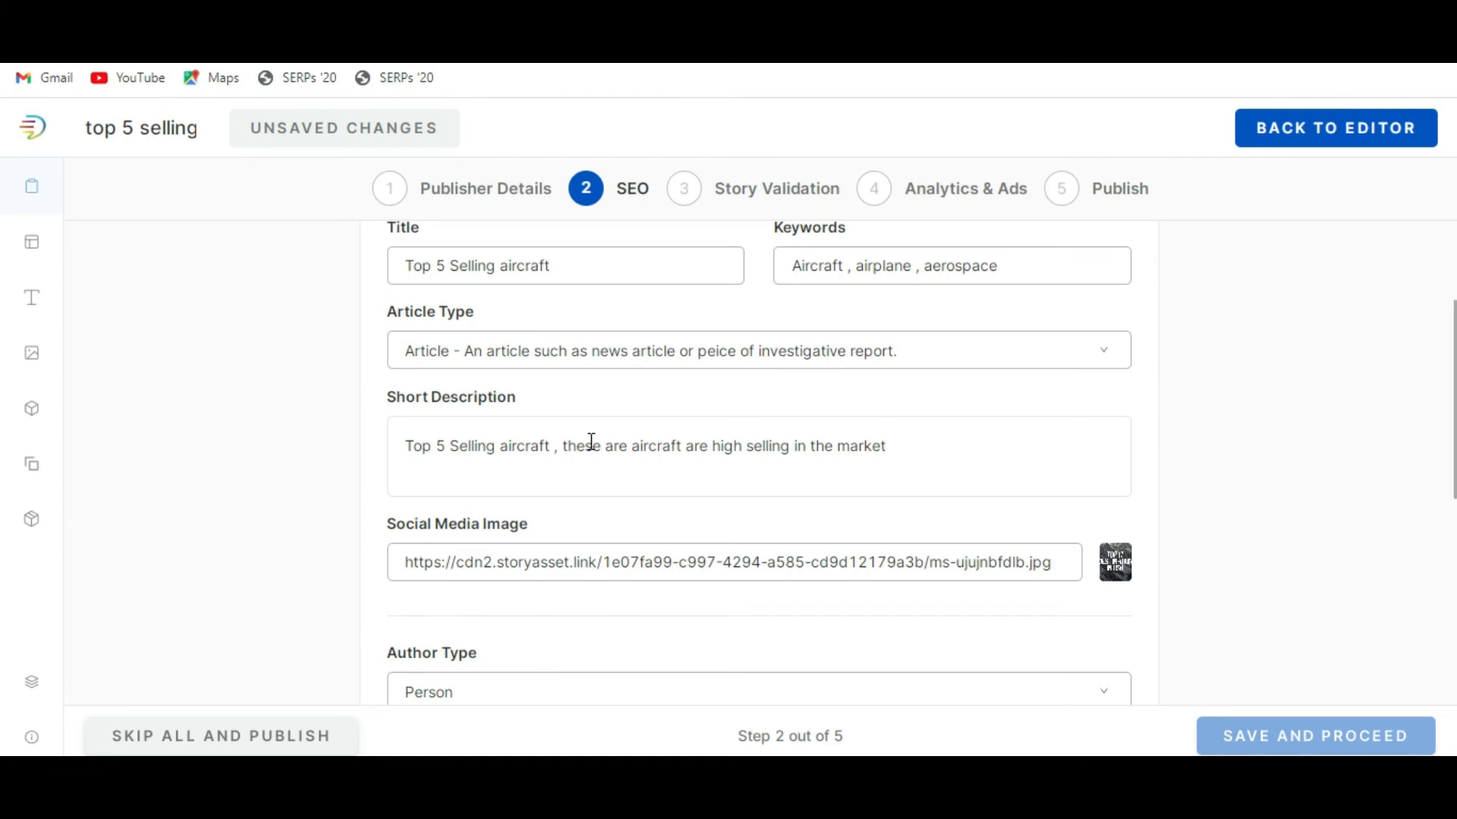
Set the author type of the article to Organization.
{"action": "scroll", "coordinate": [591, 442], "scroll_direction": "down", "scroll_amount": 3}
{"action": "scroll", "coordinate": [832, 539], "scroll_direction": "down", "scroll_amount": 2}
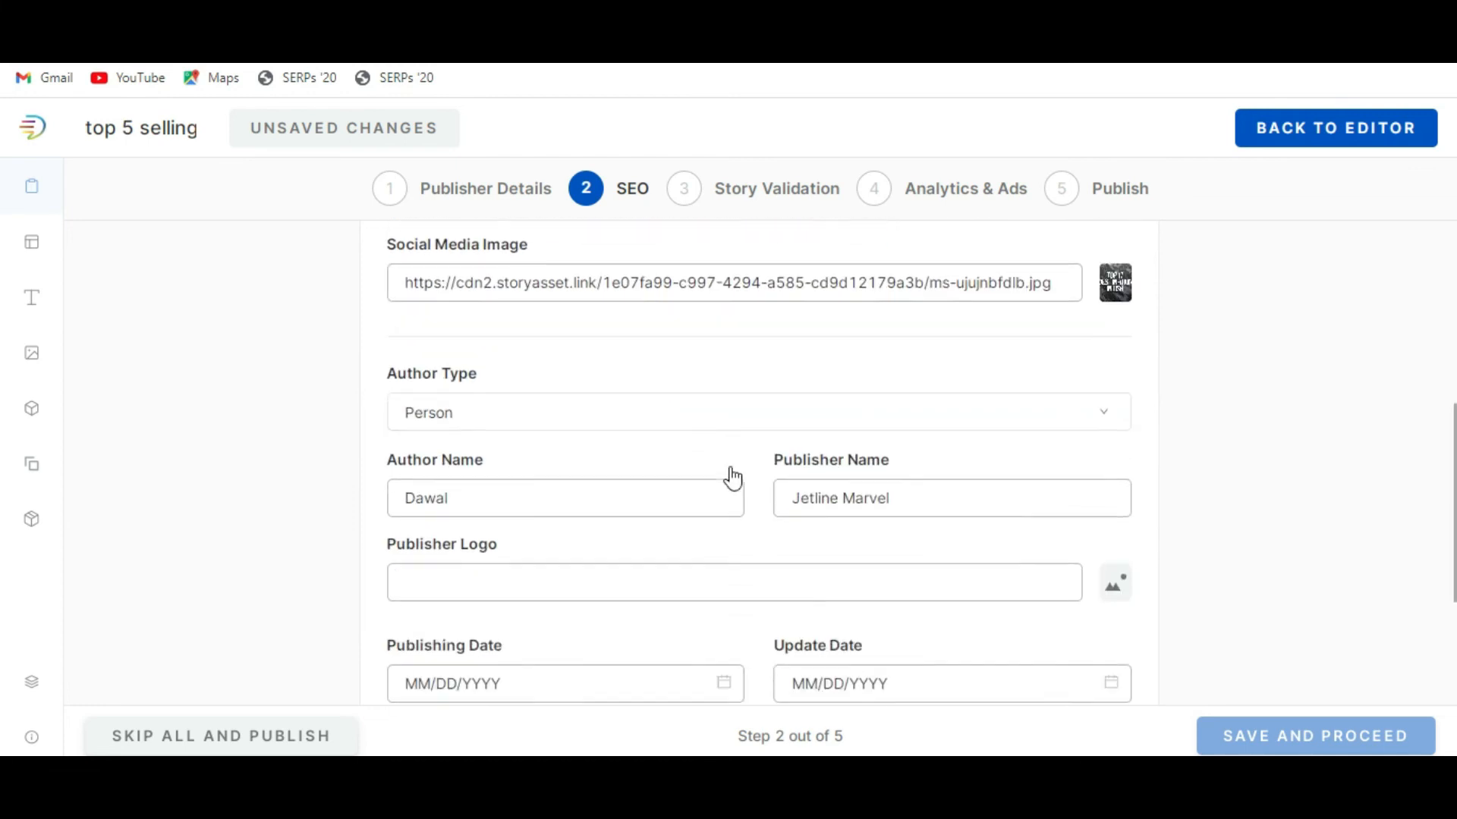
{"action": "left_click", "coordinate": [668, 372]}
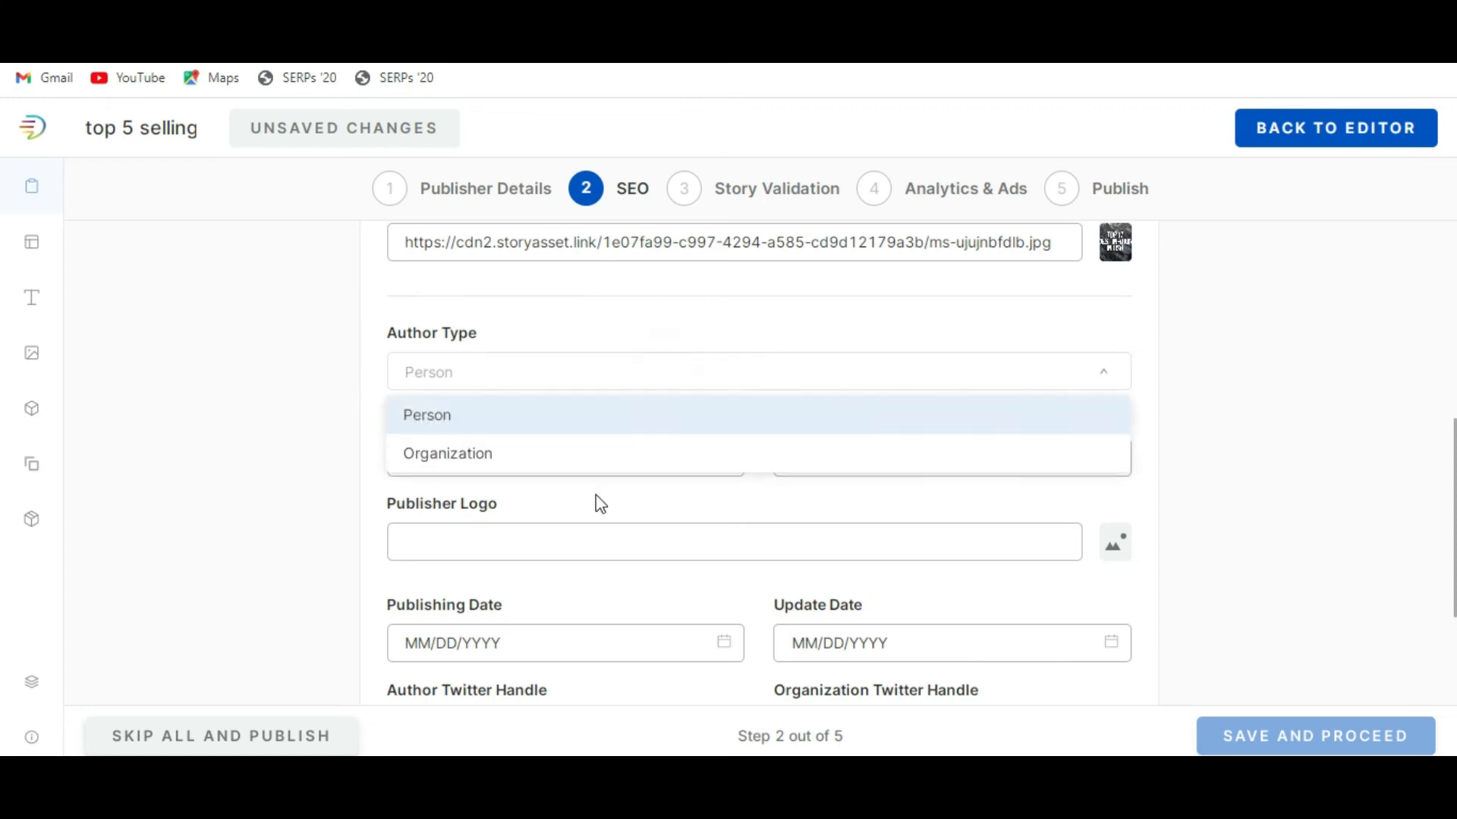
{"action": "left_click", "coordinate": [589, 454]}
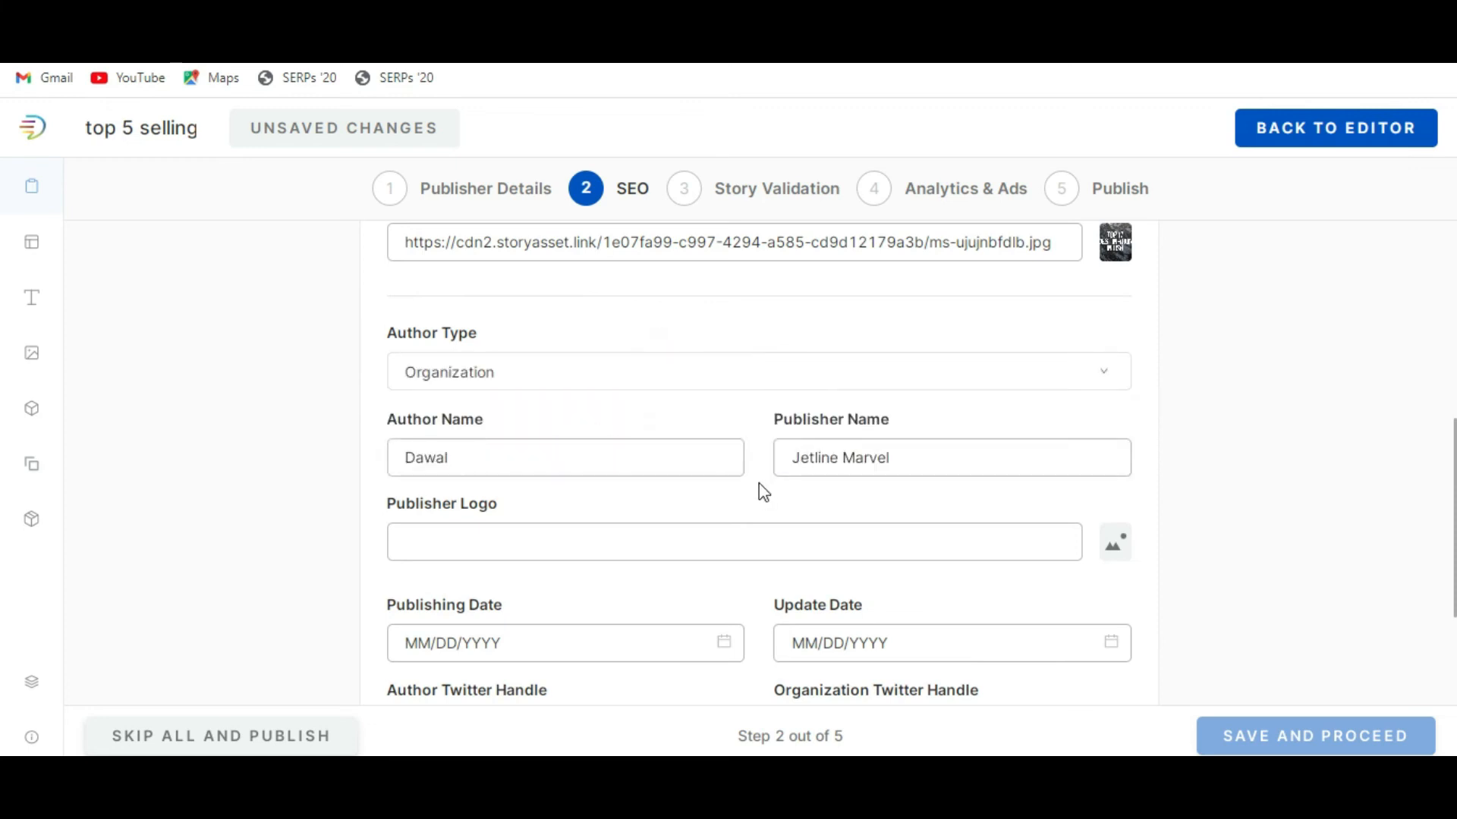
Set the SEO publisher logo to the red Jetline logo image from the media library.
{"action": "scroll", "coordinate": [762, 485], "scroll_direction": "down", "scroll_amount": 2}
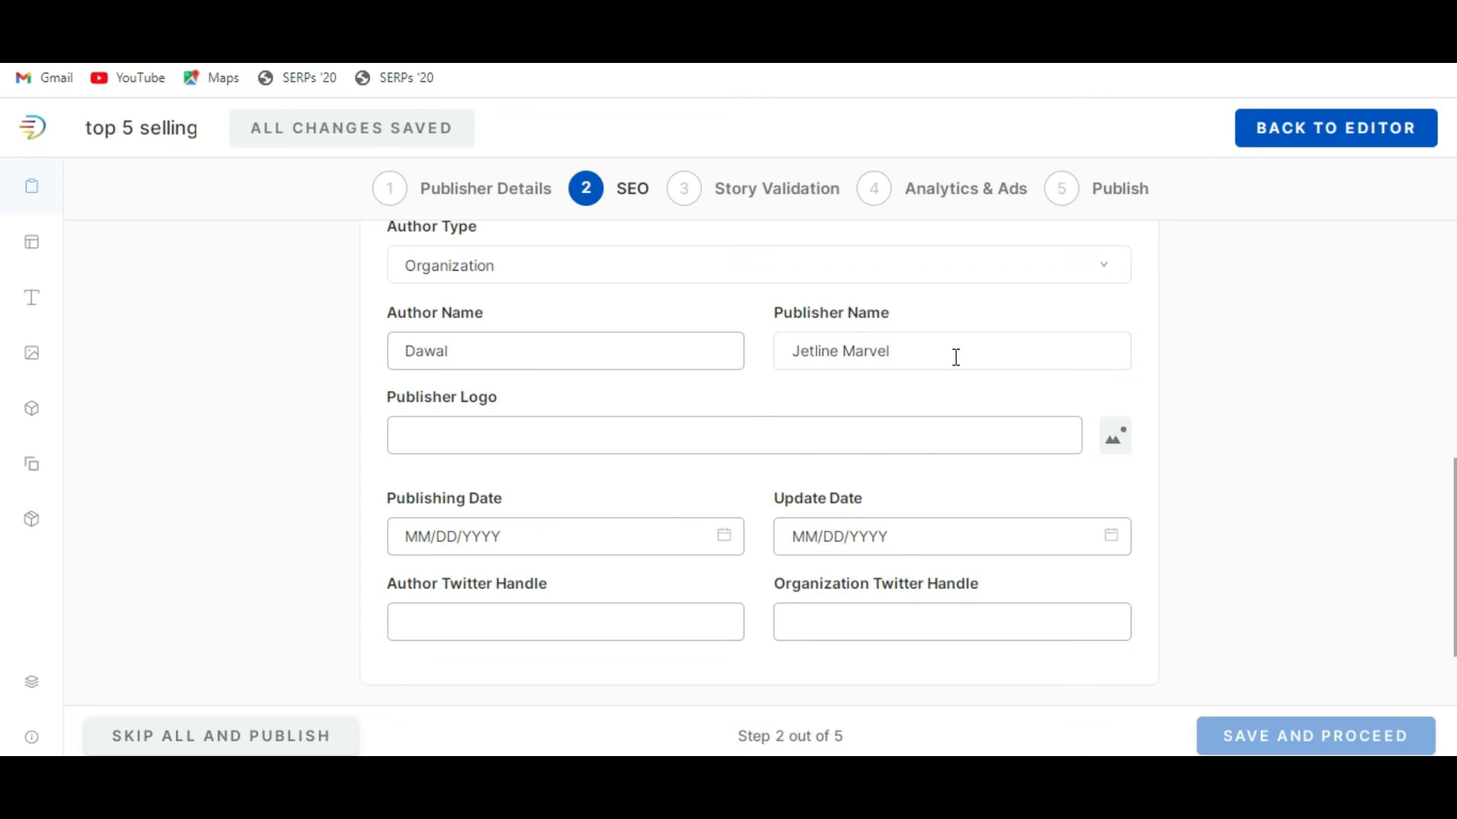
{"action": "left_click", "coordinate": [1115, 437]}
{"action": "scroll", "coordinate": [683, 607], "scroll_direction": "down", "scroll_amount": 3}
{"action": "scroll", "coordinate": [683, 607], "scroll_direction": "up", "scroll_amount": 1}
{"action": "left_click", "coordinate": [657, 539]}
{"action": "left_click", "coordinate": [680, 669]}
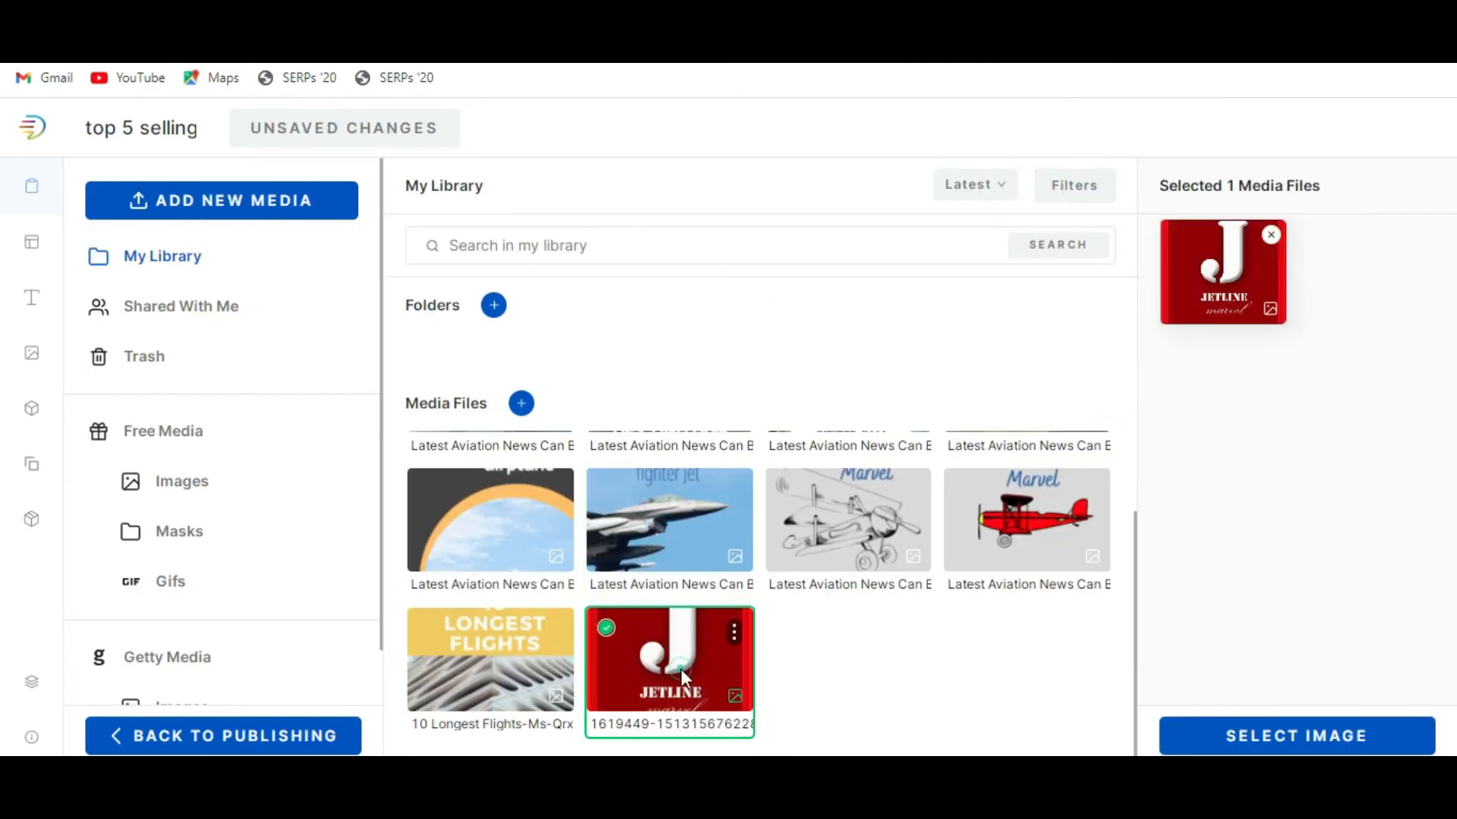
{"action": "left_click", "coordinate": [1263, 736]}
Set both the publishing date and the update date to 09/02/2022.
{"action": "left_click", "coordinate": [558, 538]}
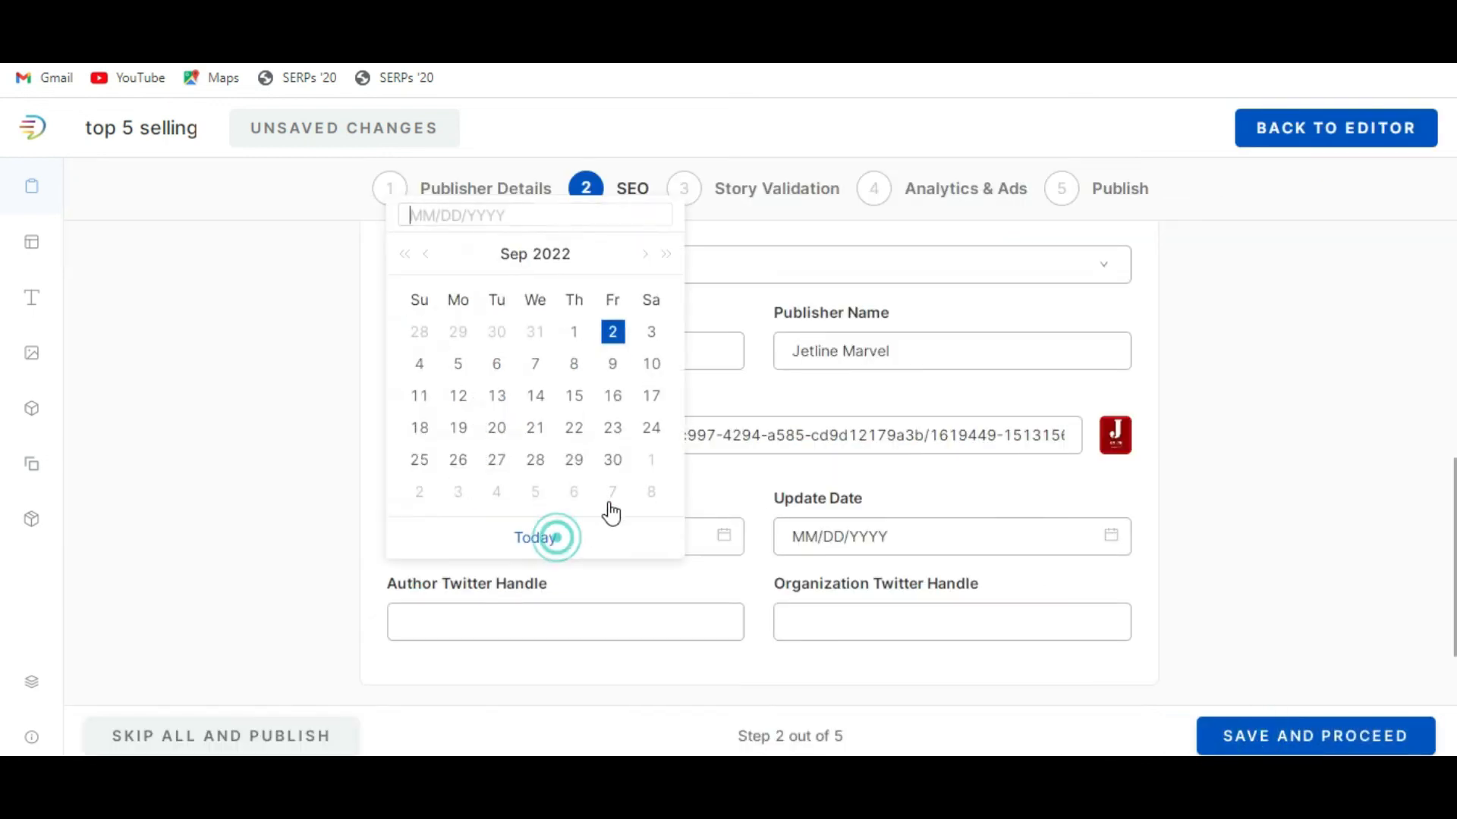
{"action": "left_click", "coordinate": [613, 333]}
{"action": "left_click", "coordinate": [849, 535]}
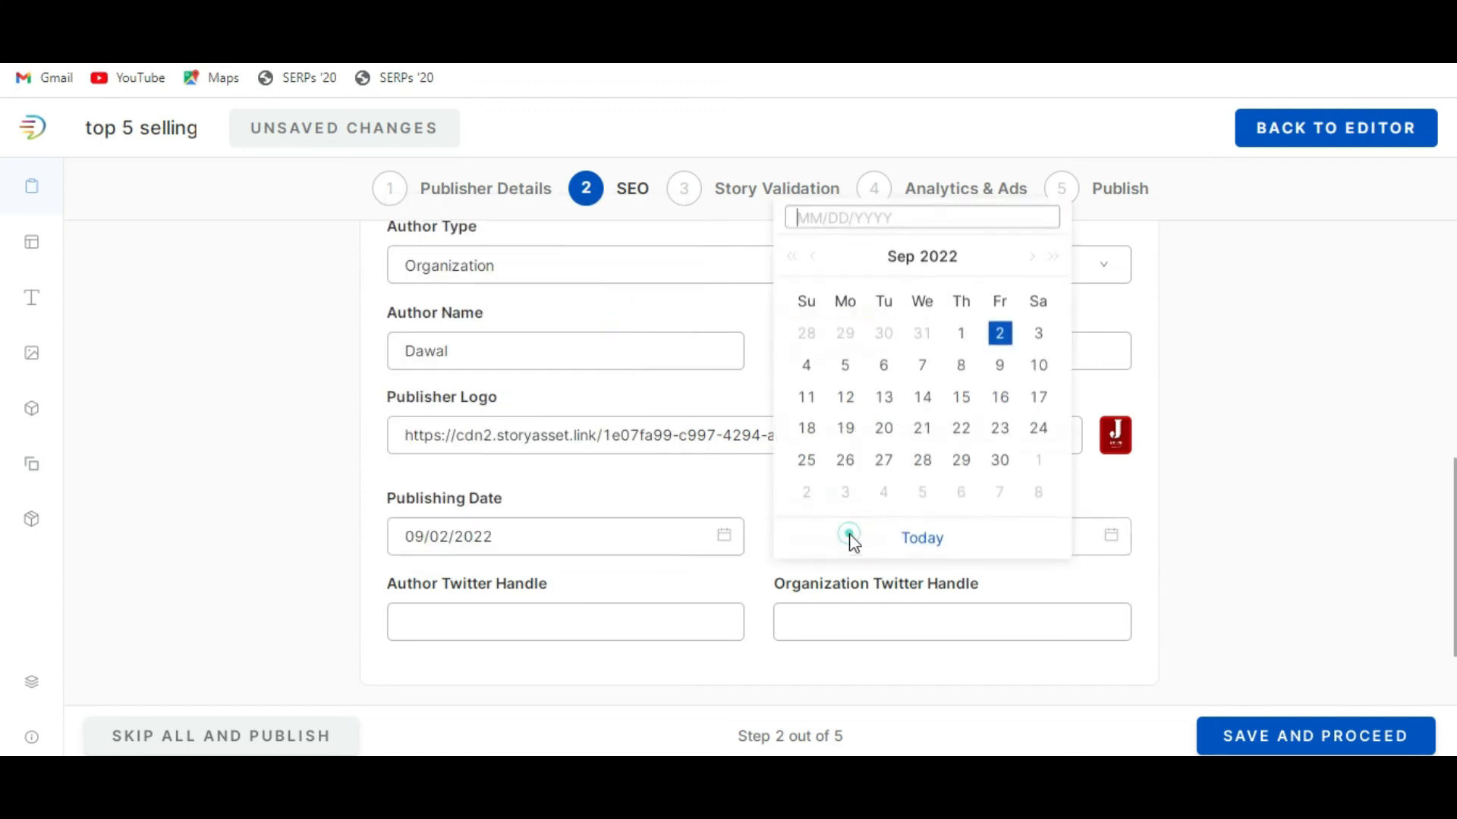
{"action": "left_click", "coordinate": [1000, 333]}
Check the completed SEO fields and save them to proceed to story validation.
{"action": "scroll", "coordinate": [1191, 538], "scroll_direction": "down", "scroll_amount": 3}
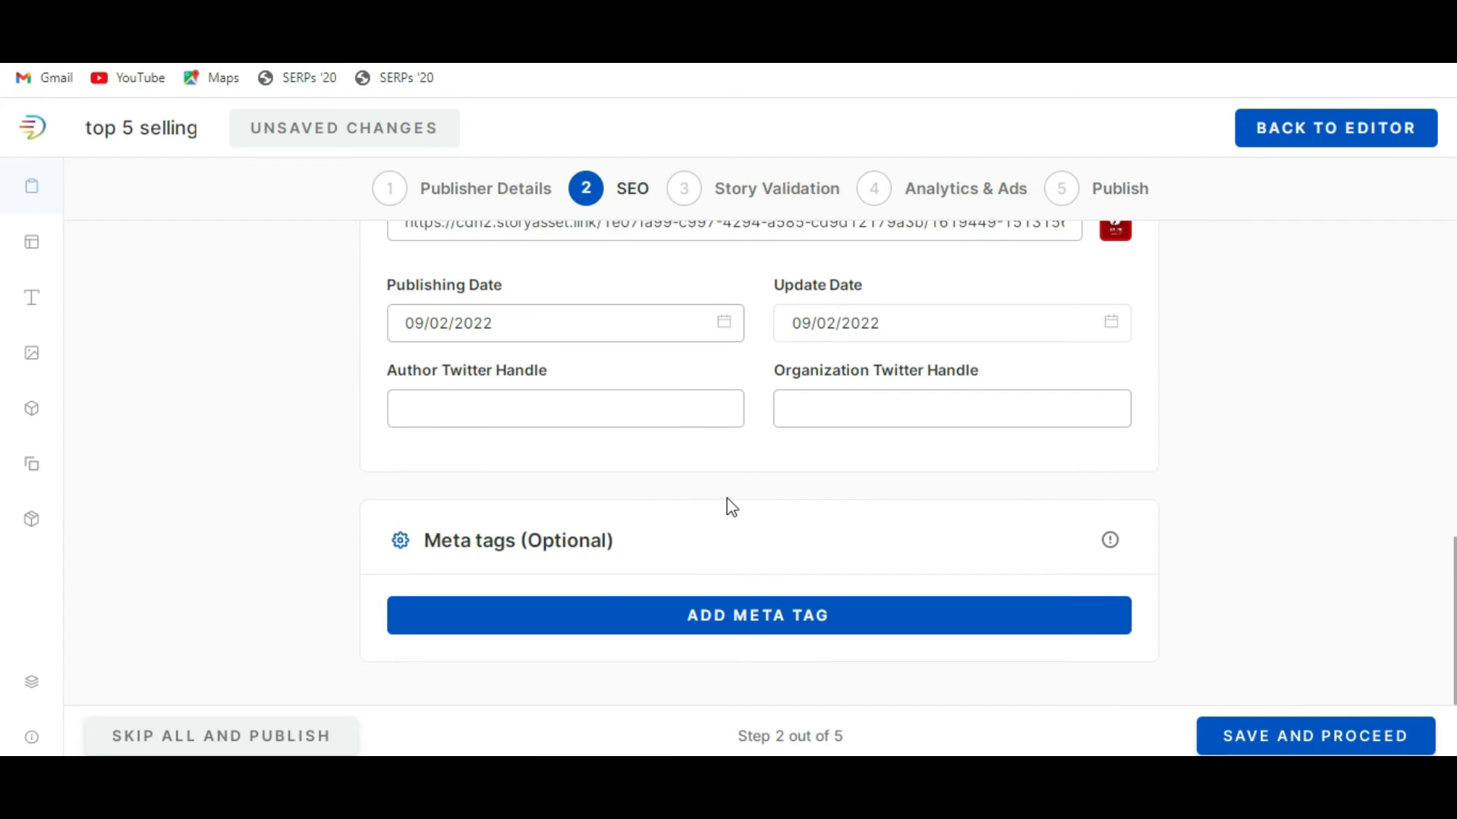
{"action": "scroll", "coordinate": [757, 490], "scroll_direction": "down", "scroll_amount": 1}
{"action": "scroll", "coordinate": [757, 490], "scroll_direction": "up", "scroll_amount": 3}
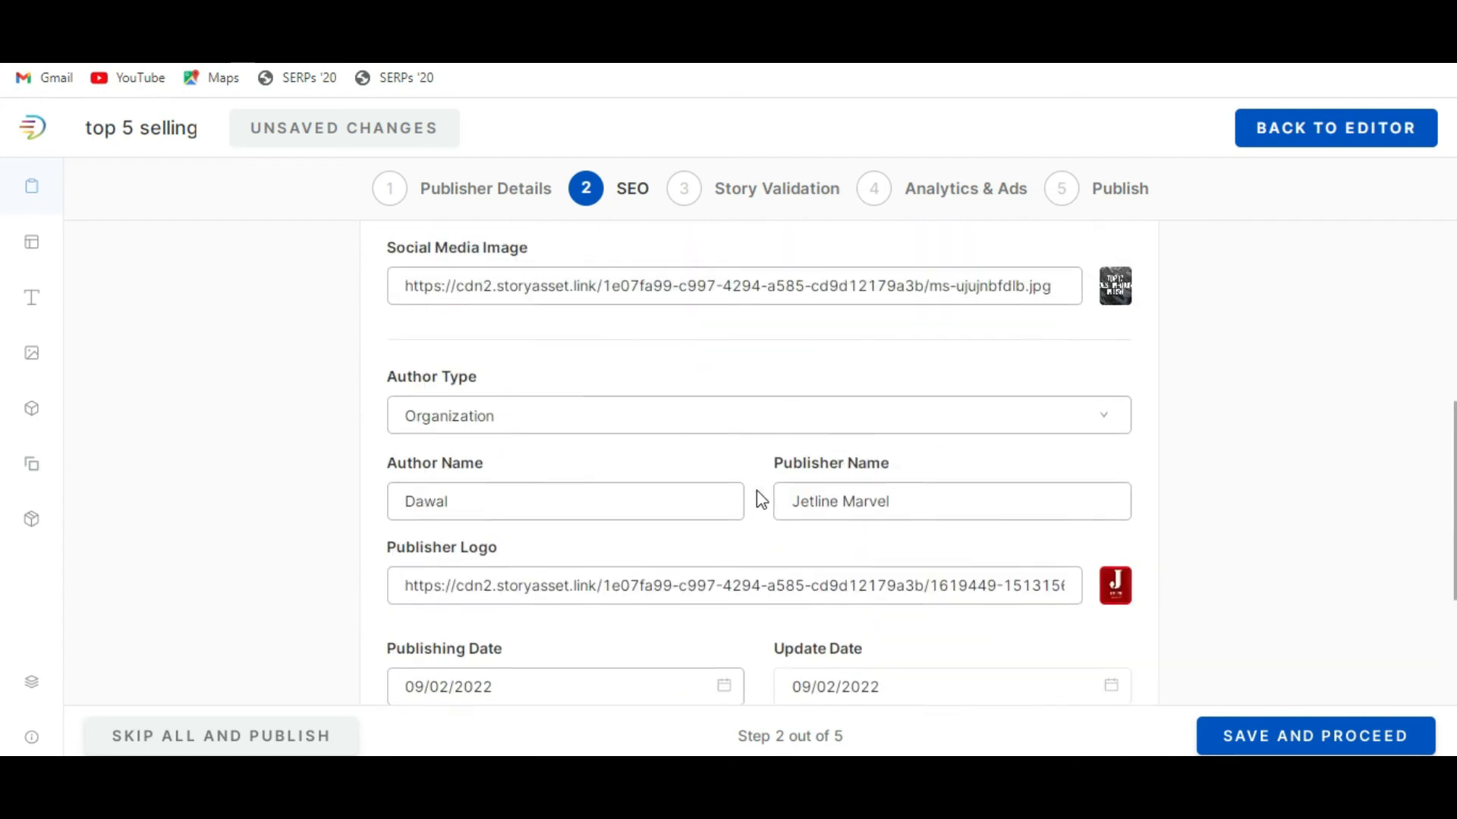
{"action": "scroll", "coordinate": [757, 490], "scroll_direction": "down", "scroll_amount": 3}
{"action": "scroll", "coordinate": [757, 491], "scroll_direction": "up", "scroll_amount": 7}
{"action": "scroll", "coordinate": [757, 490], "scroll_direction": "up", "scroll_amount": 5}
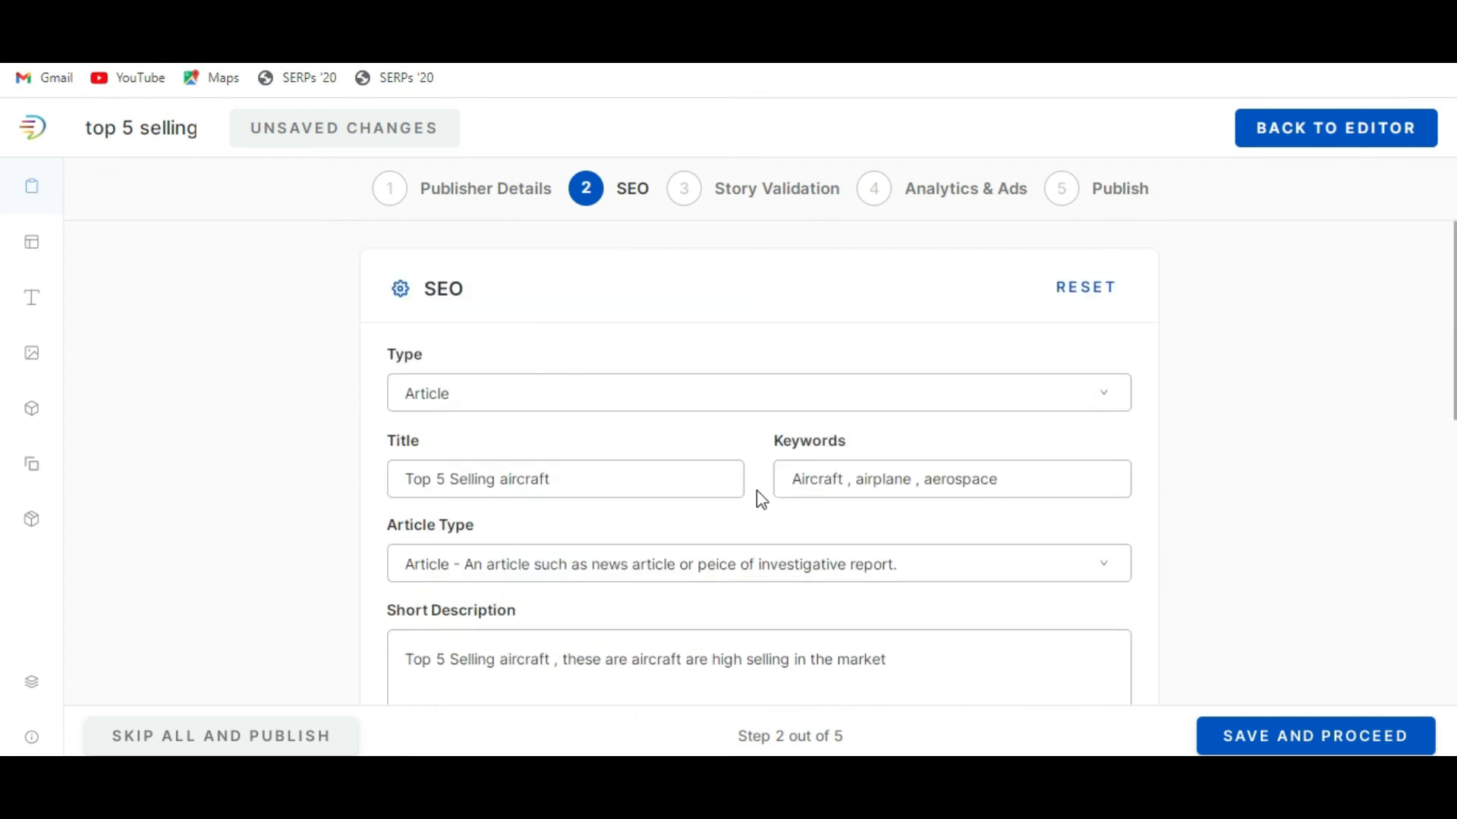
{"action": "left_click", "coordinate": [1323, 737]}
Review the story validation list and open page 2 for editing from its text-length entry.
{"action": "scroll", "coordinate": [663, 451], "scroll_direction": "down", "scroll_amount": 2}
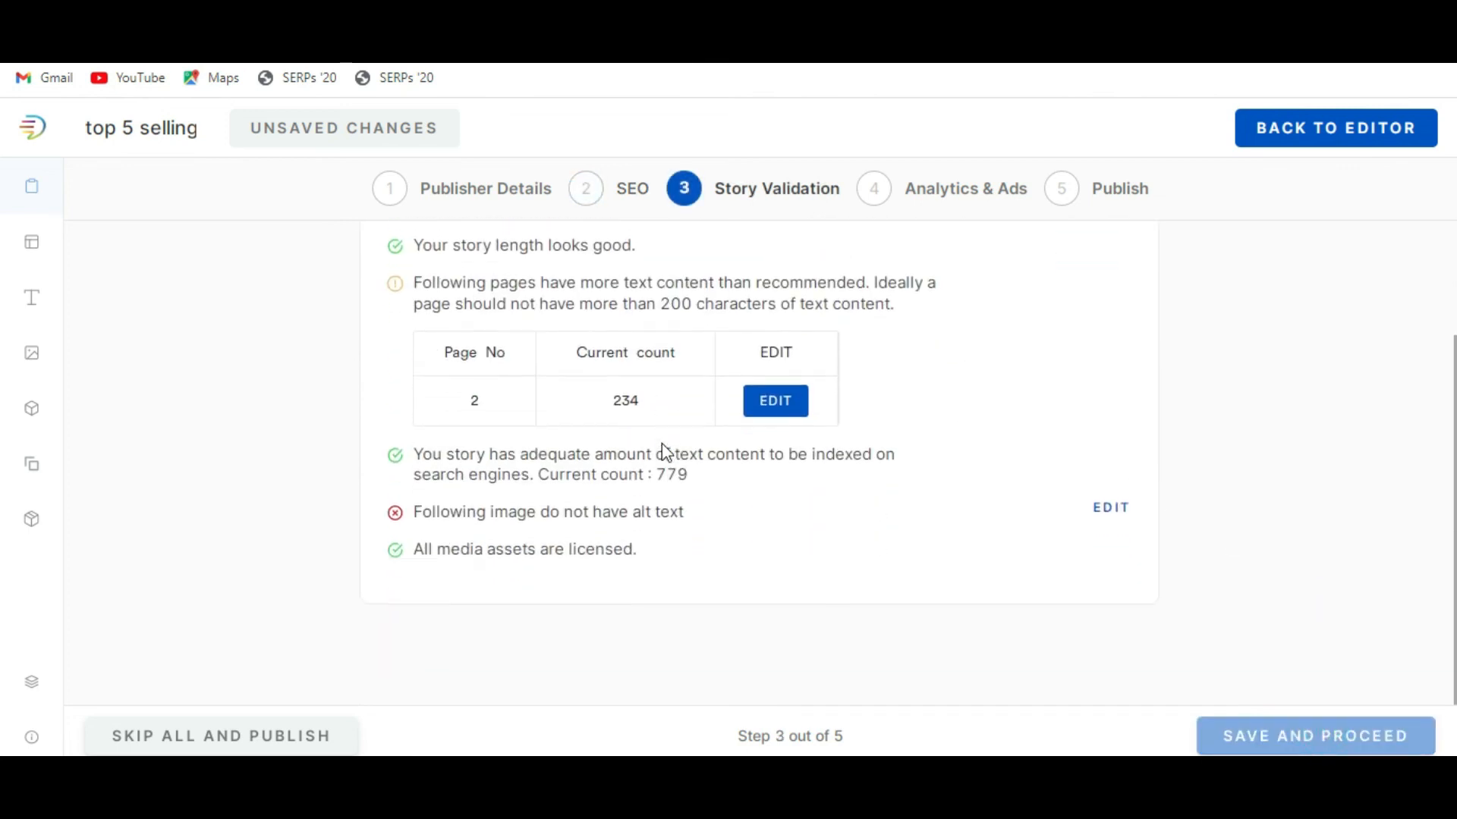
{"action": "scroll", "coordinate": [663, 450], "scroll_direction": "up", "scroll_amount": 2}
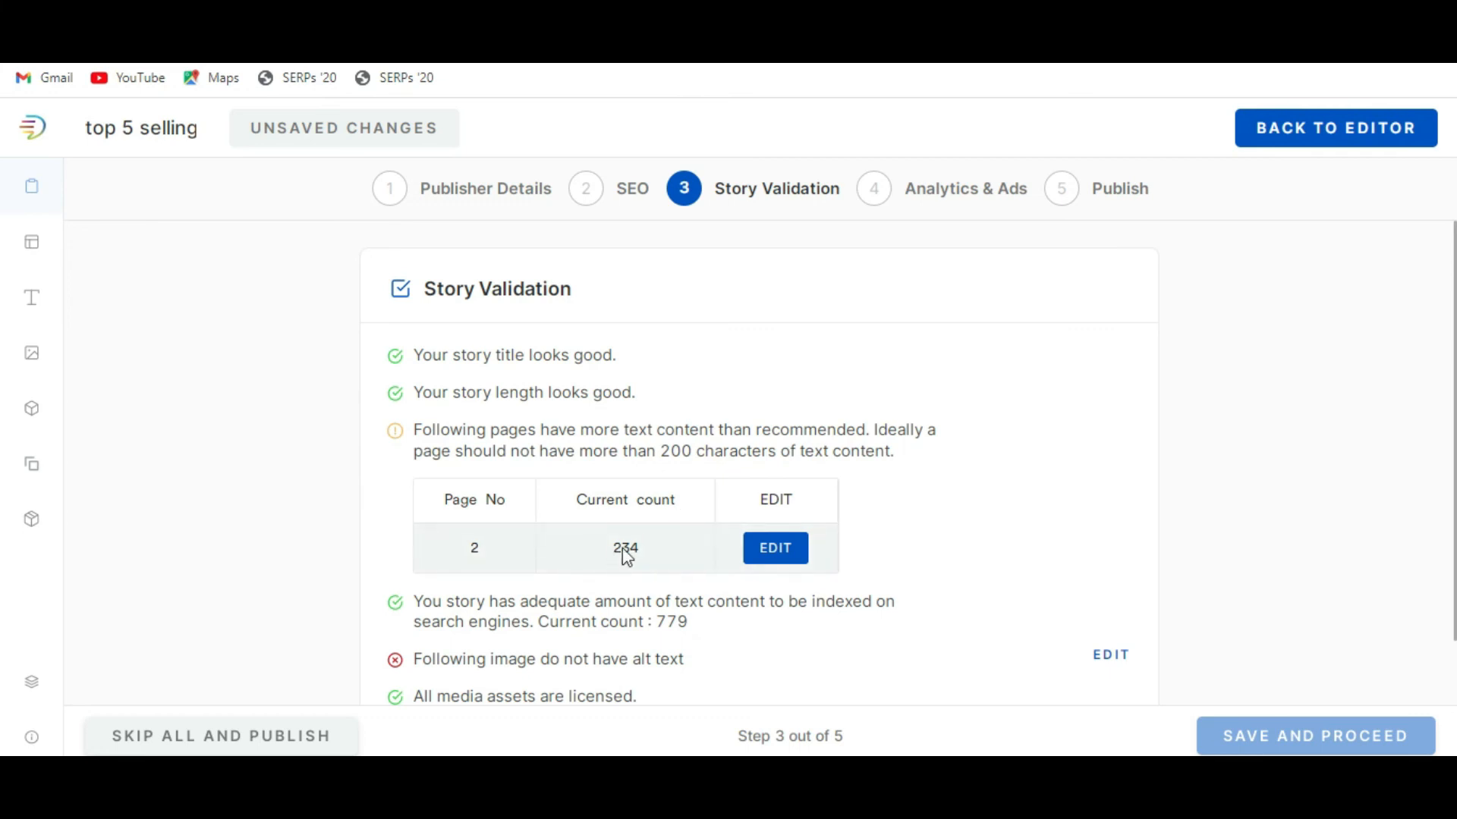
{"action": "left_click", "coordinate": [774, 554]}
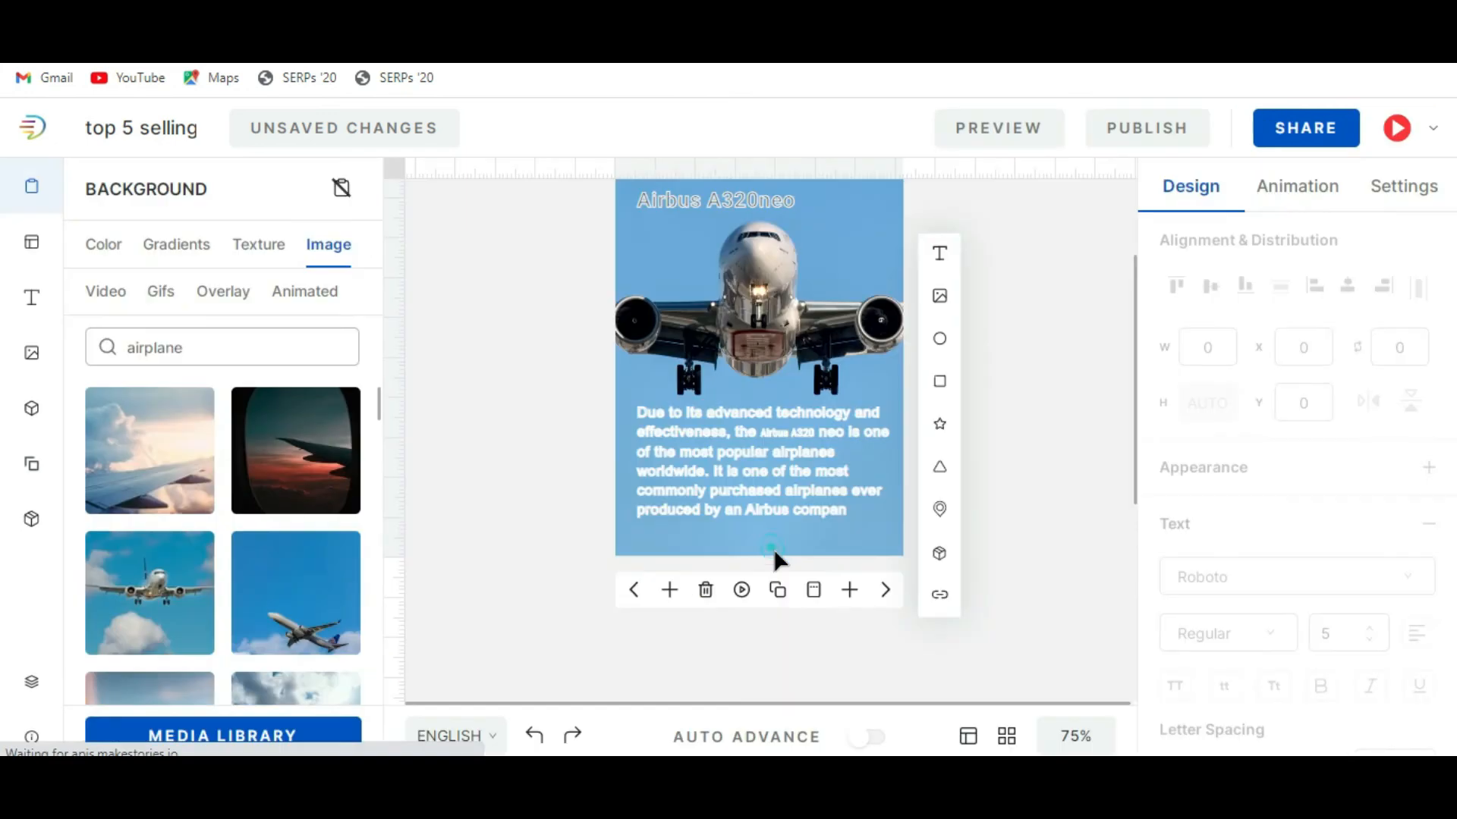
Shorten the description text on the Airbus A320neo page by deleting the ending "ever produced by an Airbus compan".
{"action": "left_click", "coordinate": [762, 469]}
{"action": "double_click", "coordinate": [762, 468]}
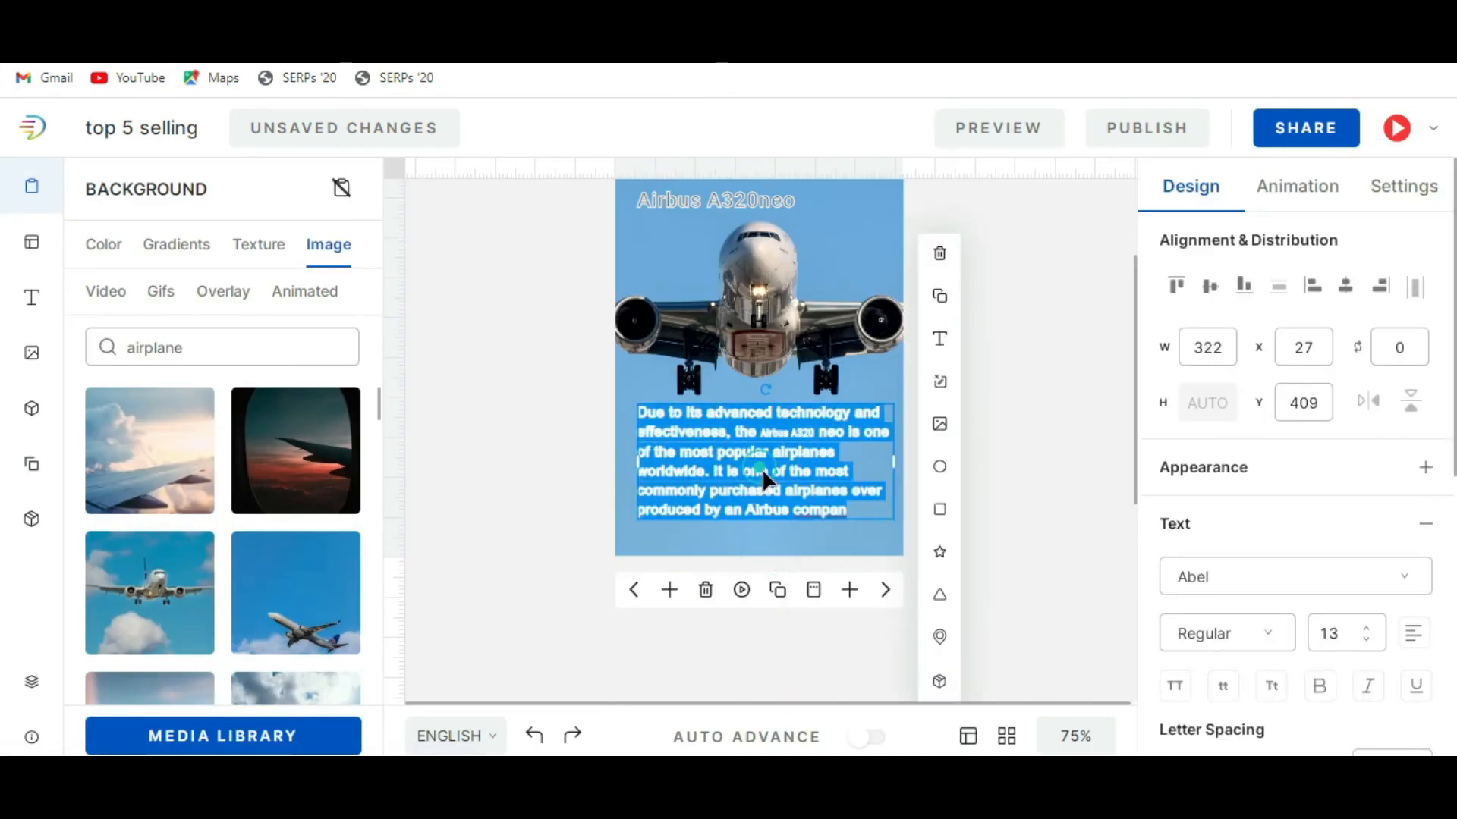
{"action": "left_click", "coordinate": [846, 492]}
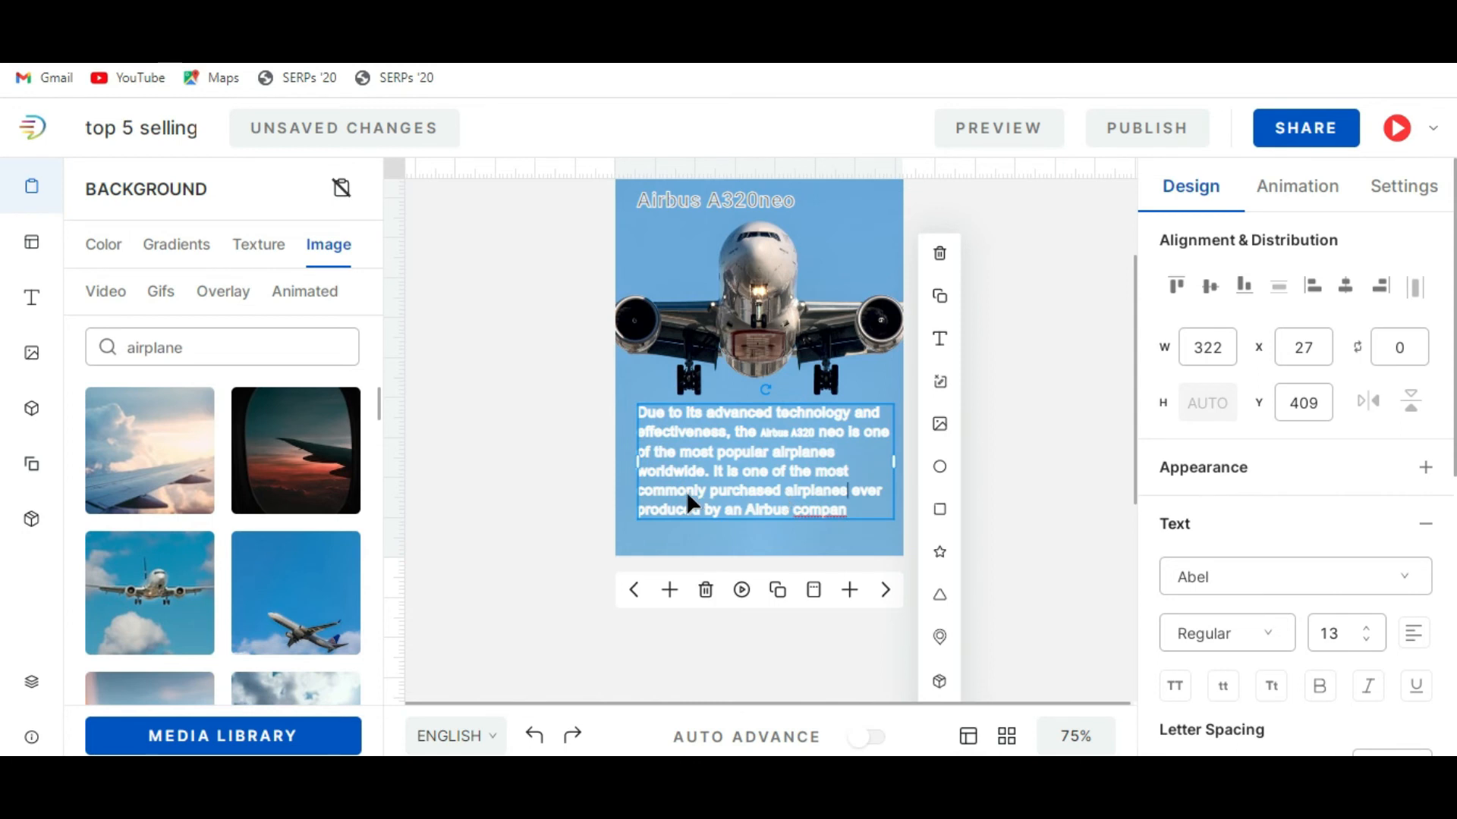
{"action": "left_click_drag", "start_coordinate": [853, 485], "coordinate": [858, 510]}
{"action": "left_click", "coordinate": [862, 517]}
{"action": "key", "text": "shift+Up"}
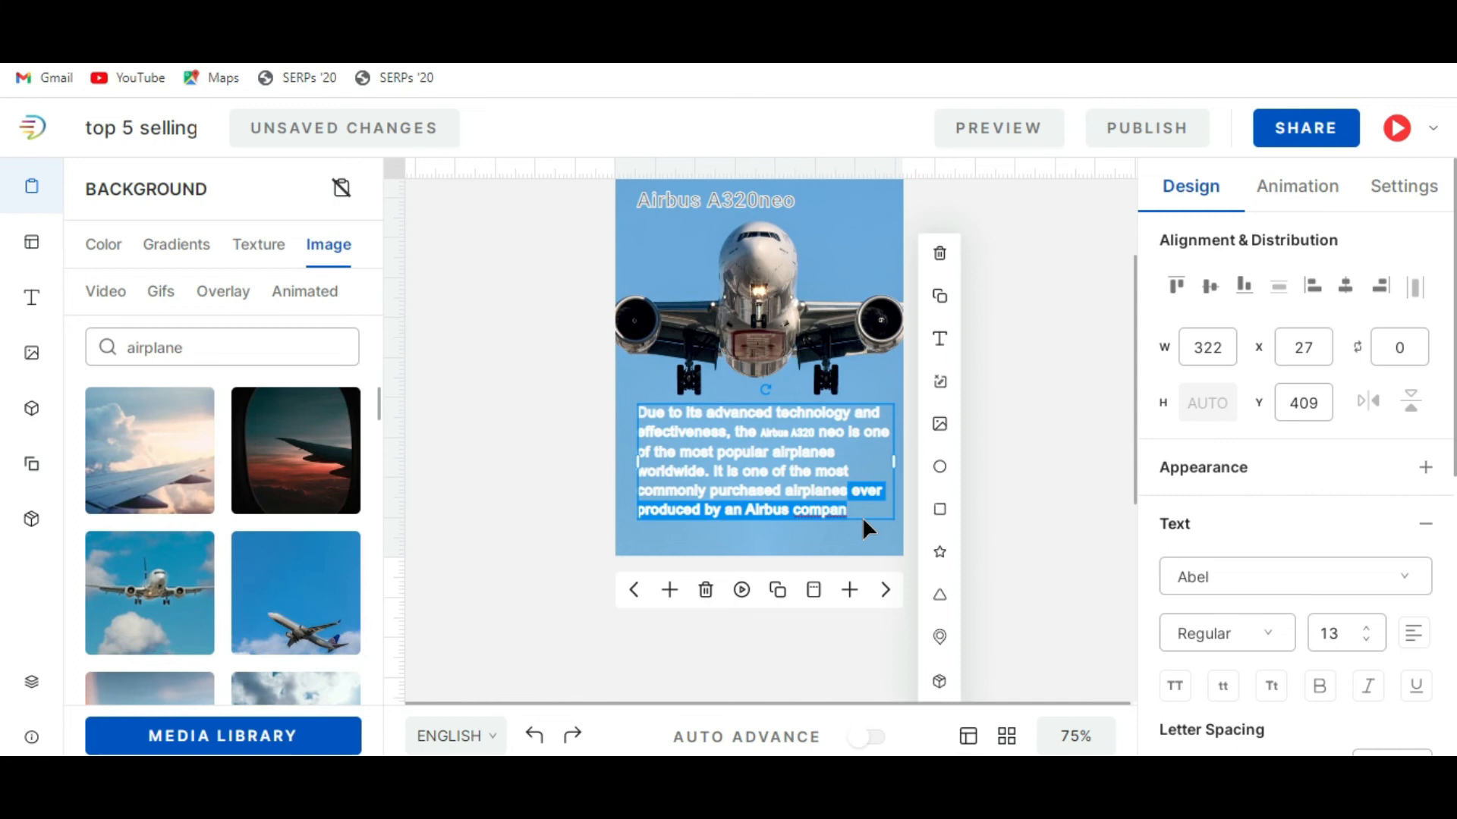
{"action": "key", "text": "BackSpace"}
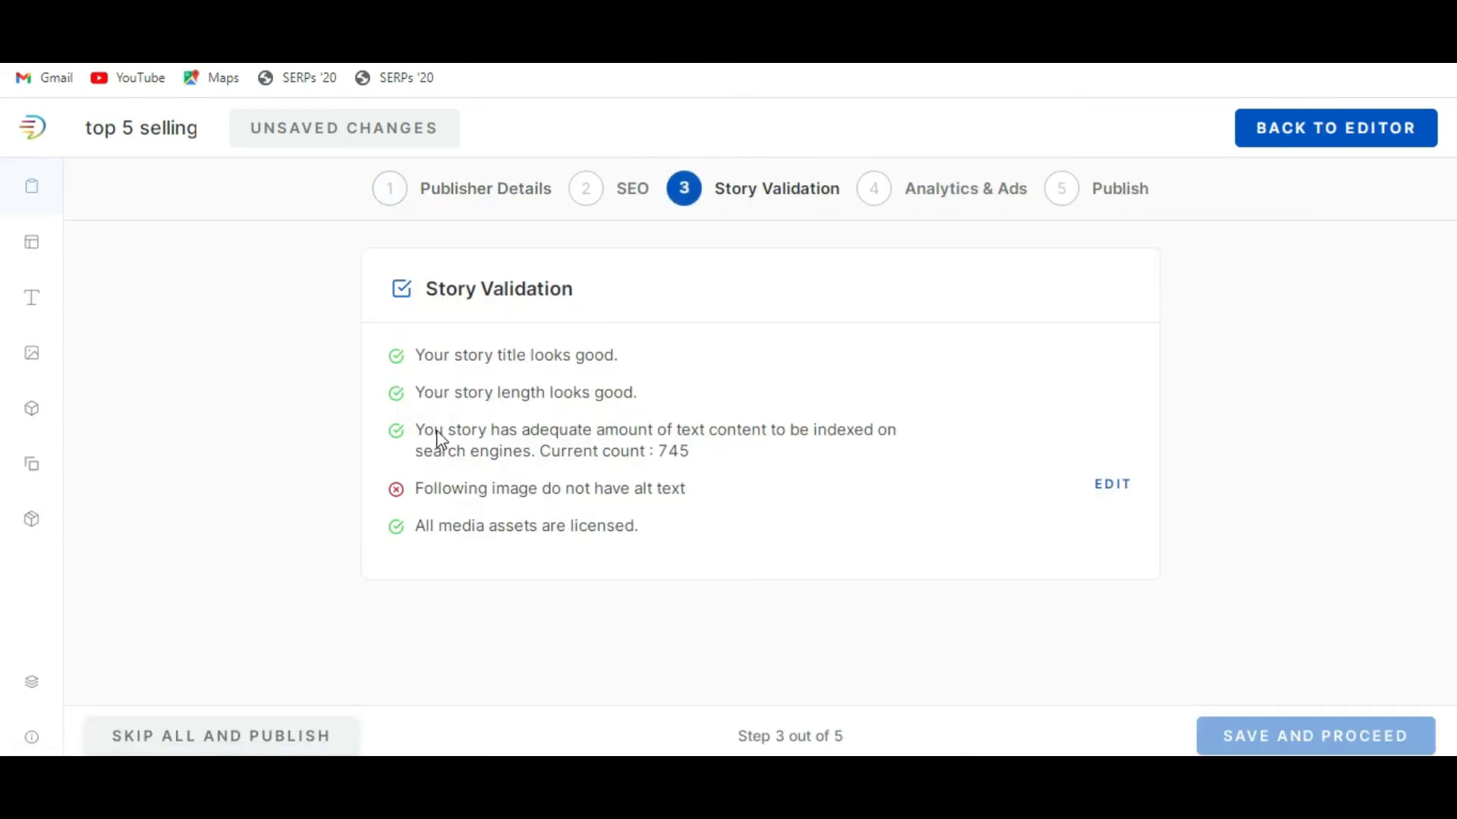
Open the images missing alt text and give the first one, the plane in the pink sky, the alt text "Top 5 Selling aircraft".
{"action": "left_click", "coordinate": [1113, 489]}
{"action": "left_click", "coordinate": [821, 328]}
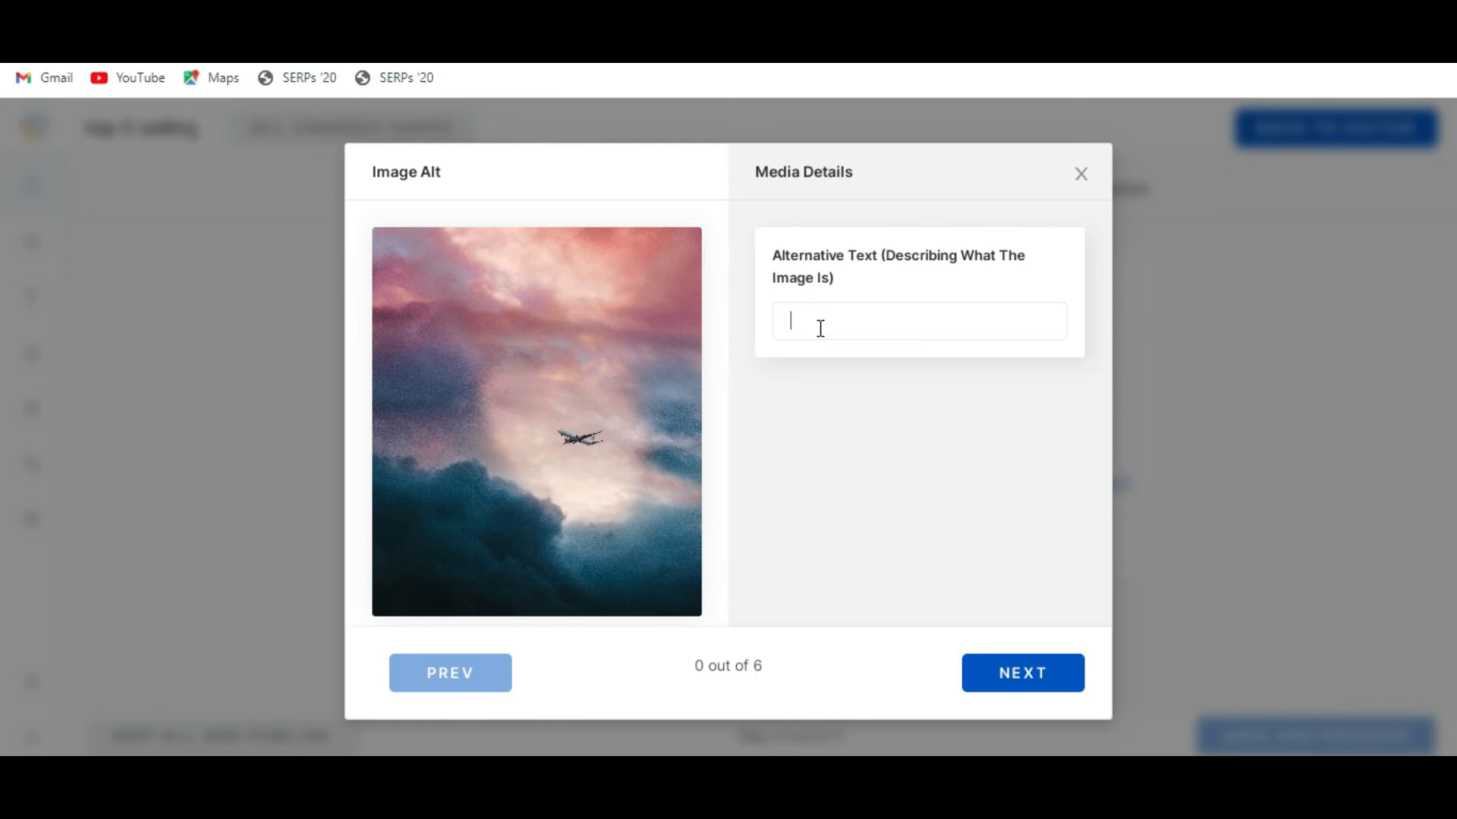
{"action": "type", "text": "Top 5 Selling arircraft"}
{"action": "key", "text": "ctrl+a"}
{"action": "key", "text": "ctrl+c"}
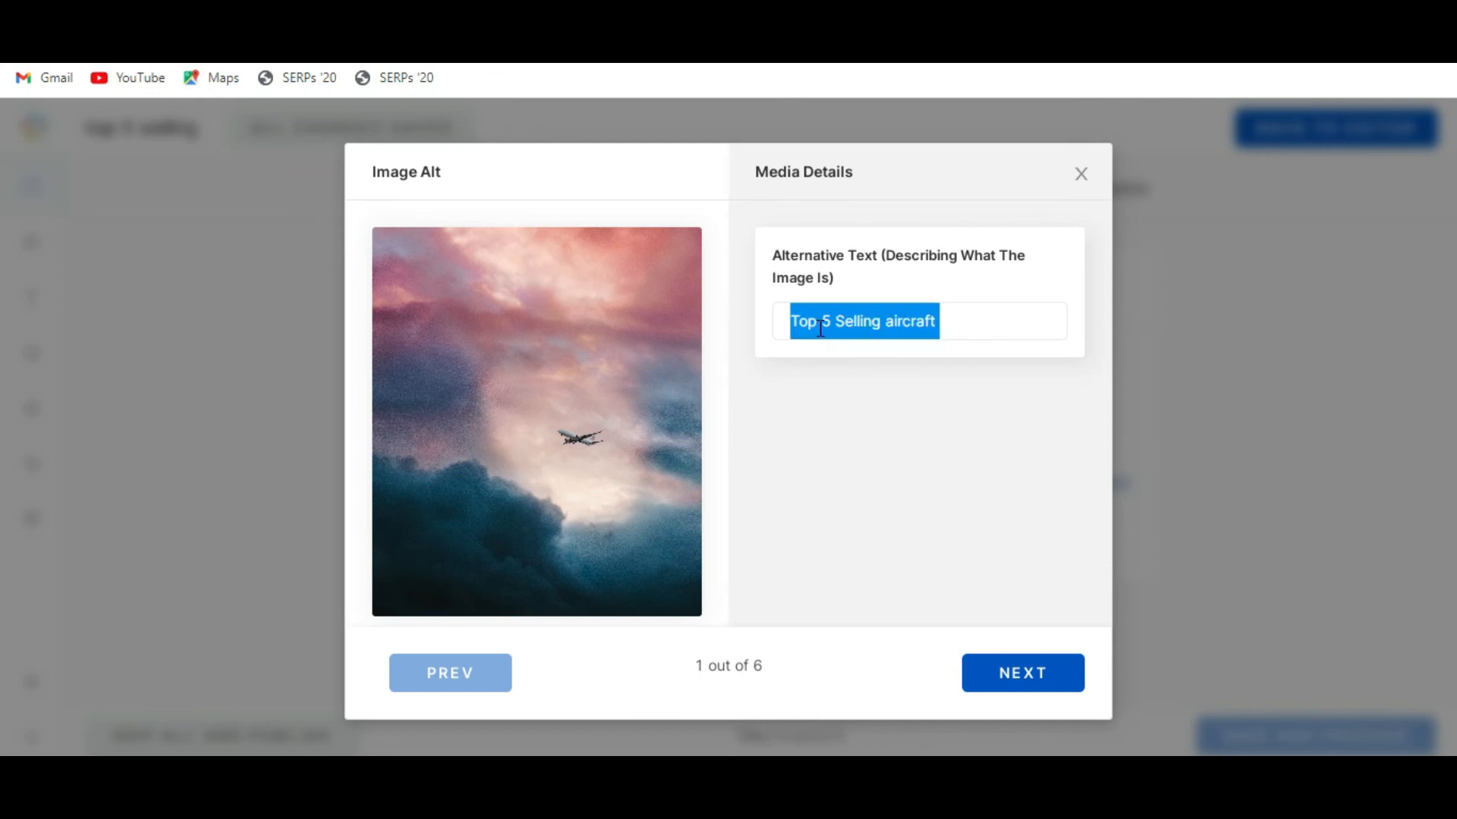
Apply the same alt text "Top 5 Selling aircraft" to the remaining five images, submit it and proceed to Analytics & Ads.
{"action": "left_click", "coordinate": [1024, 670]}
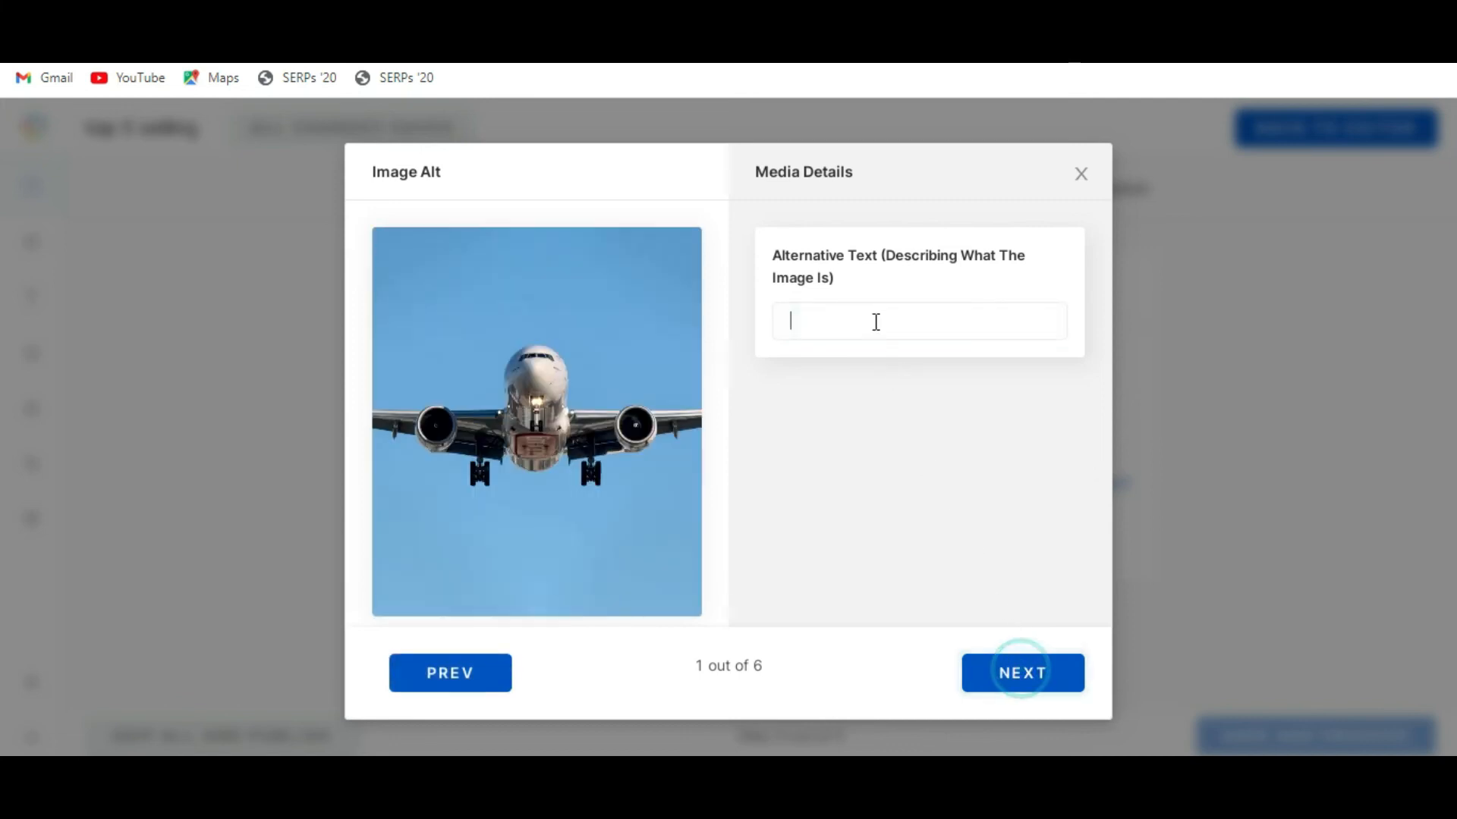
{"action": "key", "text": "ctrl+v"}
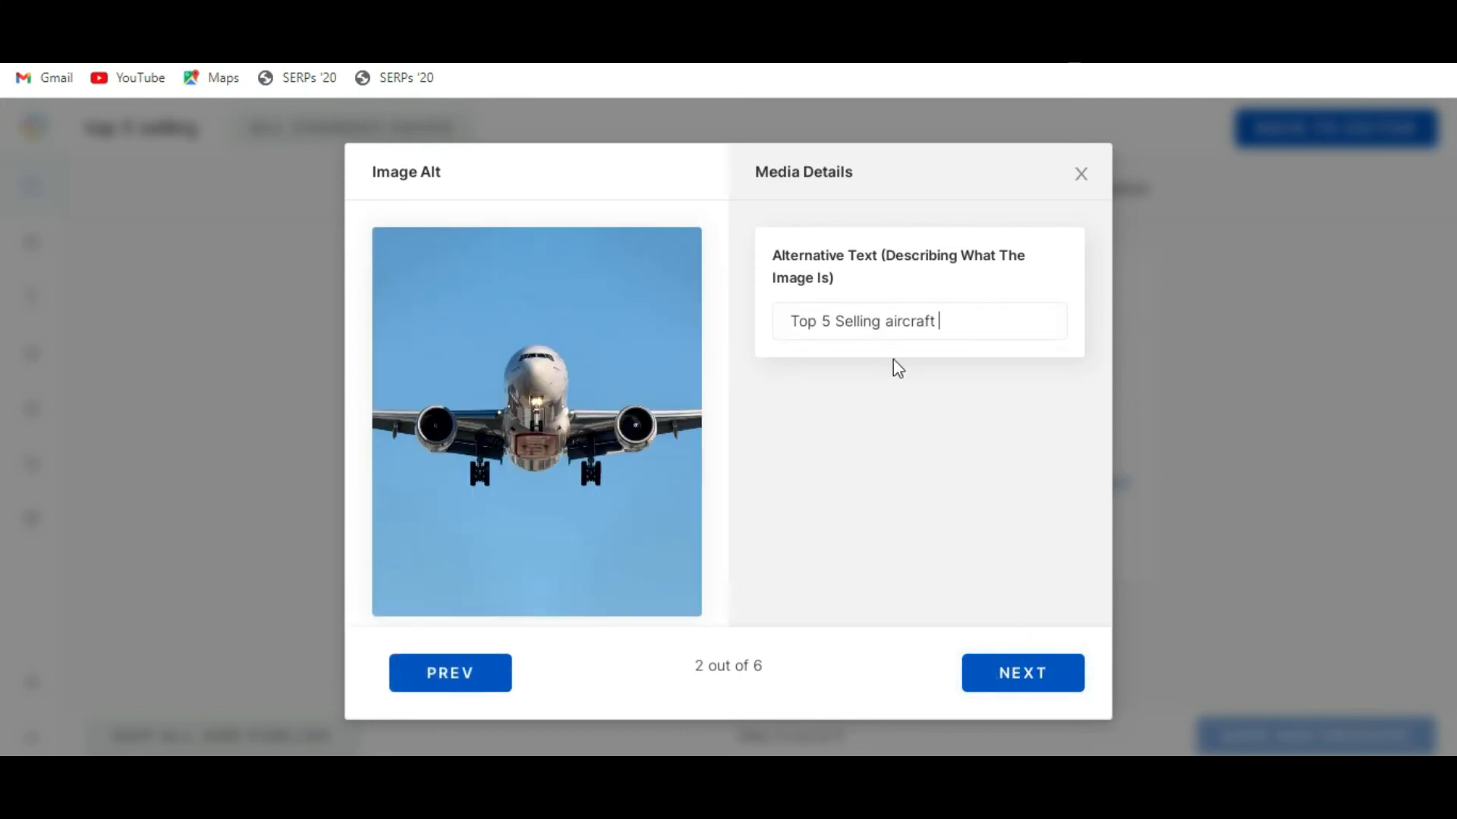
{"action": "left_click", "coordinate": [1026, 674]}
{"action": "key", "text": "ctrl+v"}
{"action": "left_click", "coordinate": [1030, 683]}
{"action": "key", "text": "ctrl+v"}
{"action": "left_click", "coordinate": [1019, 678]}
{"action": "key", "text": "ctrl+v"}
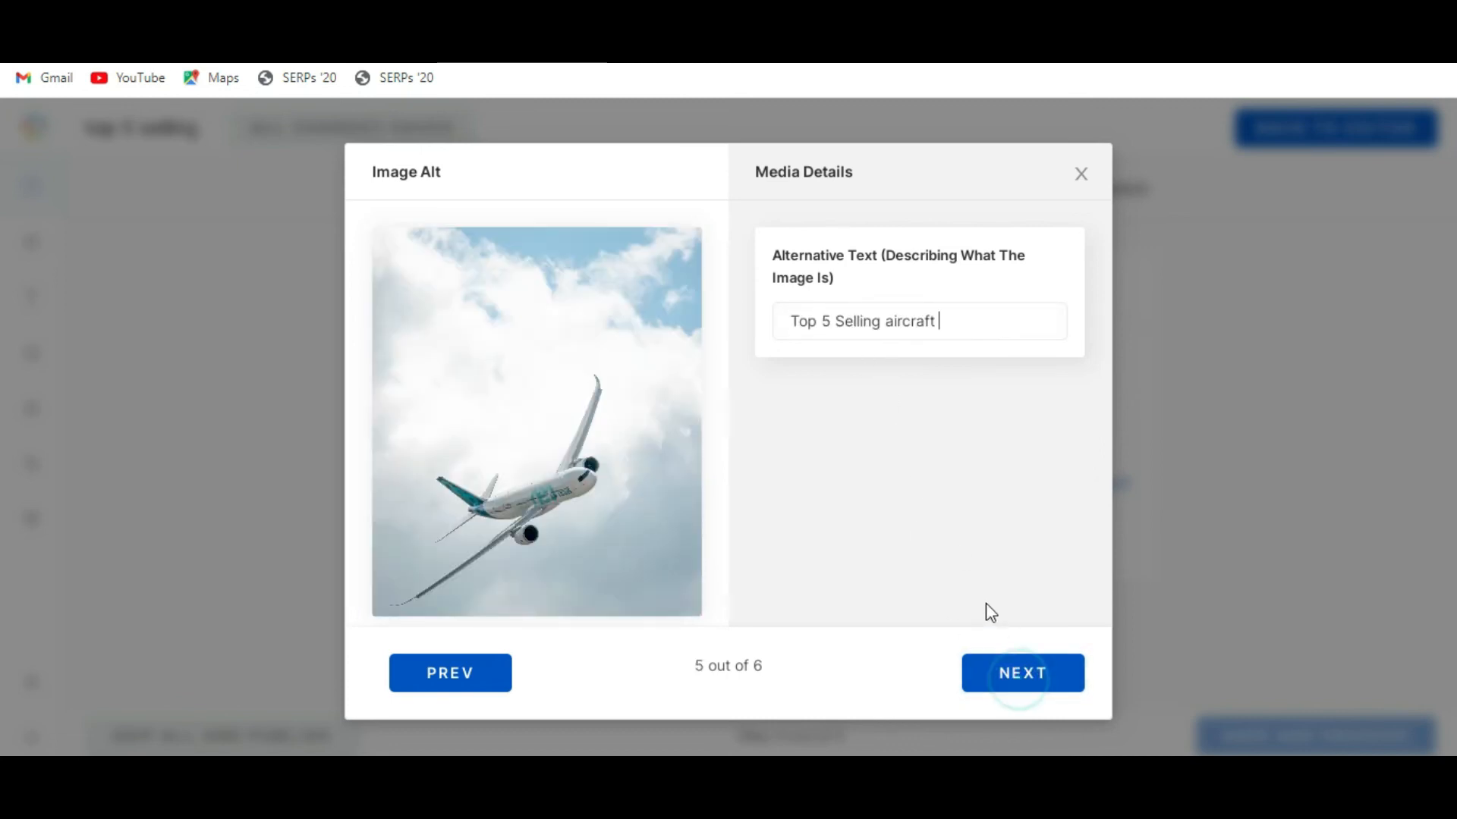
{"action": "left_click", "coordinate": [997, 673]}
{"action": "key", "text": "ctrl+v"}
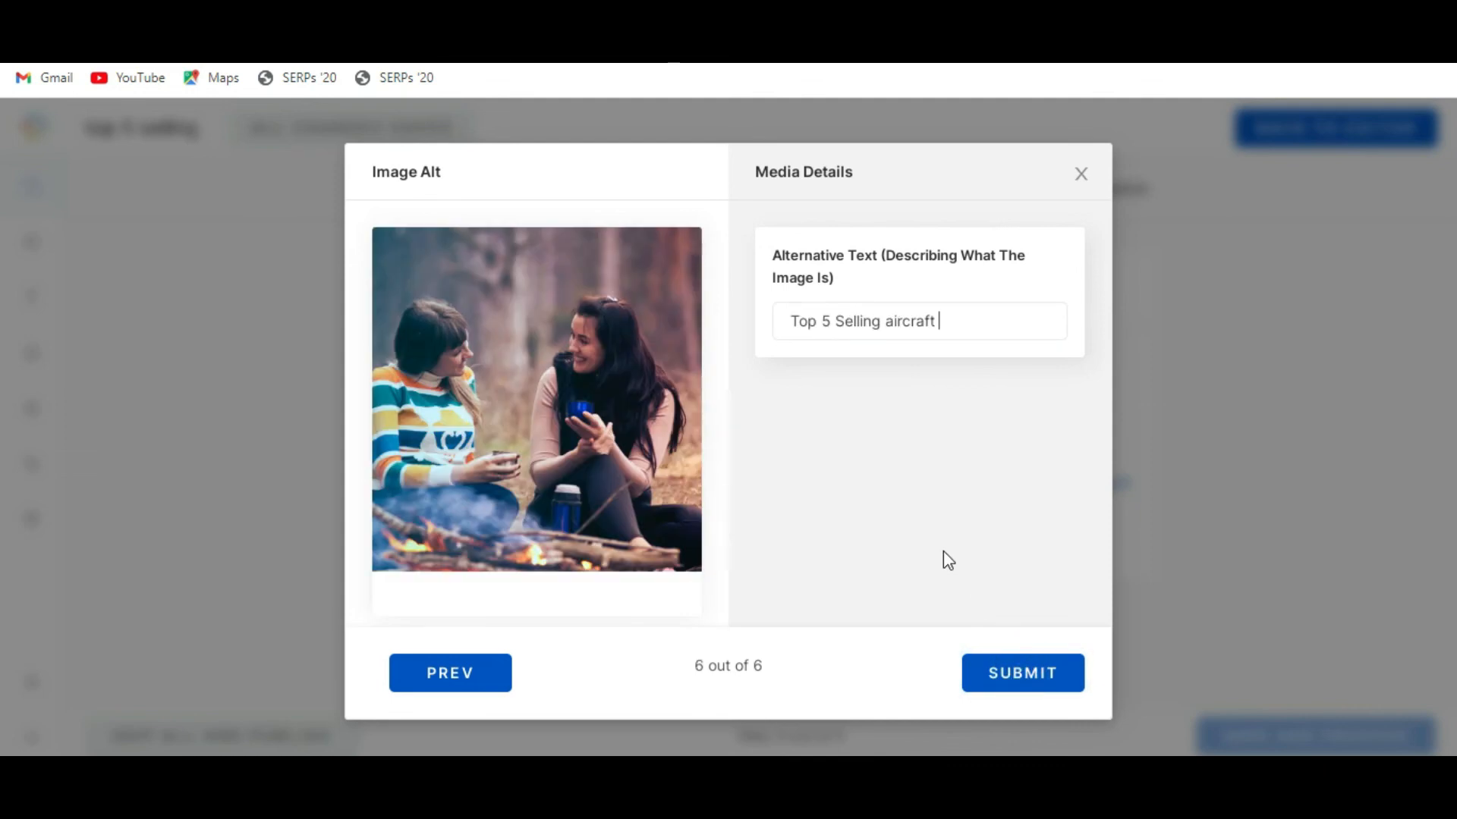
{"action": "left_click", "coordinate": [1028, 677]}
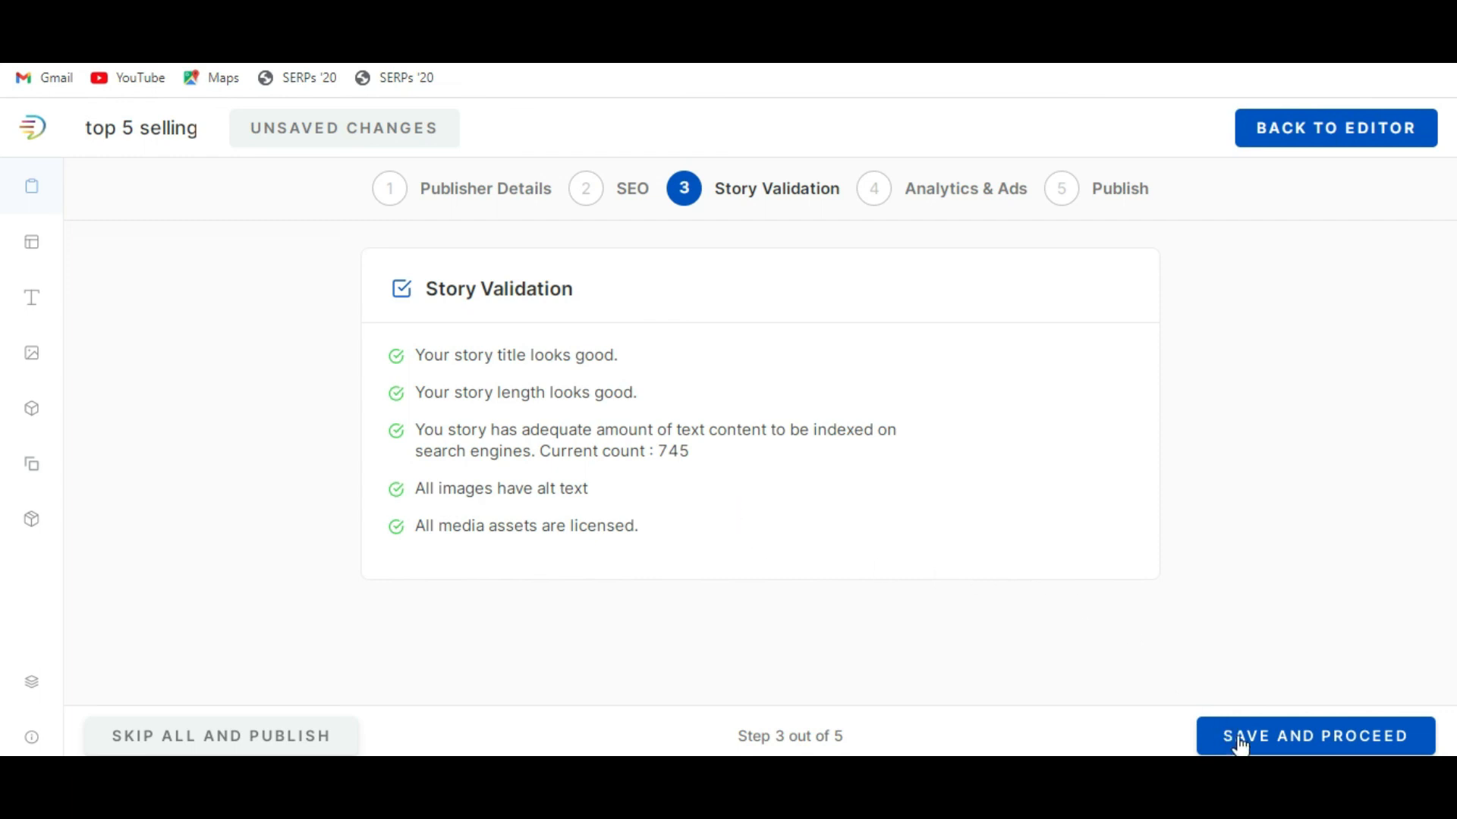
{"action": "left_click", "coordinate": [1294, 744]}
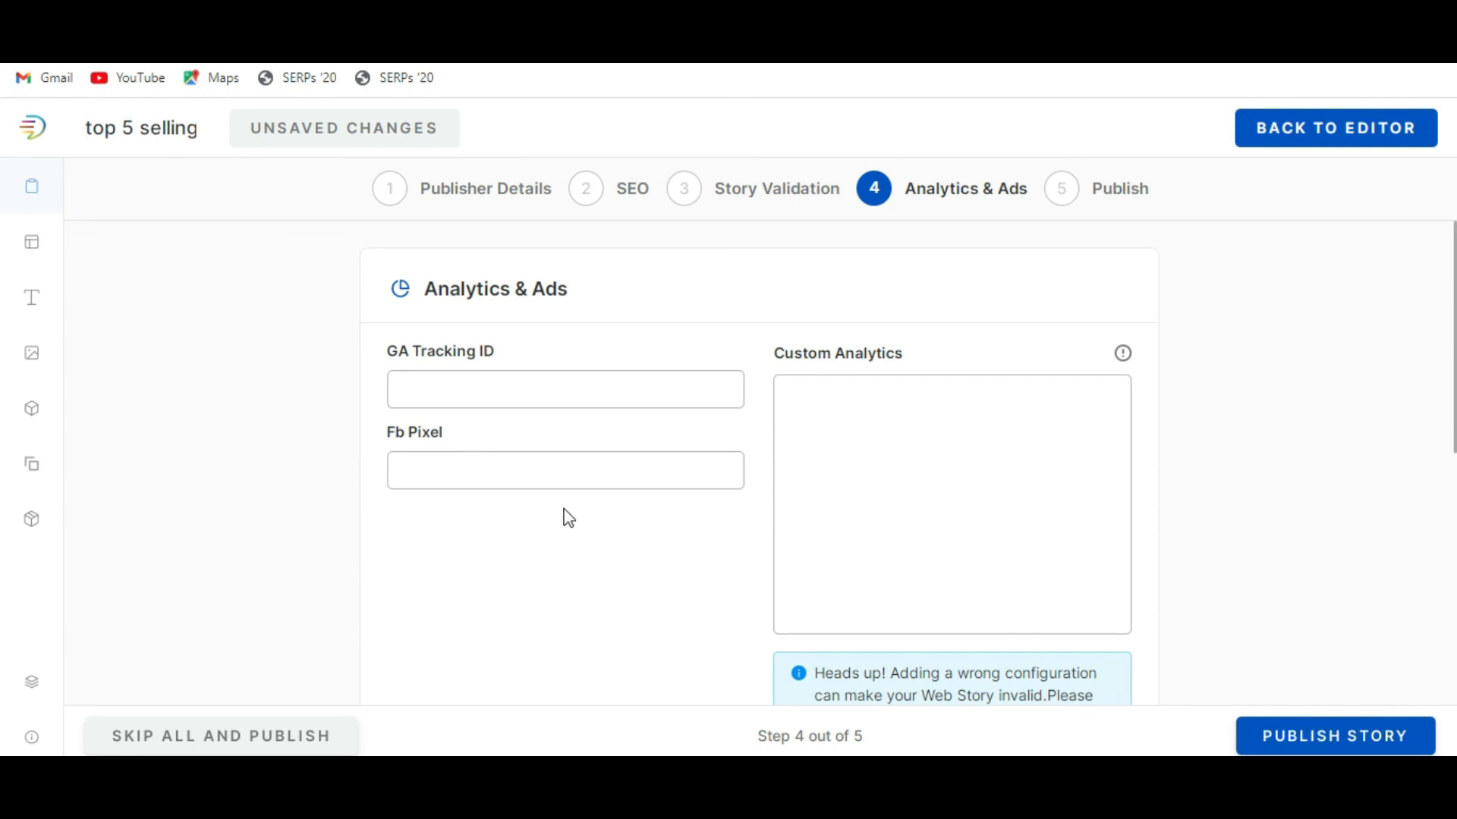
Examine the analytics tracking fields and the Google AdSense monetization settings with their publisher and slot IDs.
{"action": "scroll", "coordinate": [635, 530], "scroll_direction": "down", "scroll_amount": 3}
{"action": "scroll", "coordinate": [692, 543], "scroll_direction": "up", "scroll_amount": 3}
{"action": "scroll", "coordinate": [700, 544], "scroll_direction": "down", "scroll_amount": 2}
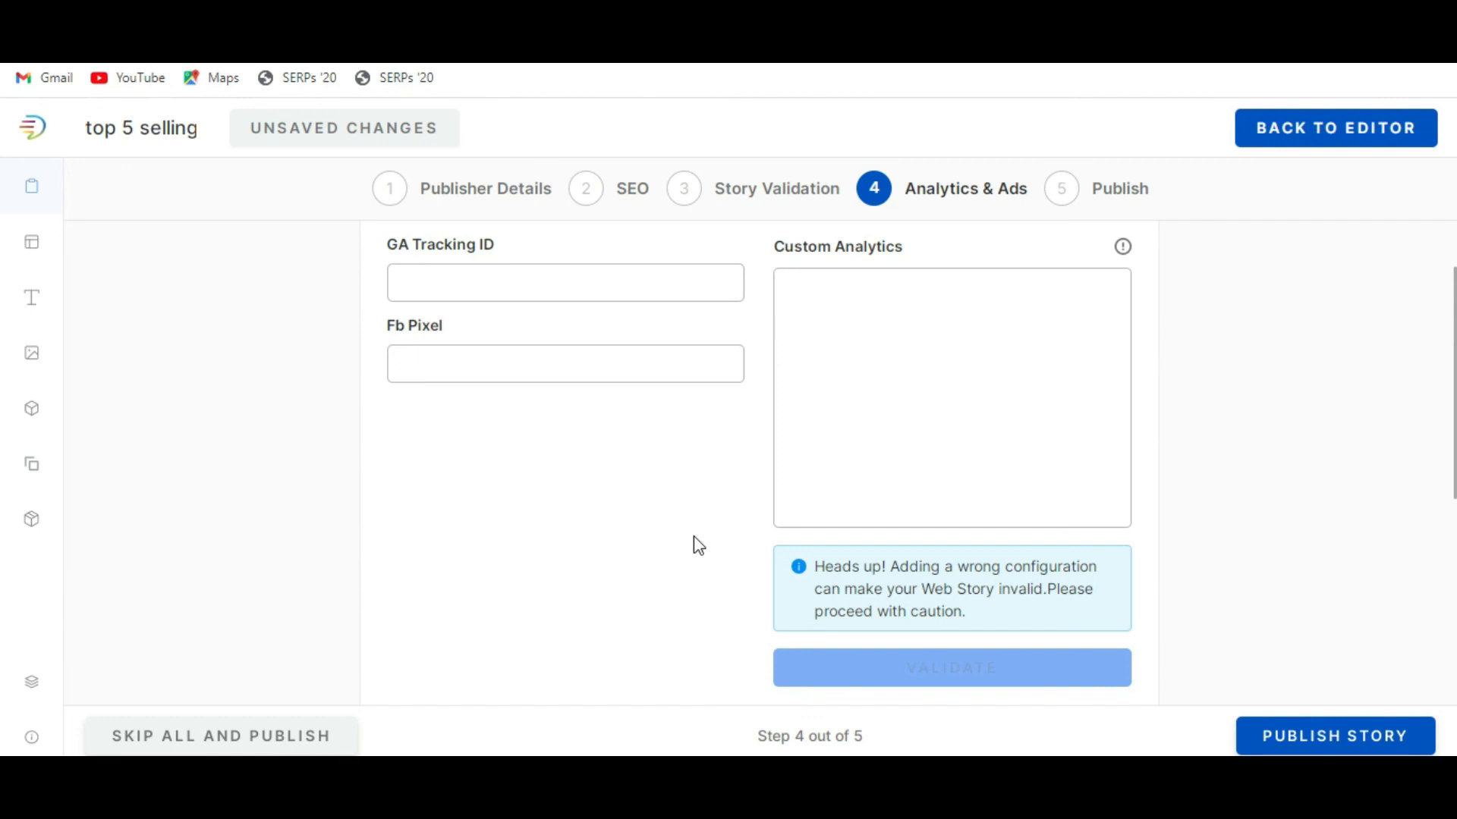
{"action": "scroll", "coordinate": [698, 546], "scroll_direction": "up", "scroll_amount": 2}
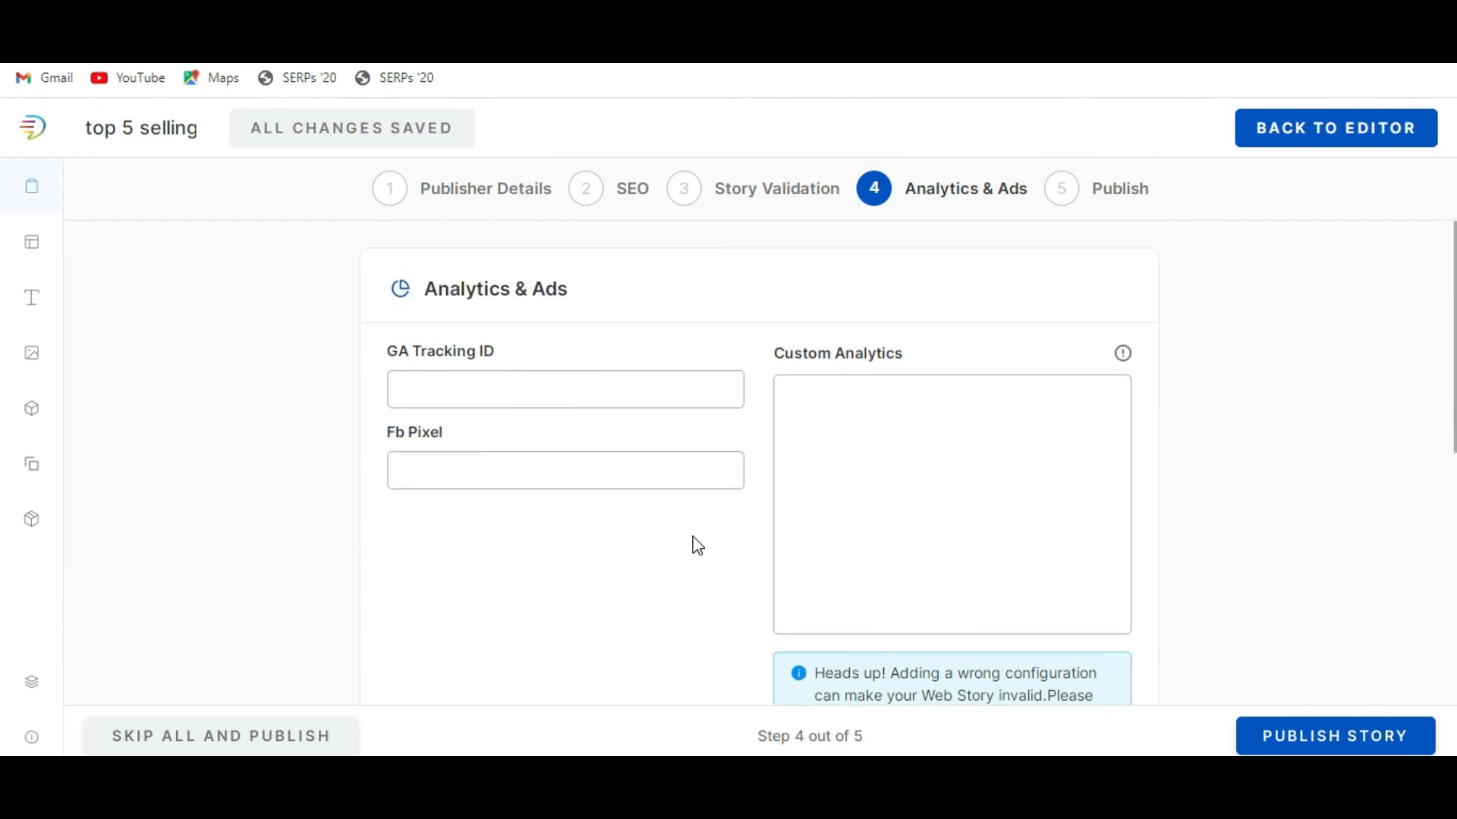
{"action": "scroll", "coordinate": [697, 545], "scroll_direction": "down", "scroll_amount": 1}
{"action": "scroll", "coordinate": [693, 543], "scroll_direction": "up", "scroll_amount": 1}
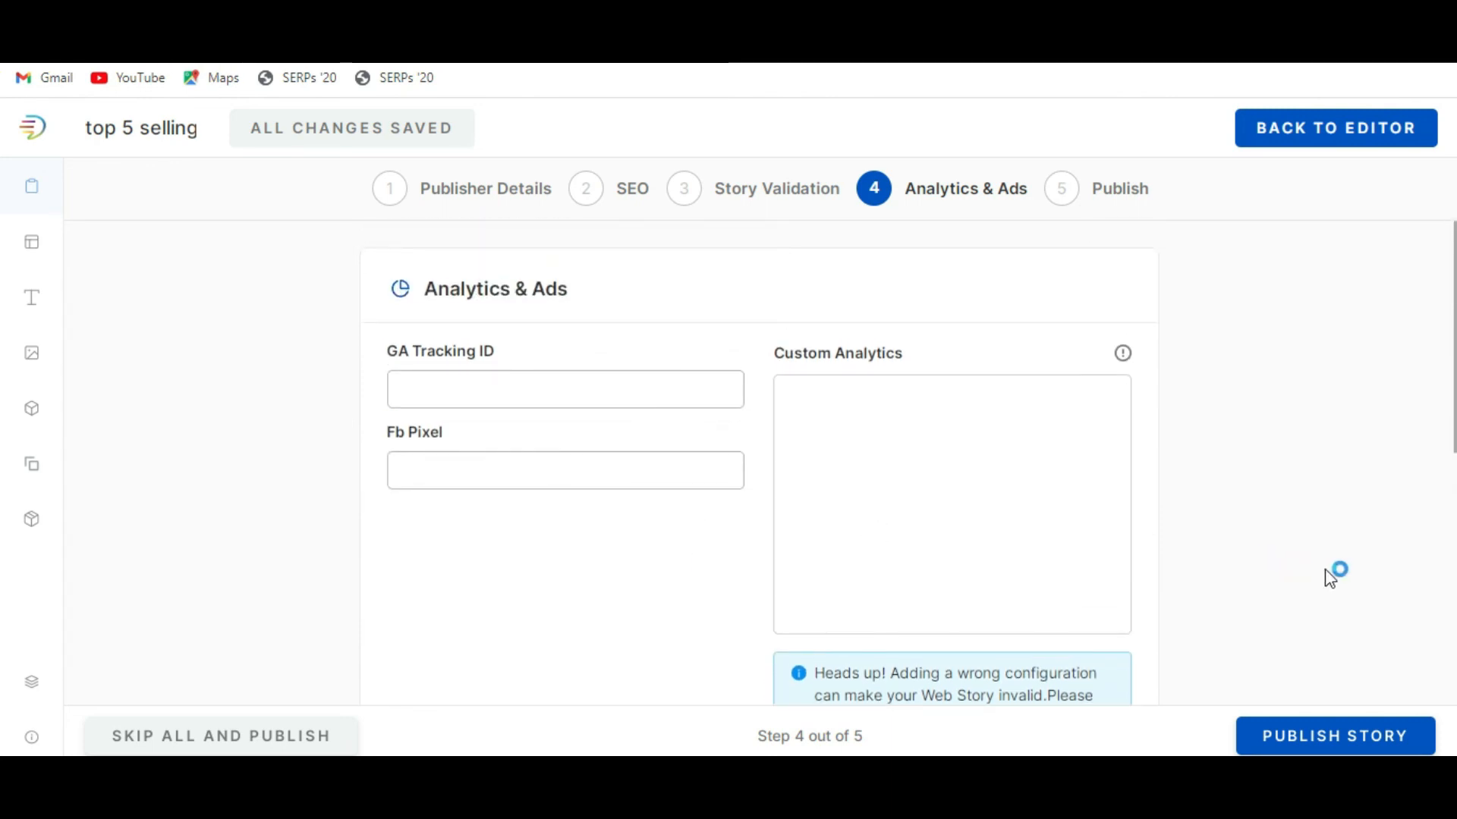
{"action": "scroll", "coordinate": [1313, 572], "scroll_direction": "down", "scroll_amount": 2}
{"action": "scroll", "coordinate": [657, 524], "scroll_direction": "down", "scroll_amount": 3}
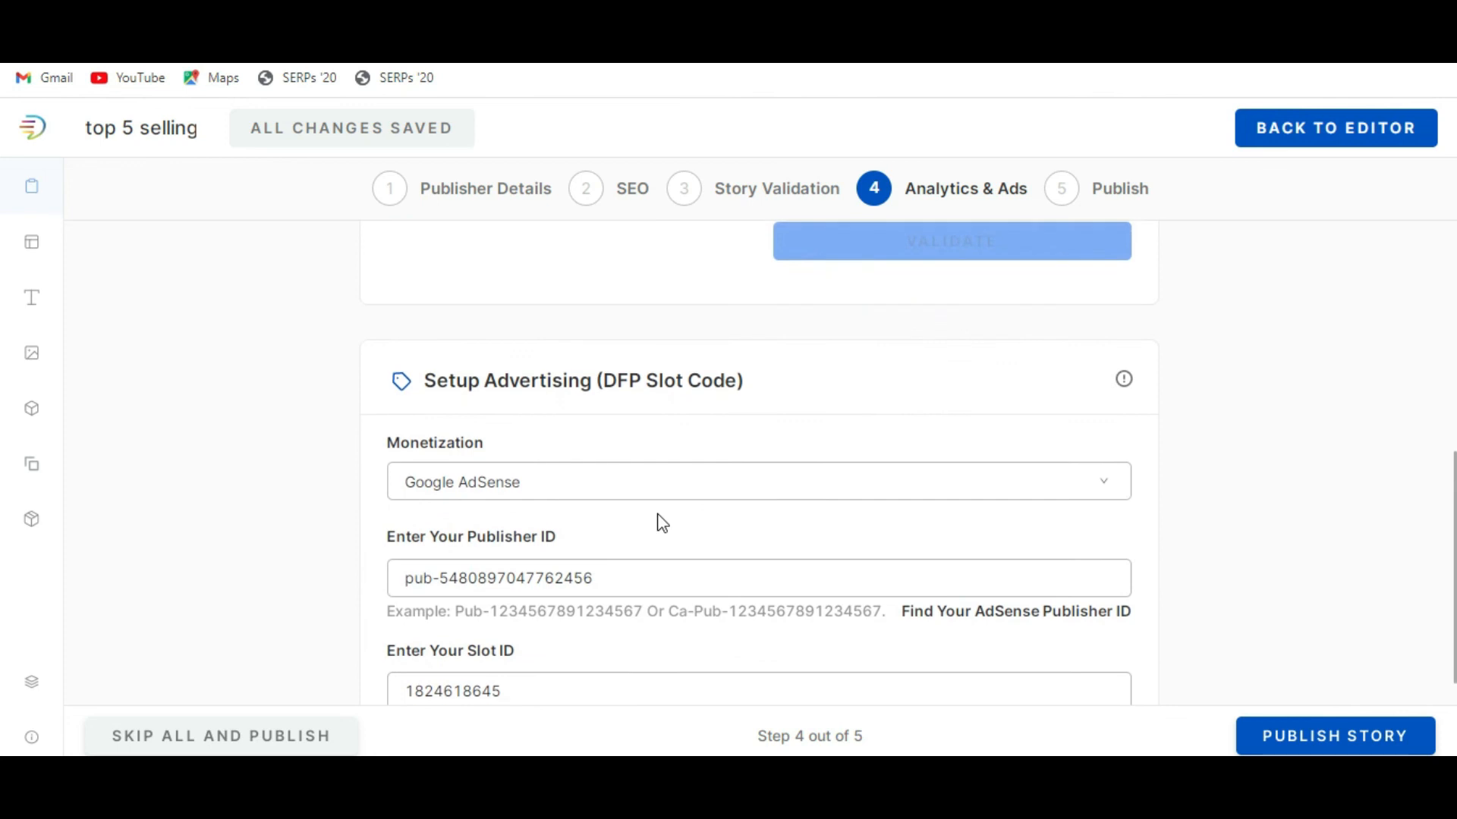
{"action": "scroll", "coordinate": [663, 524], "scroll_direction": "down", "scroll_amount": 2}
{"action": "scroll", "coordinate": [659, 514], "scroll_direction": "up", "scroll_amount": 3}
{"action": "scroll", "coordinate": [783, 507], "scroll_direction": "down", "scroll_amount": 1}
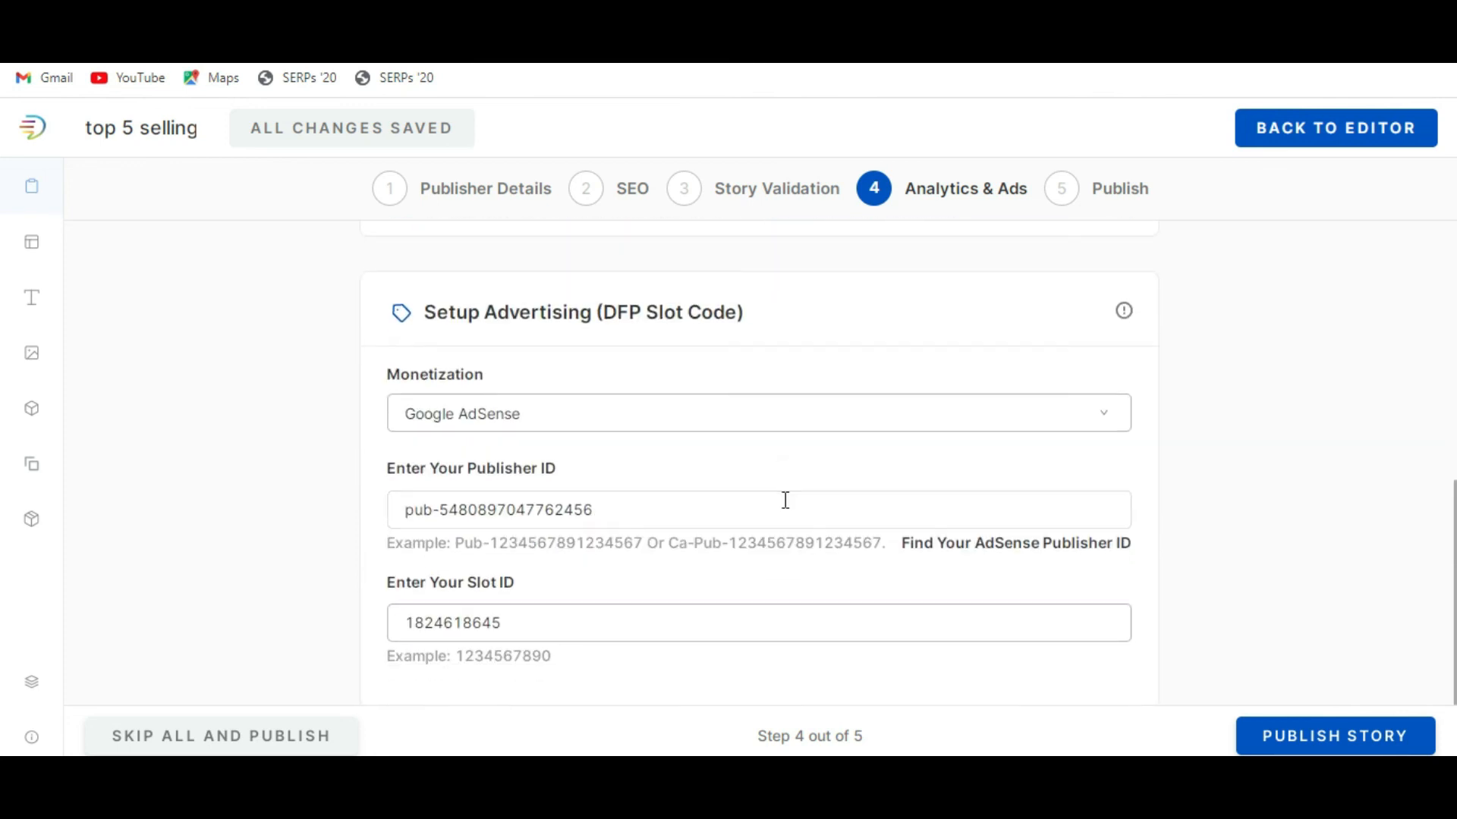
{"action": "scroll", "coordinate": [785, 500], "scroll_direction": "down", "scroll_amount": 2}
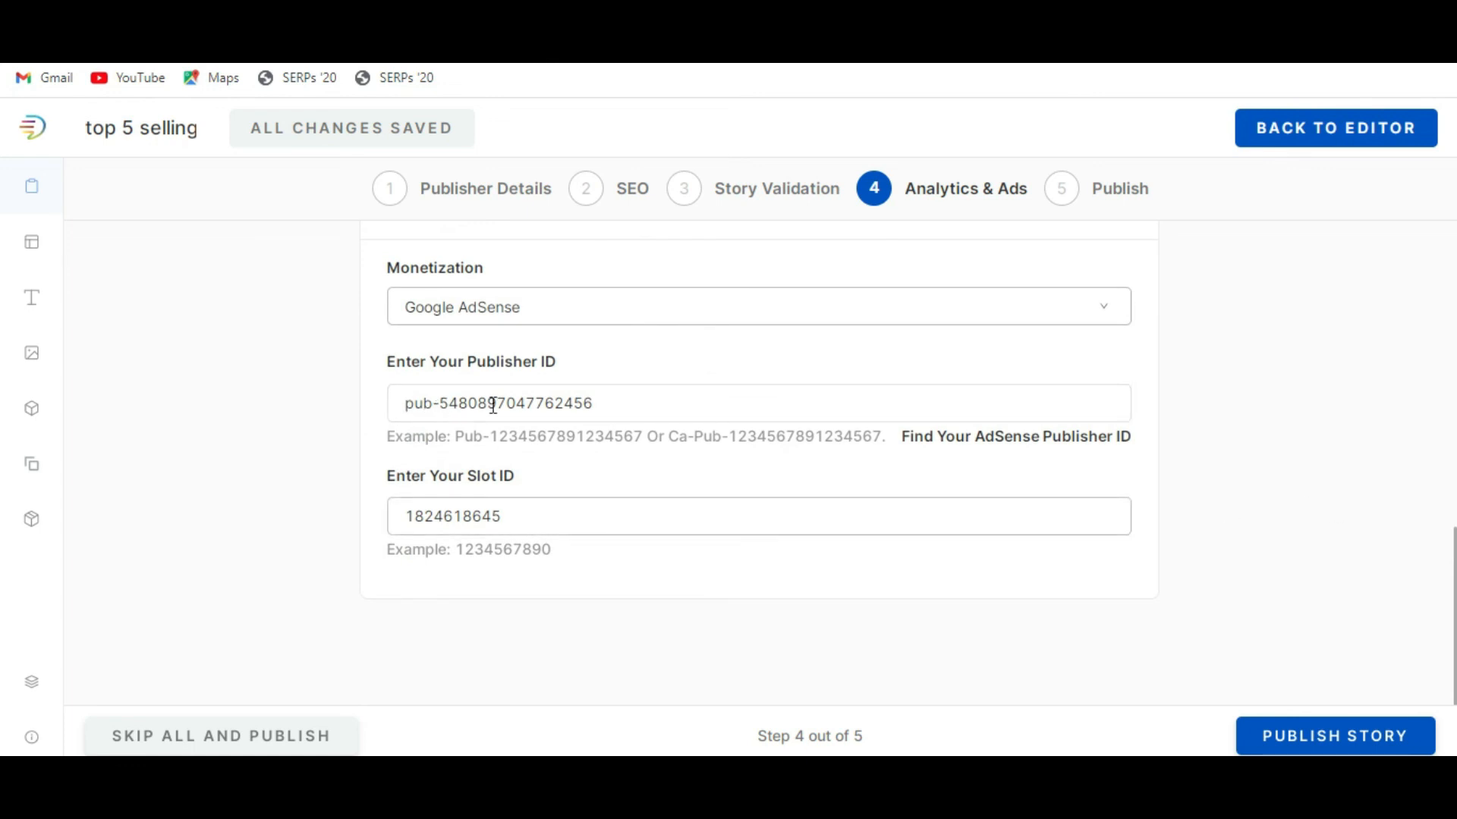
{"action": "scroll", "coordinate": [985, 585], "scroll_direction": "up", "scroll_amount": 4}
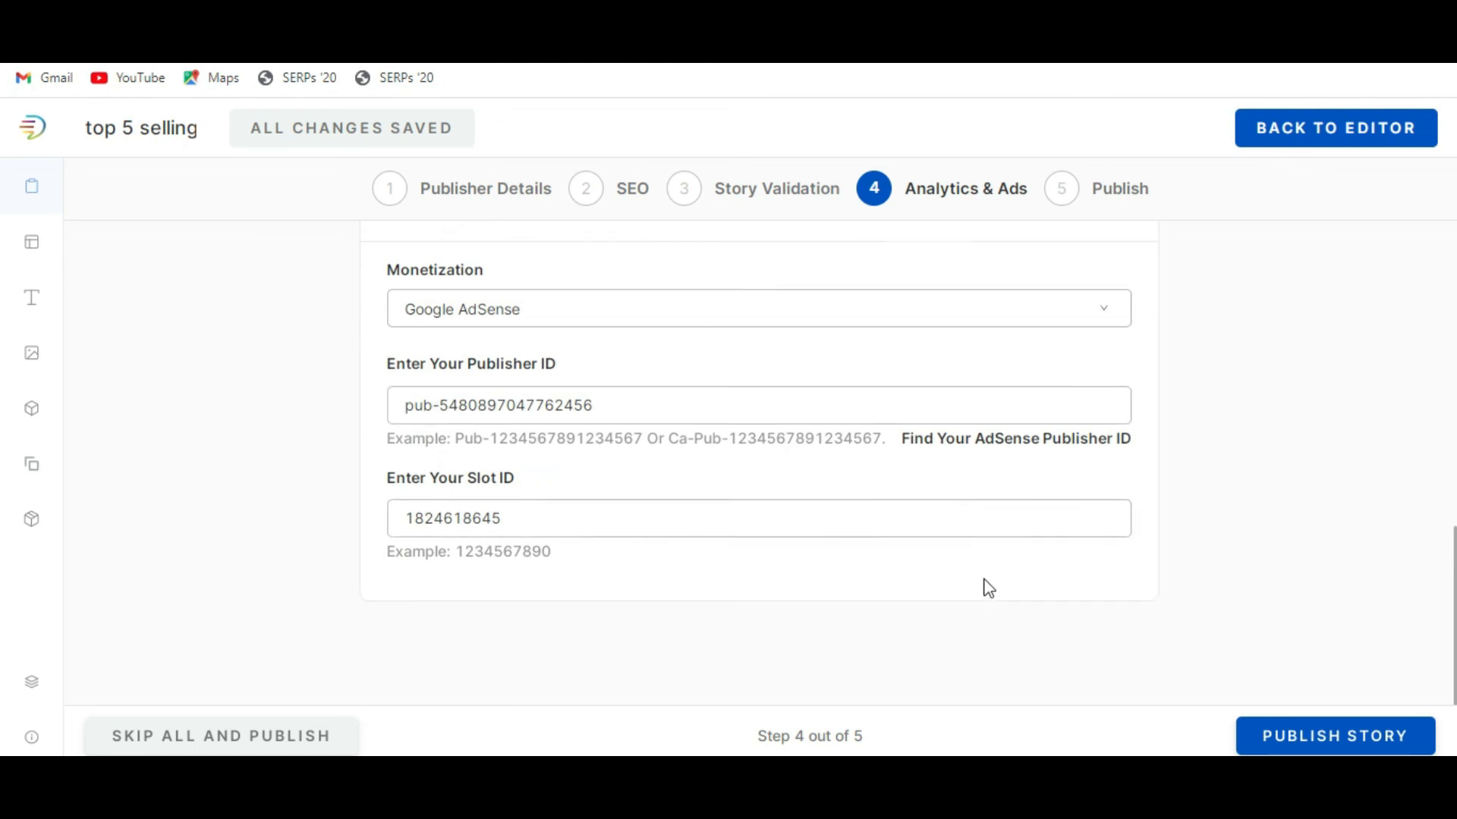
{"action": "scroll", "coordinate": [988, 588], "scroll_direction": "up", "scroll_amount": 4}
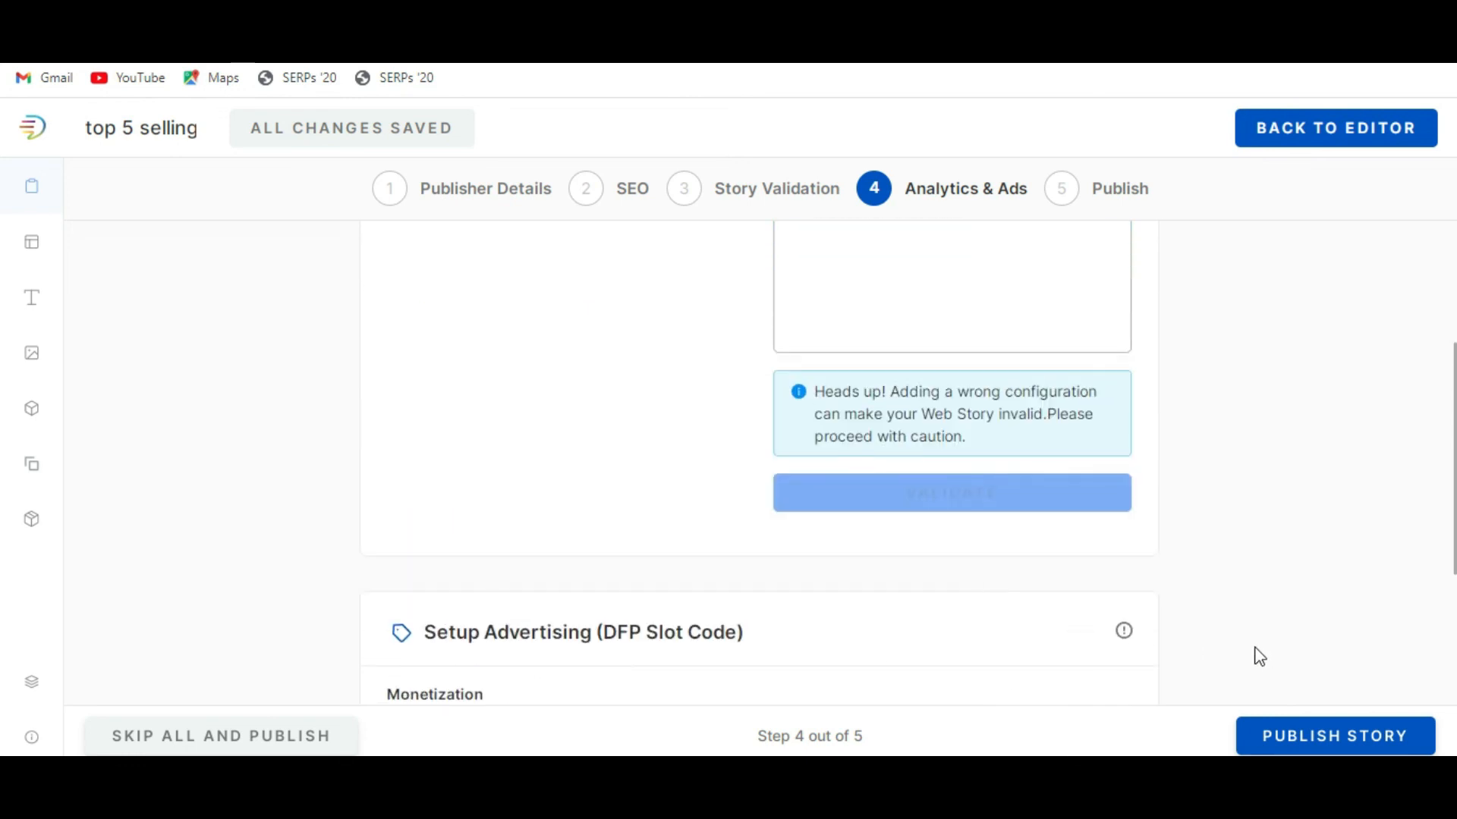
{"action": "scroll", "coordinate": [1254, 653], "scroll_direction": "up", "scroll_amount": 4}
Continue to the publishing stage and choose aviation.jetlinemarvel.net as the story's domain.
{"action": "left_click", "coordinate": [1363, 740]}
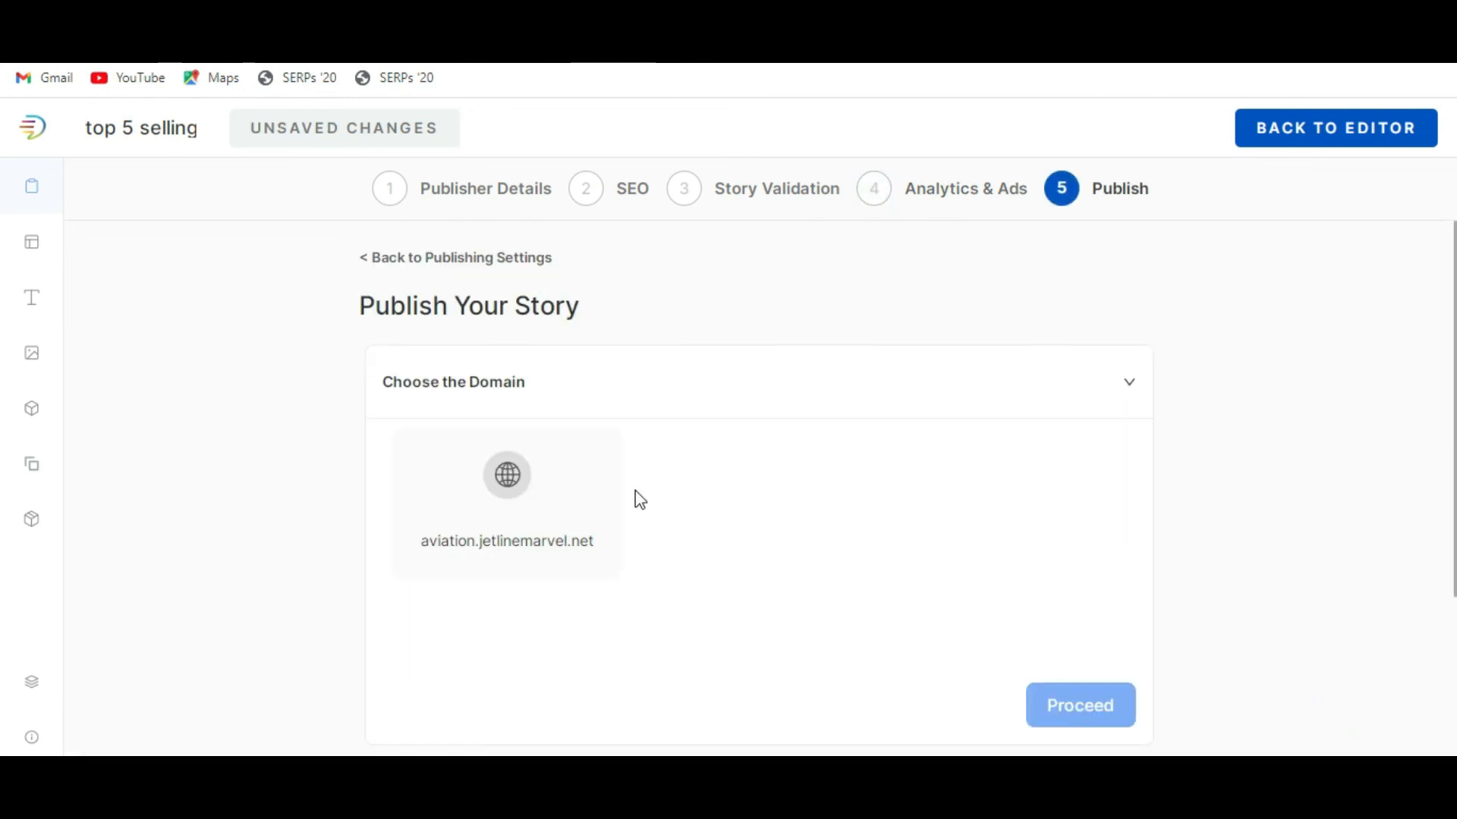
{"action": "left_click", "coordinate": [494, 497]}
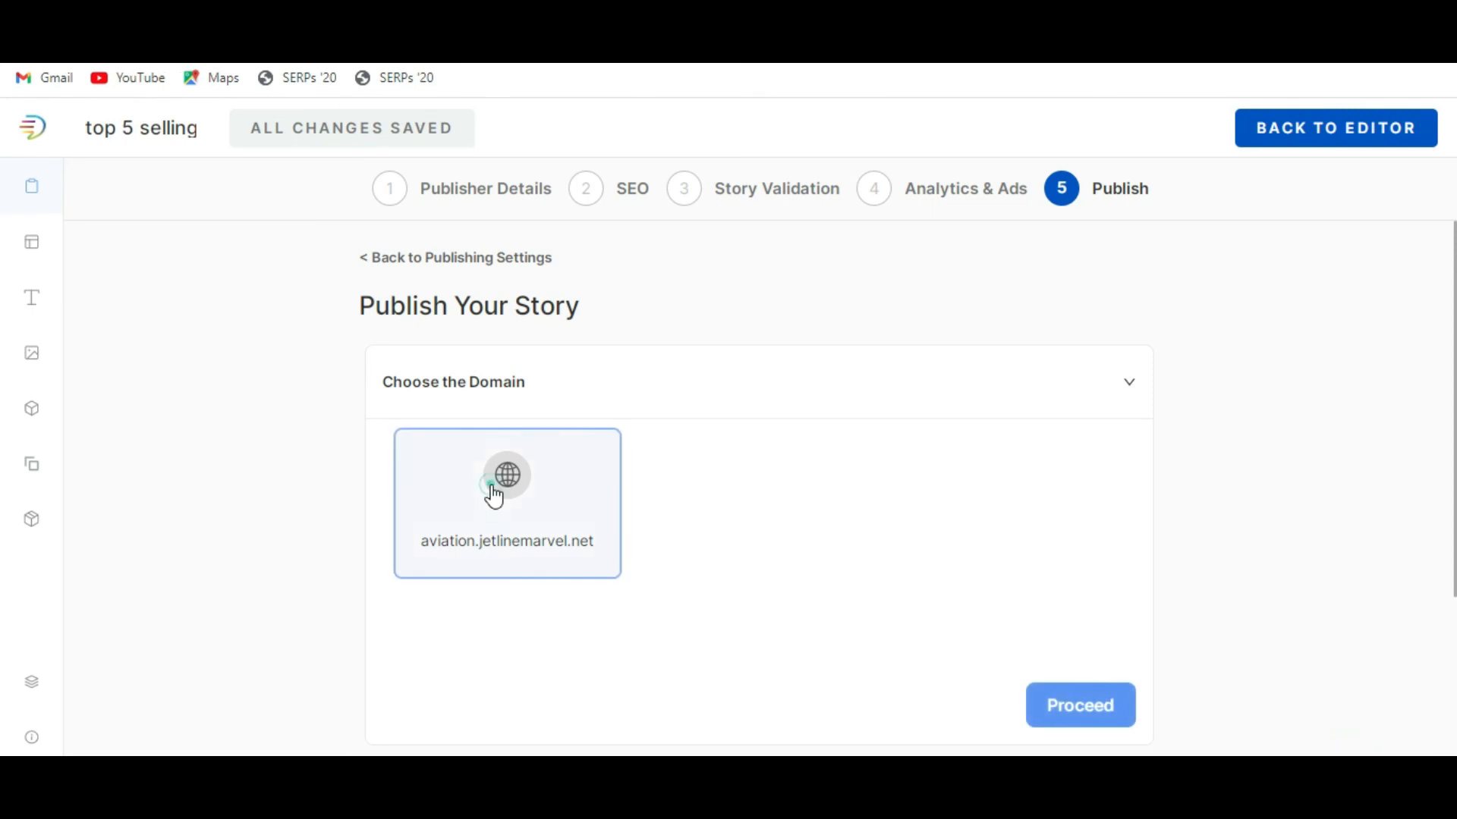
{"action": "left_click", "coordinate": [816, 536]}
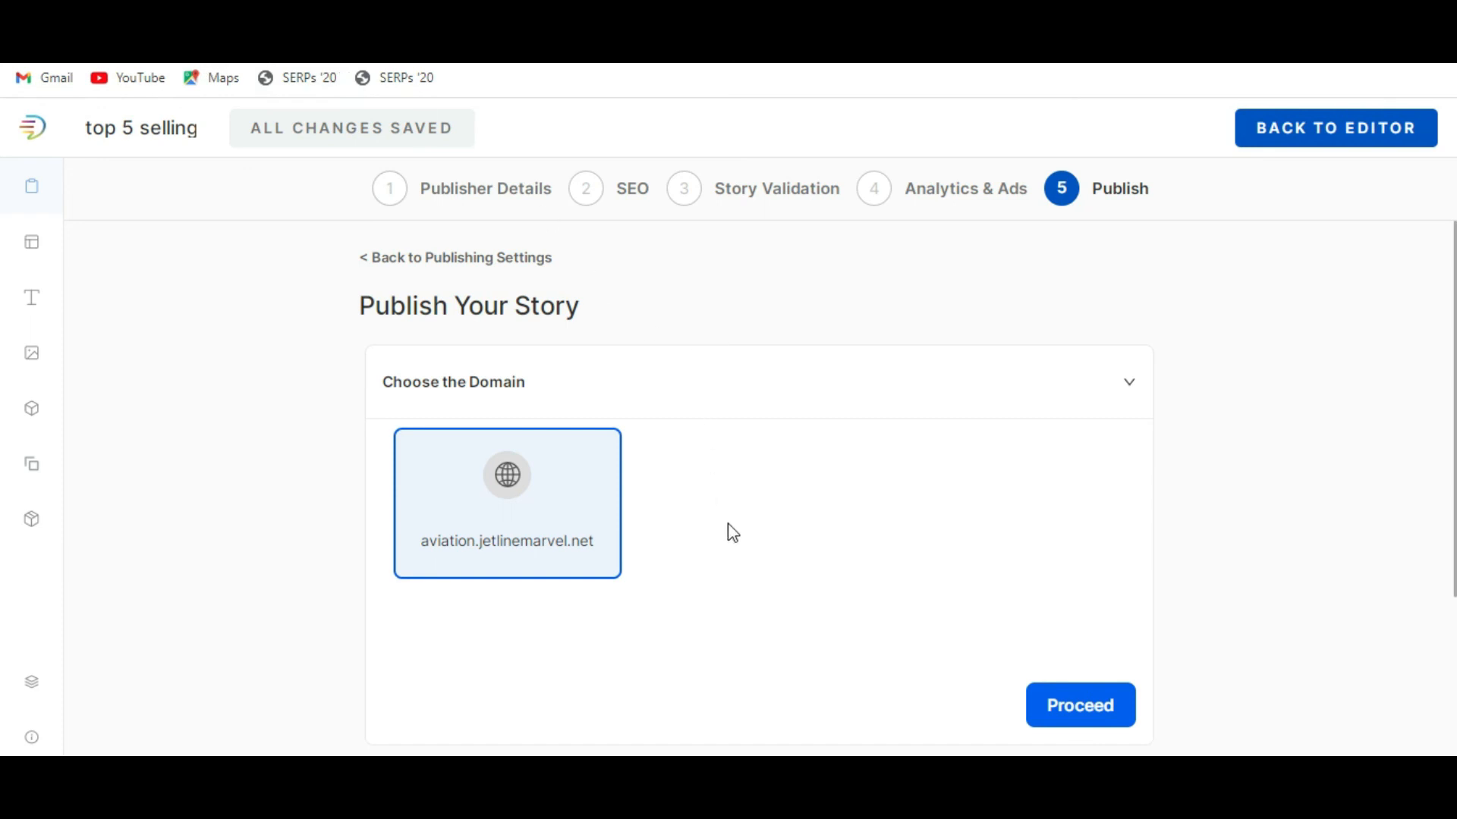
{"action": "left_click", "coordinate": [494, 511]}
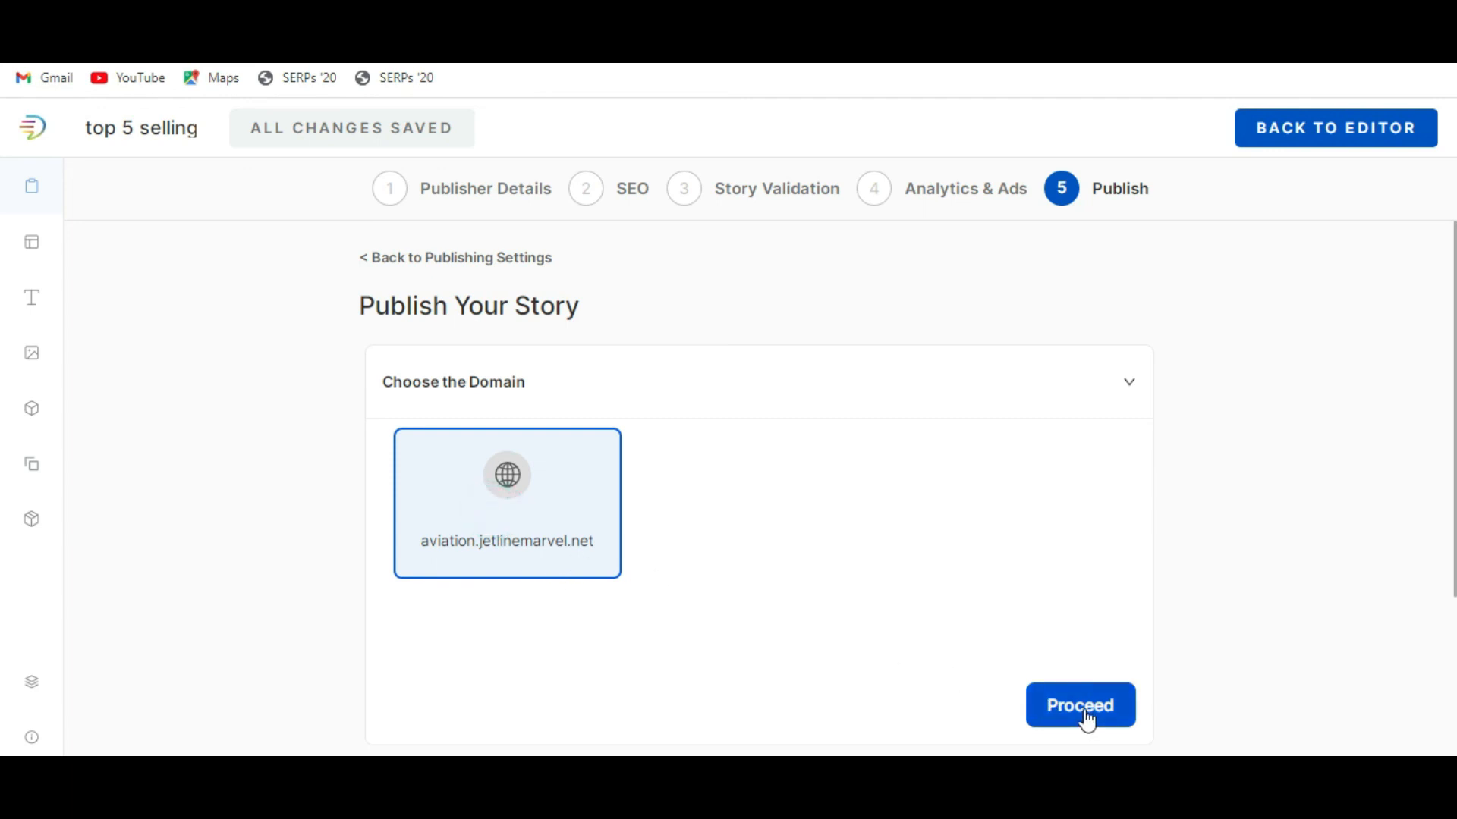
{"action": "scroll", "coordinate": [959, 602], "scroll_direction": "down", "scroll_amount": 3}
{"action": "left_click", "coordinate": [1089, 497]}
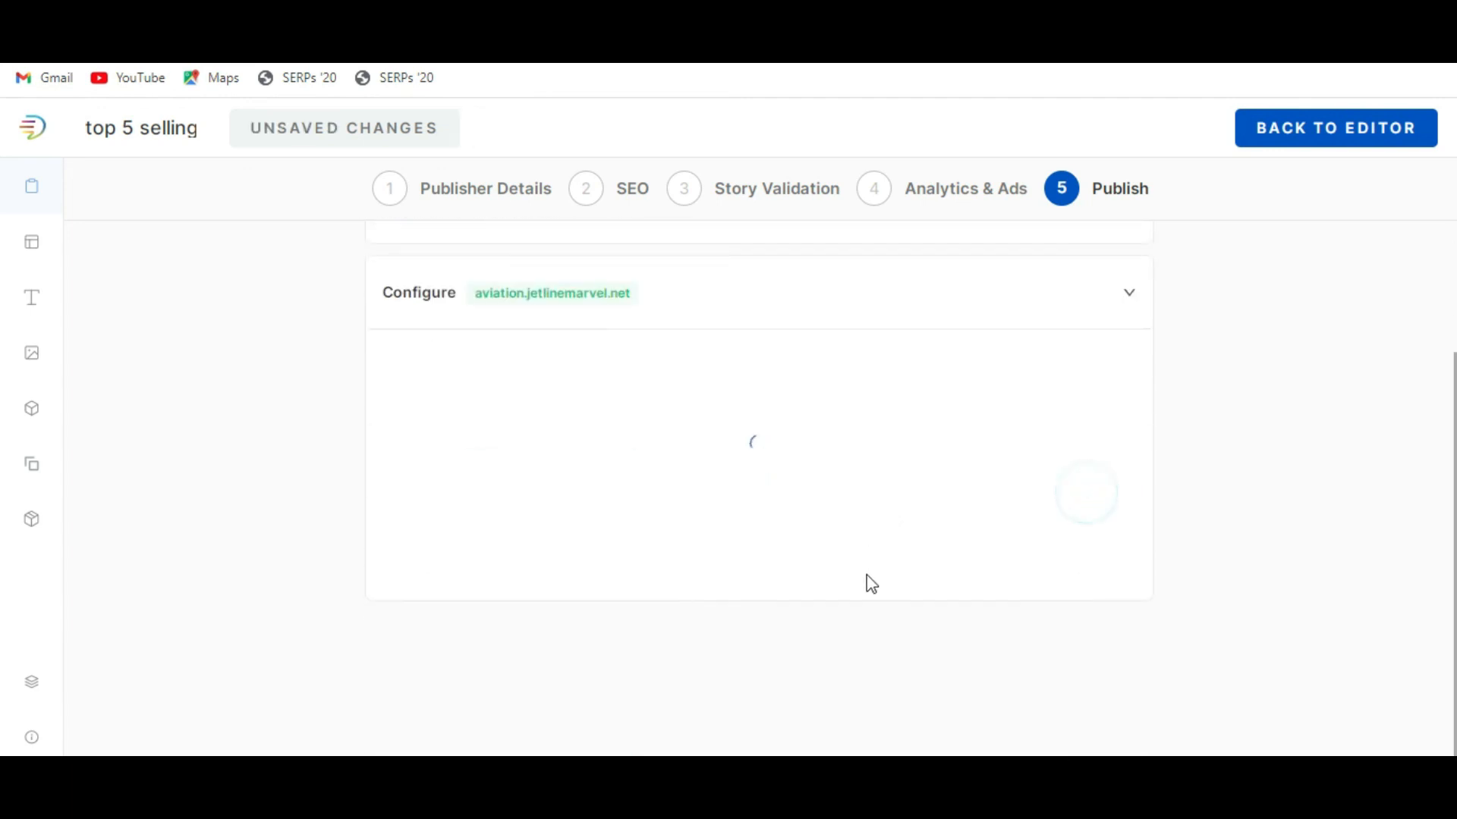
Check the story's web address and the publish and schedule options for the chosen domain.
{"action": "scroll", "coordinate": [871, 584], "scroll_direction": "up", "scroll_amount": 2}
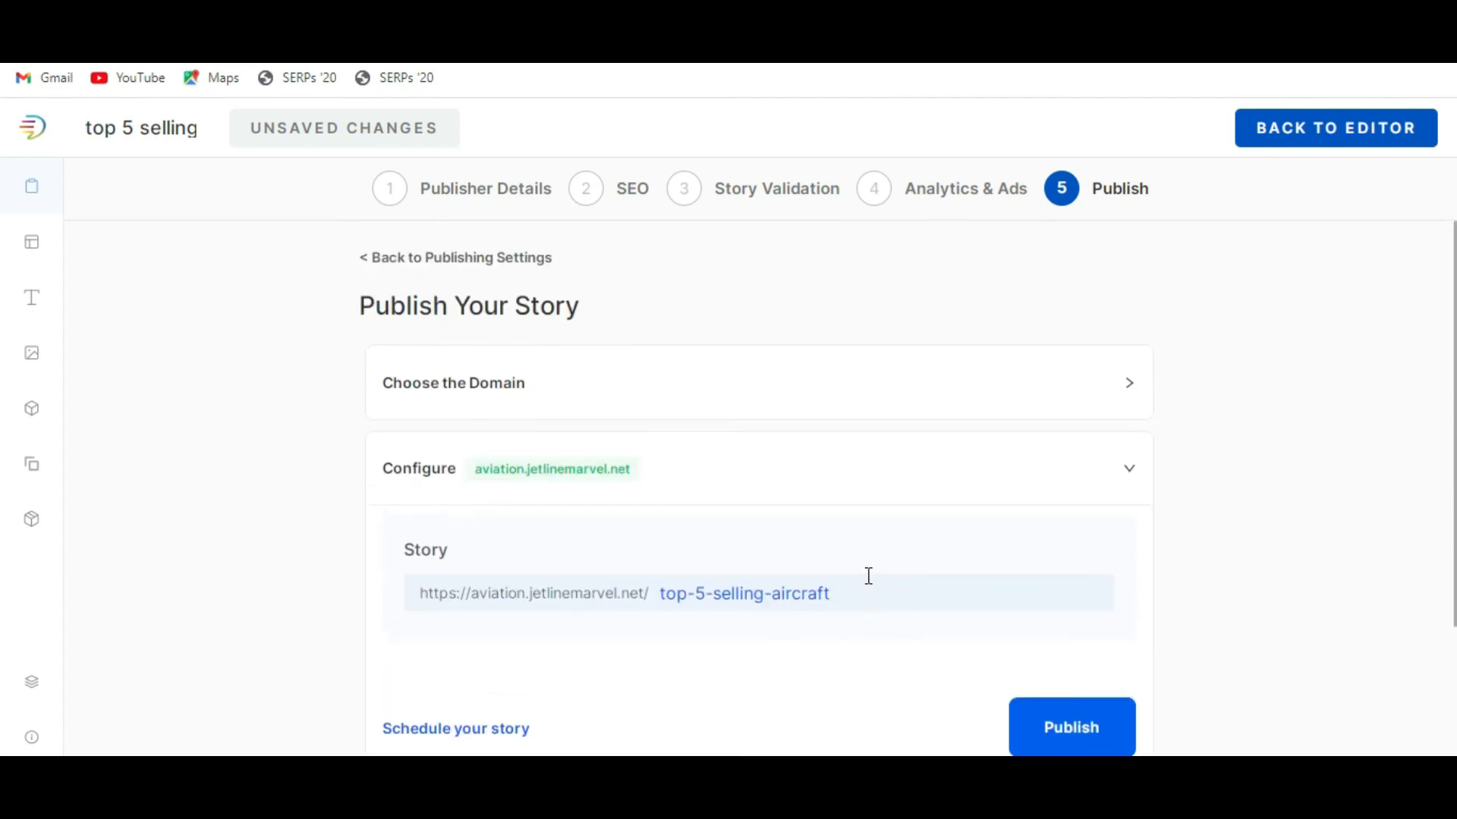
{"action": "scroll", "coordinate": [1063, 629], "scroll_direction": "down", "scroll_amount": 1}
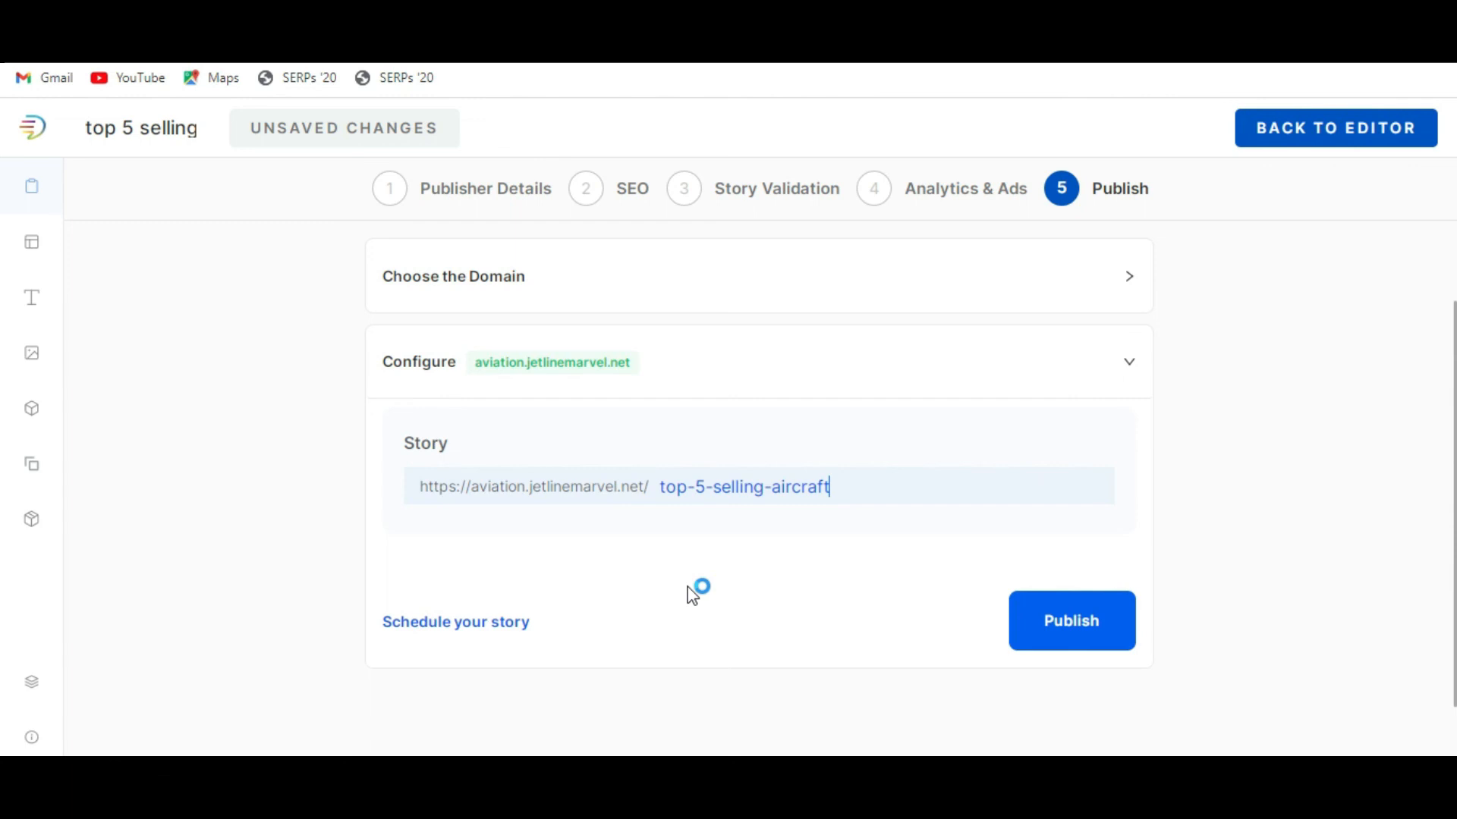
{"action": "scroll", "coordinate": [681, 590], "scroll_direction": "up", "scroll_amount": 1}
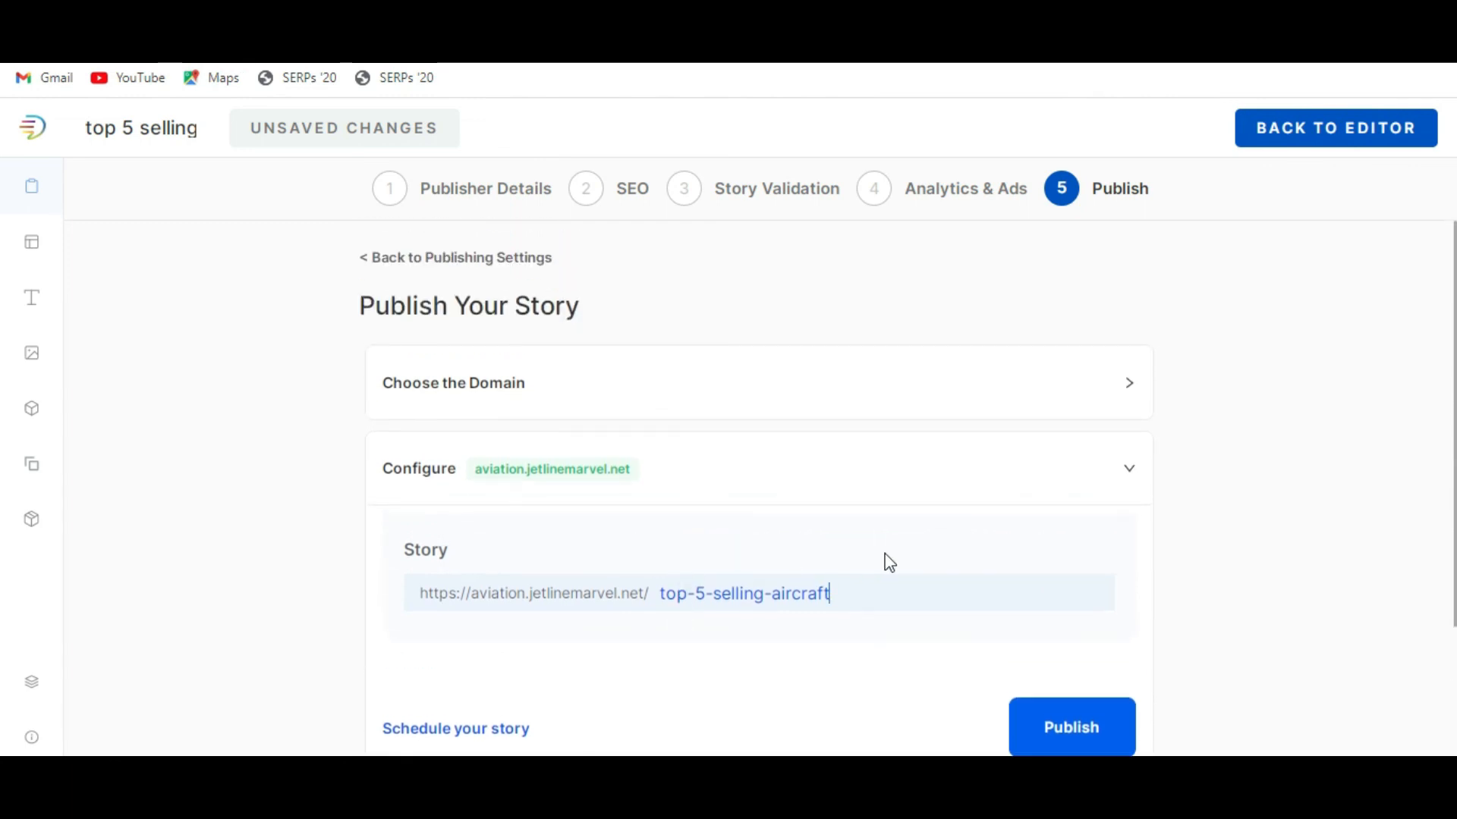
{"action": "scroll", "coordinate": [886, 560], "scroll_direction": "down", "scroll_amount": 1}
{"action": "scroll", "coordinate": [886, 560], "scroll_direction": "up", "scroll_amount": 1}
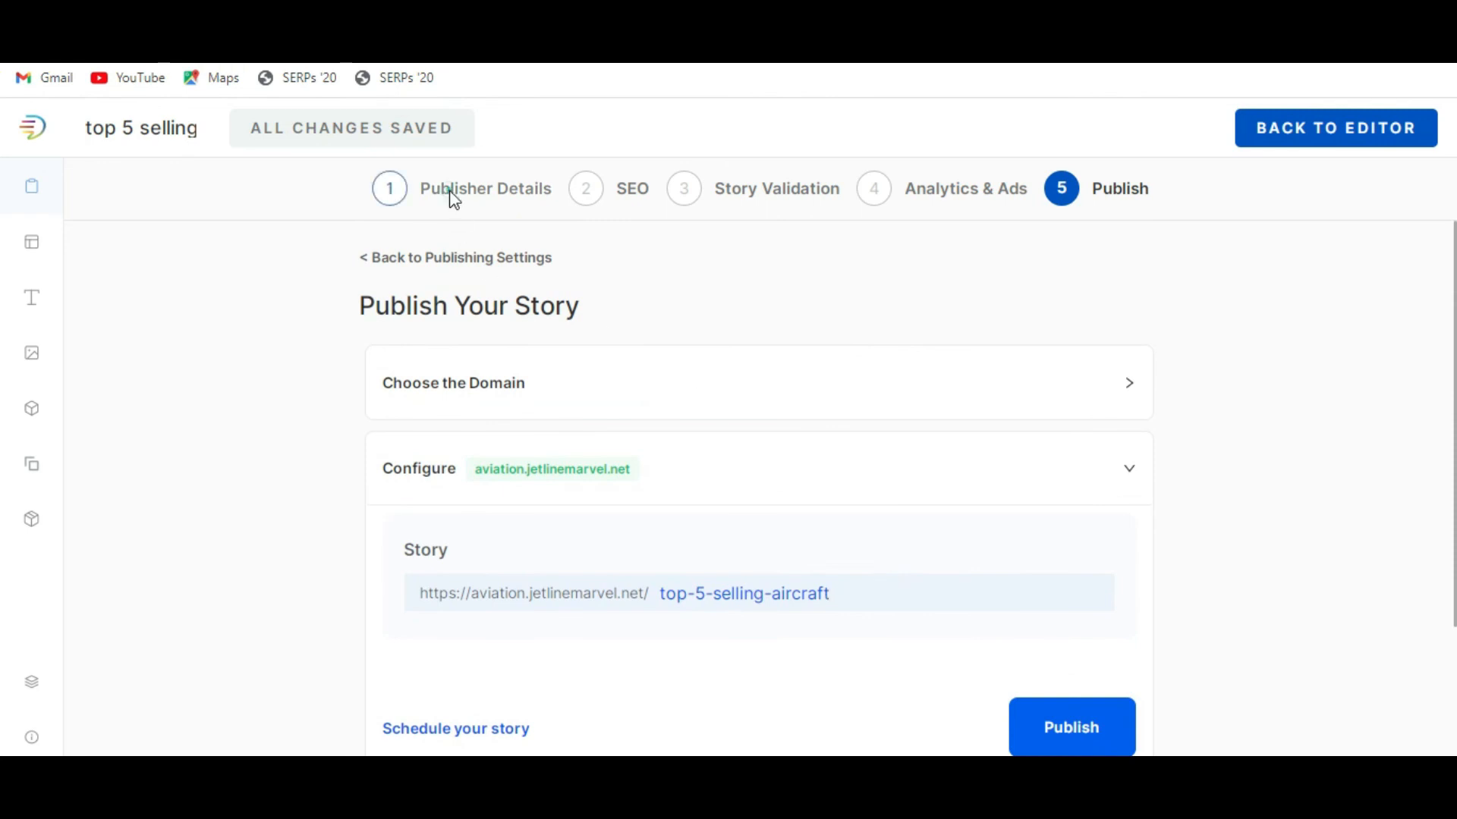
Return to Publisher Details and review the story title, language, publisher name, logo, favicon and poster images.
{"action": "left_click", "coordinate": [452, 199]}
{"action": "scroll", "coordinate": [745, 453], "scroll_direction": "down", "scroll_amount": 4}
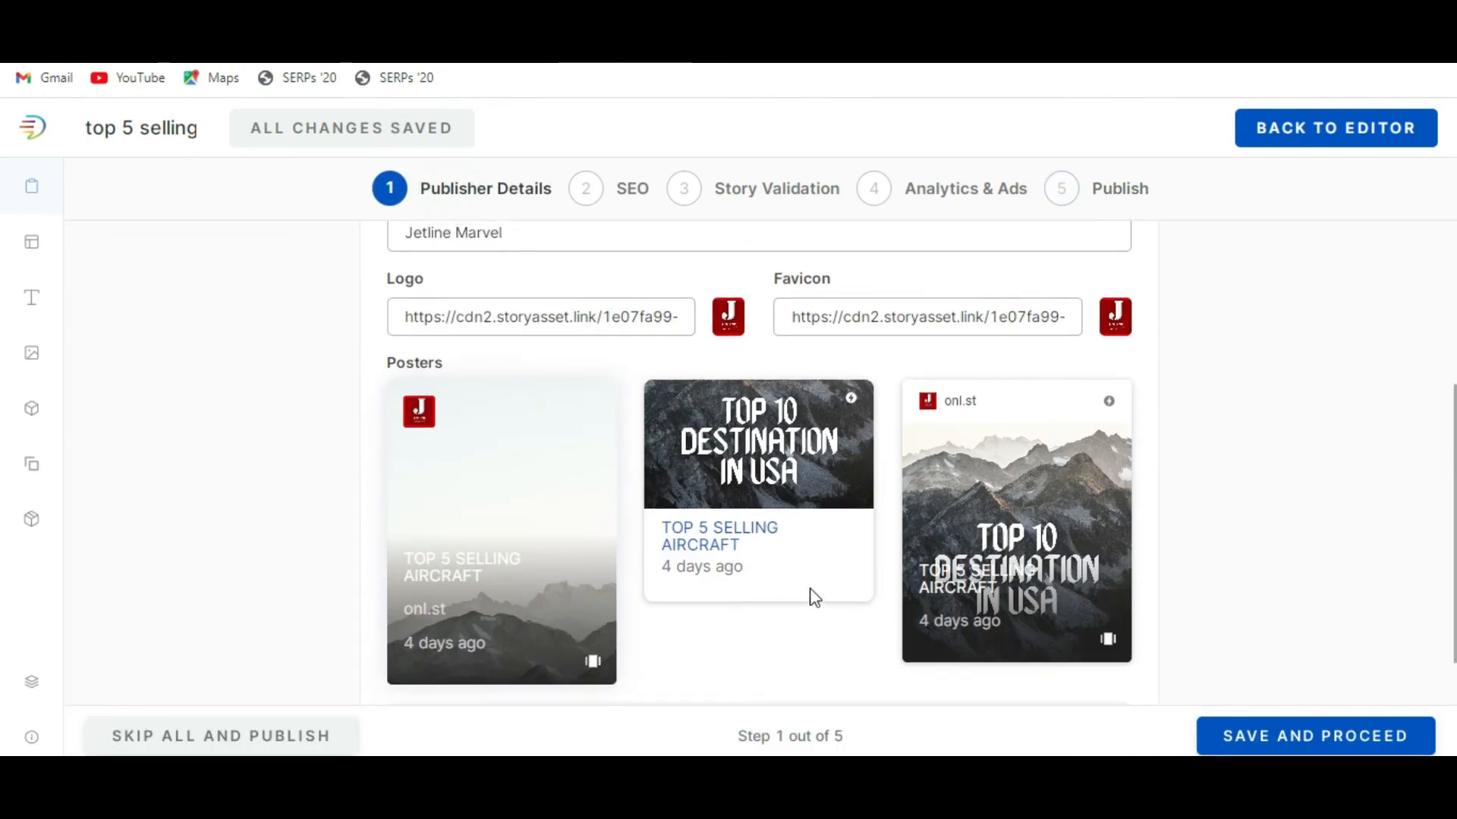
{"action": "scroll", "coordinate": [815, 597], "scroll_direction": "up", "scroll_amount": 4}
{"action": "scroll", "coordinate": [775, 476], "scroll_direction": "down", "scroll_amount": 6}
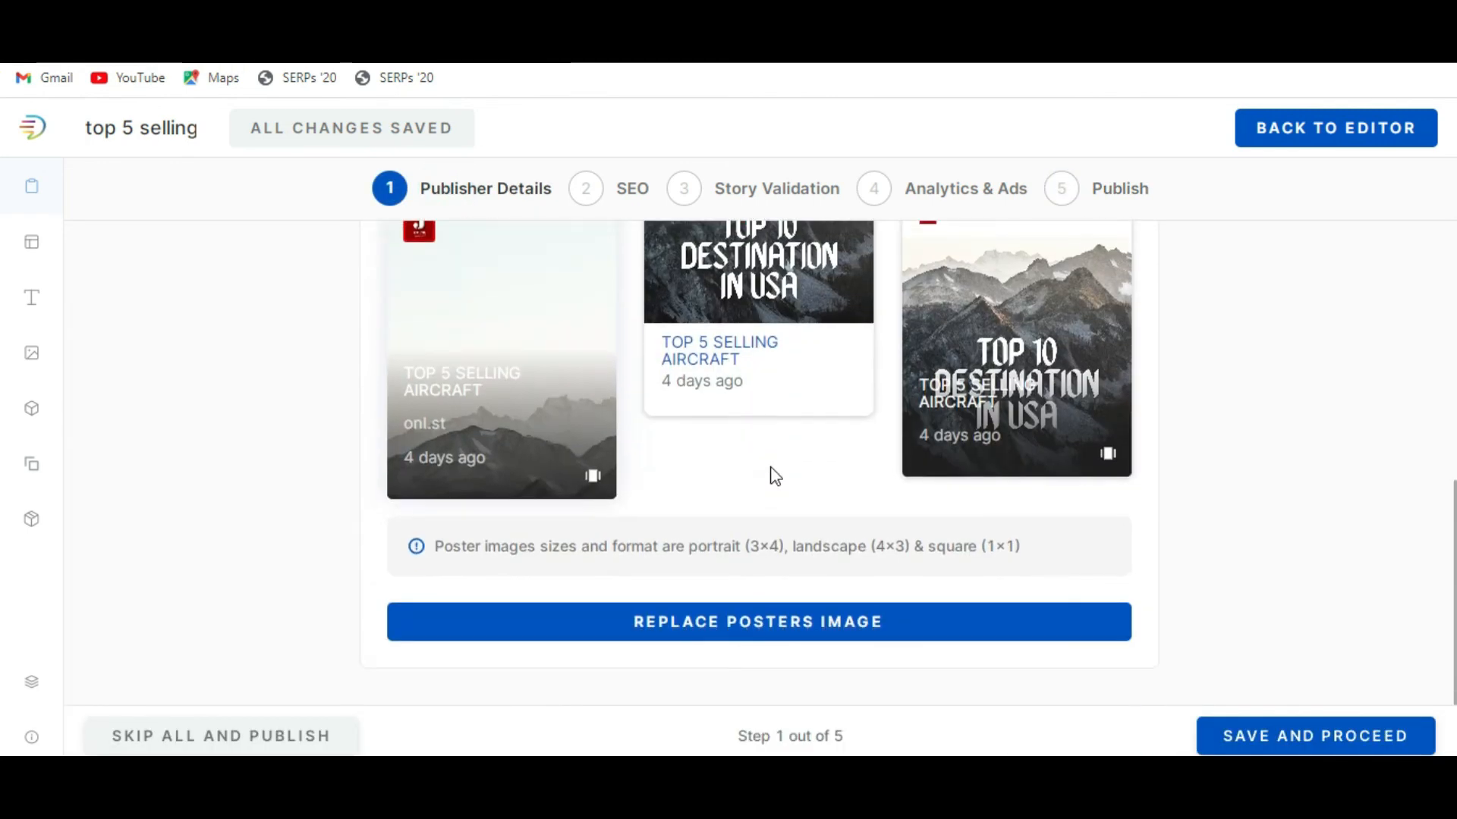
{"action": "scroll", "coordinate": [774, 476], "scroll_direction": "up", "scroll_amount": 6}
{"action": "scroll", "coordinate": [774, 478], "scroll_direction": "down", "scroll_amount": 6}
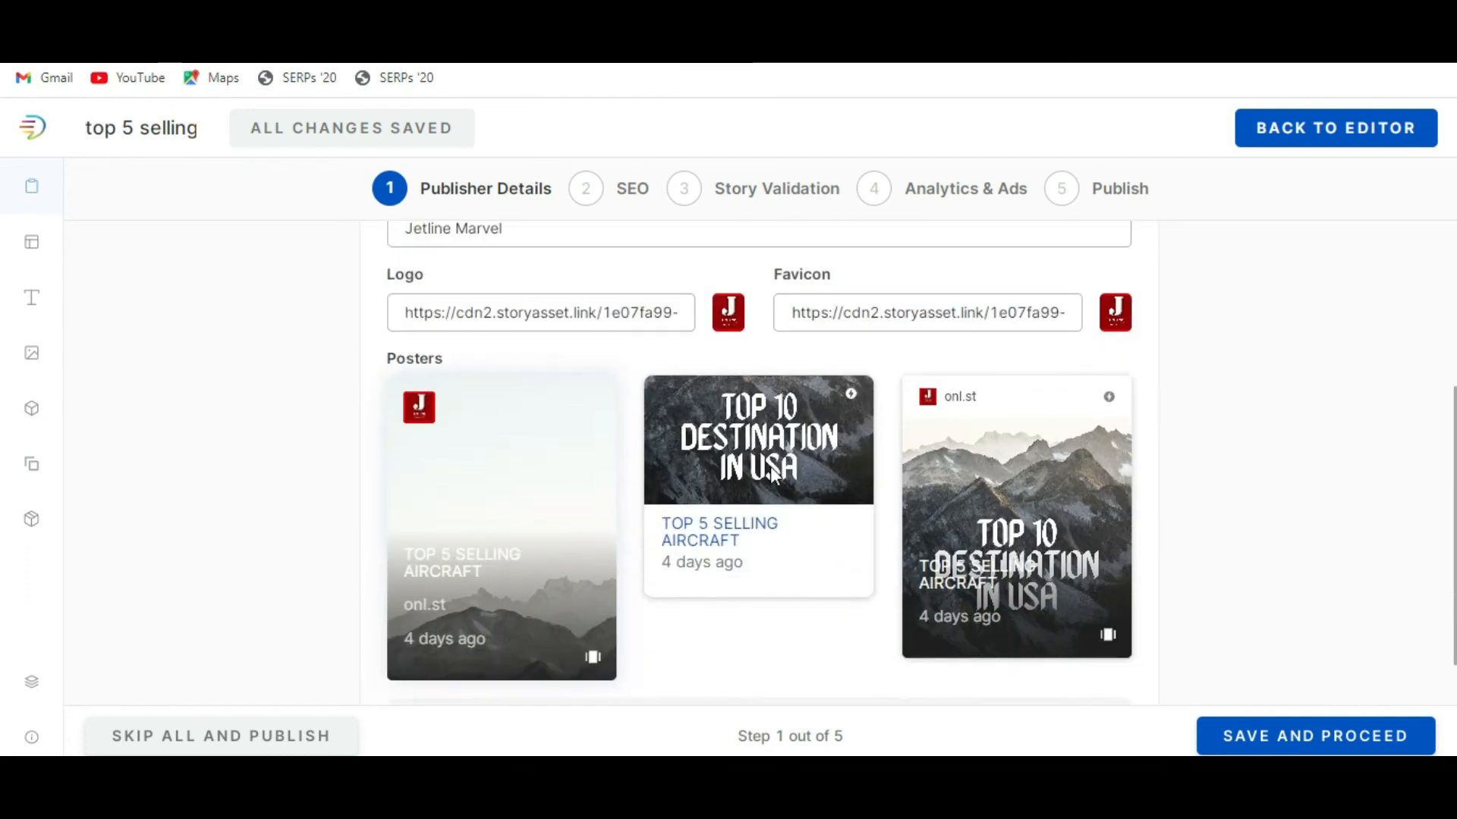
{"action": "scroll", "coordinate": [782, 545], "scroll_direction": "up", "scroll_amount": 6}
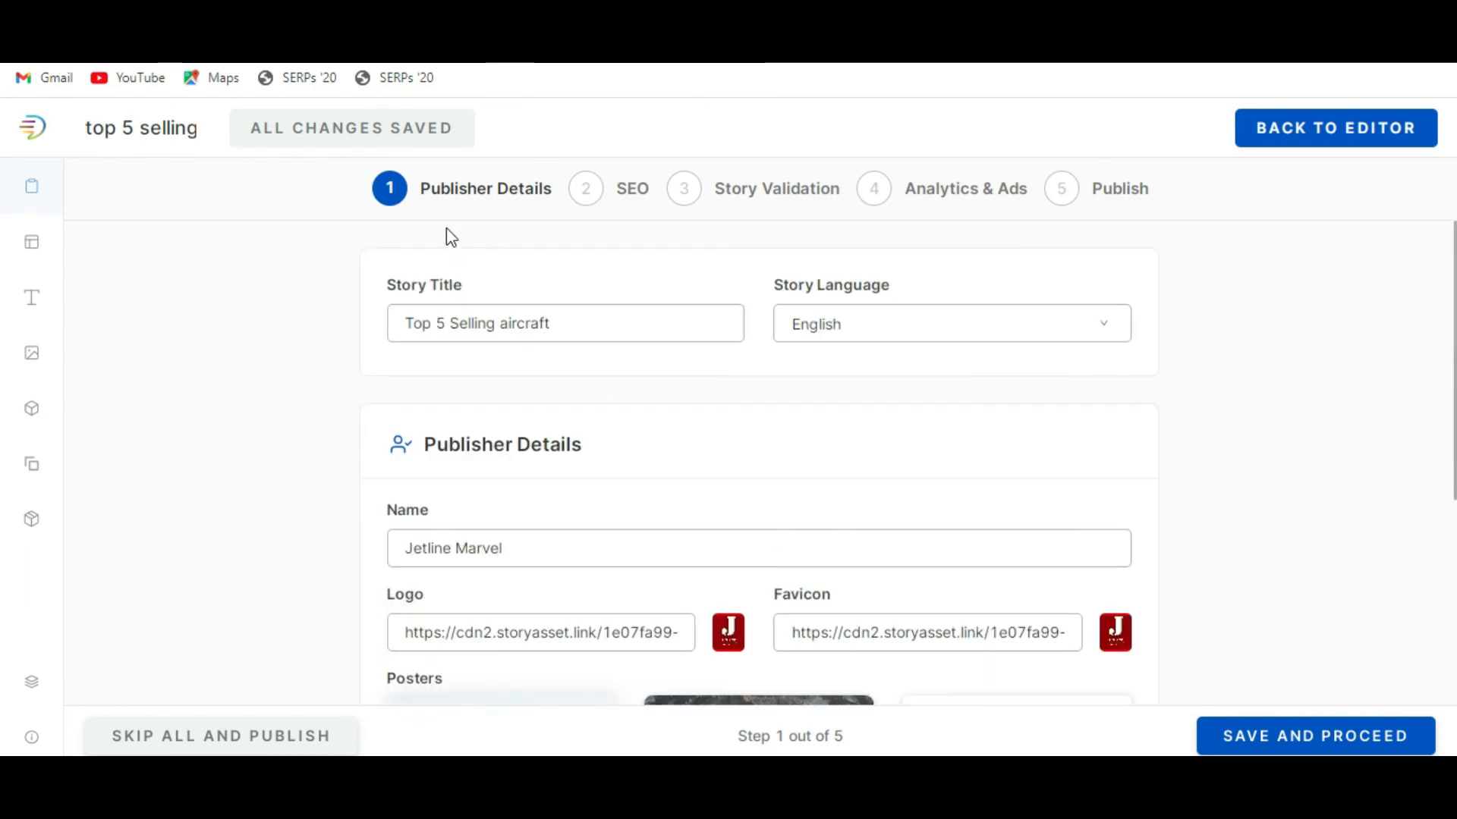
{"action": "scroll", "coordinate": [751, 486], "scroll_direction": "down", "scroll_amount": 6}
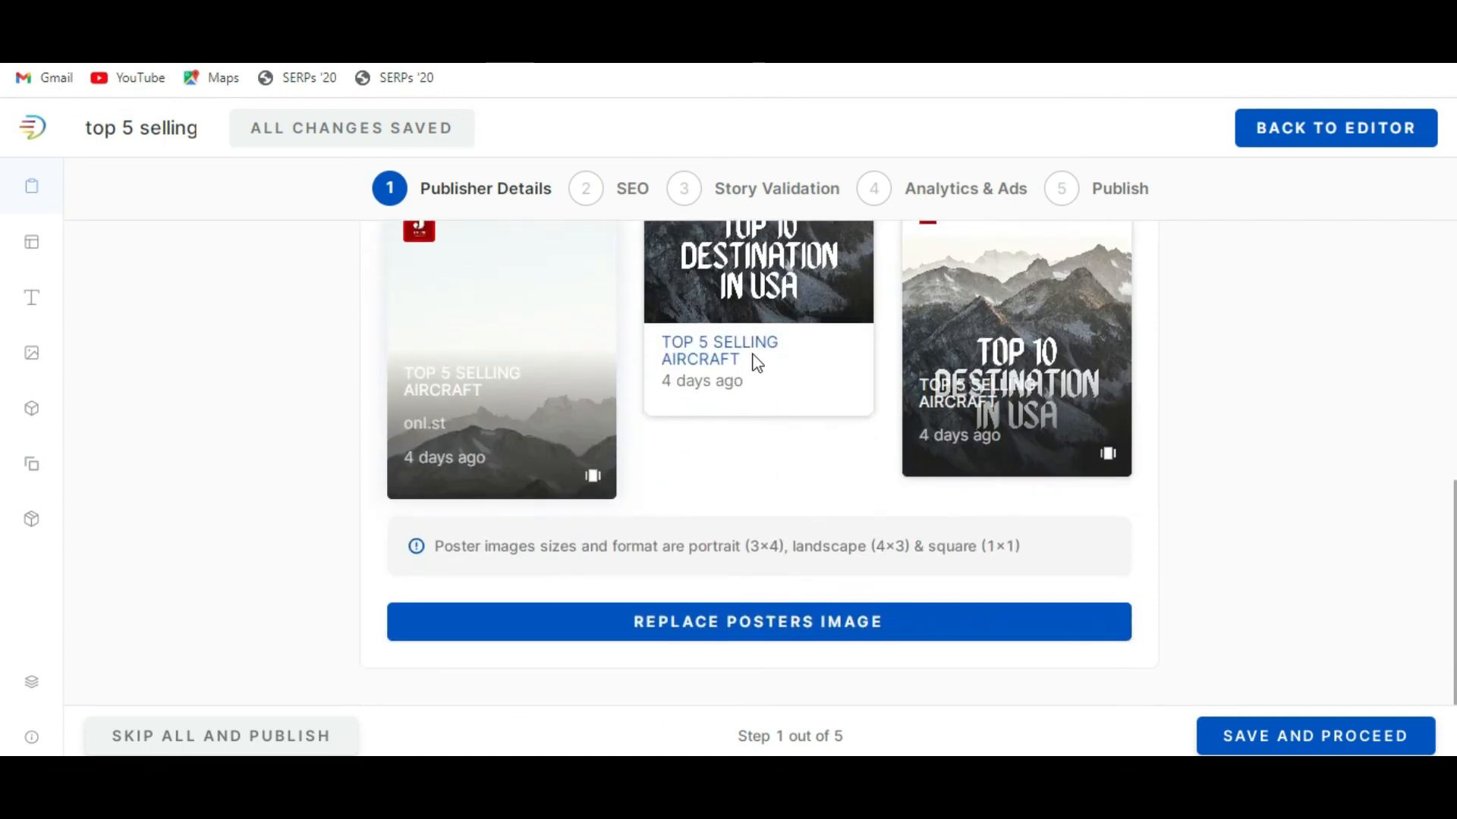
{"action": "scroll", "coordinate": [789, 430], "scroll_direction": "up", "scroll_amount": 6}
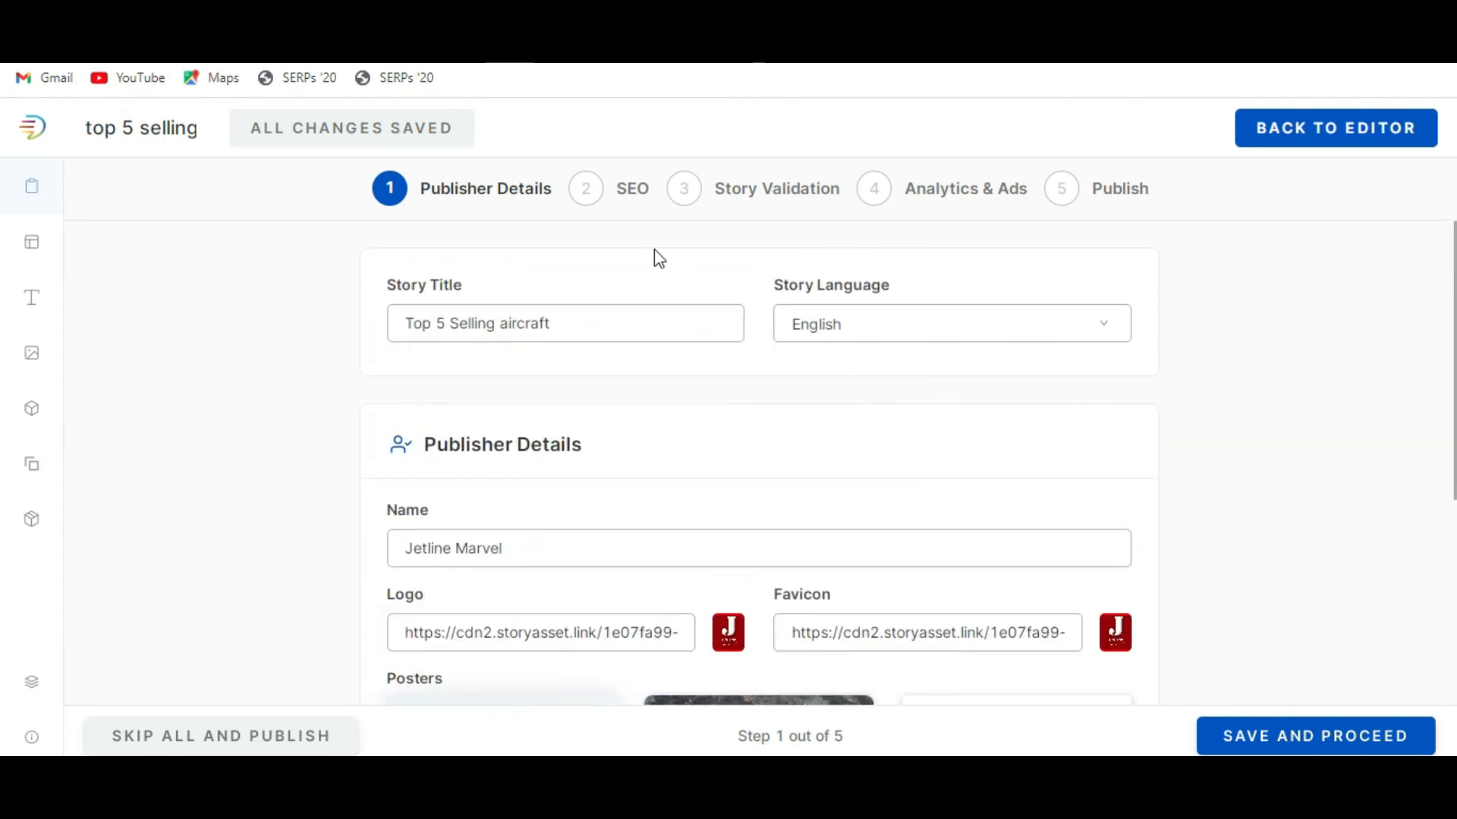
Review the remaining publishing stages in order, from the SEO details through Story Validation and Analytics & Ads to the domain choice under Publish.
{"action": "left_click", "coordinate": [585, 190]}
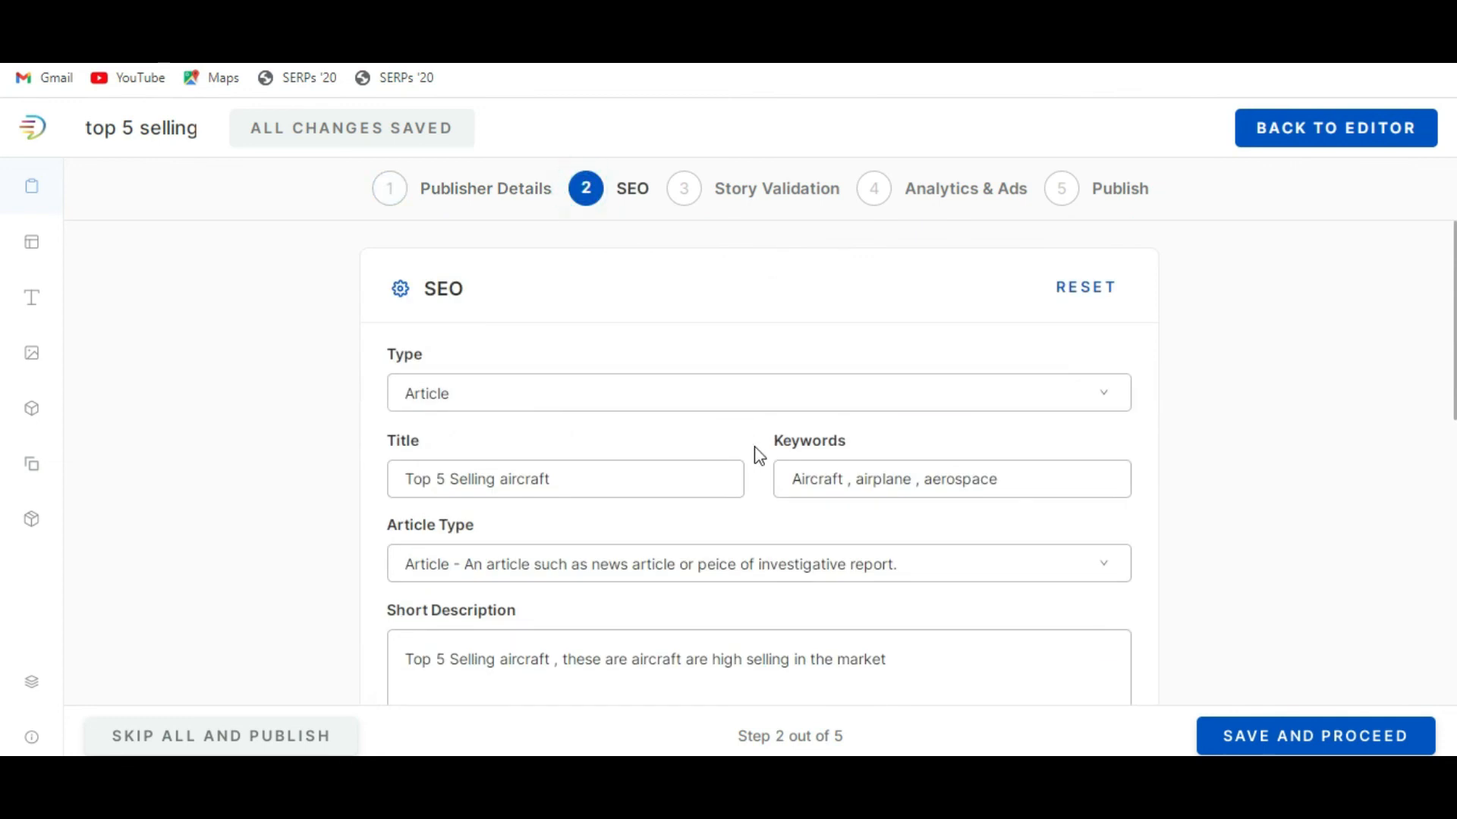
{"action": "scroll", "coordinate": [757, 451], "scroll_direction": "down", "scroll_amount": 3}
{"action": "scroll", "coordinate": [763, 455], "scroll_direction": "down", "scroll_amount": 4}
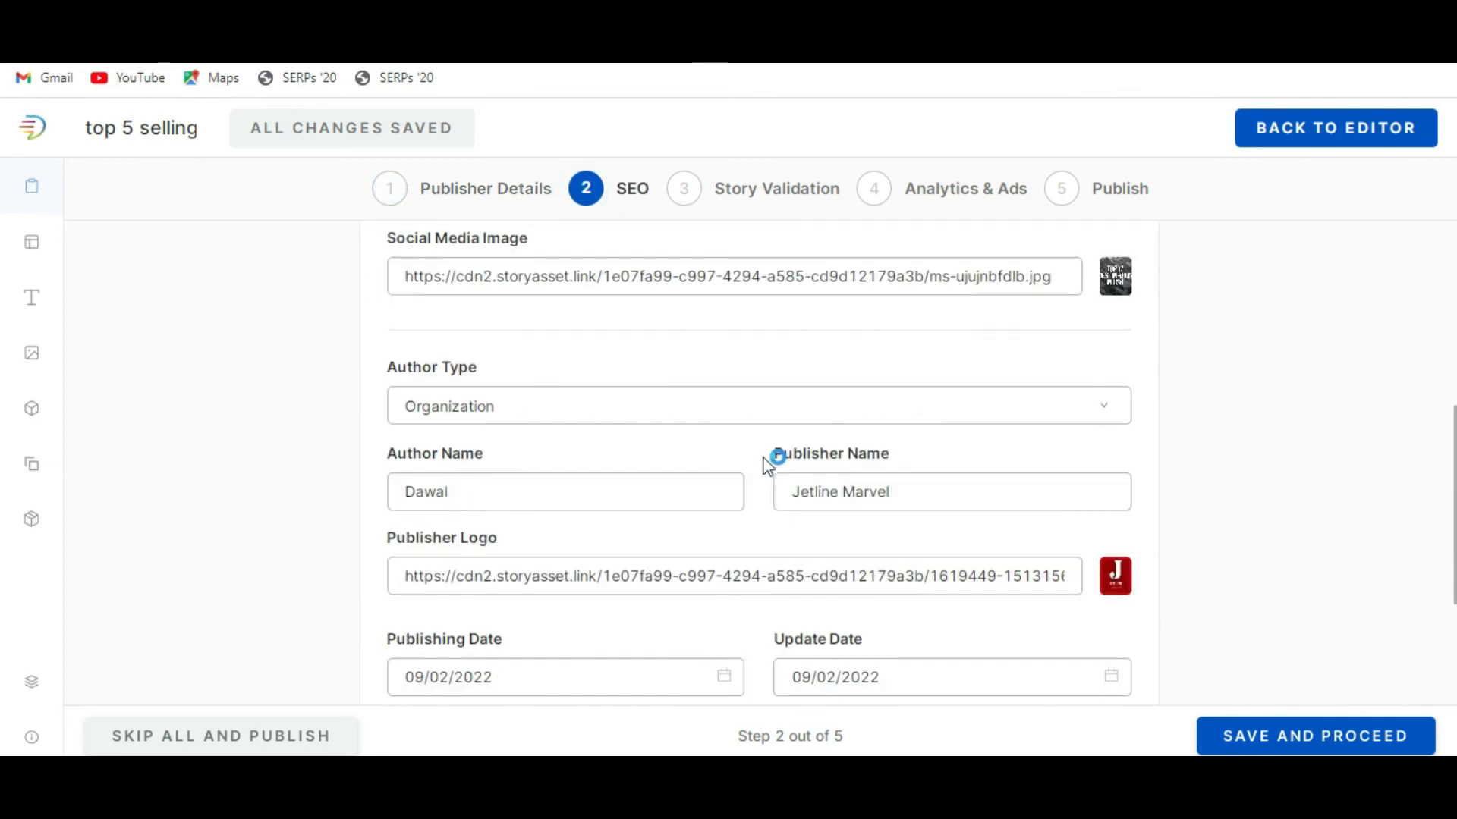
{"action": "left_click", "coordinate": [767, 192]}
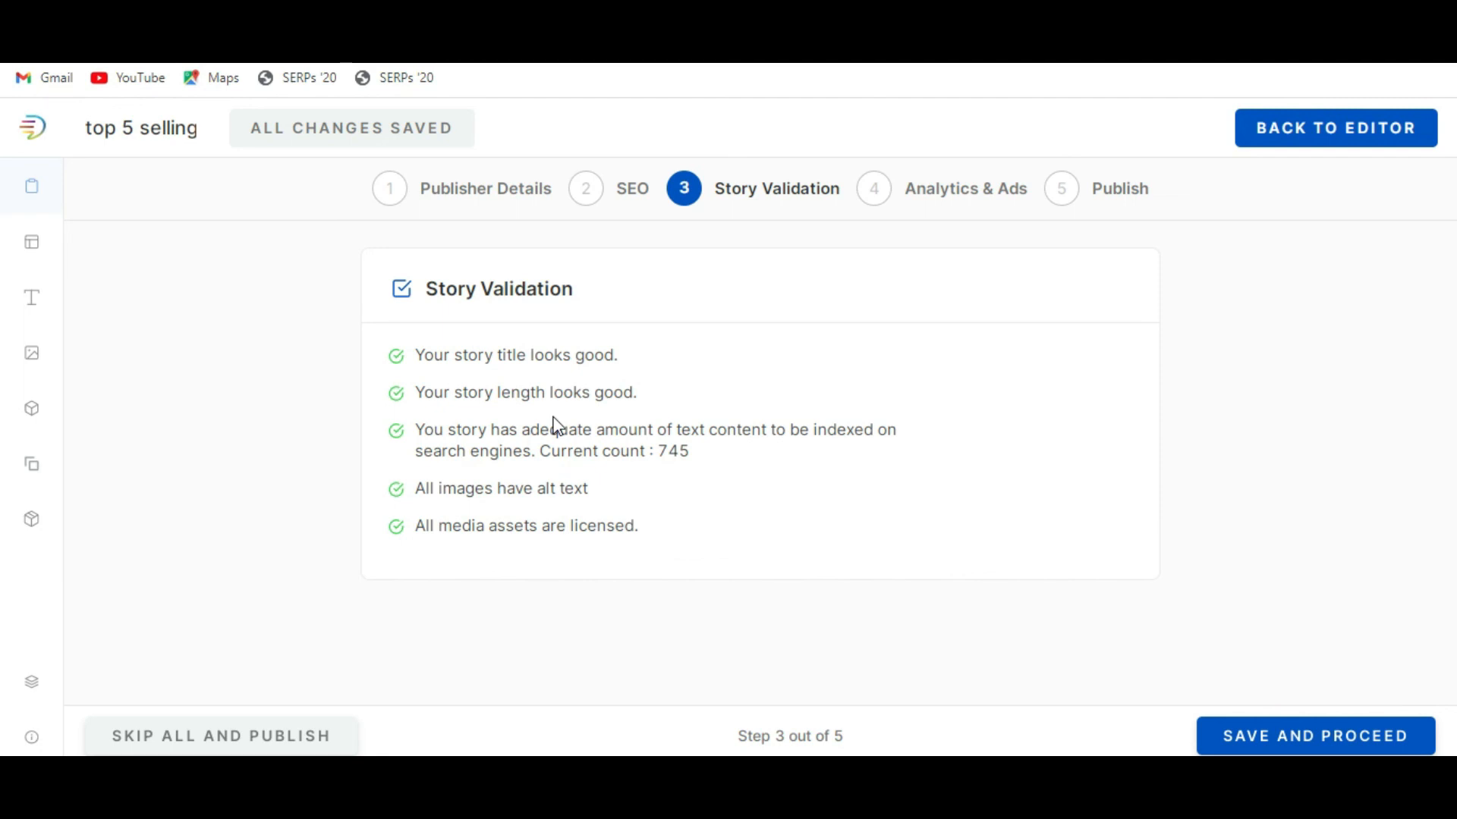
{"action": "left_click", "coordinate": [872, 196]}
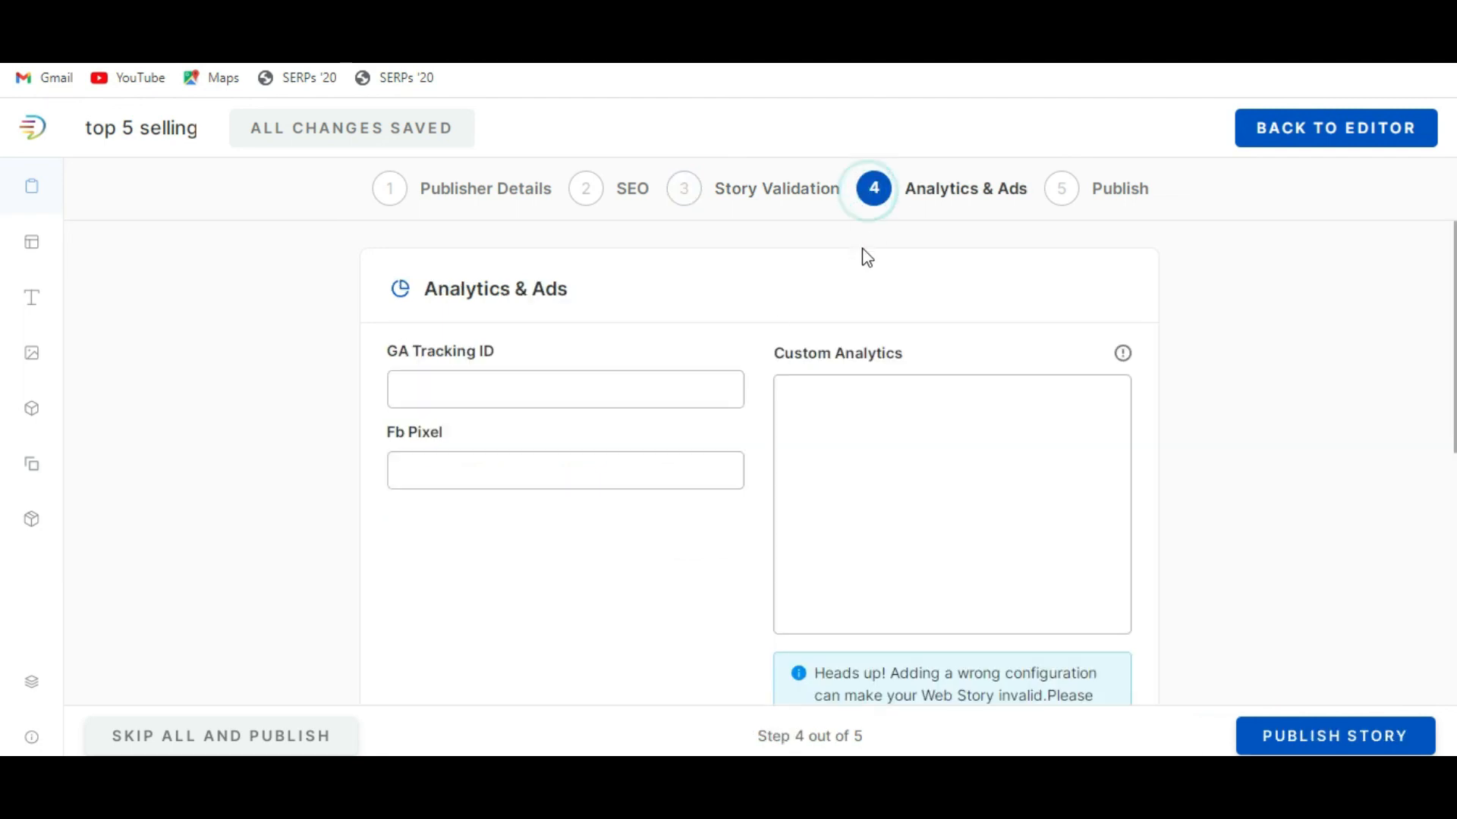
{"action": "left_click", "coordinate": [1075, 199]}
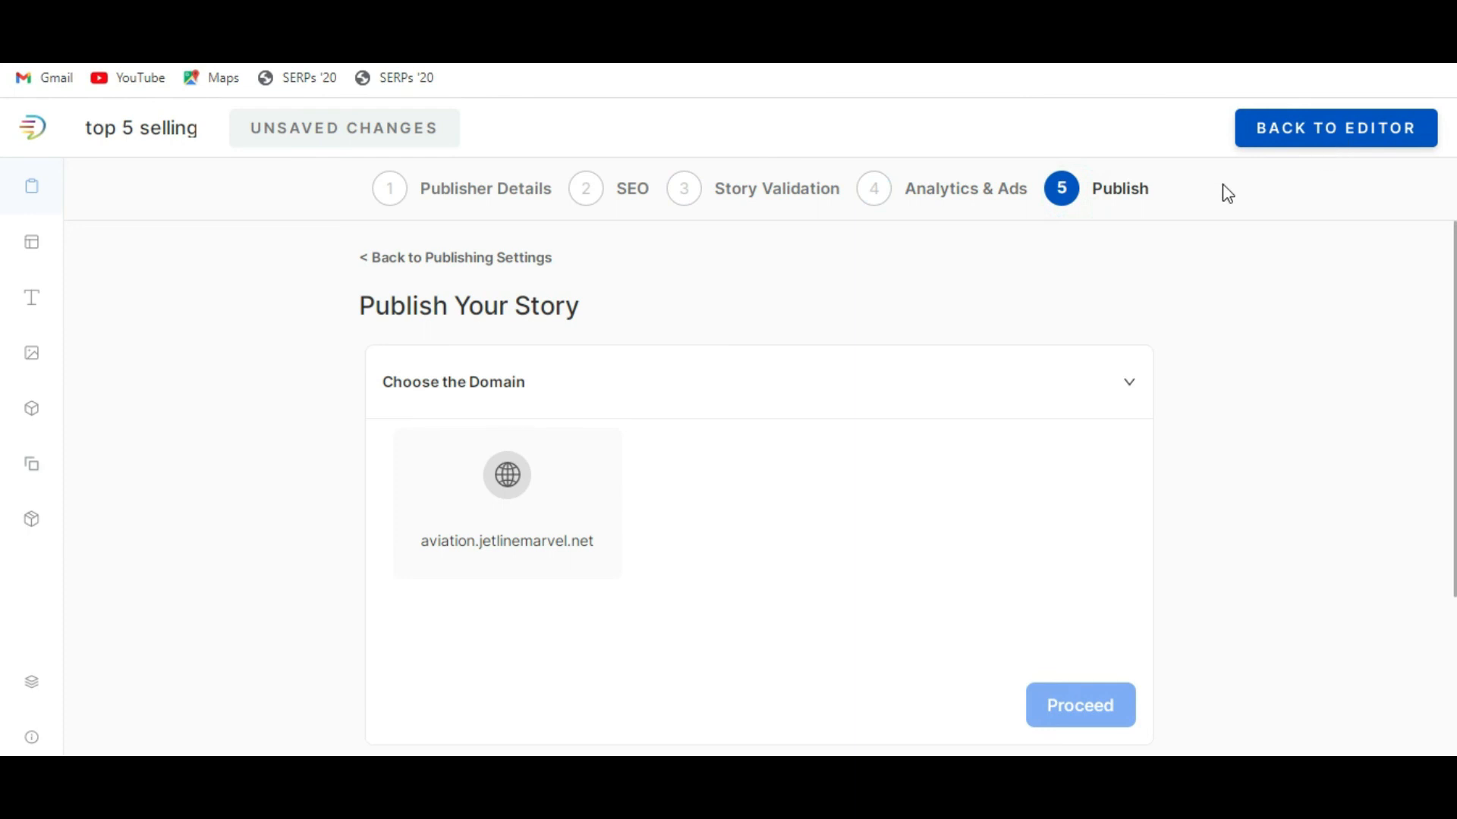
Return to the story editor and look over the Airbus A320neo slide from its heading to its description text.
{"action": "left_click", "coordinate": [1343, 136]}
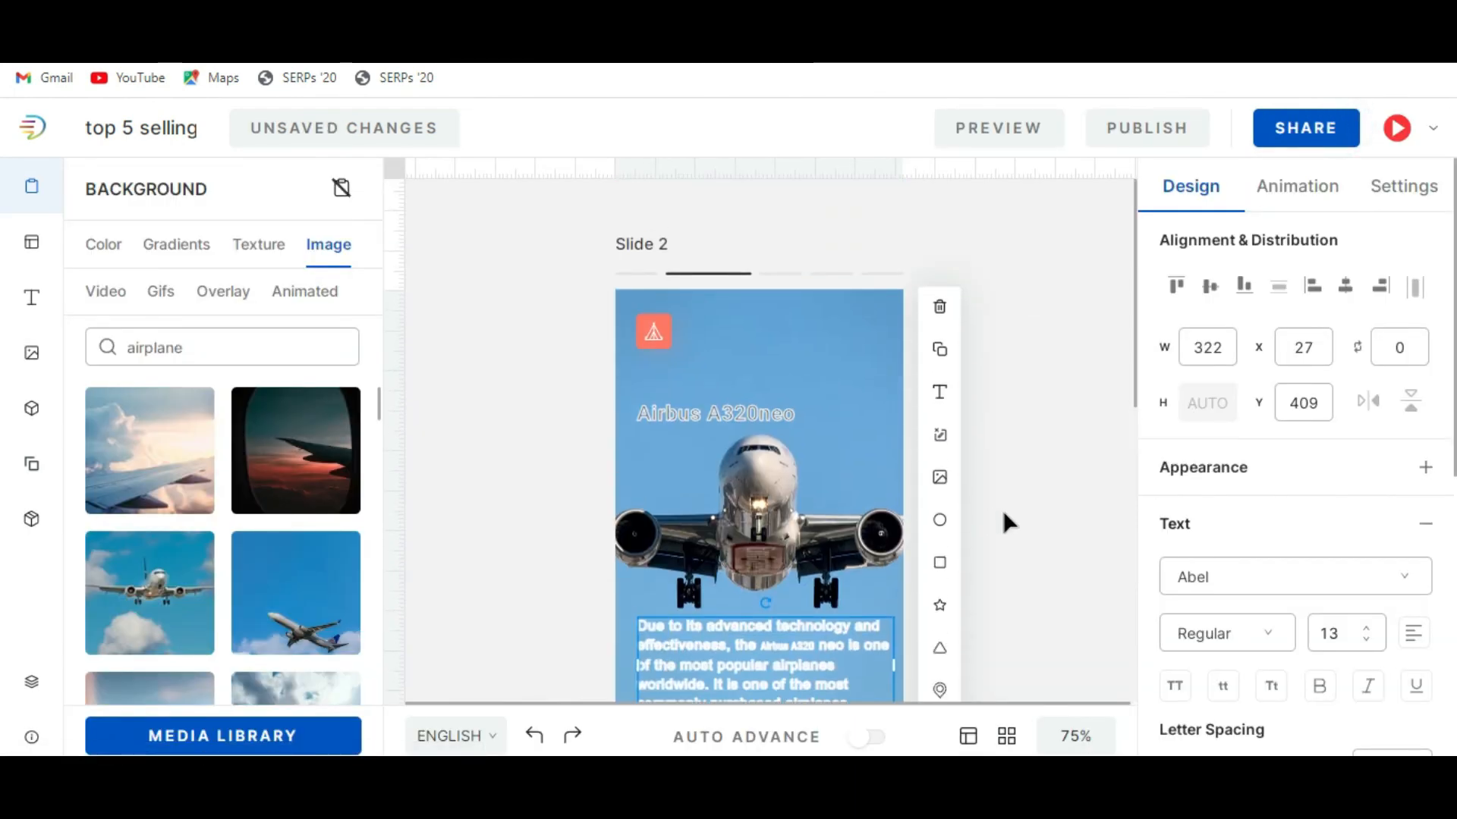
{"action": "scroll", "coordinate": [1003, 514], "scroll_direction": "down", "scroll_amount": 3}
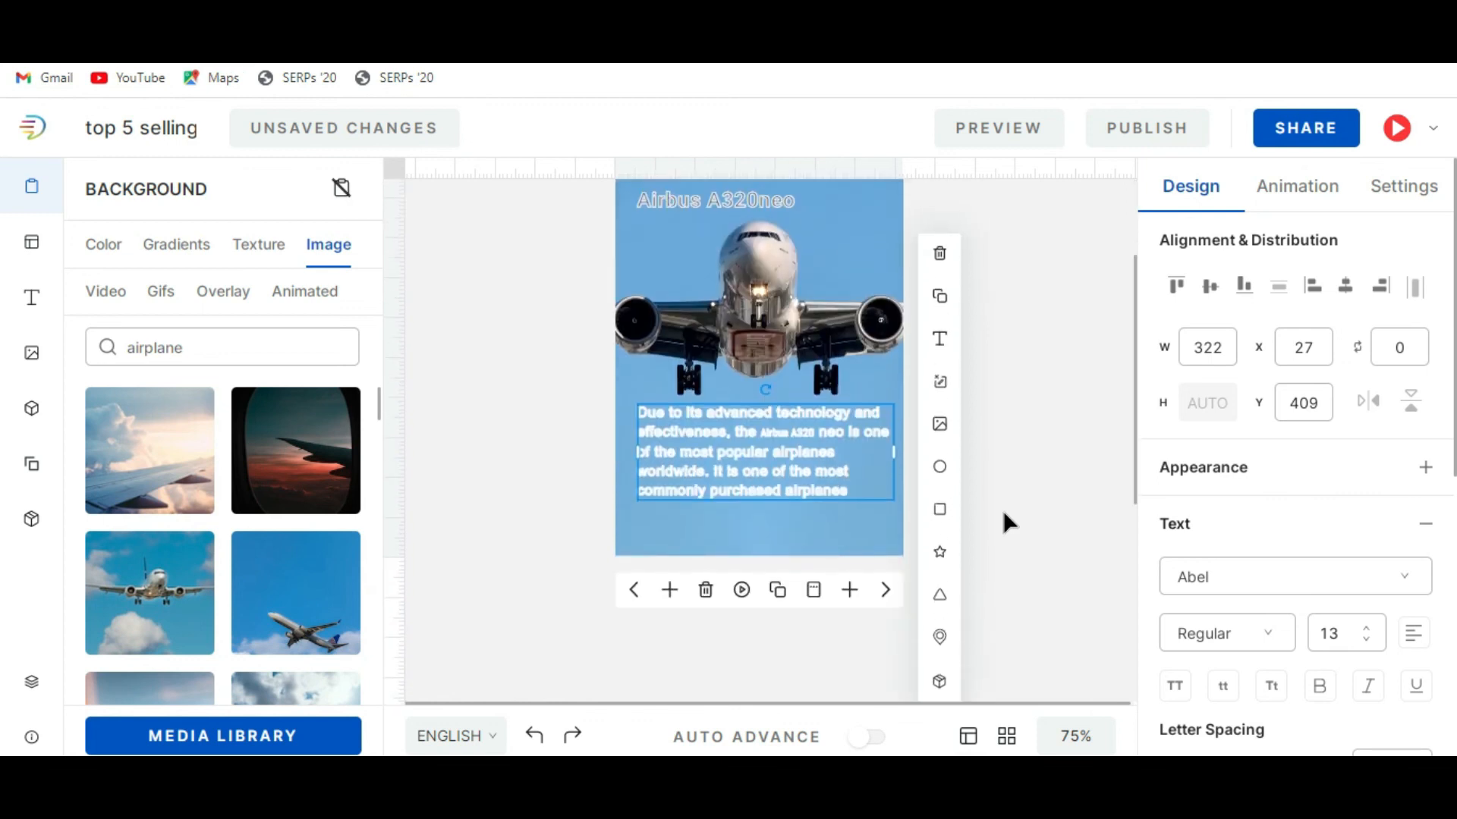
{"action": "scroll", "coordinate": [1003, 522], "scroll_direction": "up", "scroll_amount": 3}
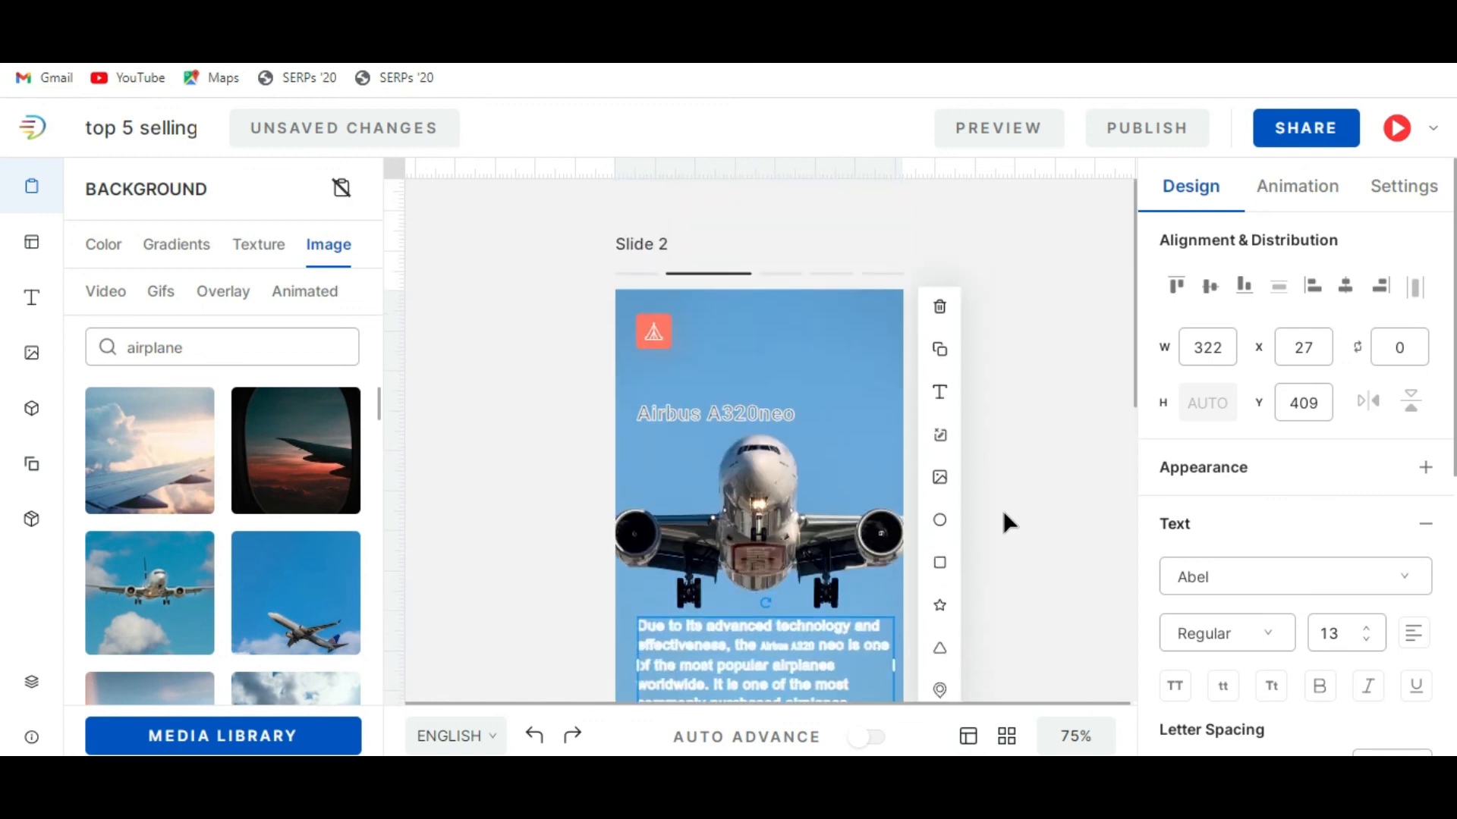
{"action": "scroll", "coordinate": [1003, 512], "scroll_direction": "down", "scroll_amount": 2}
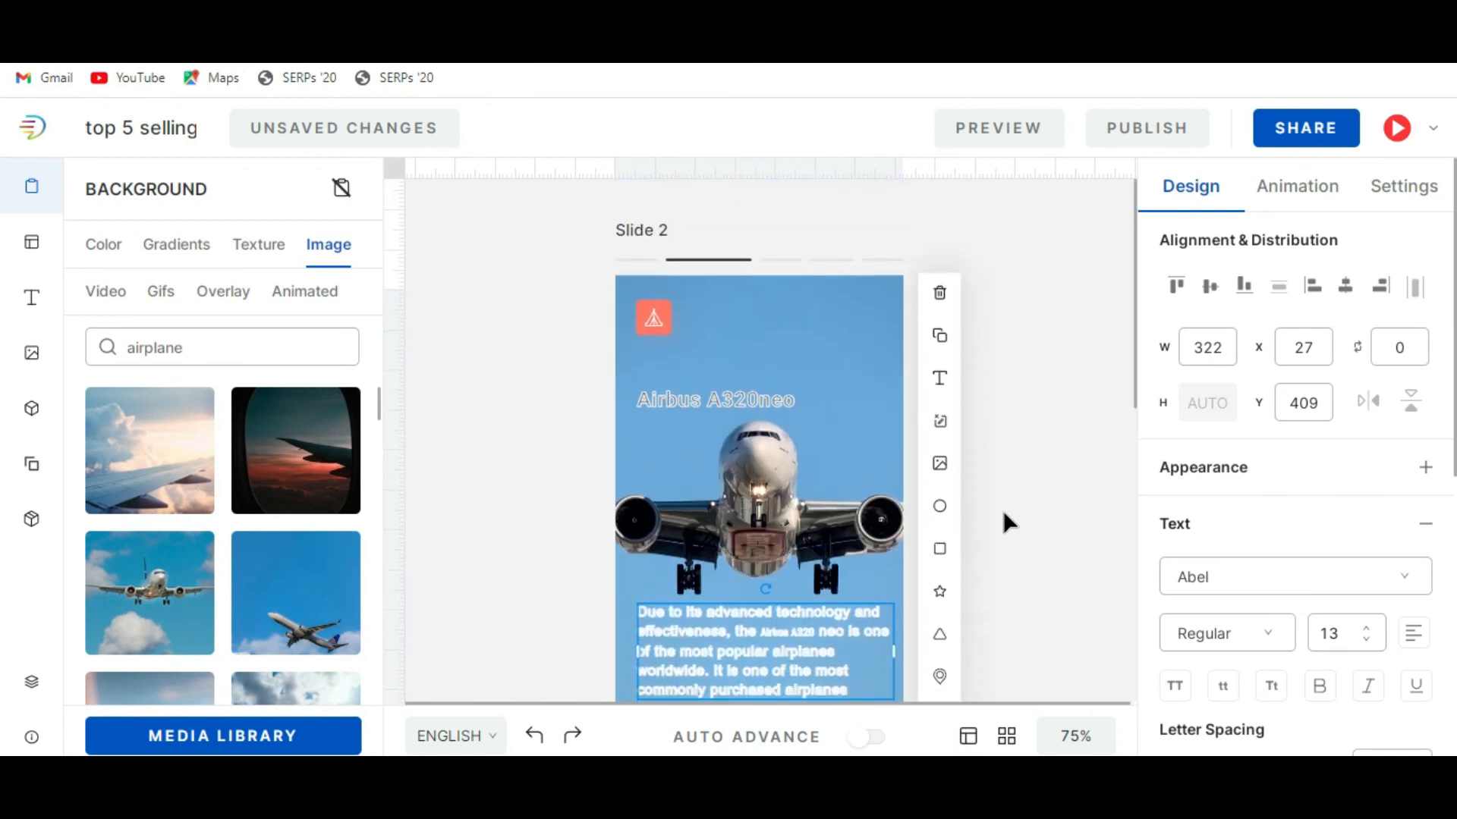